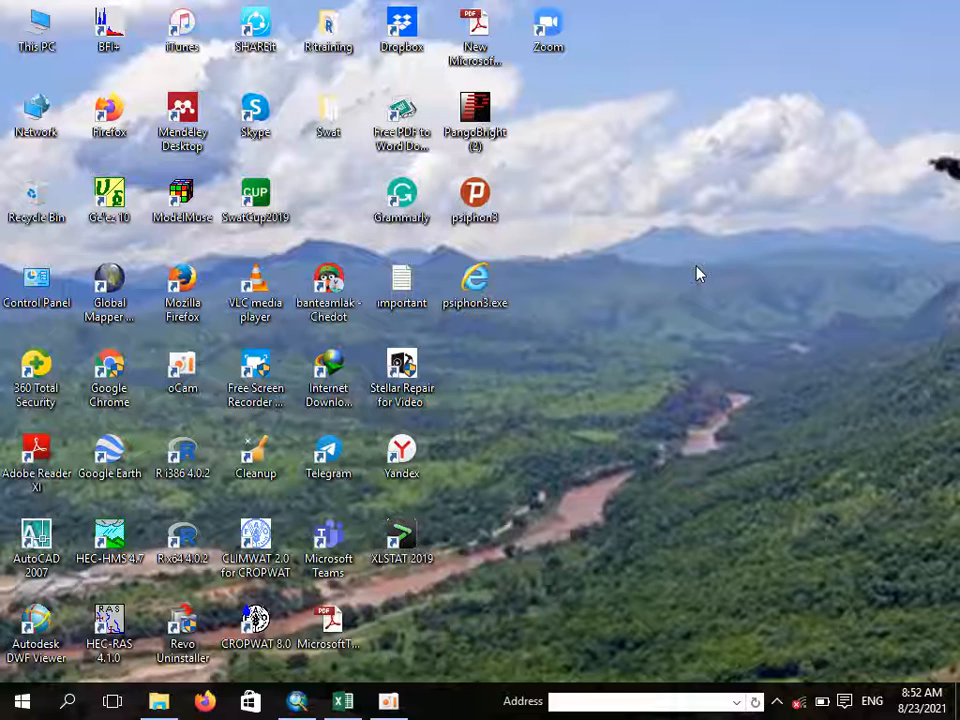
pyautogui.rightClick(688, 271)
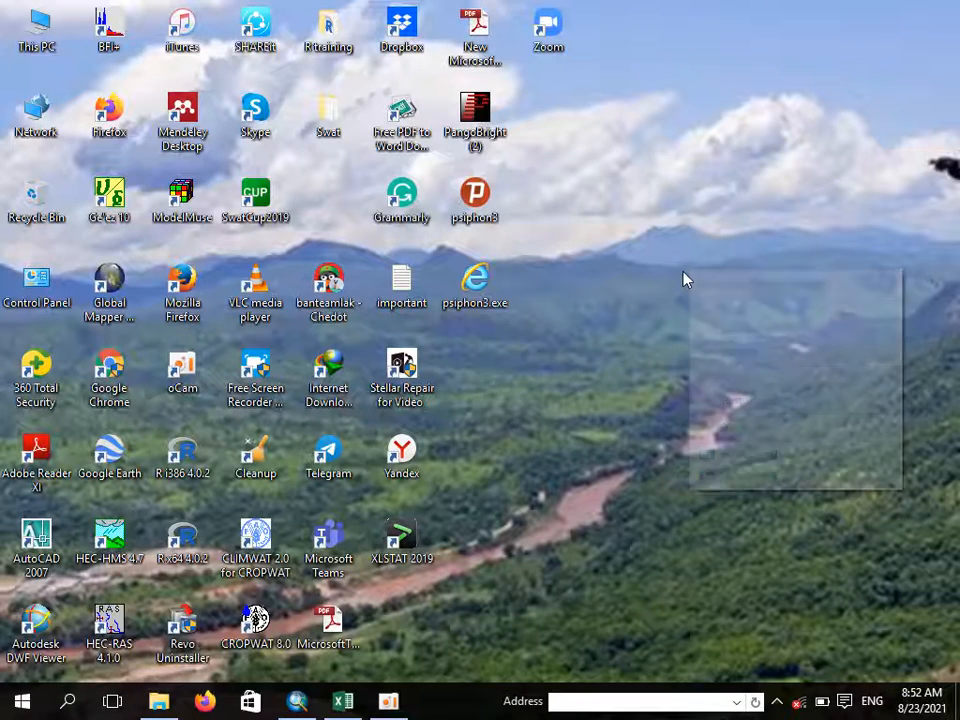
pyautogui.click(738, 360)
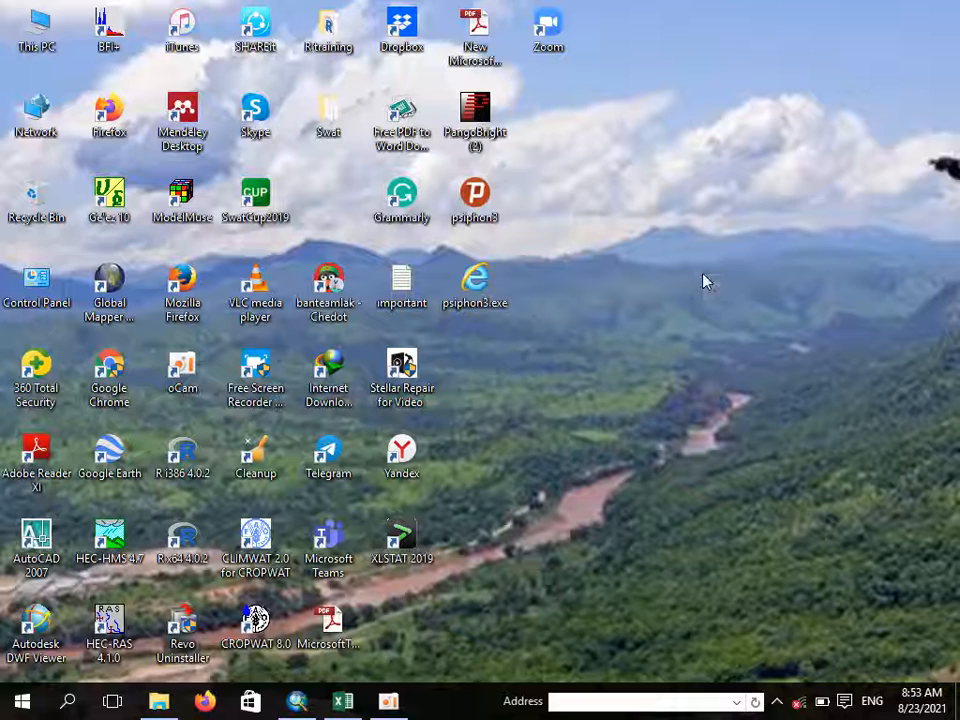
pyautogui.rightClick(707, 277)
pyautogui.click(744, 358)
pyautogui.rightClick(728, 260)
pyautogui.click(793, 342)
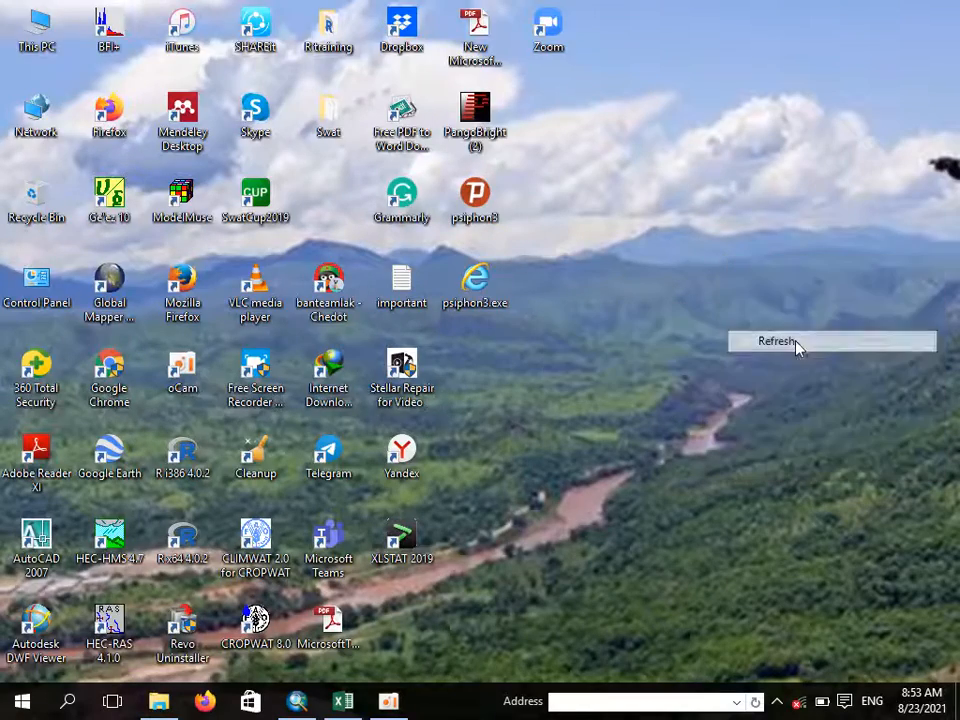
# Step: Switch to ArcMap and look over the HRU Analysis and Watershed Delineator commands of the SWAT toolbar
pyautogui.click(283, 708)
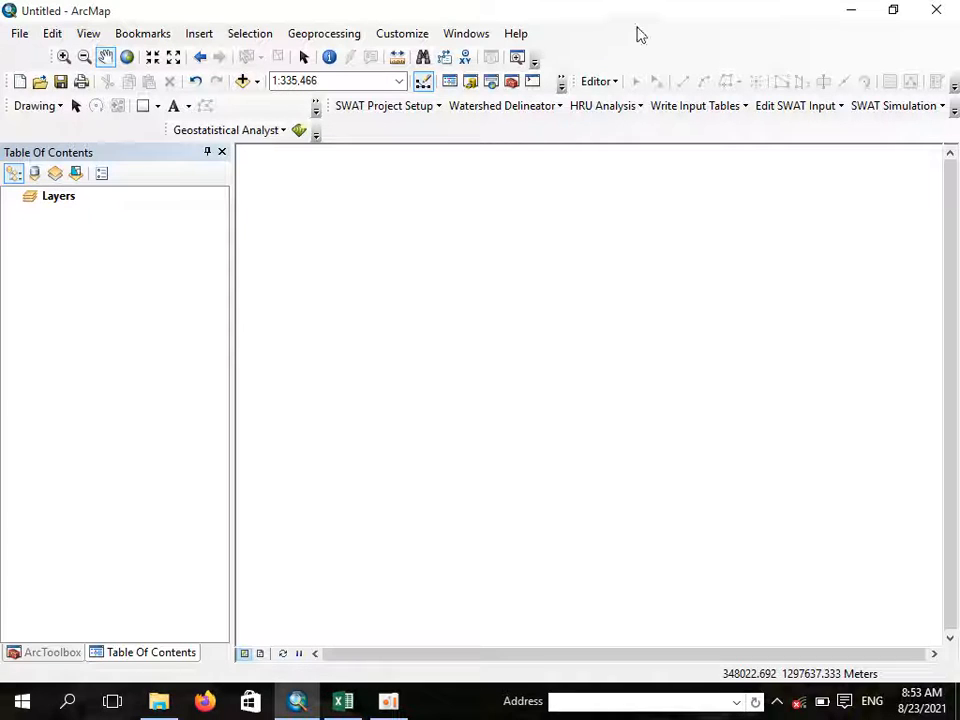
pyautogui.click(630, 106)
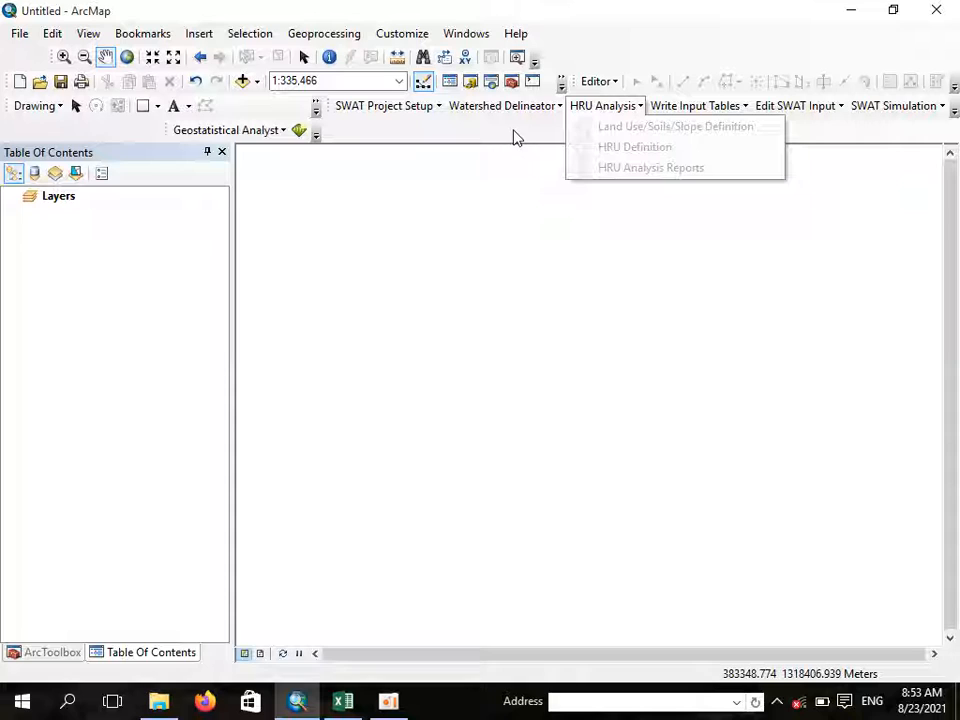
pyautogui.click(540, 107)
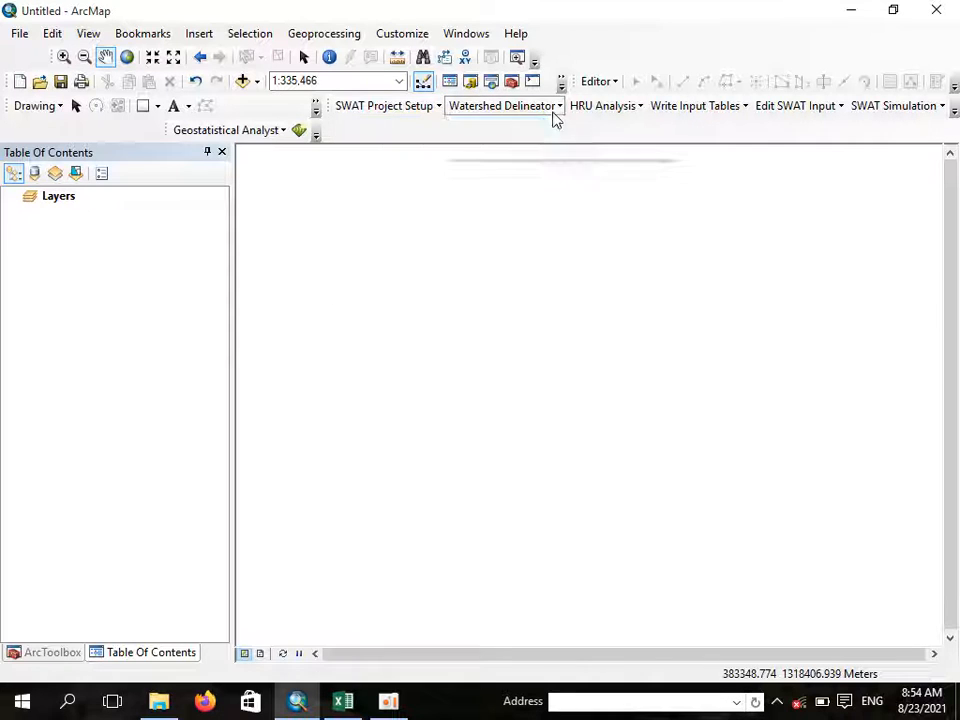
pyautogui.moveTo(441, 107)
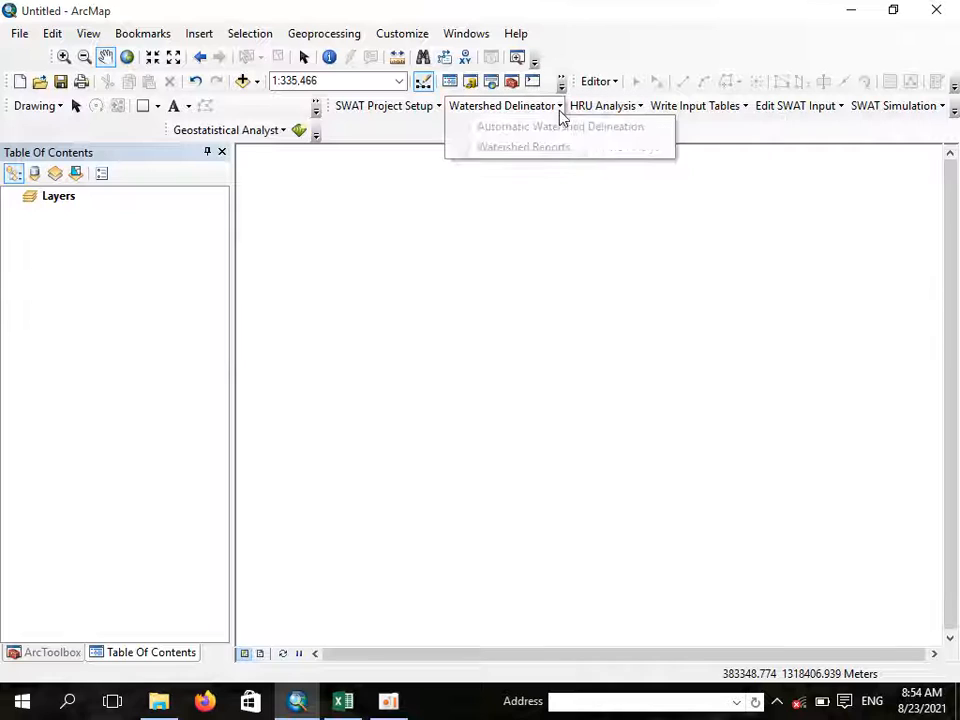
pyautogui.moveTo(590, 112)
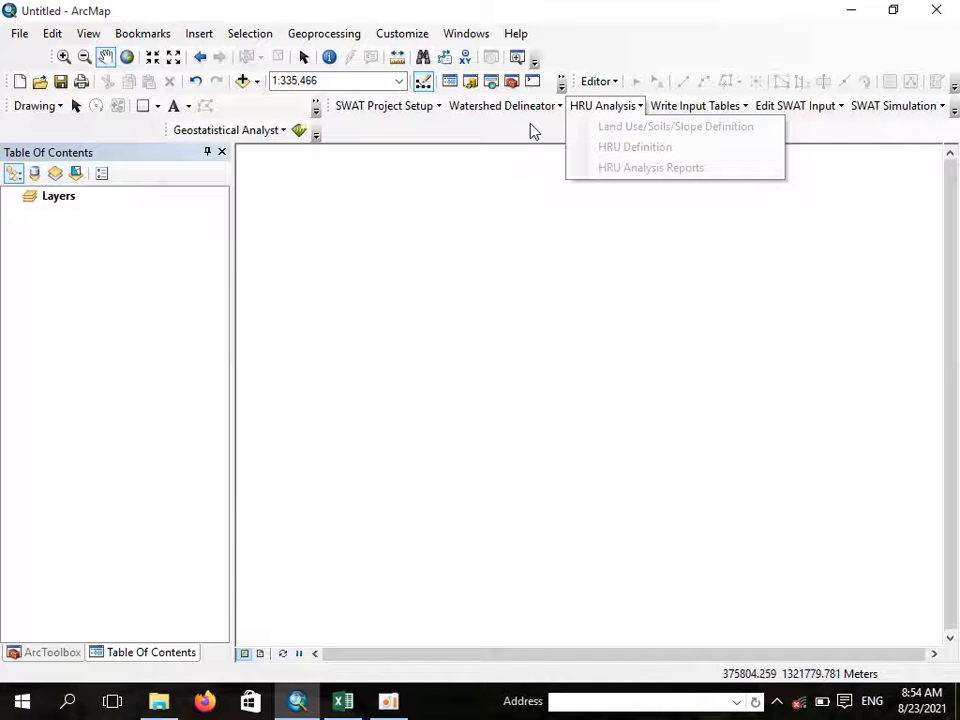
pyautogui.click(610, 55)
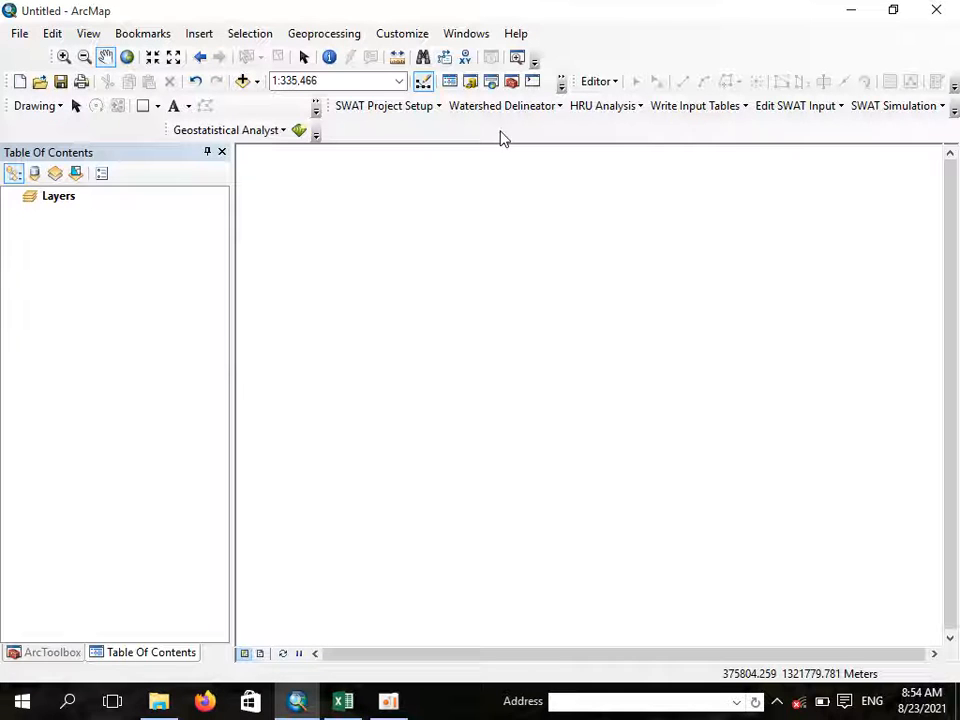
# Step: Add the Gumera_basin.shp layer from the shape folder of Data_for_Project to the map
pyautogui.click(243, 84)
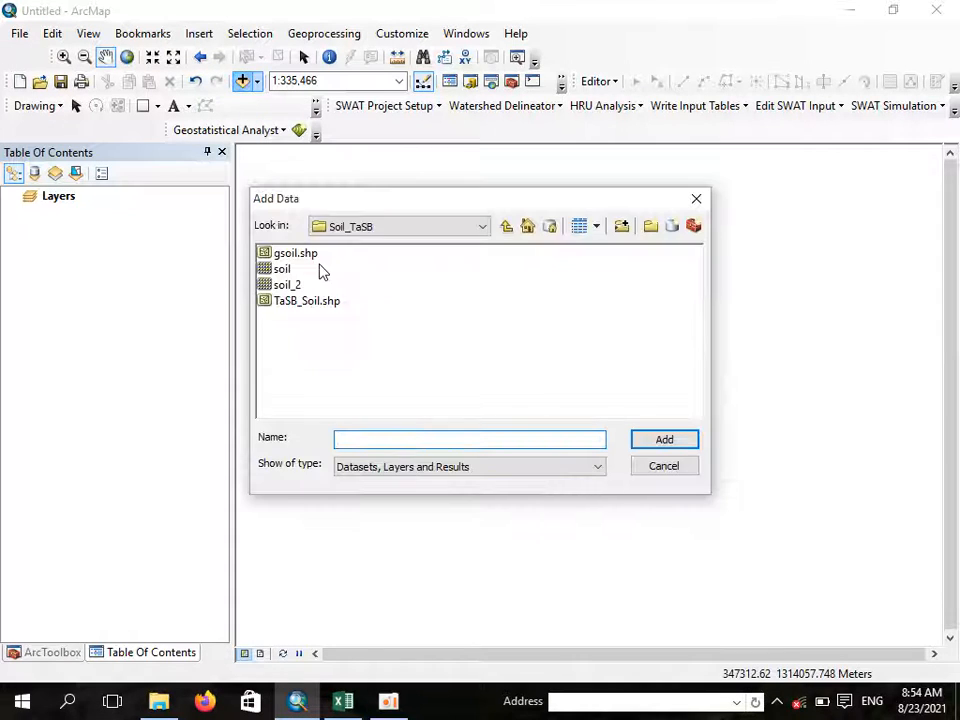
pyautogui.click(507, 227)
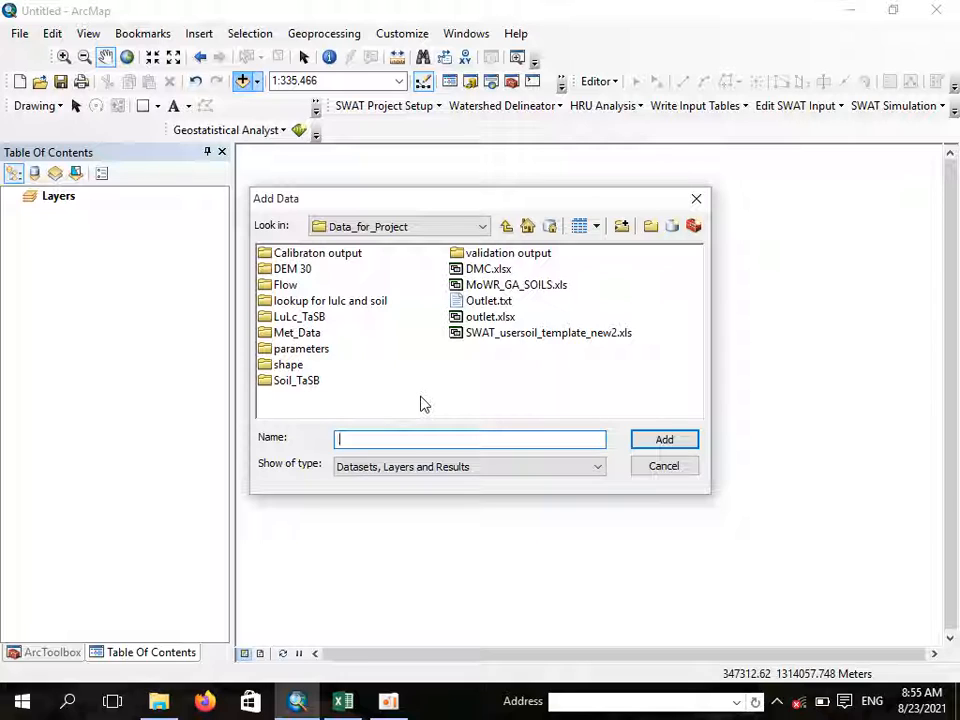
pyautogui.click(288, 366)
pyautogui.doubleClick(290, 366)
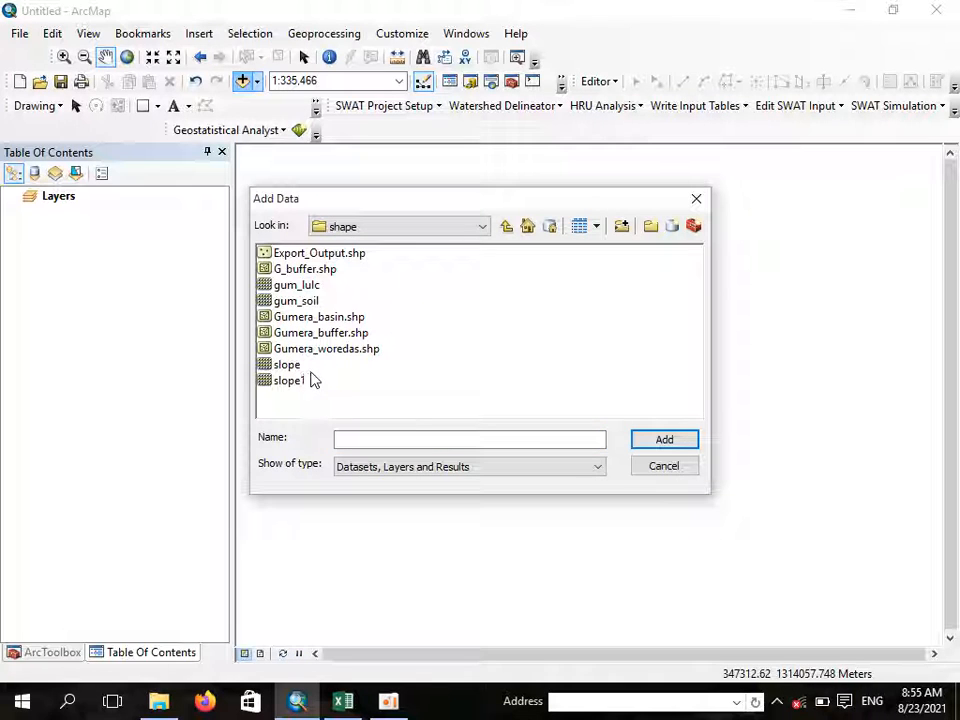
pyautogui.click(316, 319)
pyautogui.click(660, 442)
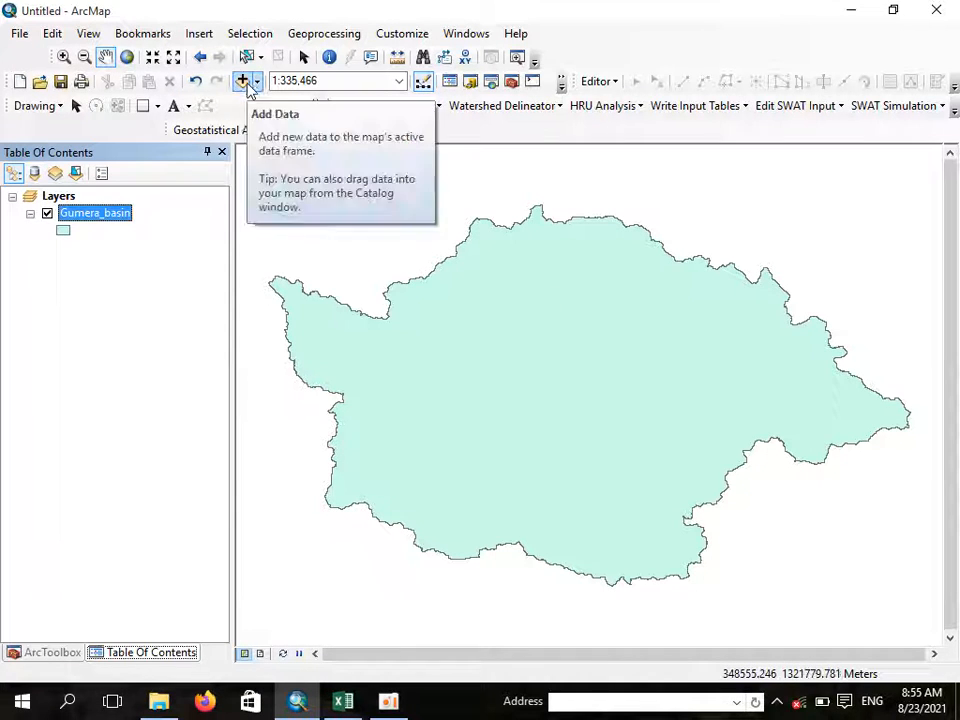
# Step: Add TaSB_Soil.shp from the Soil_TaSB folder to the map and accept the missing spatial reference
pyautogui.click(245, 83)
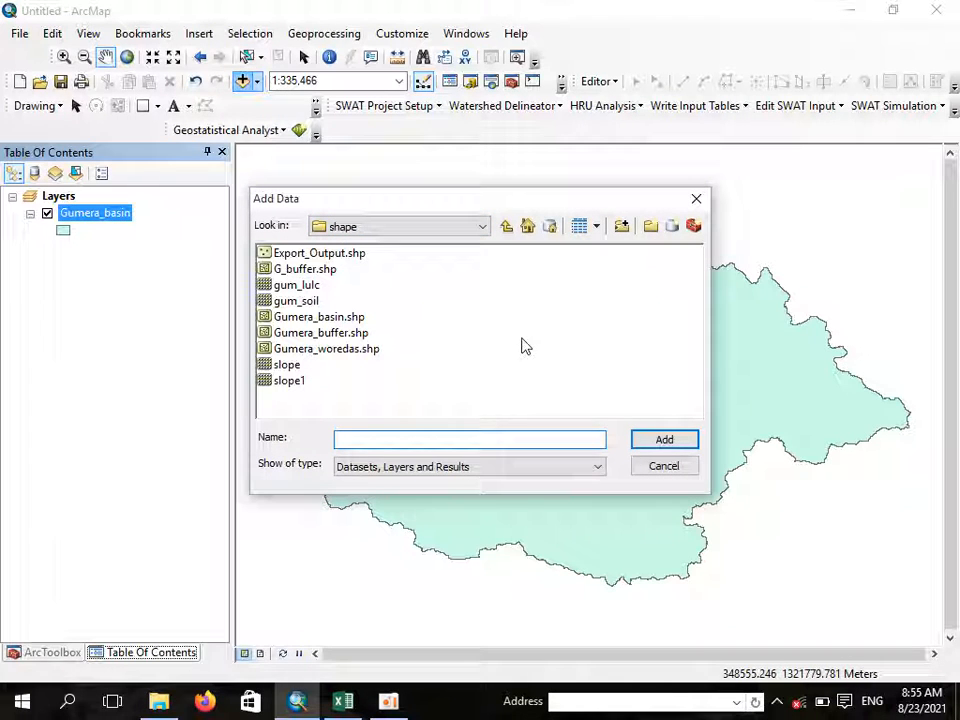
pyautogui.click(506, 226)
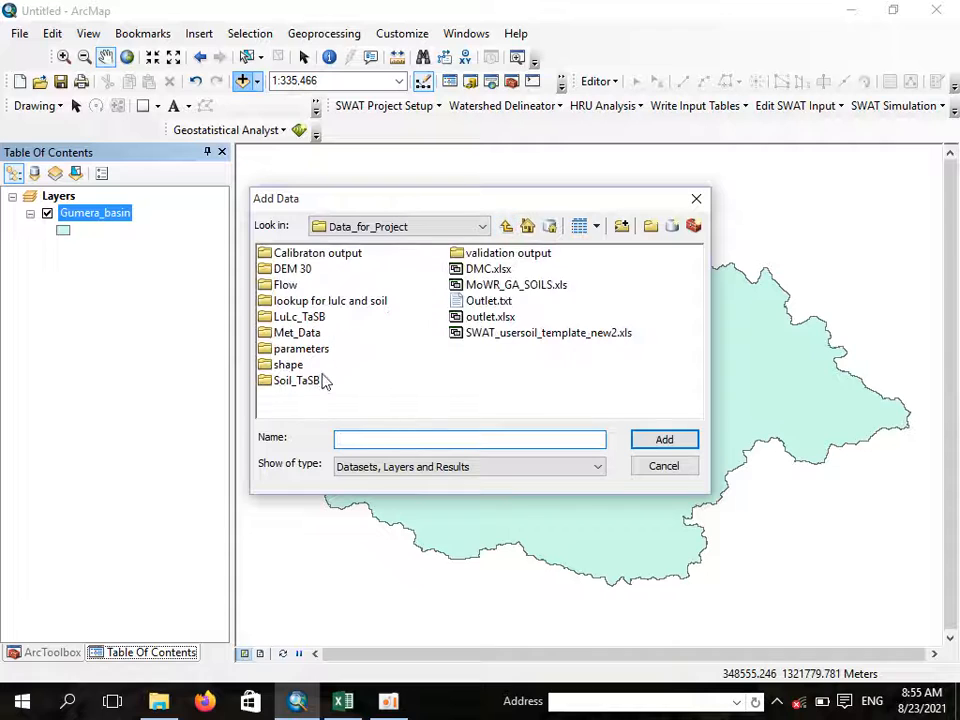
pyautogui.click(295, 384)
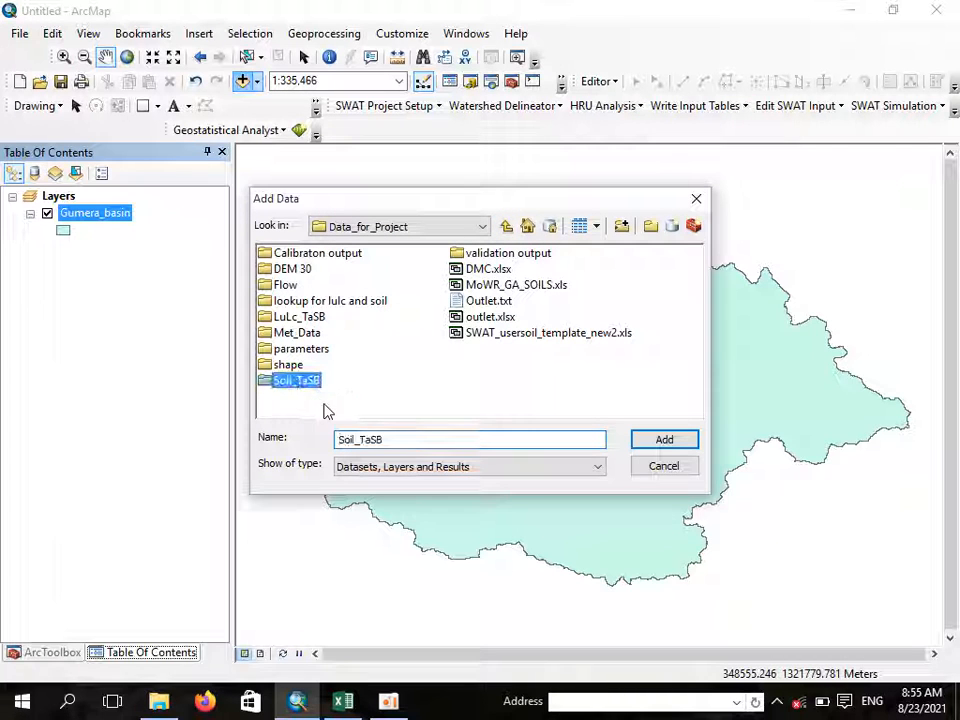
pyautogui.doubleClick(302, 381)
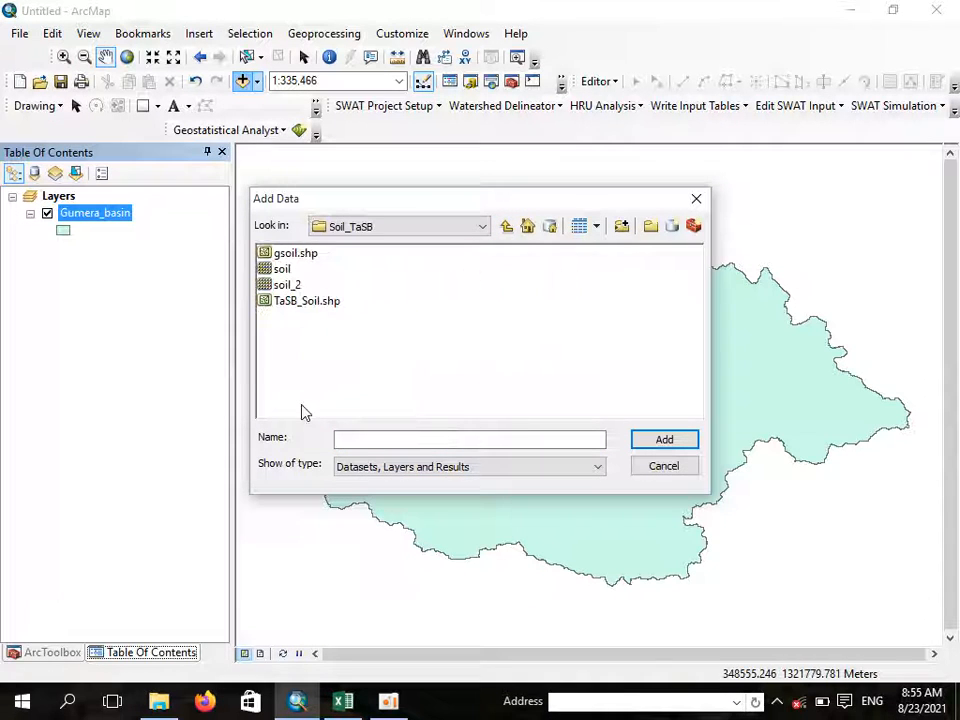
pyautogui.click(300, 311)
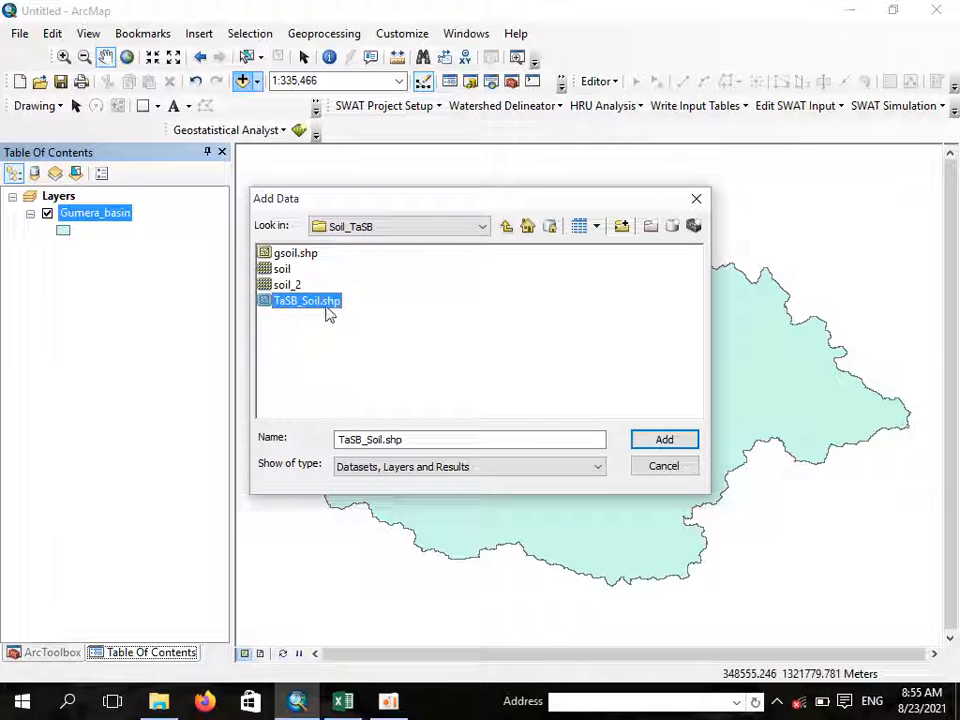
pyautogui.click(668, 442)
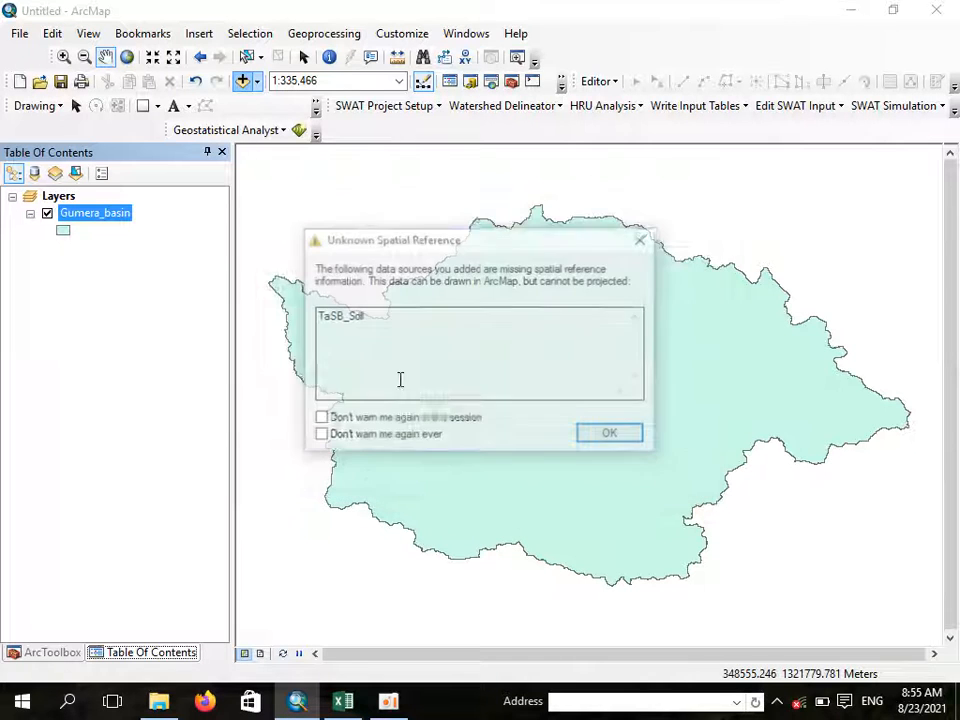
pyautogui.click(605, 438)
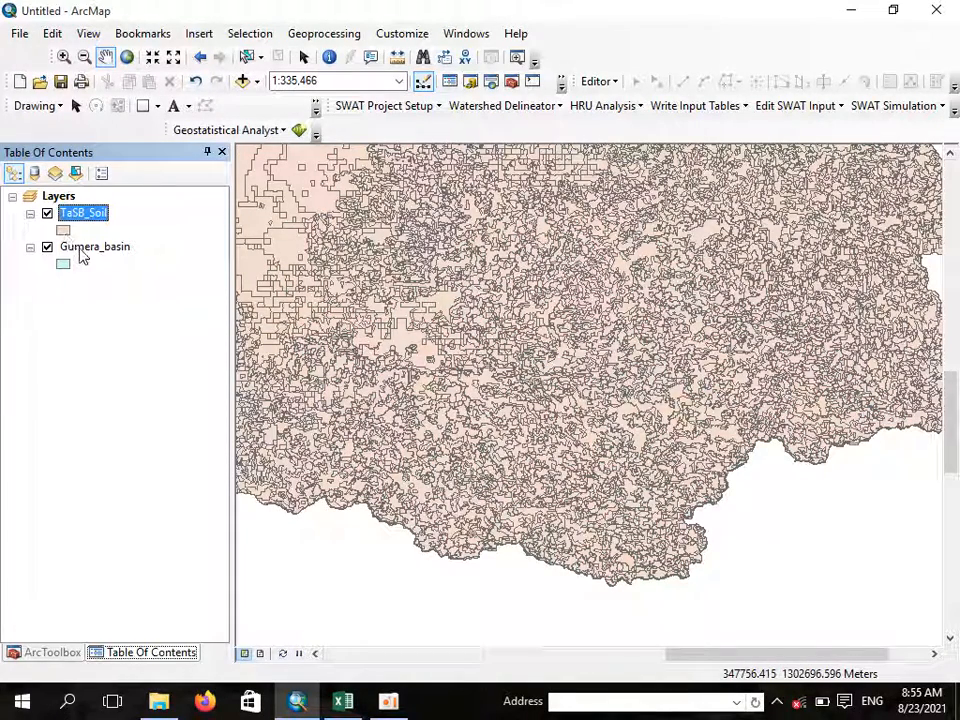
# Step: Move the Gumera_basin layer above TaSB_Soil in the layer order
pyautogui.moveTo(83, 255); pyautogui.dragTo(84, 208)
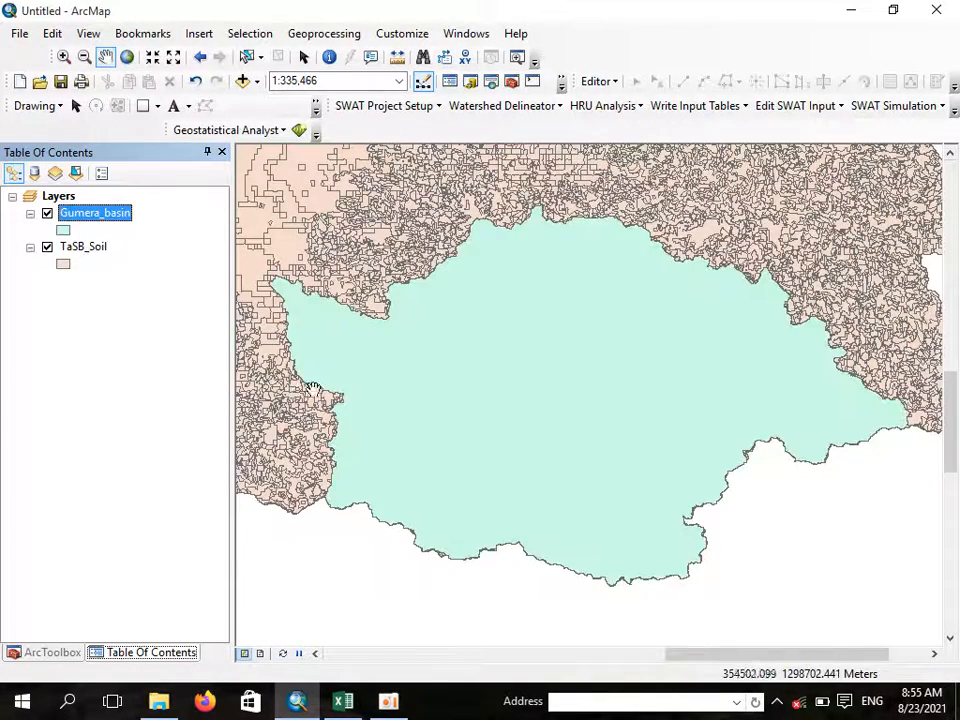
pyautogui.scroll(-1, 396, 430)
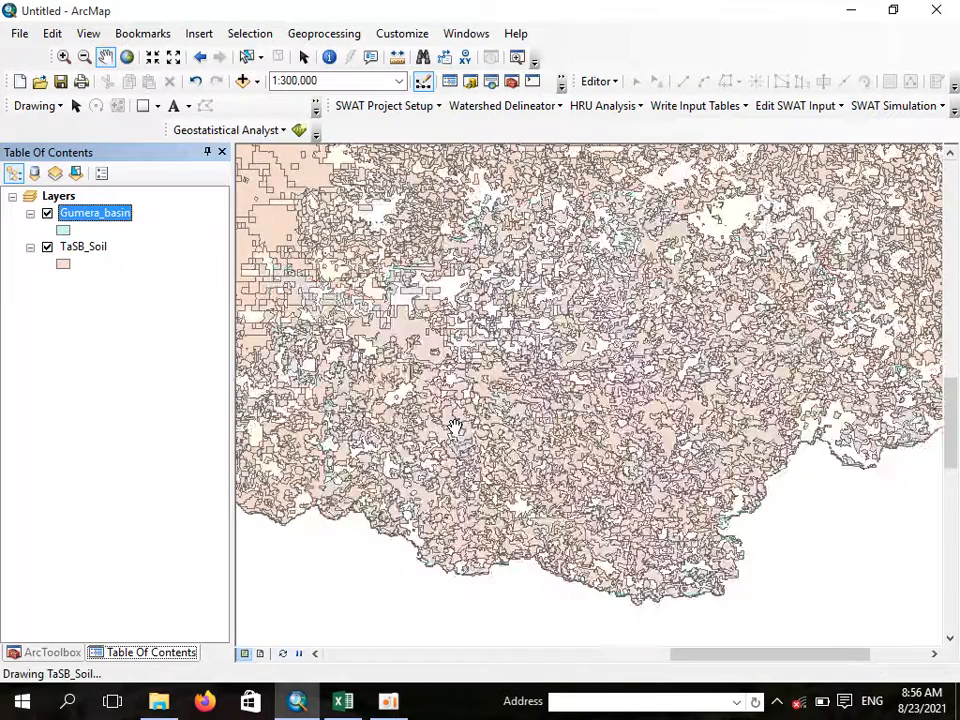
pyautogui.scroll(1, 495, 420)
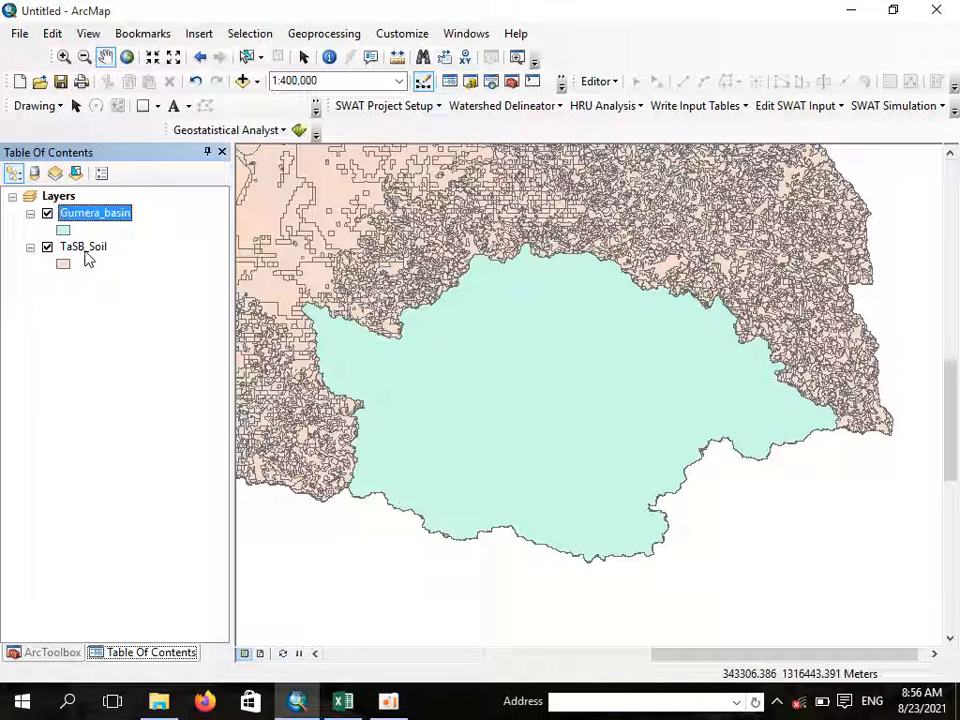
# Step: Symbolize the TaSB_Soil layer by unique values of the Soil_Unit field, adding all values
pyautogui.click(89, 254)
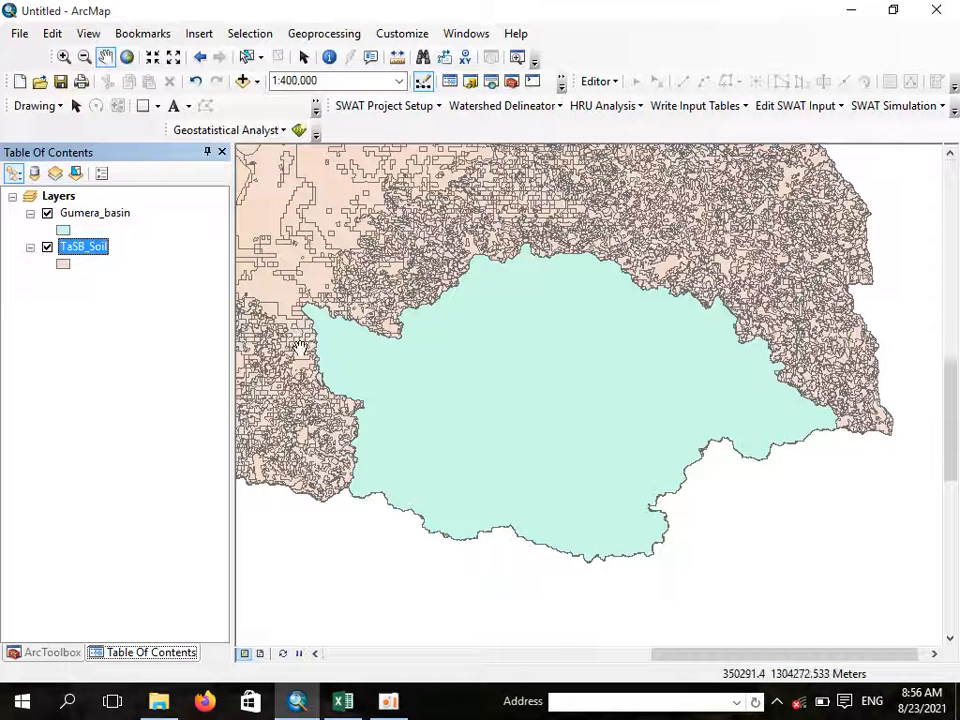
pyautogui.rightClick(100, 257)
pyautogui.click(168, 637)
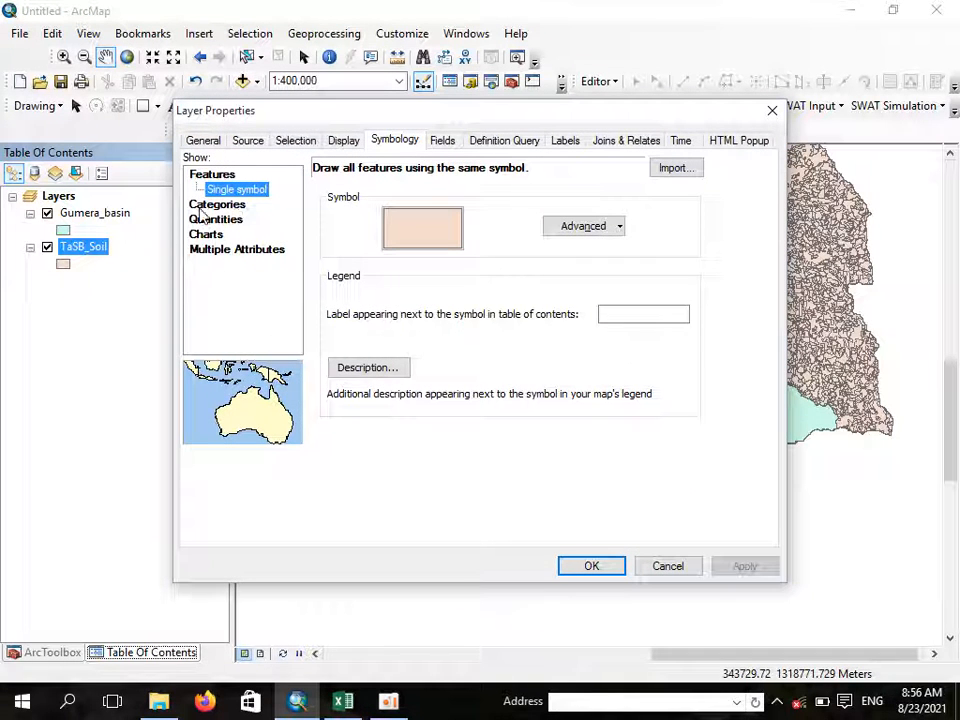
pyautogui.click(203, 205)
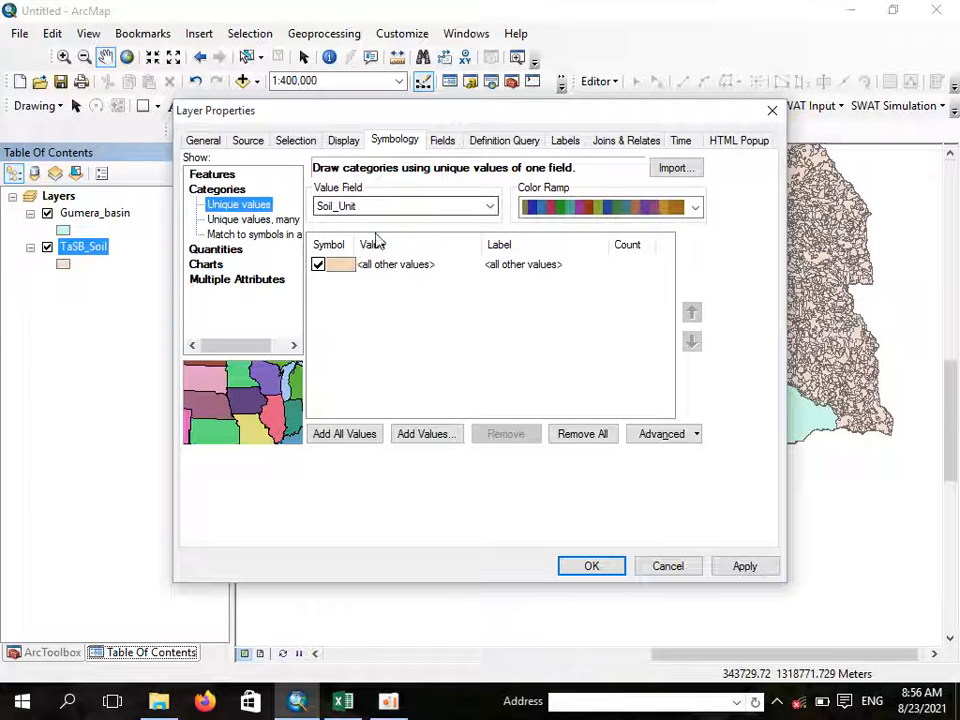
pyautogui.click(343, 434)
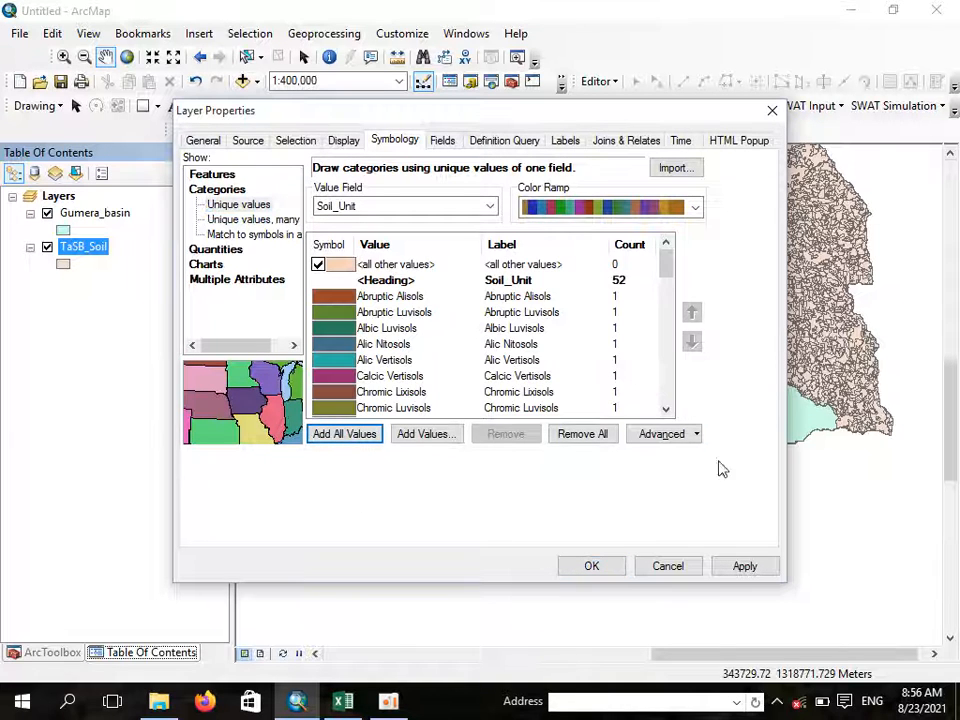
pyautogui.click(744, 566)
pyautogui.click(591, 566)
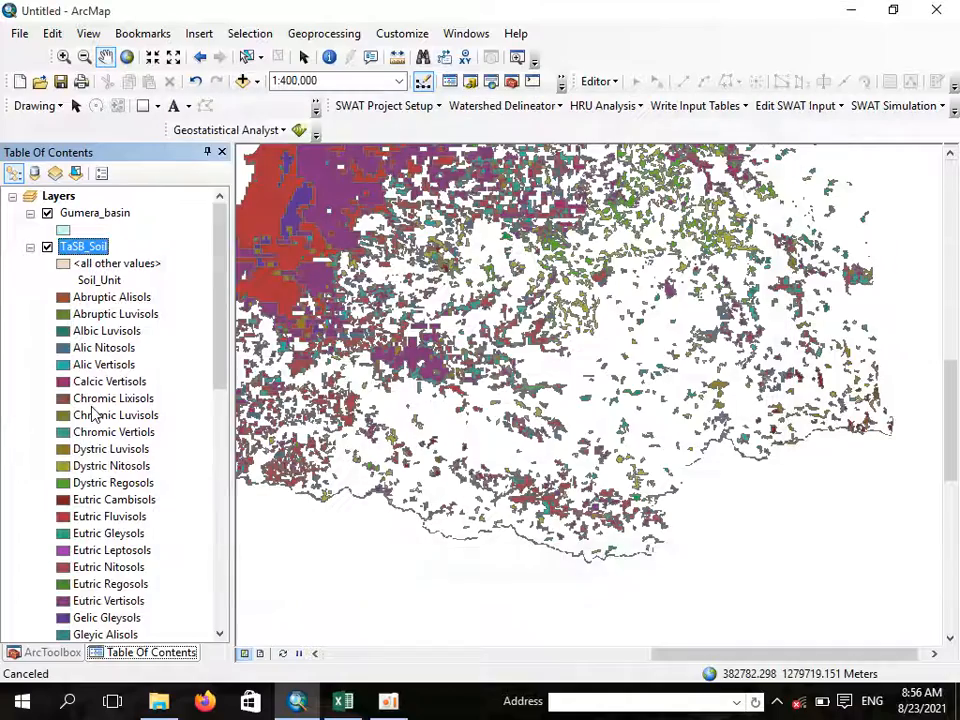
# Step: Examine the soil unit legend and the extent of the soil map around the Gumera basin
pyautogui.scroll(-10, 92, 410)
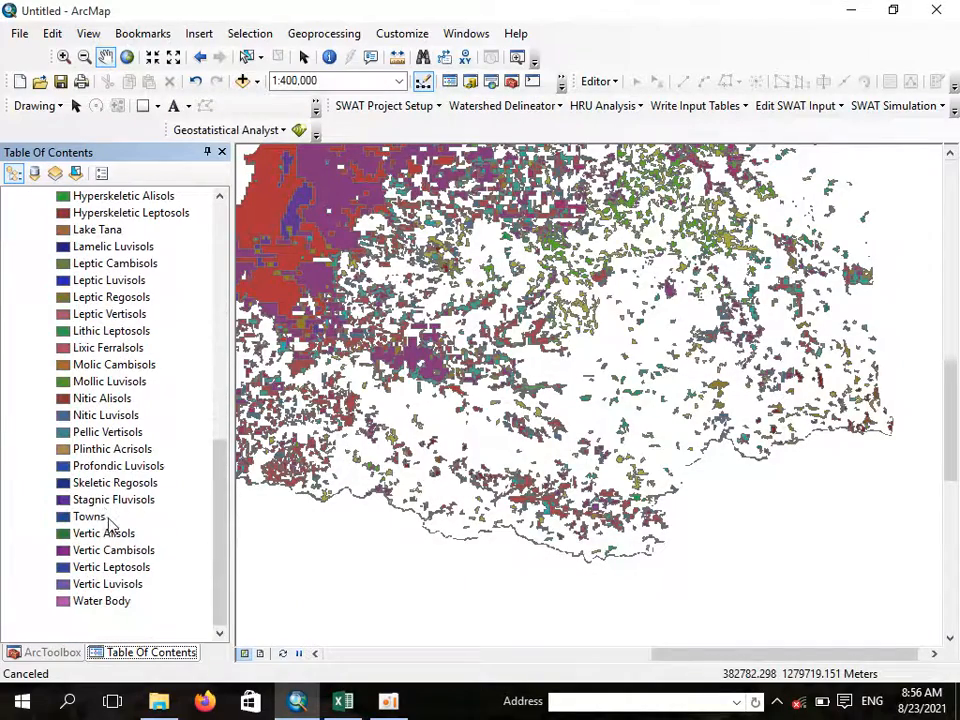
pyautogui.scroll(10, 117, 521)
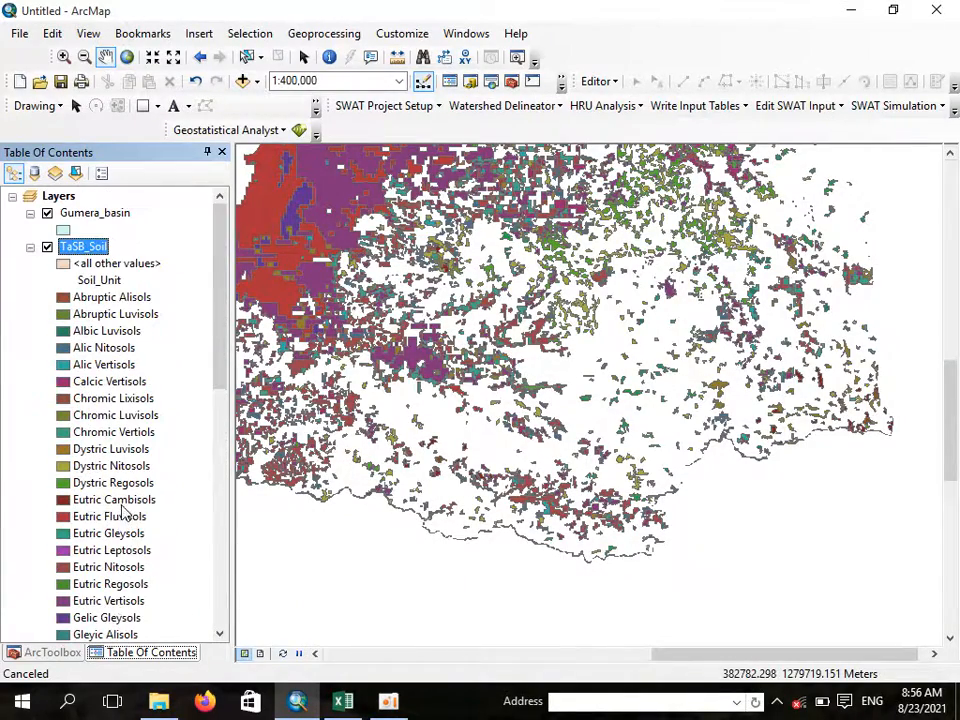
pyautogui.scroll(2, 446, 392)
pyautogui.scroll(1, 446, 392)
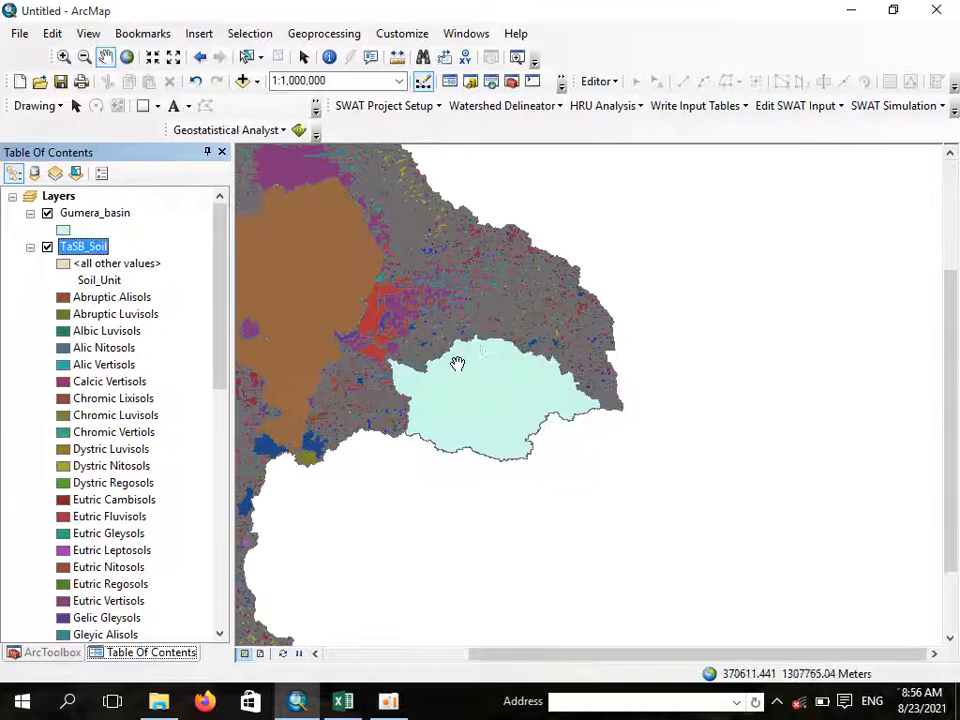
pyautogui.scroll(3, 437, 350)
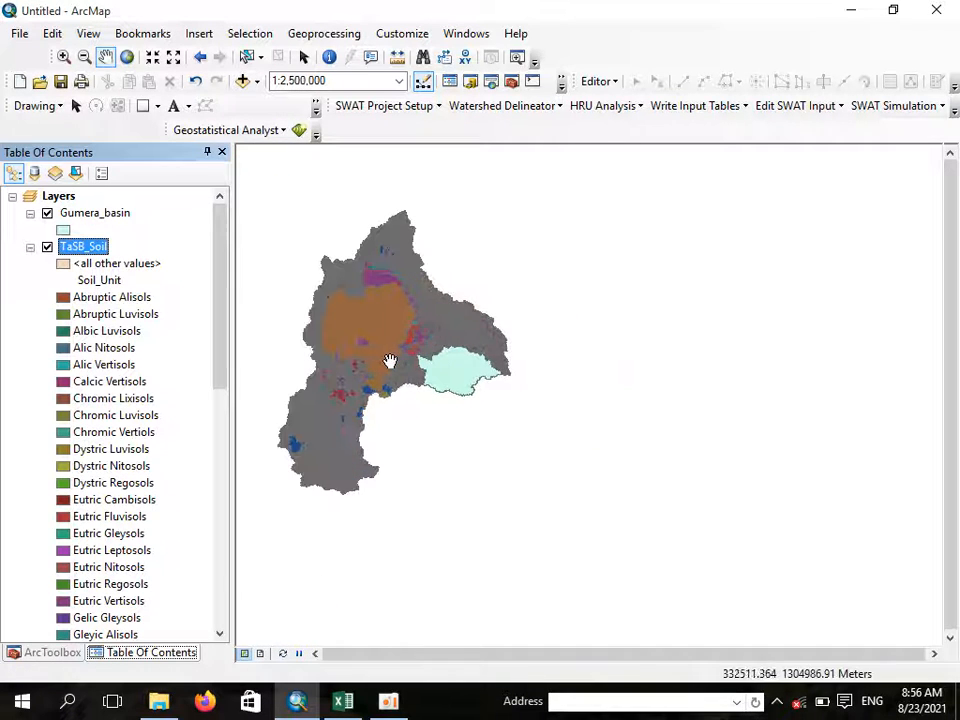
pyautogui.scroll(-4, 523, 384)
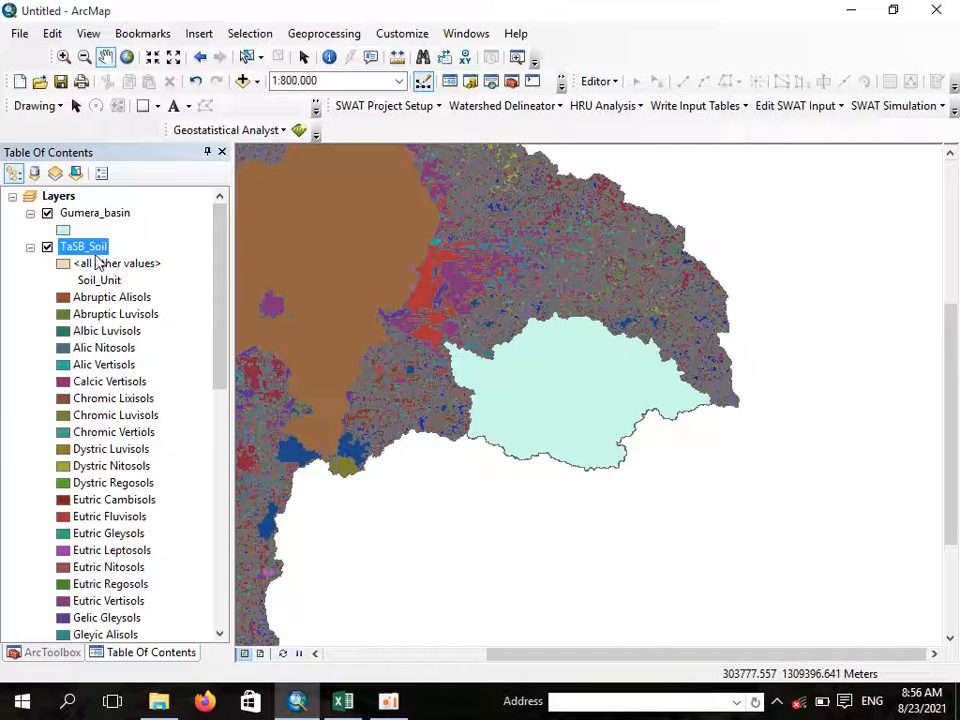
# Step: Check the data source and coordinate system in the TaSB_Soil layer's properties
pyautogui.rightClick(92, 248)
pyautogui.click(150, 648)
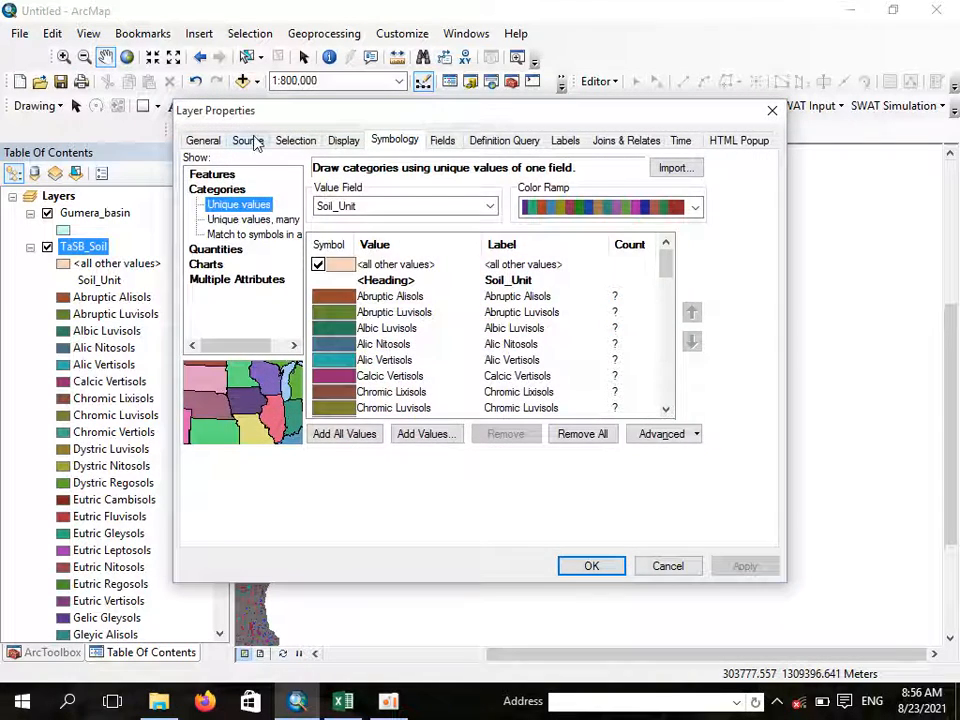
pyautogui.click(249, 141)
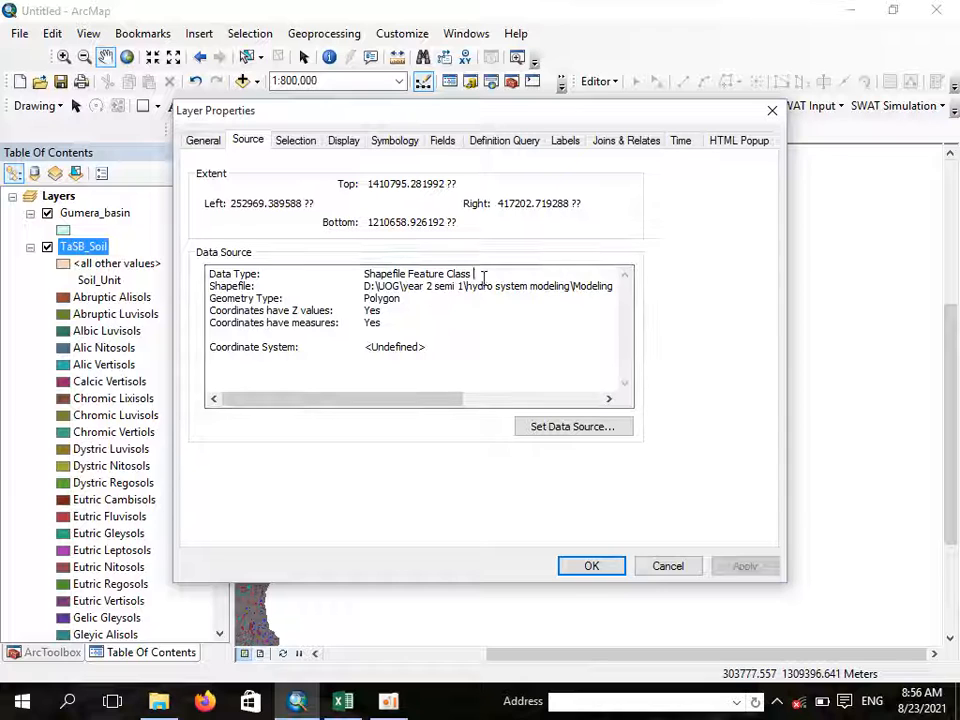
# Step: Review the data type in the TaSB_Soil source details and close the layer properties without making changes
pyautogui.moveTo(483, 278); pyautogui.dragTo(343, 274)
pyautogui.click(665, 570)
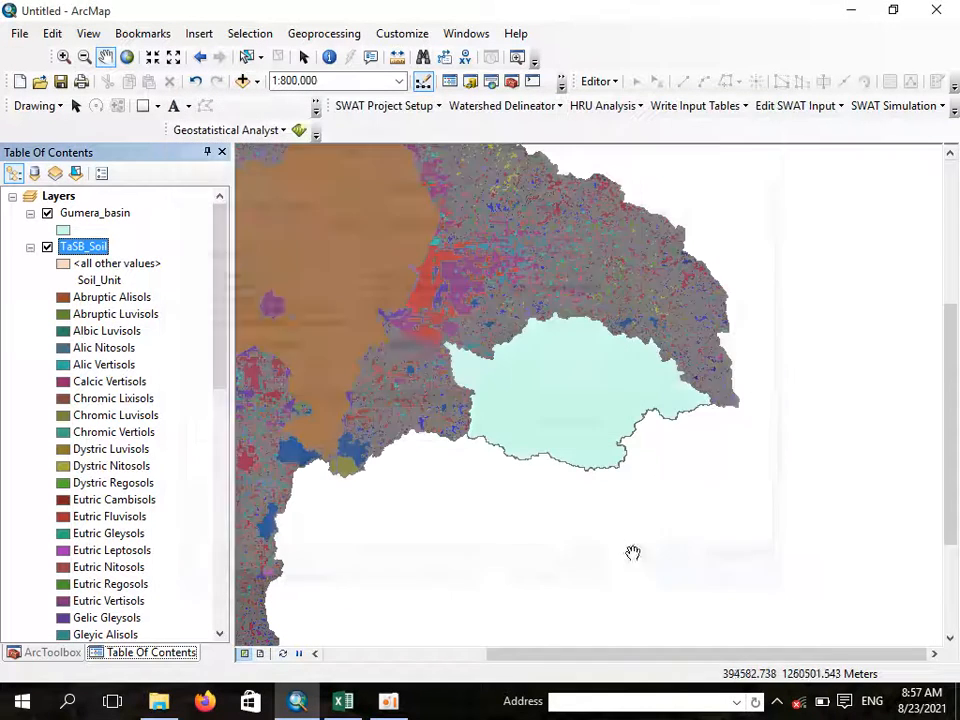
pyautogui.scroll(-1, 475, 285)
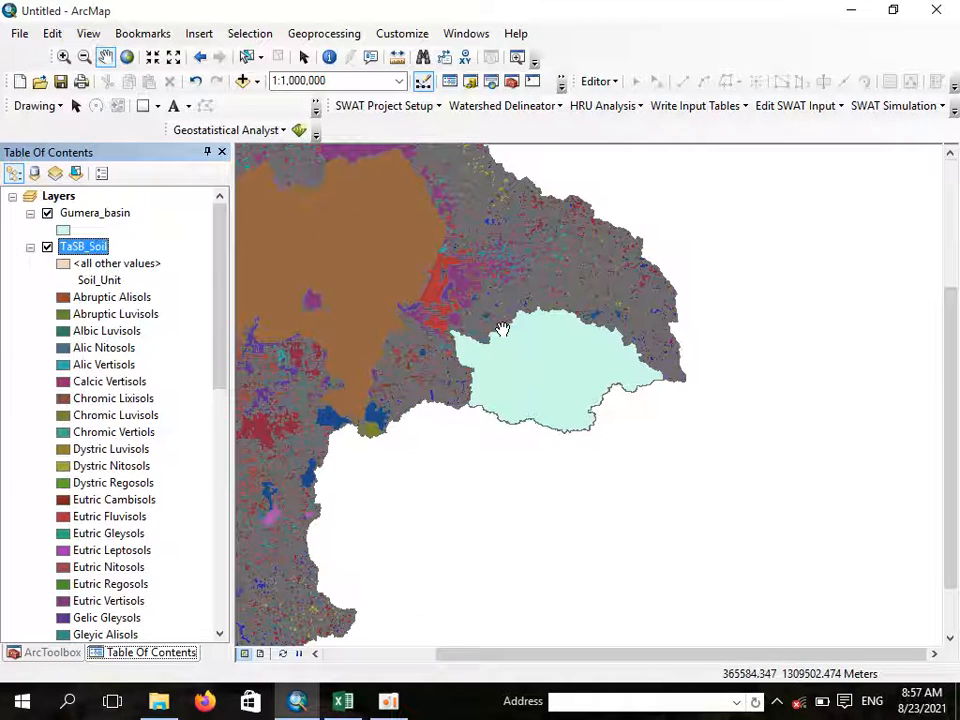
pyautogui.moveTo(484, 240); pyautogui.dragTo(551, 294)
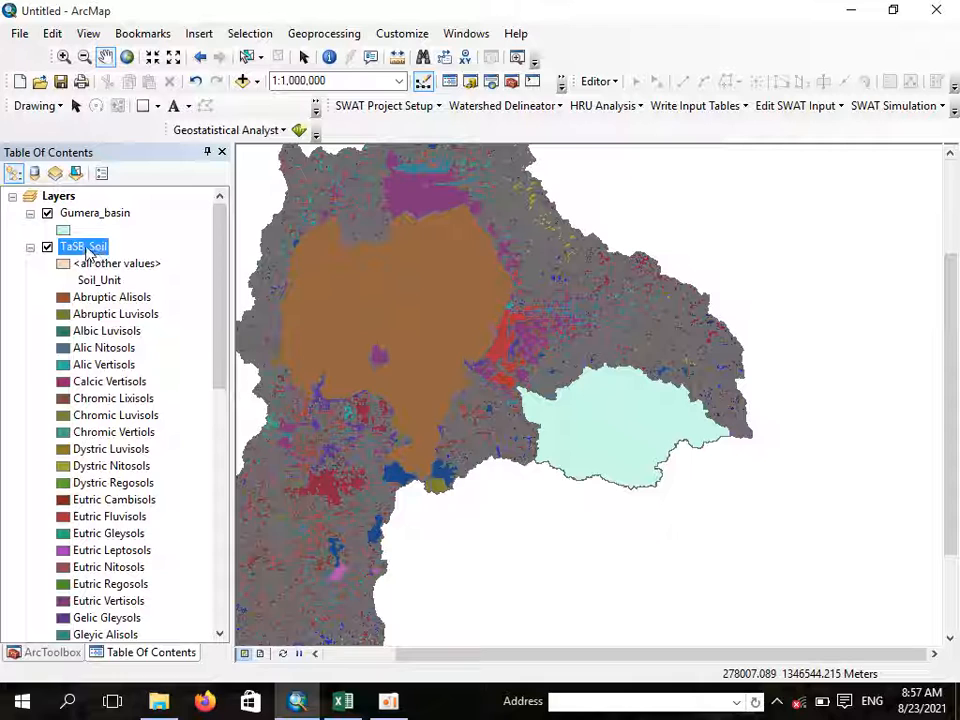
# Step: Open the attribute table of TaSB_Soil, widen it and look through the soil unit records
pyautogui.rightClick(89, 250)
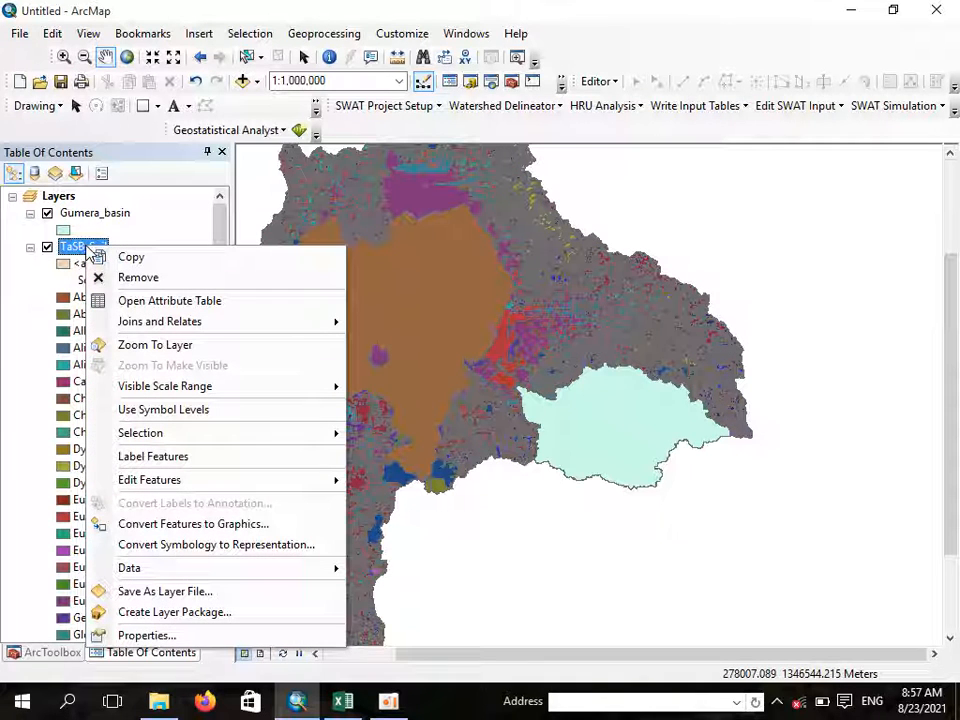
pyautogui.click(163, 309)
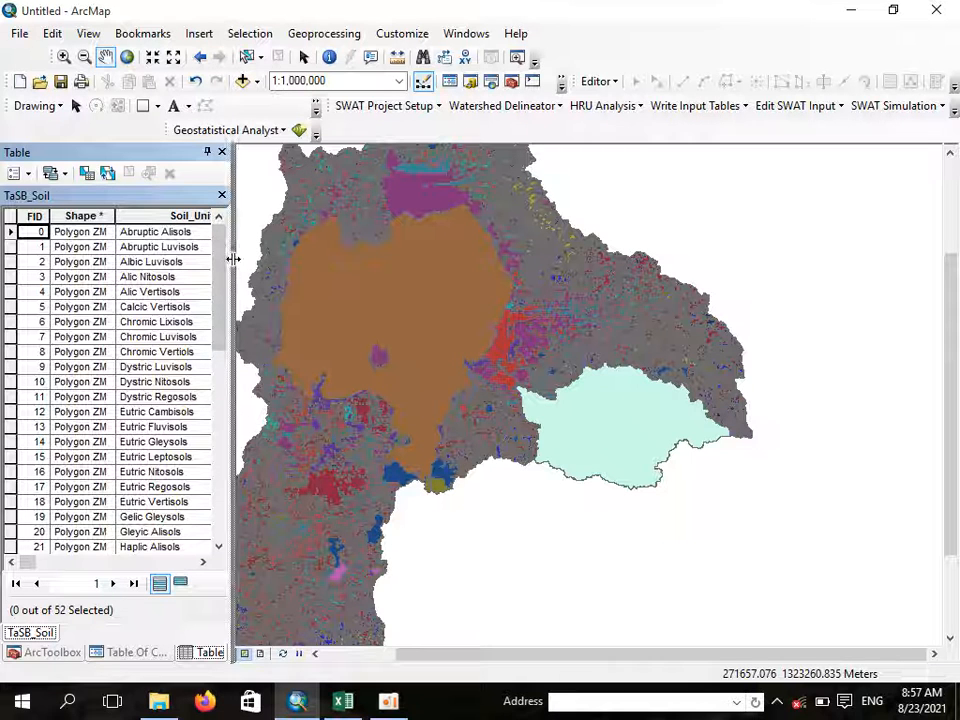
pyautogui.moveTo(231, 259); pyautogui.dragTo(537, 234)
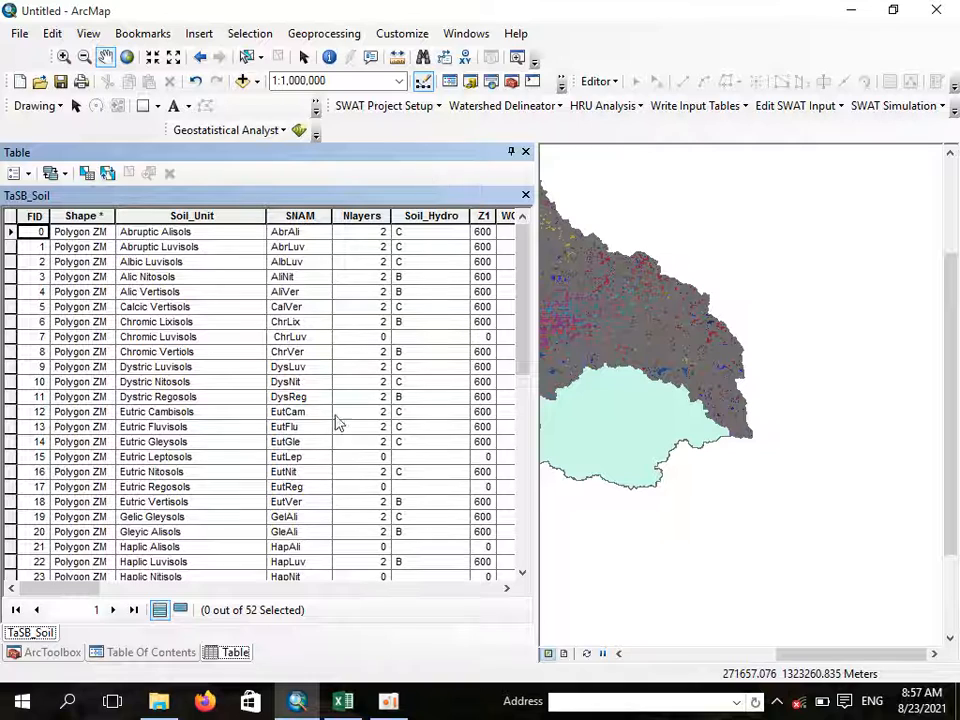
pyautogui.scroll(-5, 180, 290)
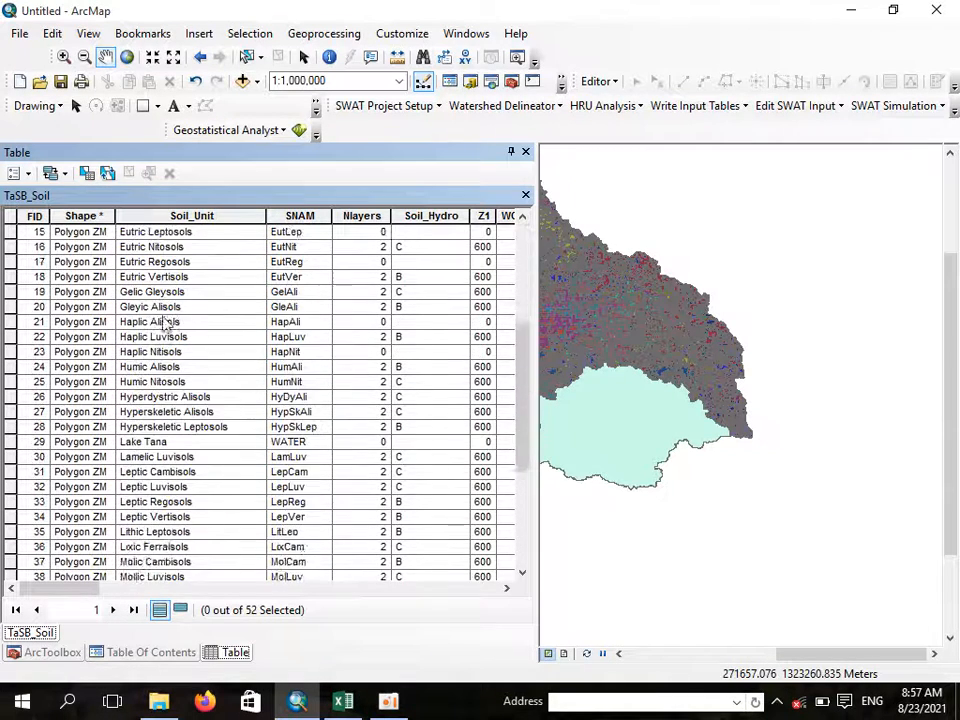
pyautogui.scroll(4, 168, 308)
pyautogui.scroll(1, 168, 308)
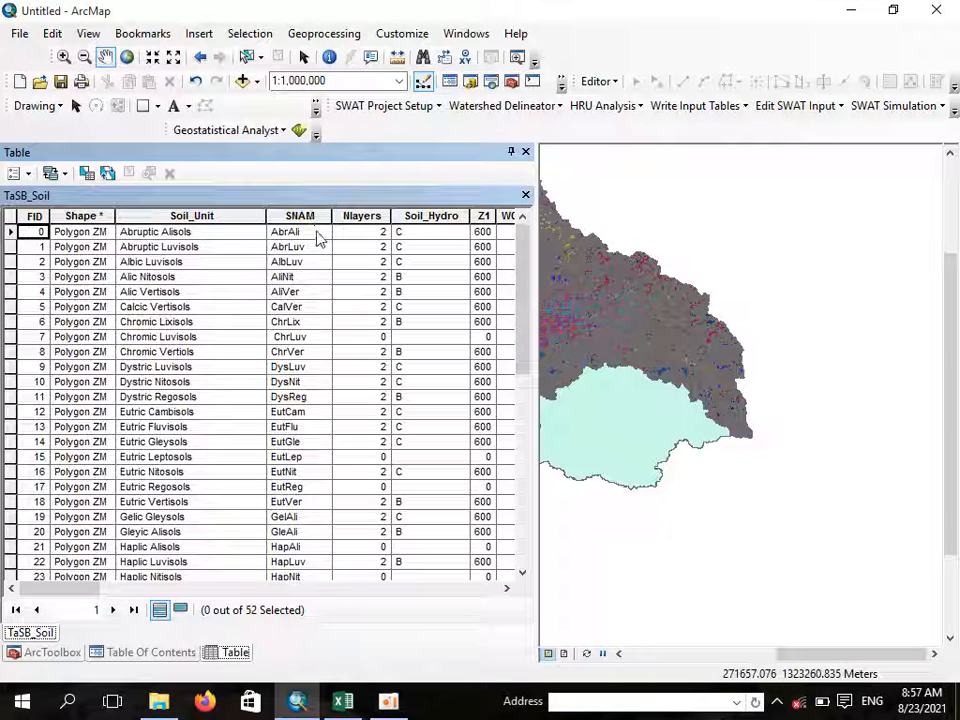
# Step: Examine the SNAM, Nlayers and Soil_Hydro values of the first soil record
pyautogui.click(317, 232)
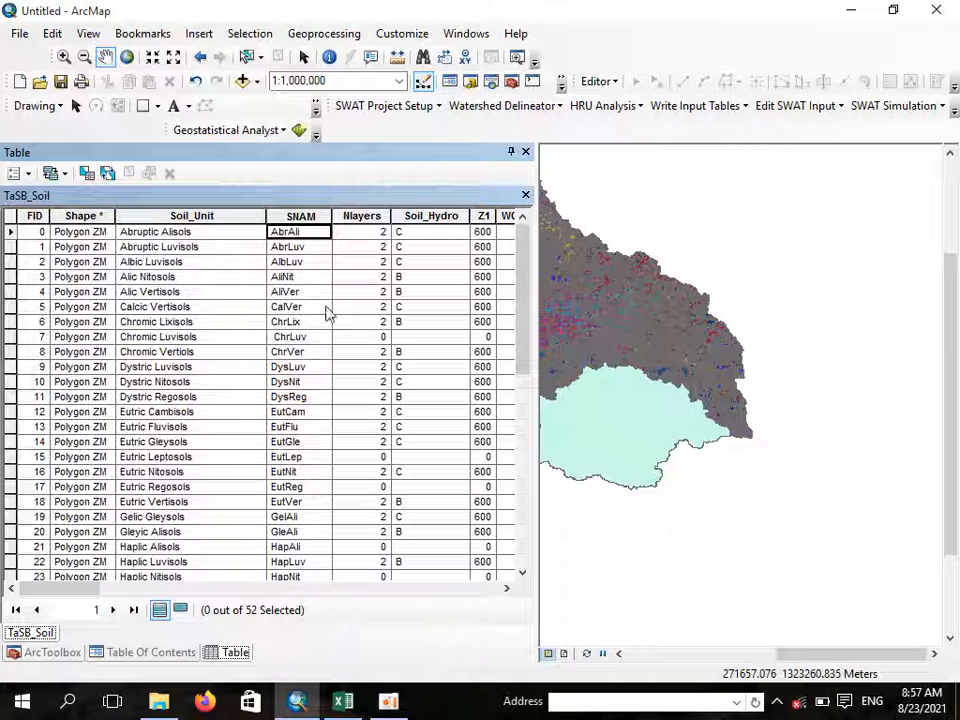
pyautogui.click(368, 232)
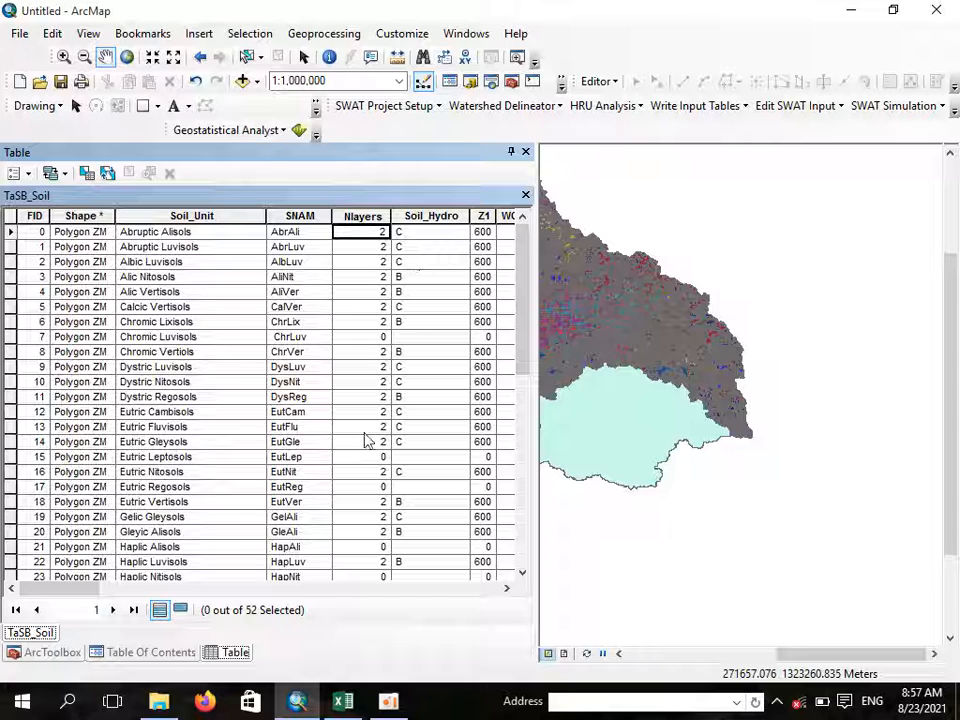
pyautogui.click(425, 234)
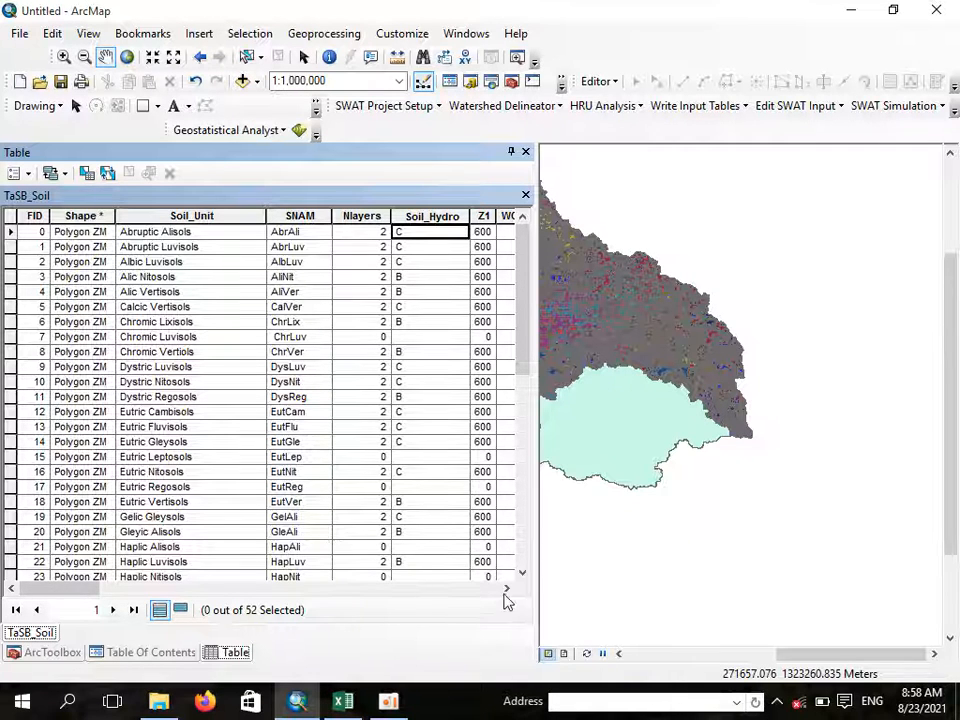
# Step: Compare the first-layer depth field Z1 with the number of layers, and view the 60 cm organic carbon and texture fields
pyautogui.click(508, 587)
pyautogui.click(508, 587)
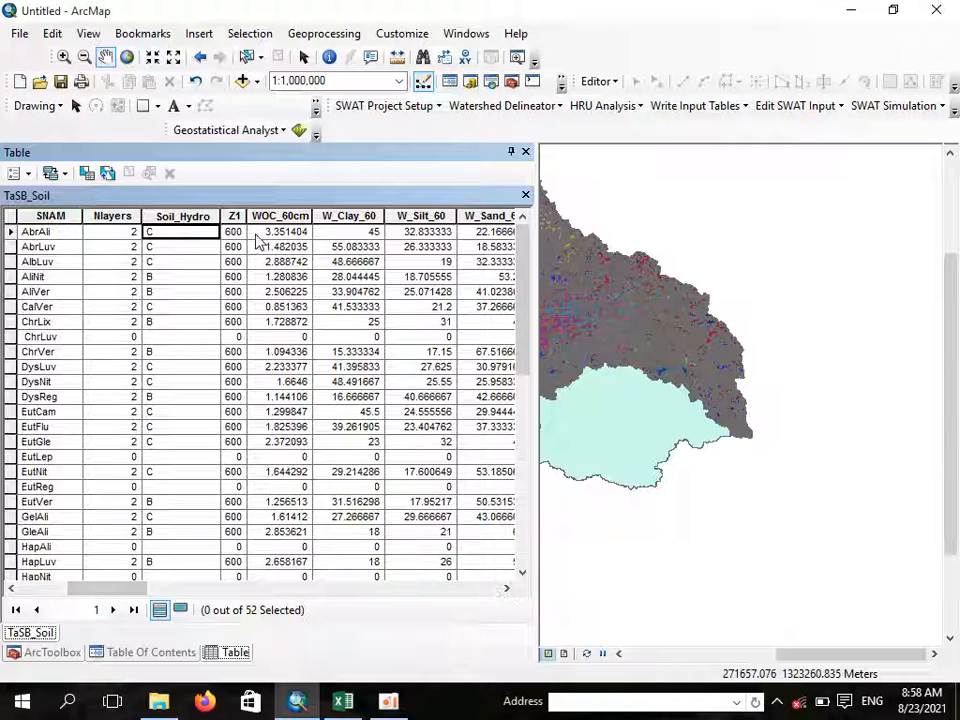
pyautogui.click(232, 232)
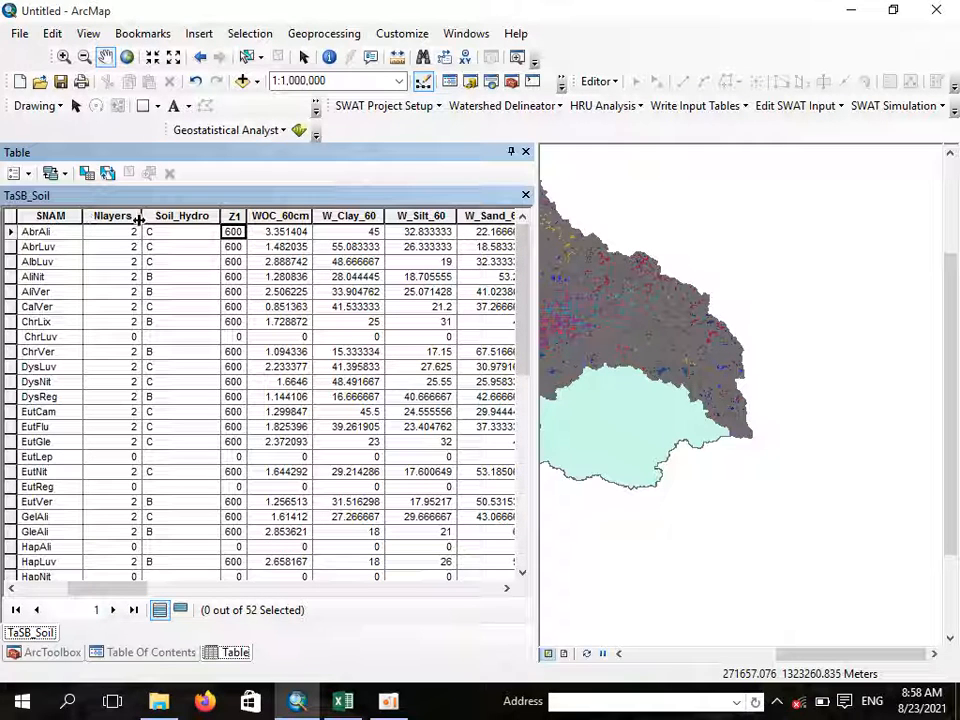
pyautogui.click(133, 233)
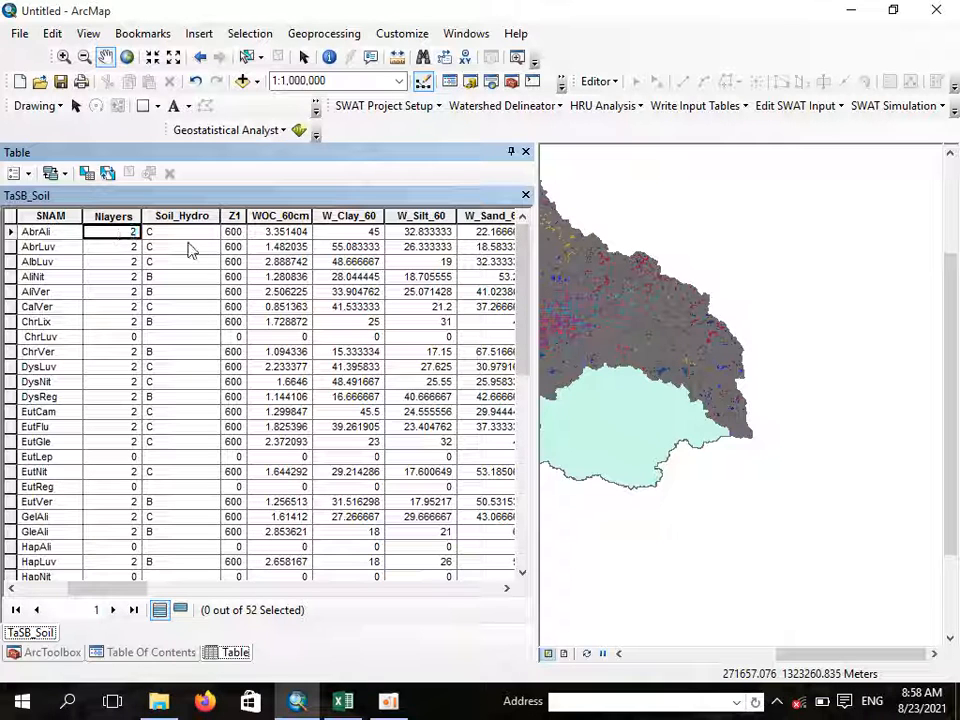
pyautogui.click(234, 233)
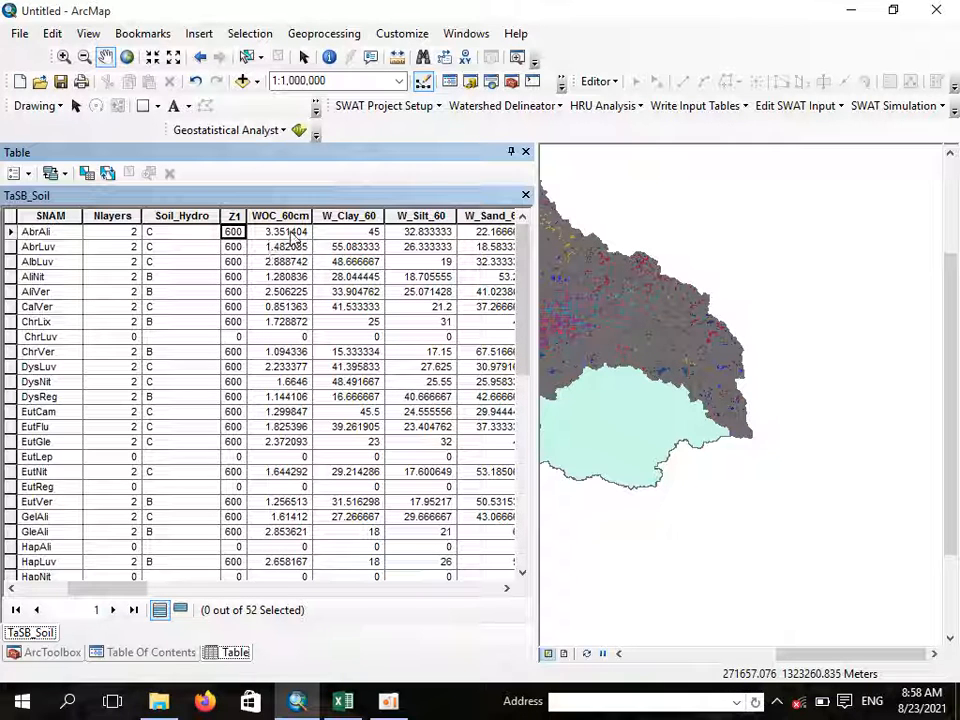
pyautogui.click(420, 232)
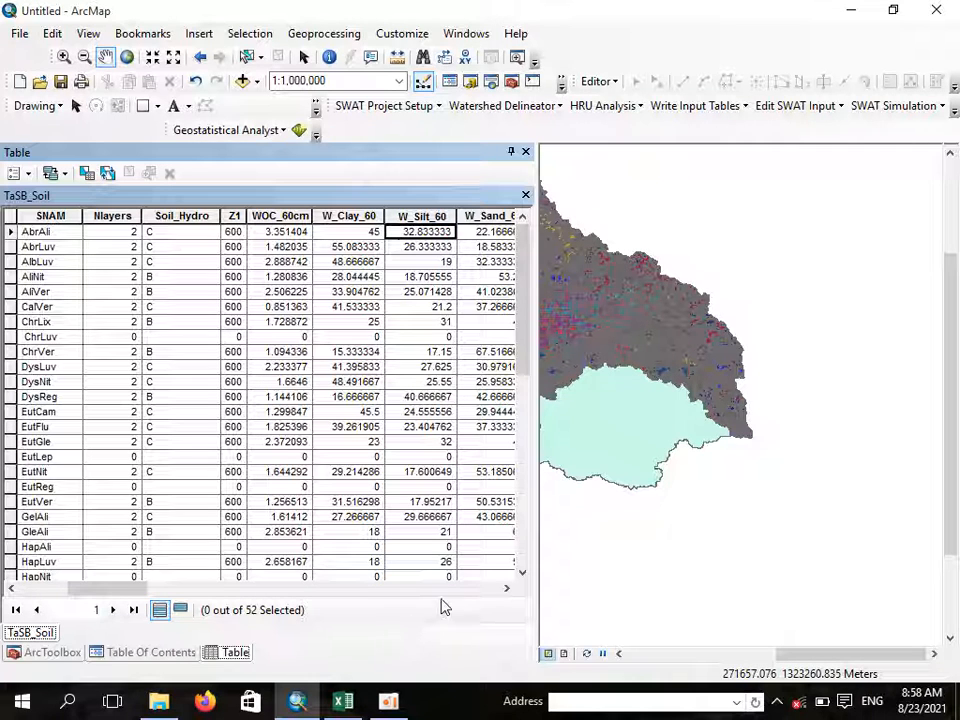
# Step: Examine the clay, silt, sand and rock fields of the first soil layer for the Abruptic Alisols record
pyautogui.click(506, 588)
pyautogui.click(506, 588)
pyautogui.click(506, 588)
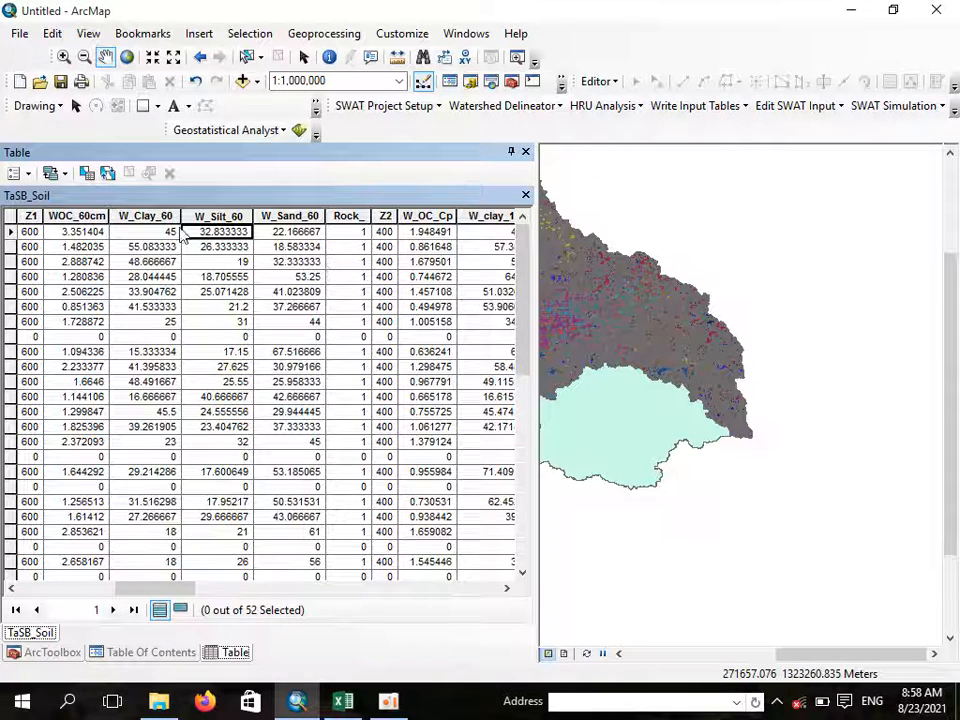
pyautogui.click(137, 236)
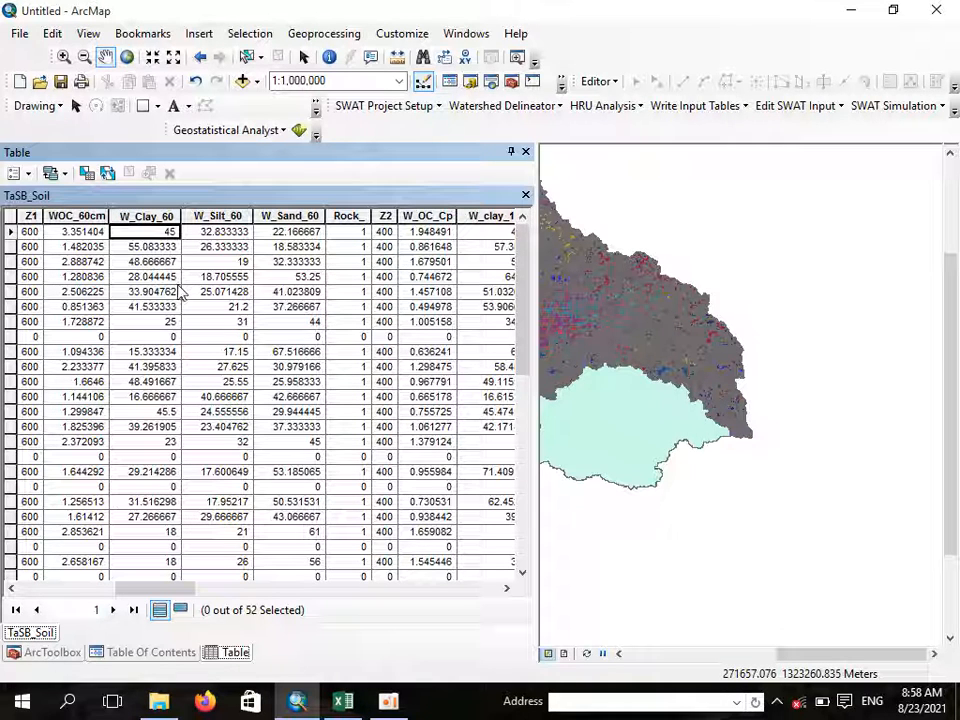
pyautogui.click(206, 237)
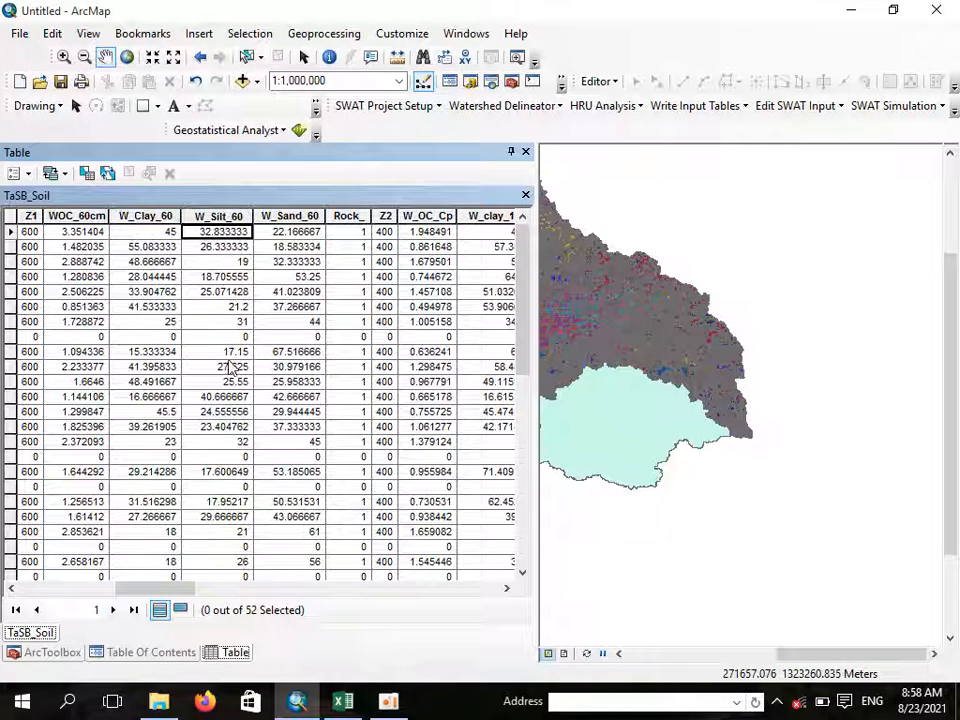
pyautogui.click(298, 232)
pyautogui.click(145, 232)
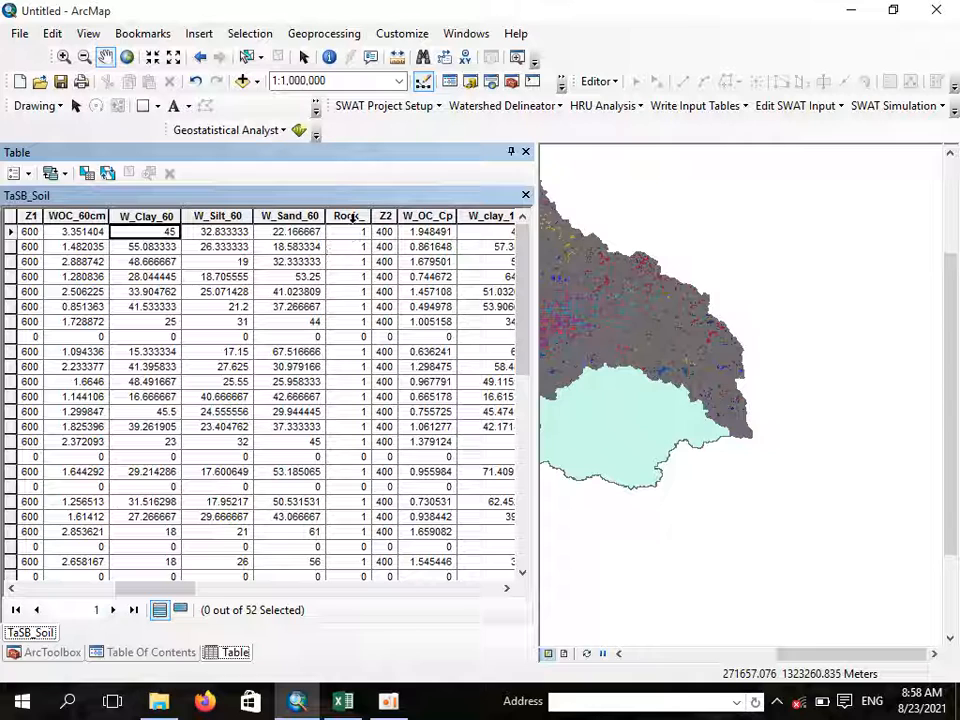
pyautogui.click(346, 233)
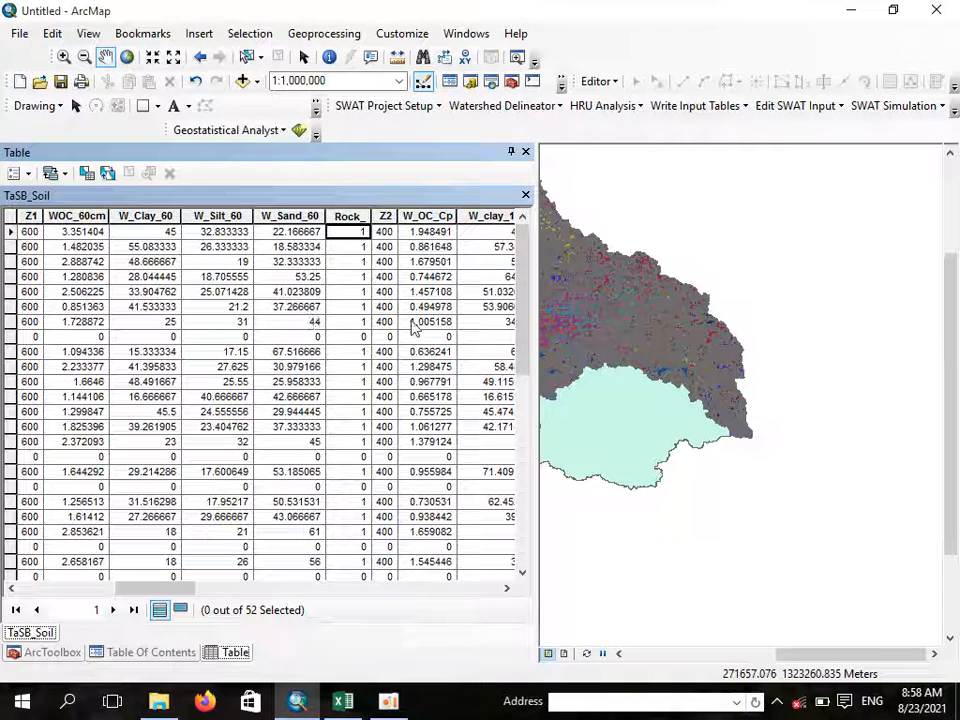
# Step: Examine the second-layer fields Z2, W_OC_Cp, W_clay_100, W_Silt_100, W_Sand_100 and Rock_1 of the first soil record
pyautogui.click(507, 588)
pyautogui.click(507, 588)
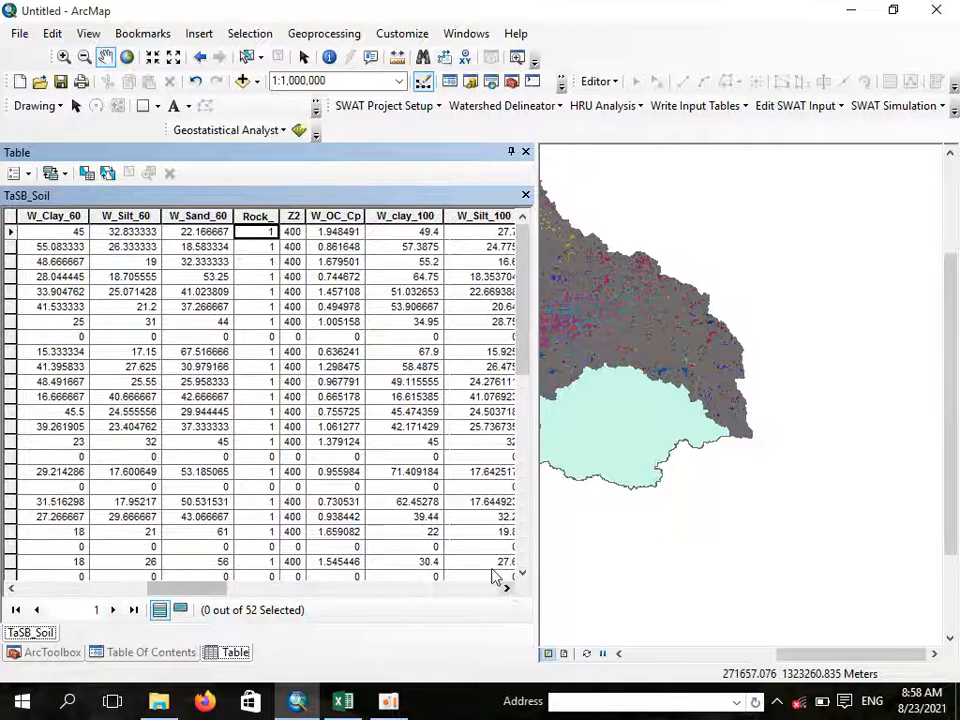
pyautogui.click(292, 232)
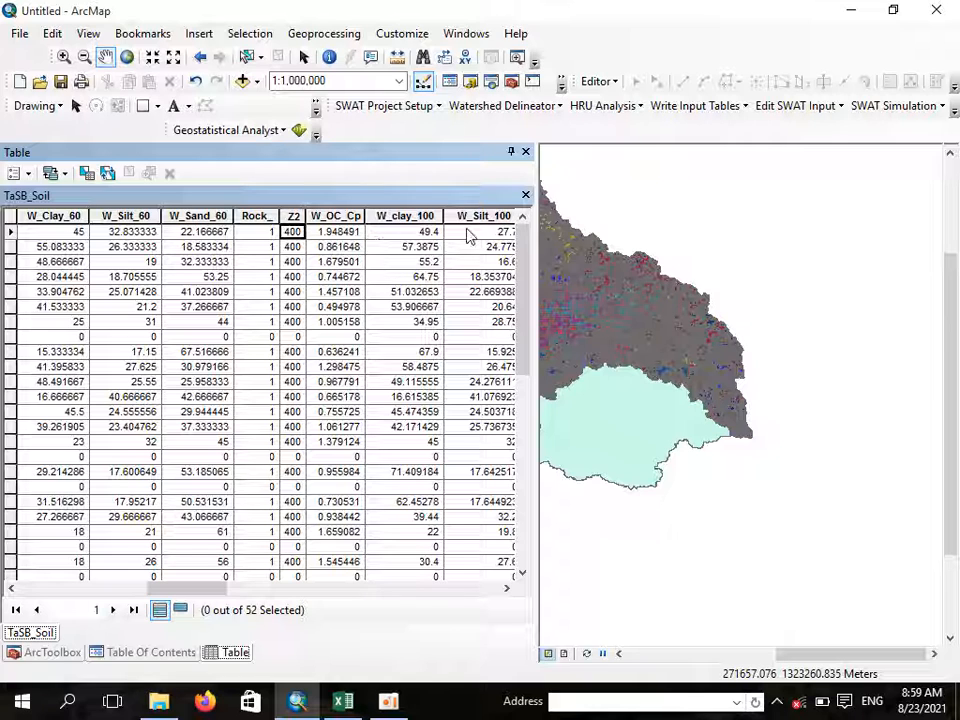
pyautogui.click(336, 232)
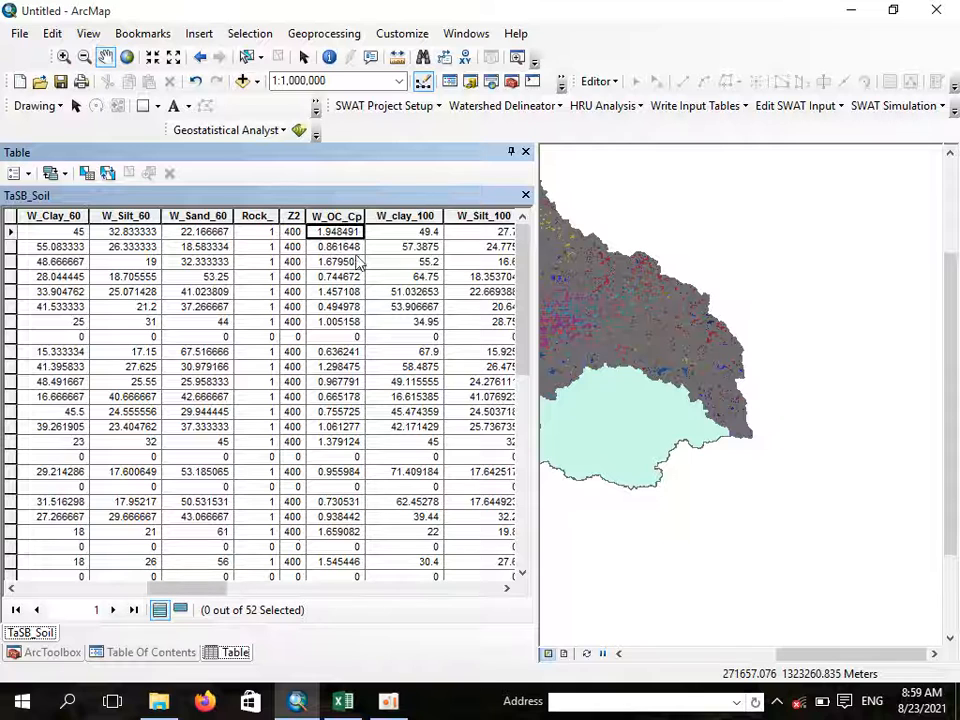
pyautogui.press('Right')
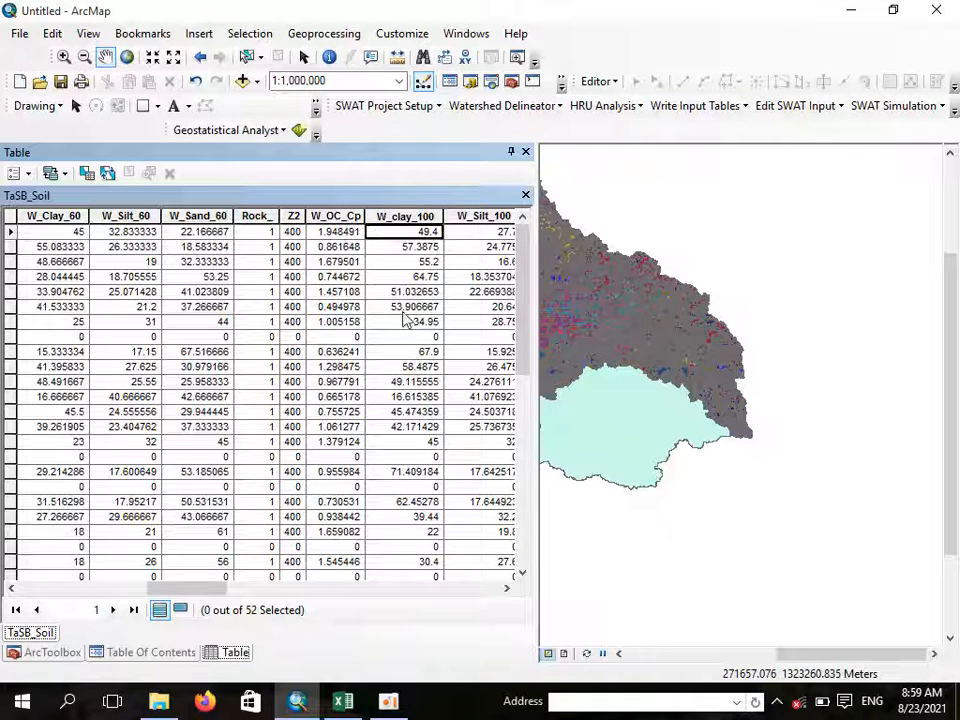
pyautogui.click(506, 588)
pyautogui.click(506, 588)
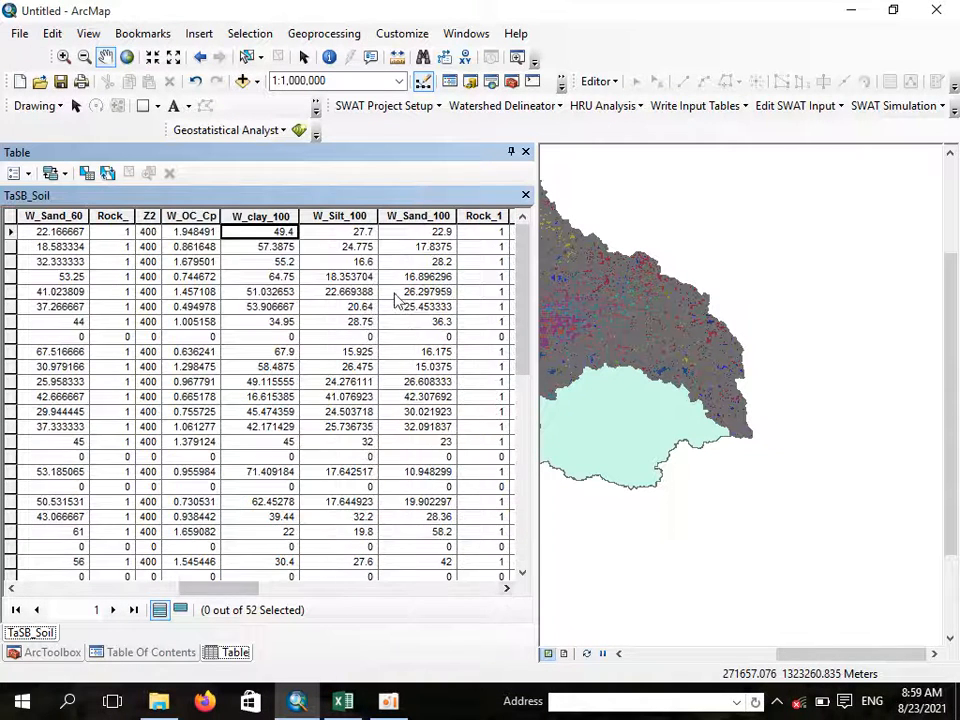
pyautogui.click(362, 232)
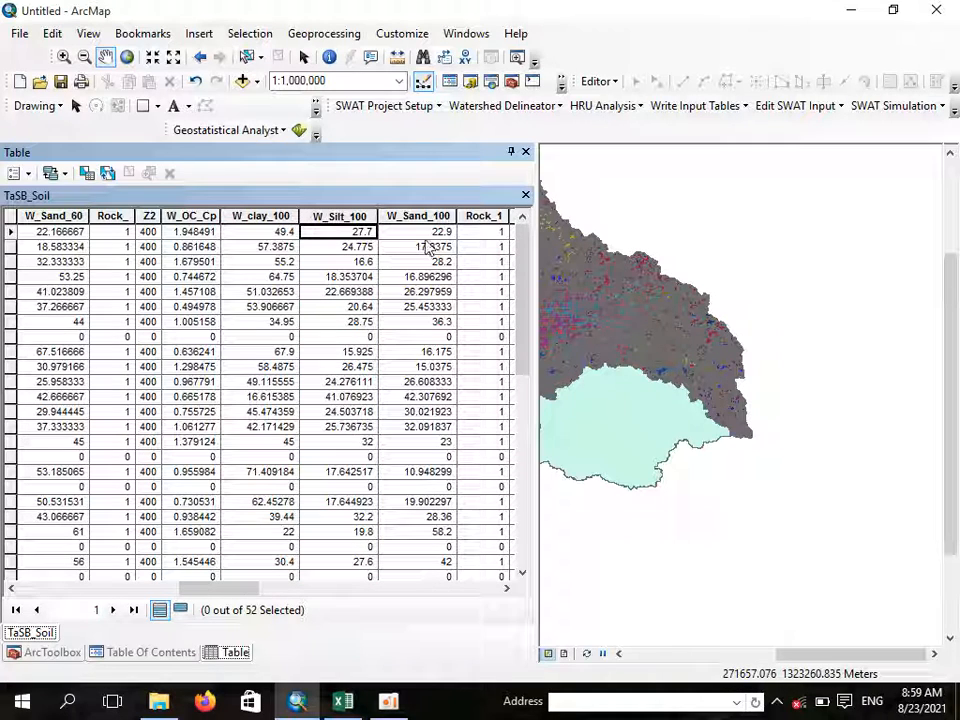
pyautogui.press('Right')
pyautogui.press('Right')
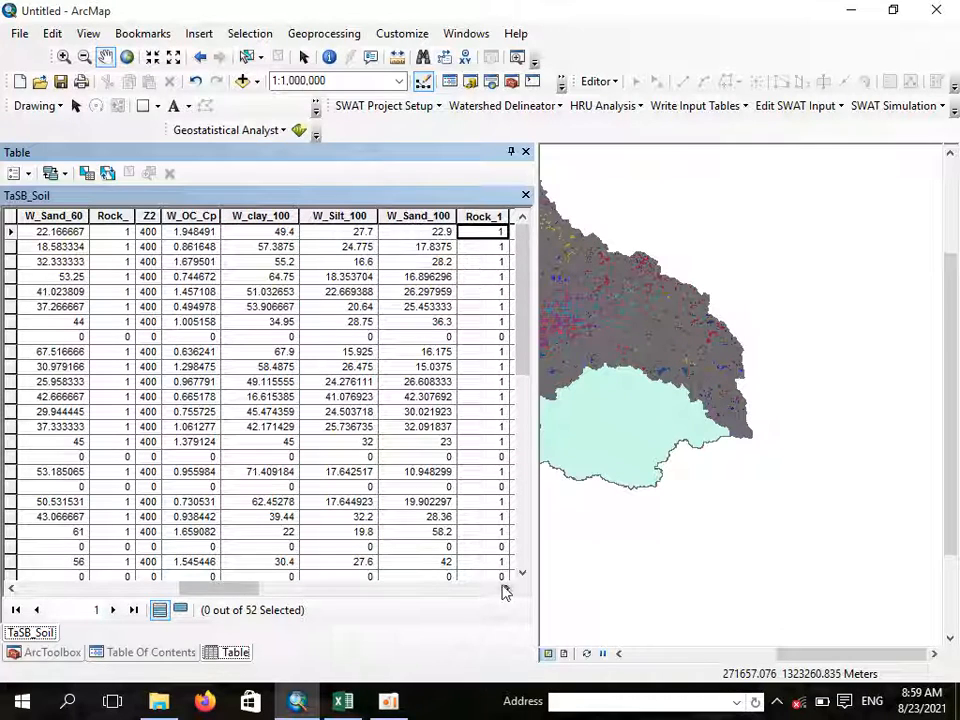
# Step: Look through the remaining soil property fields, from chemistry and texture class to drainage and area
pyautogui.click(506, 590)
pyautogui.click(506, 590)
pyautogui.click(506, 590)
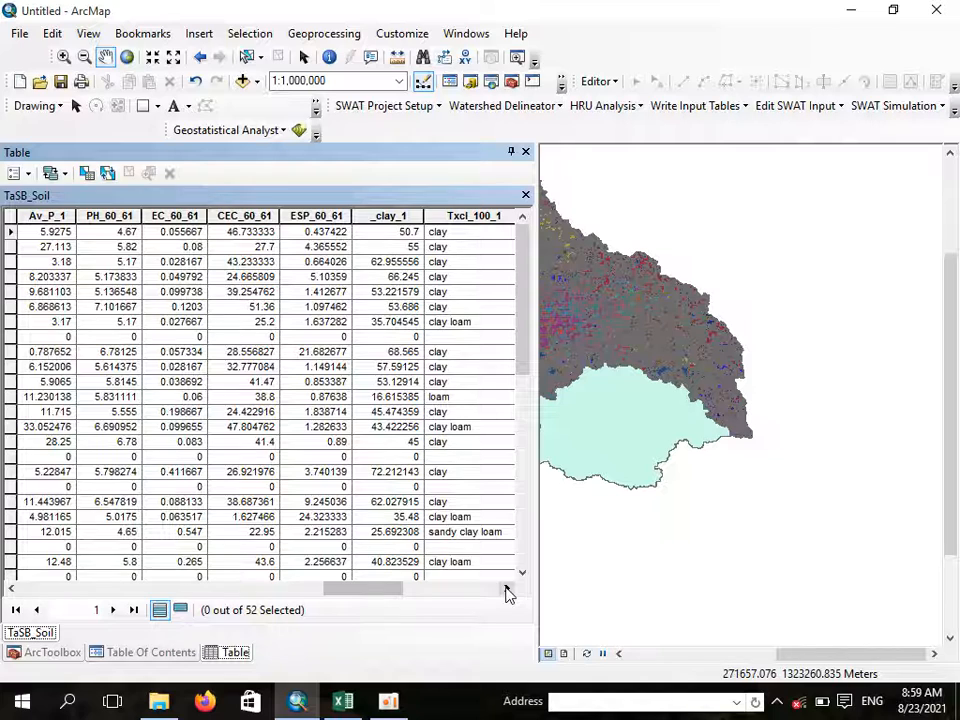
pyautogui.click(506, 590)
pyautogui.click(506, 590)
pyautogui.click(506, 590)
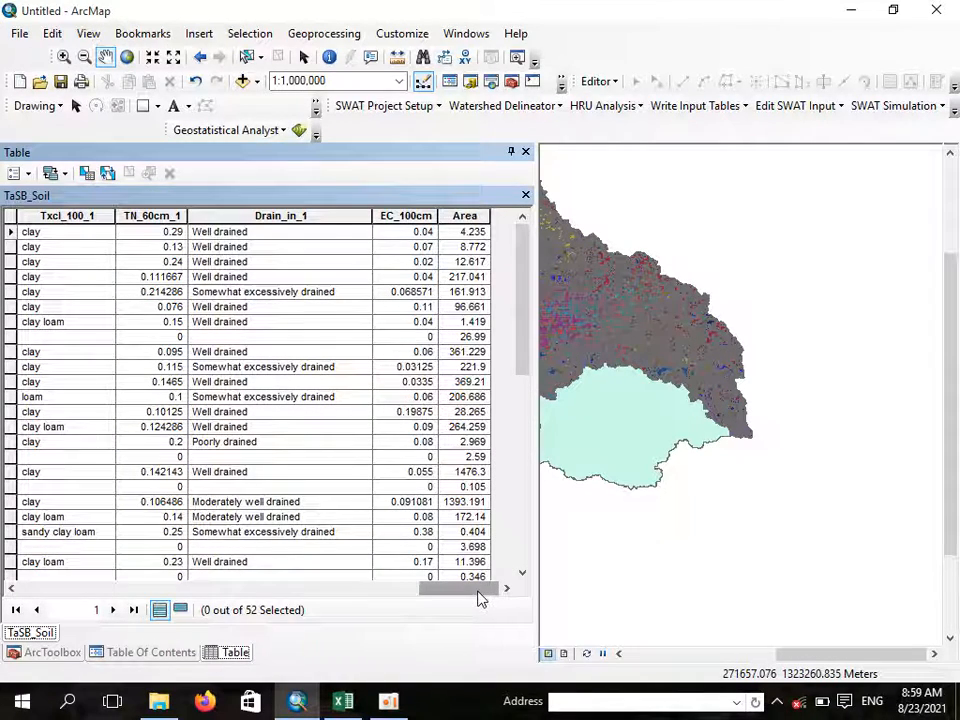
# Step: Recheck the SNAM and Soil_Hydro fields, close the TaSB_Soil attribute table and narrow the docked pane
pyautogui.moveTo(478, 598); pyautogui.dragTo(56, 561)
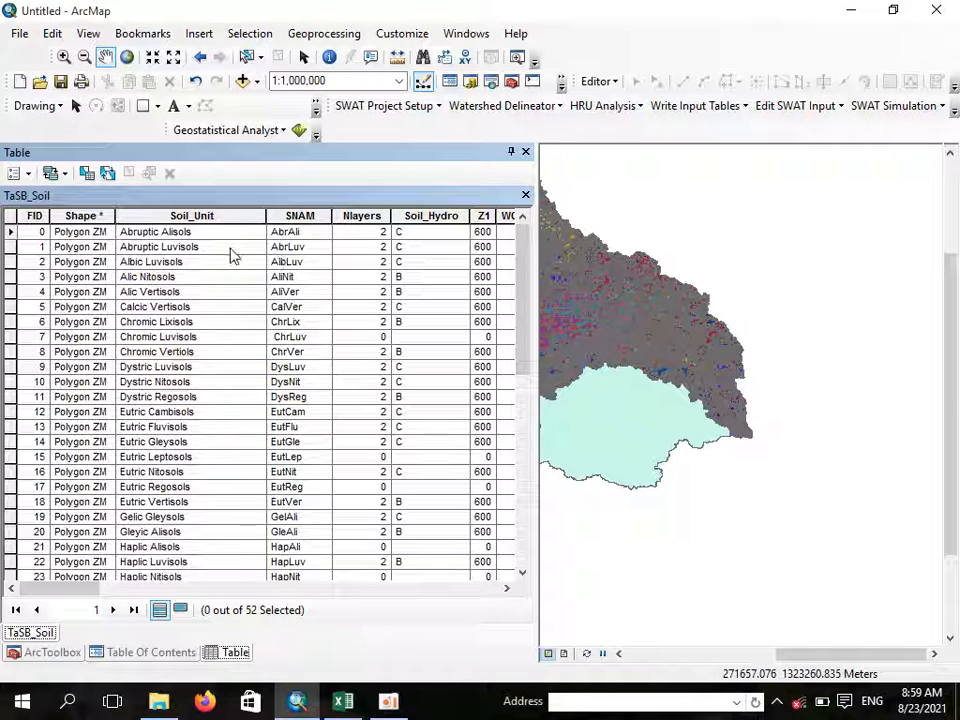
pyautogui.click(318, 290)
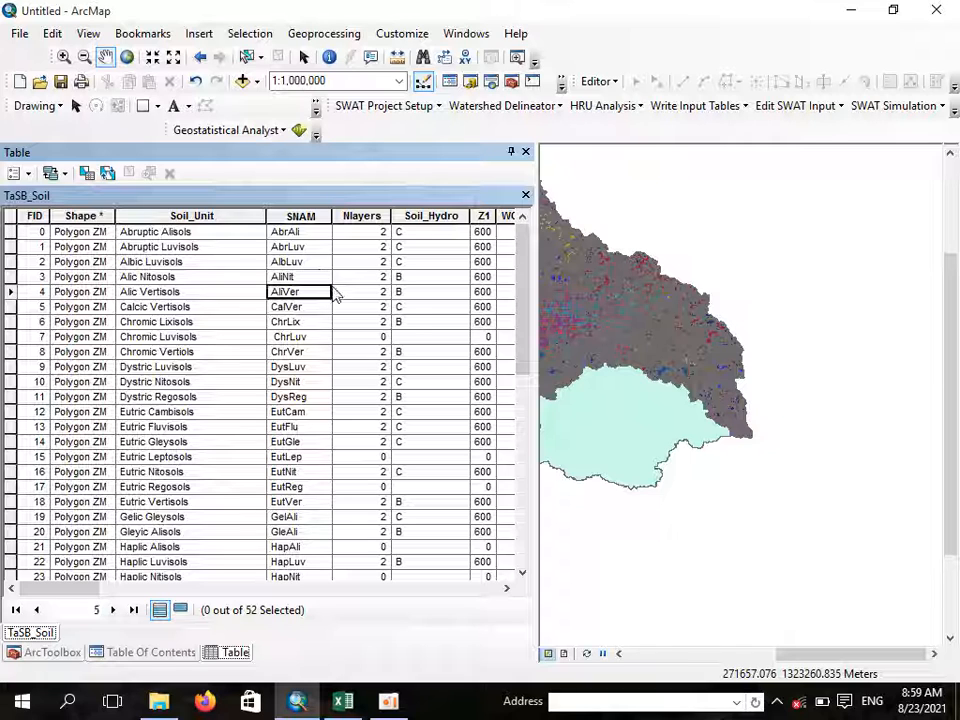
pyautogui.click(428, 322)
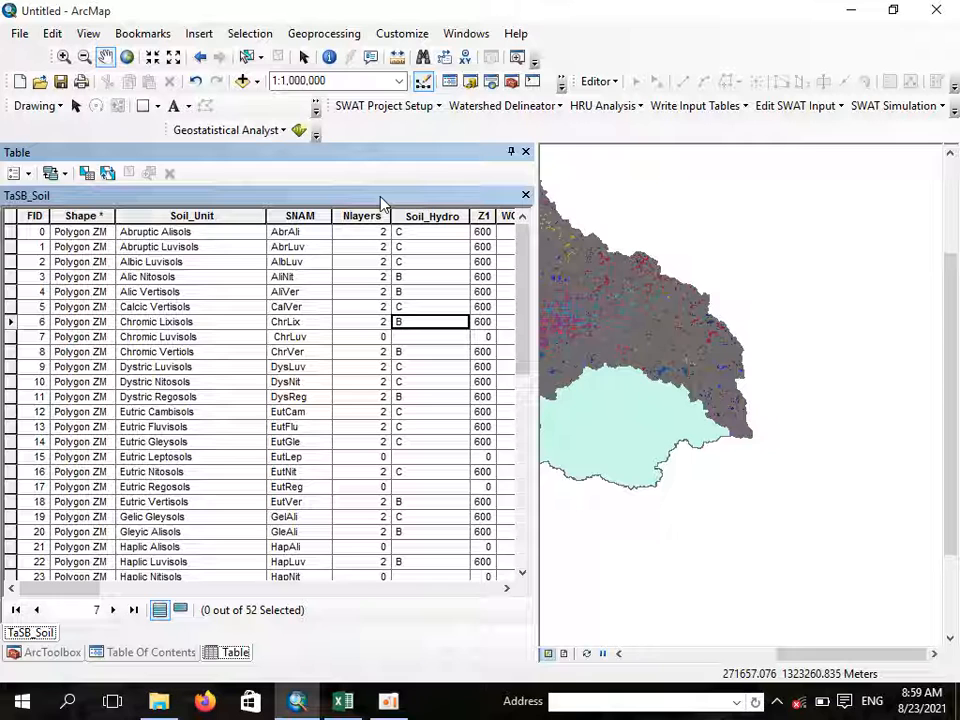
pyautogui.click(525, 195)
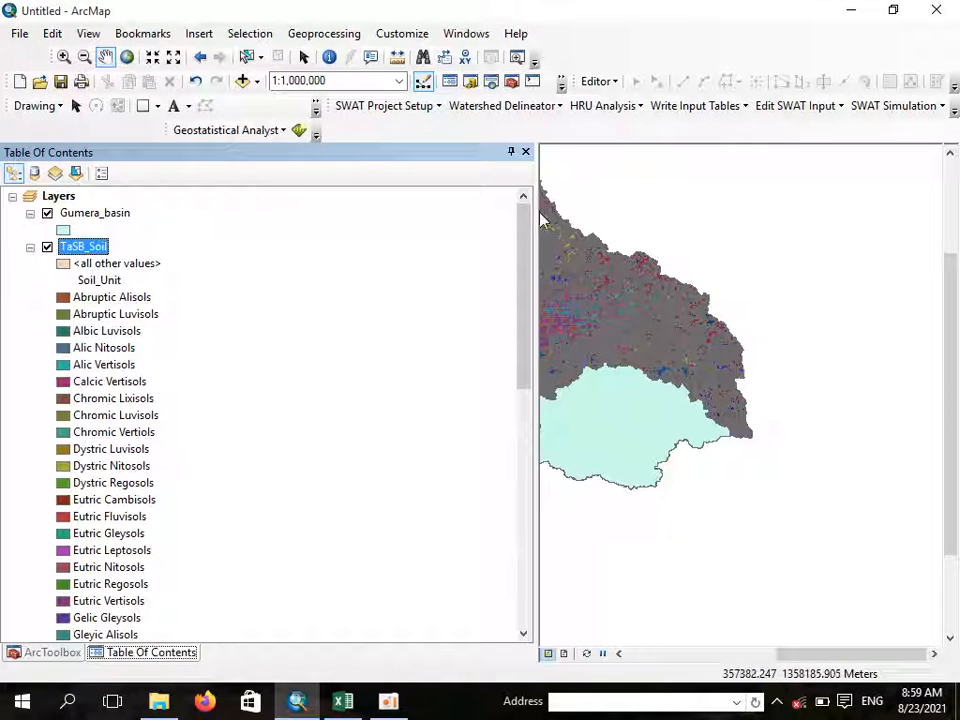
pyautogui.moveTo(536, 222); pyautogui.dragTo(298, 299)
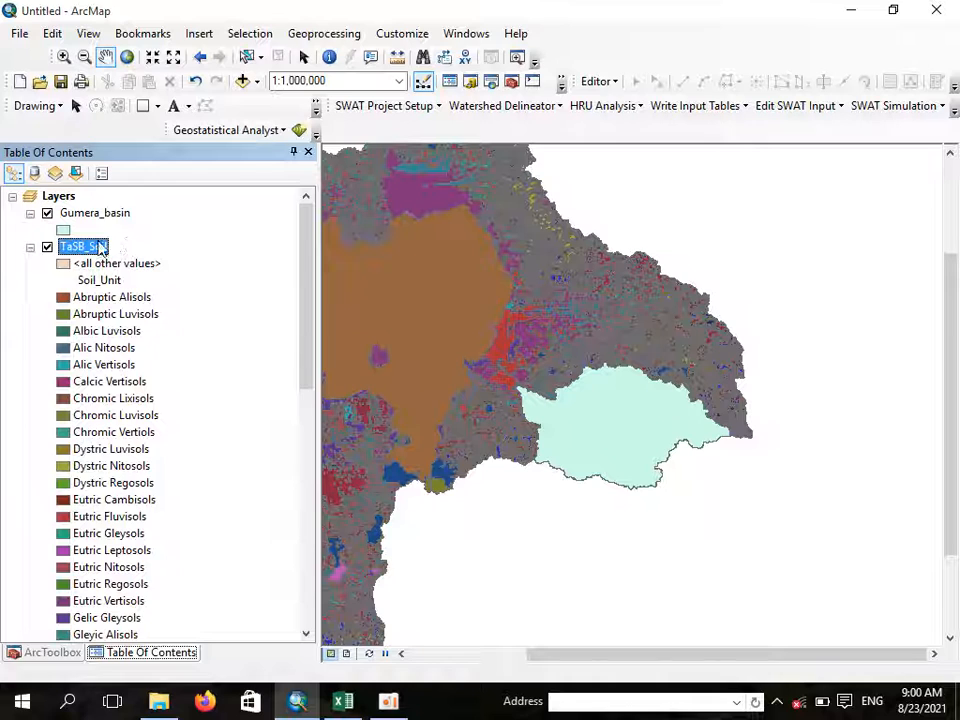
# Step: Open the Analysis Clip tool with TaSB_Soil as the input features and Gumera_basin as the clip features
pyautogui.click(112, 215)
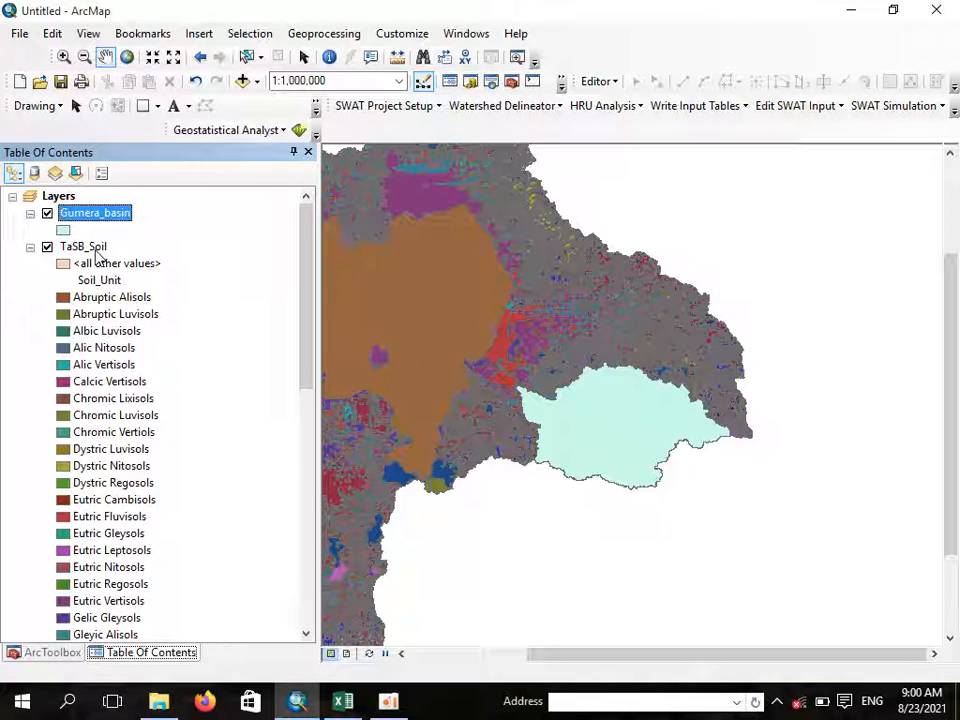
pyautogui.click(96, 251)
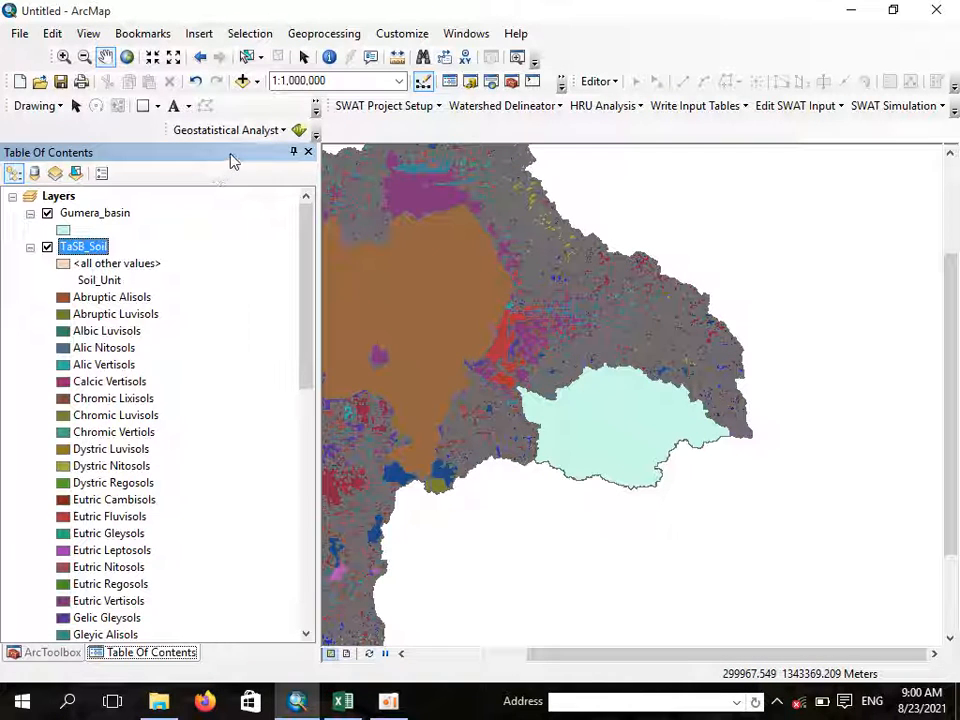
pyautogui.click(50, 655)
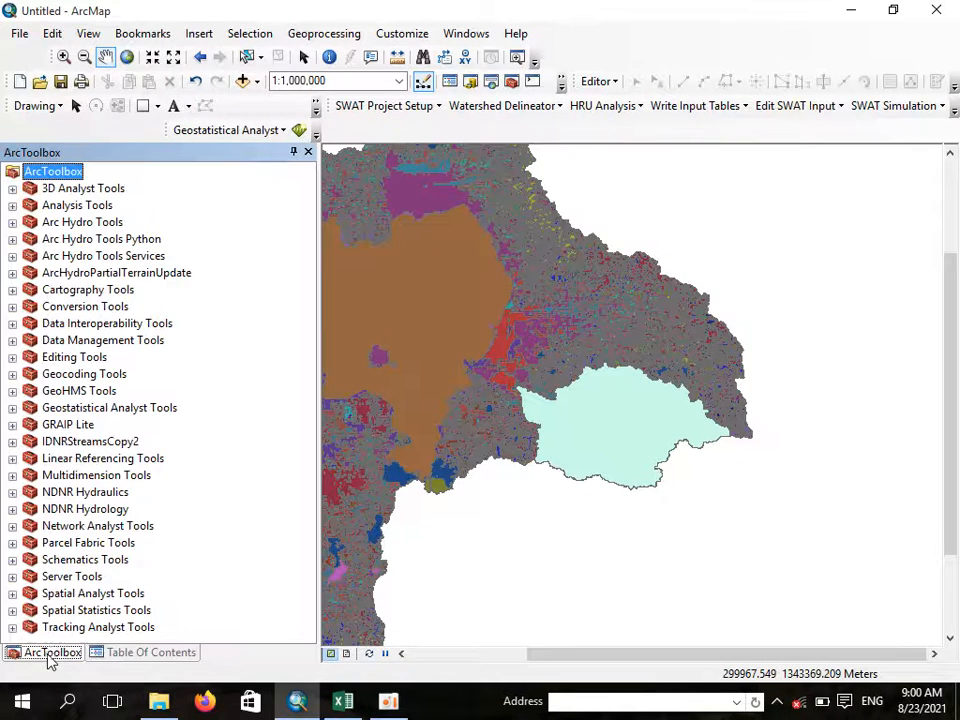
pyautogui.click(12, 205)
pyautogui.click(30, 223)
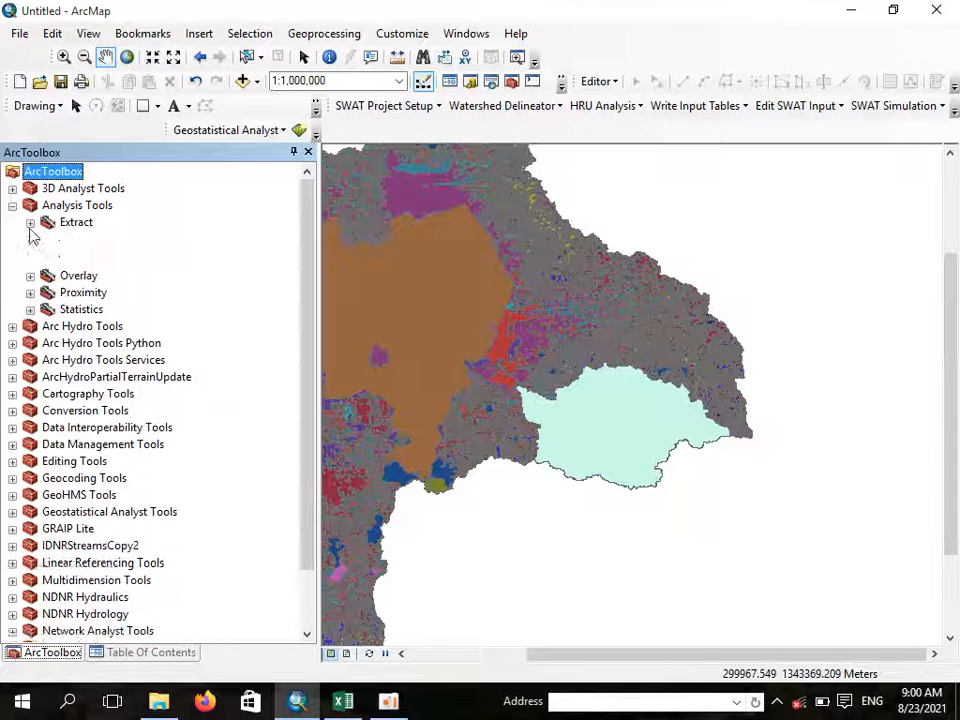
pyautogui.doubleClick(88, 239)
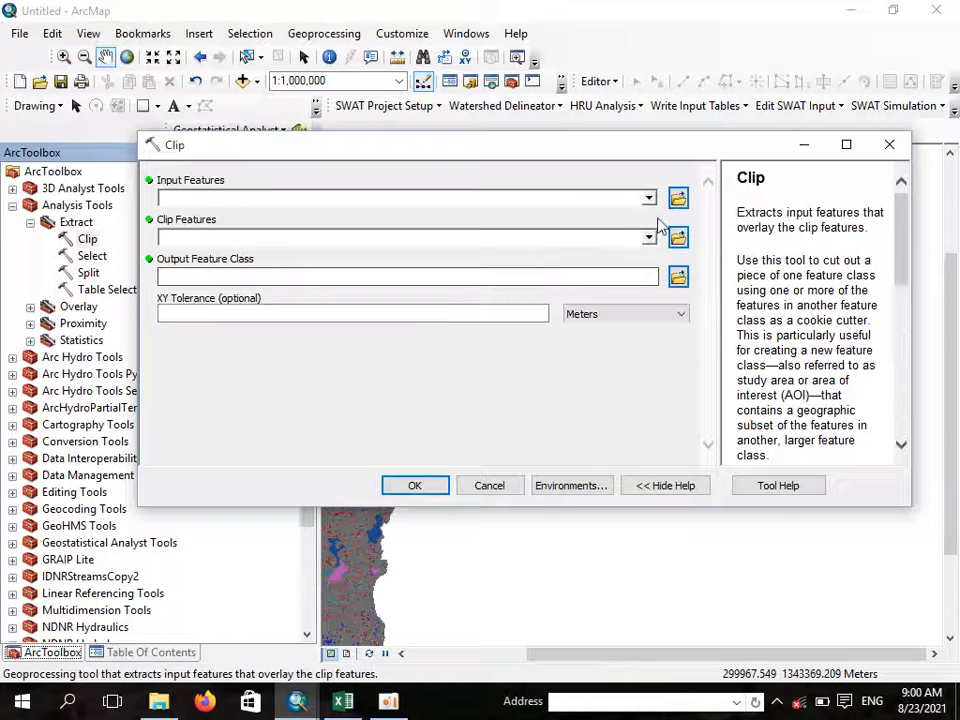
pyautogui.click(648, 198)
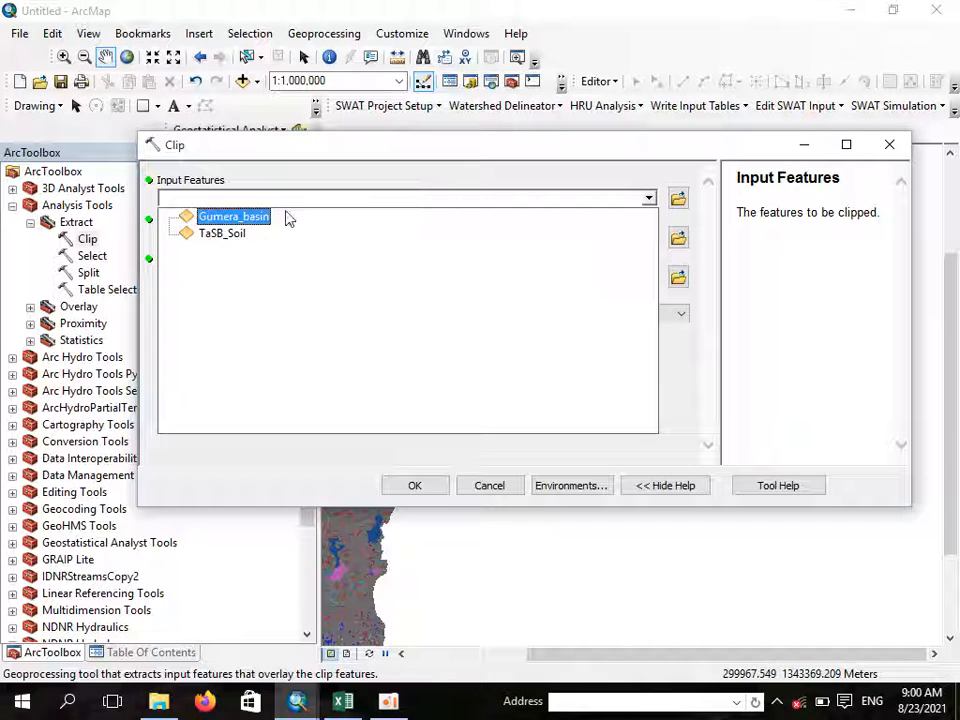
pyautogui.click(232, 237)
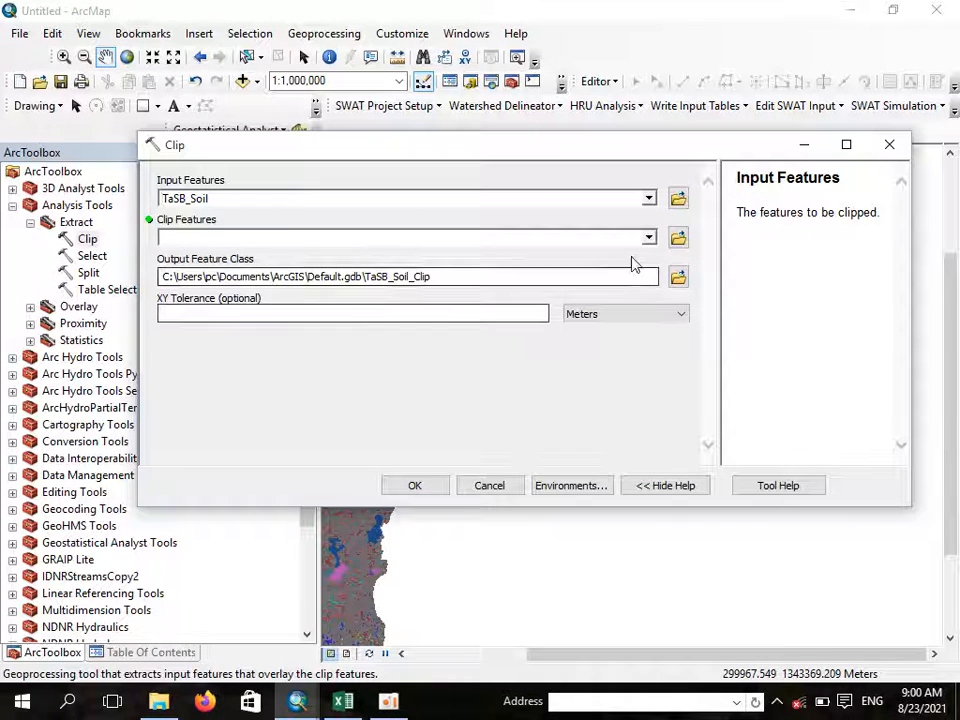
pyautogui.click(648, 237)
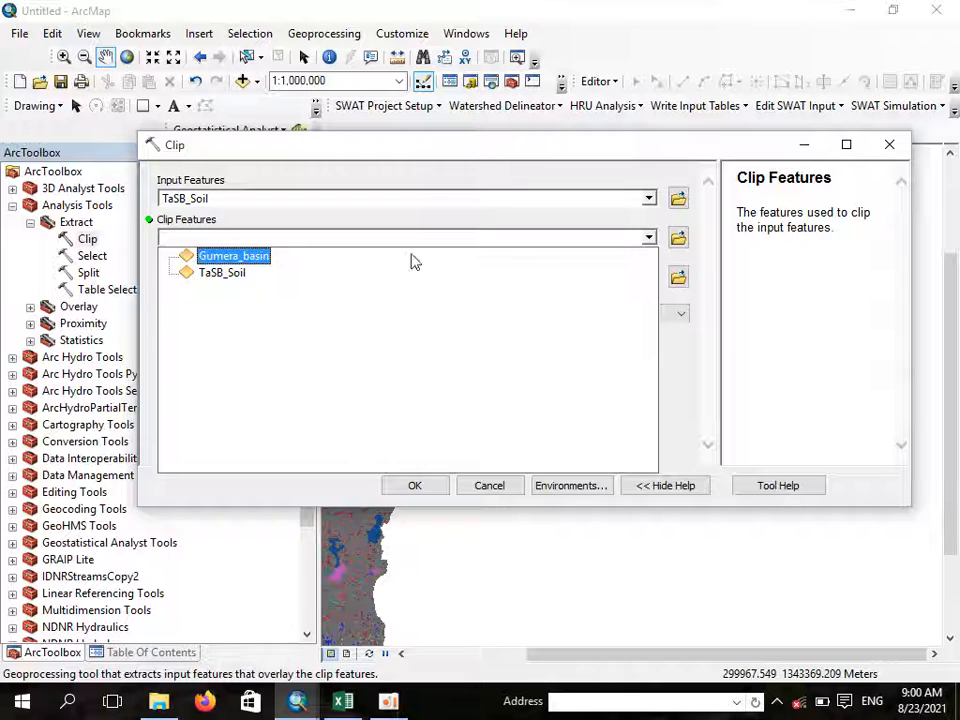
pyautogui.click(240, 256)
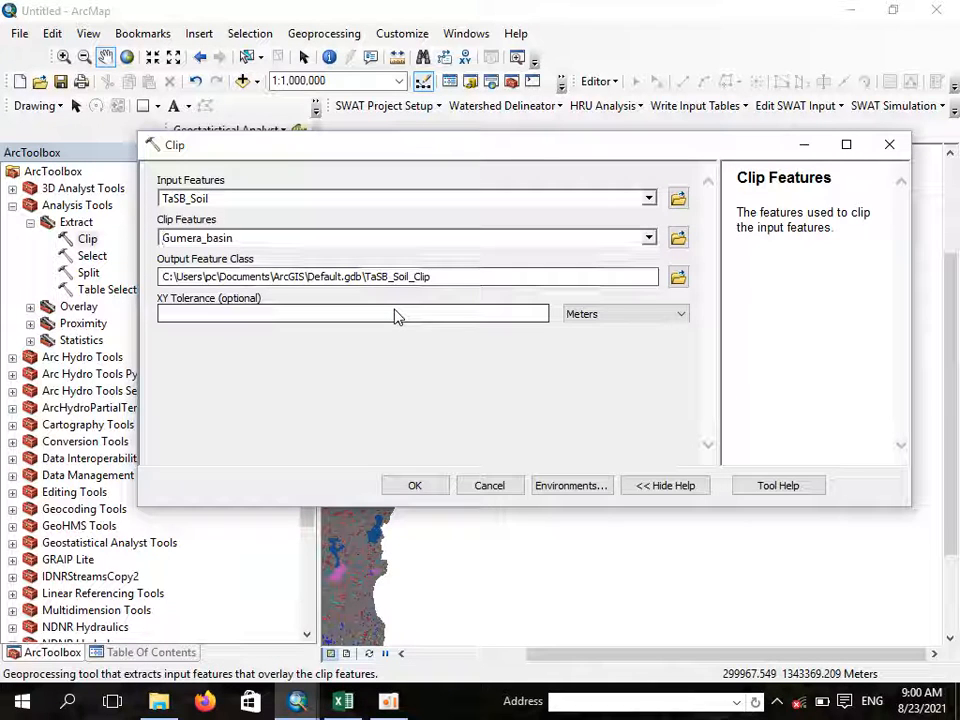
# Step: Browse for the clip output location in the desktop's R training folder, creating and opening a folder named New Folder inside it
pyautogui.click(678, 276)
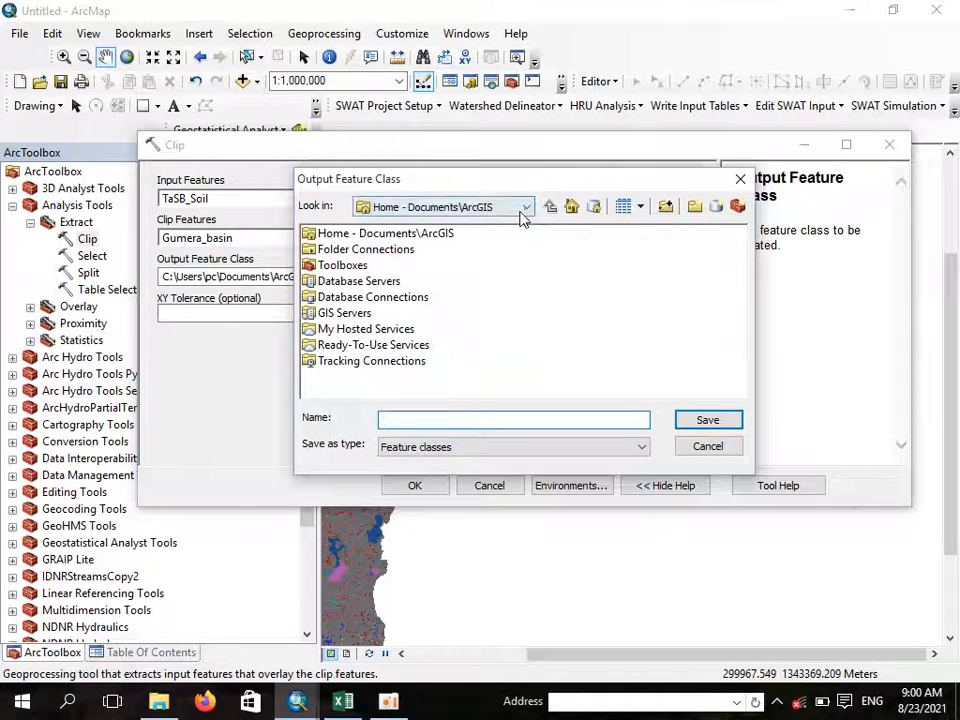
pyautogui.click(521, 210)
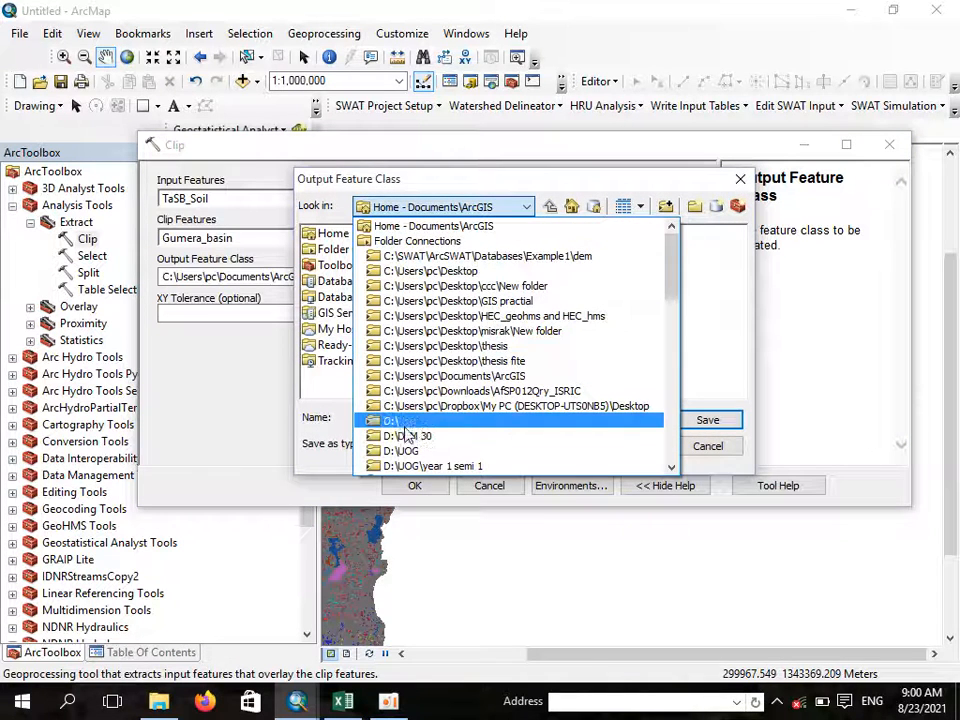
pyautogui.click(410, 271)
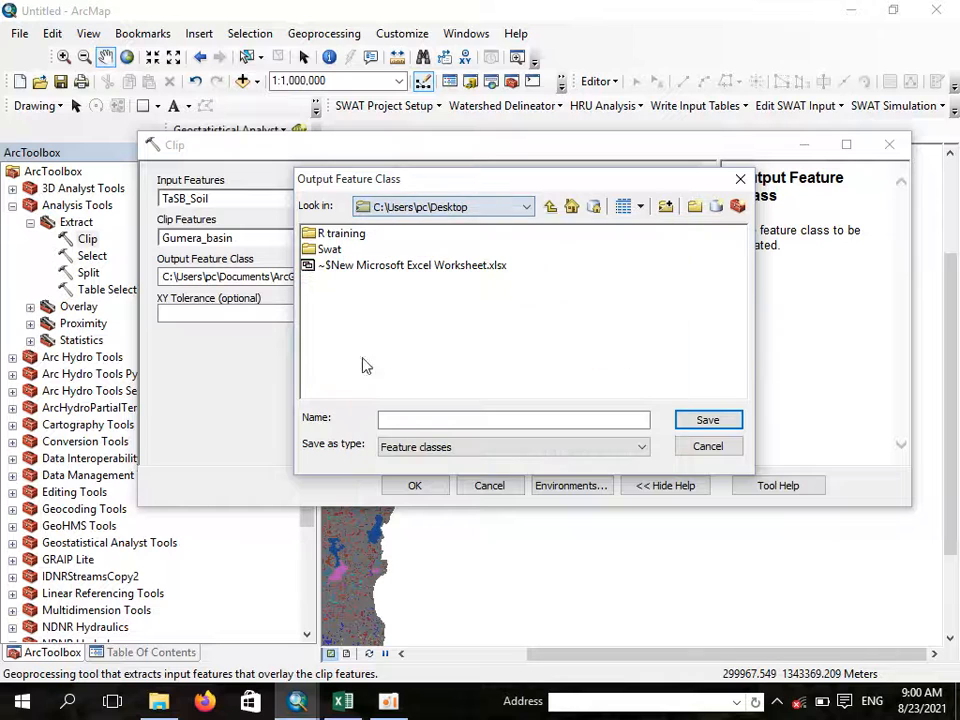
pyautogui.doubleClick(345, 234)
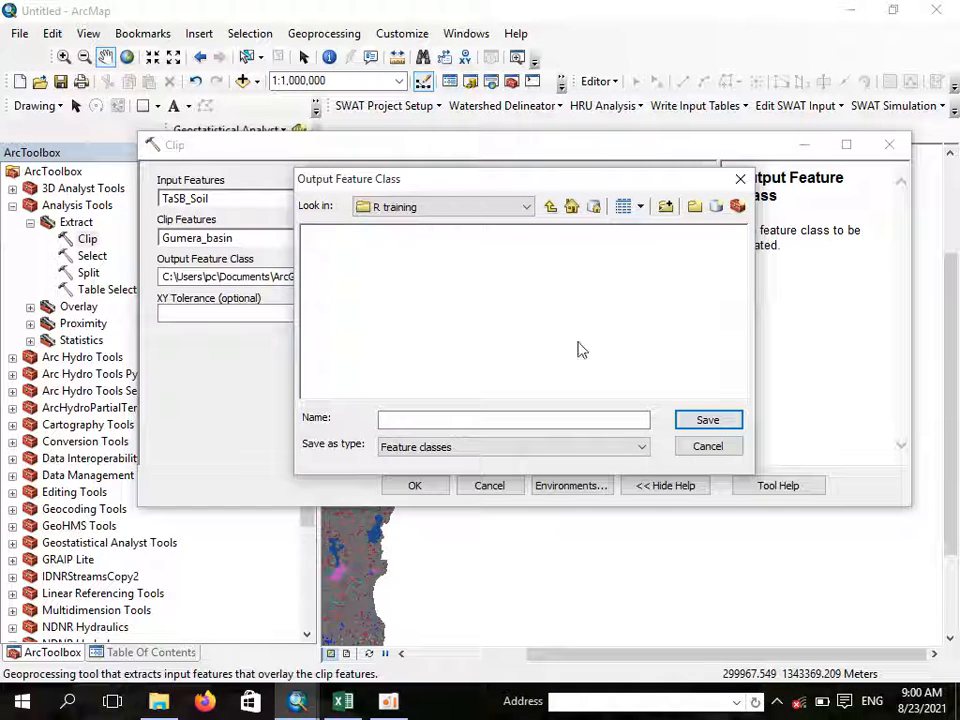
pyautogui.click(694, 206)
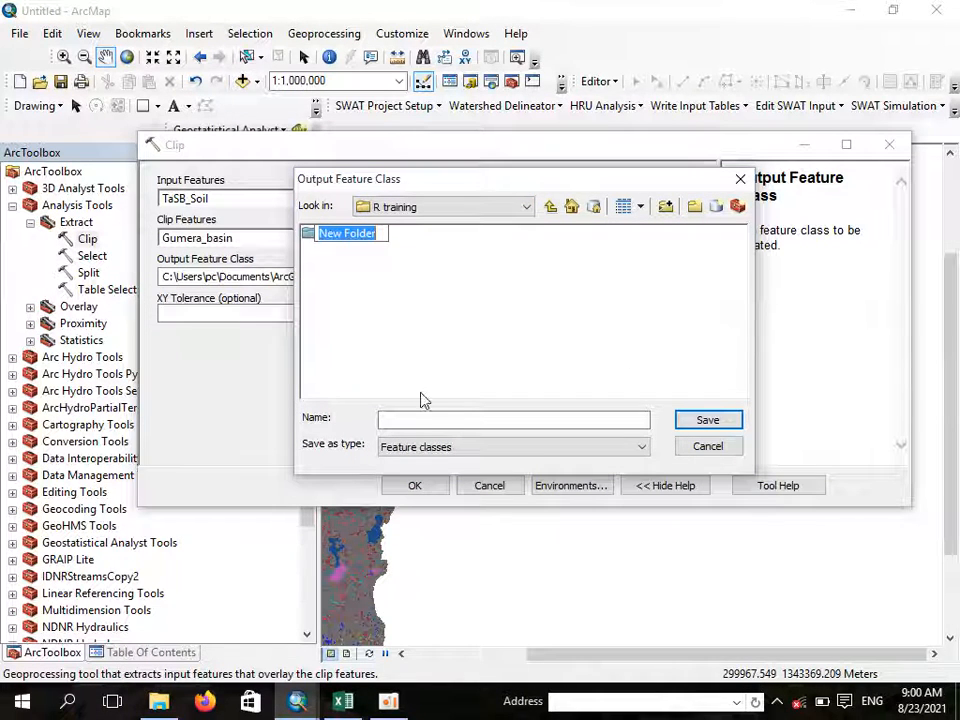
pyautogui.click(424, 420)
pyautogui.doubleClick(364, 238)
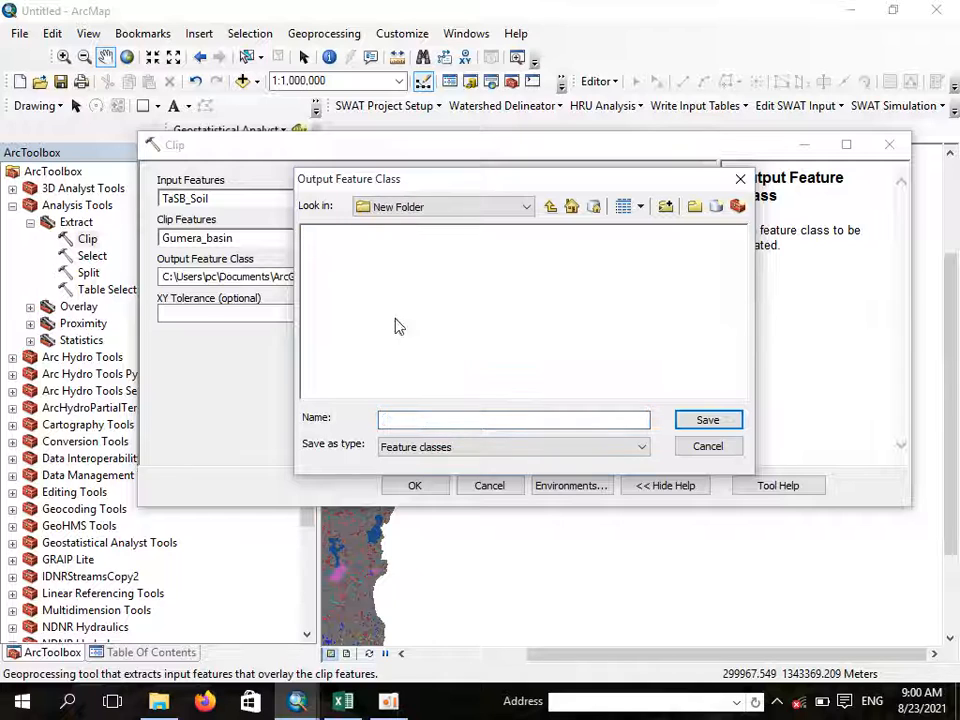
# Step: Name the clip output Gumera_shape, save it in New Folder and run the clip
pyautogui.click(416, 420)
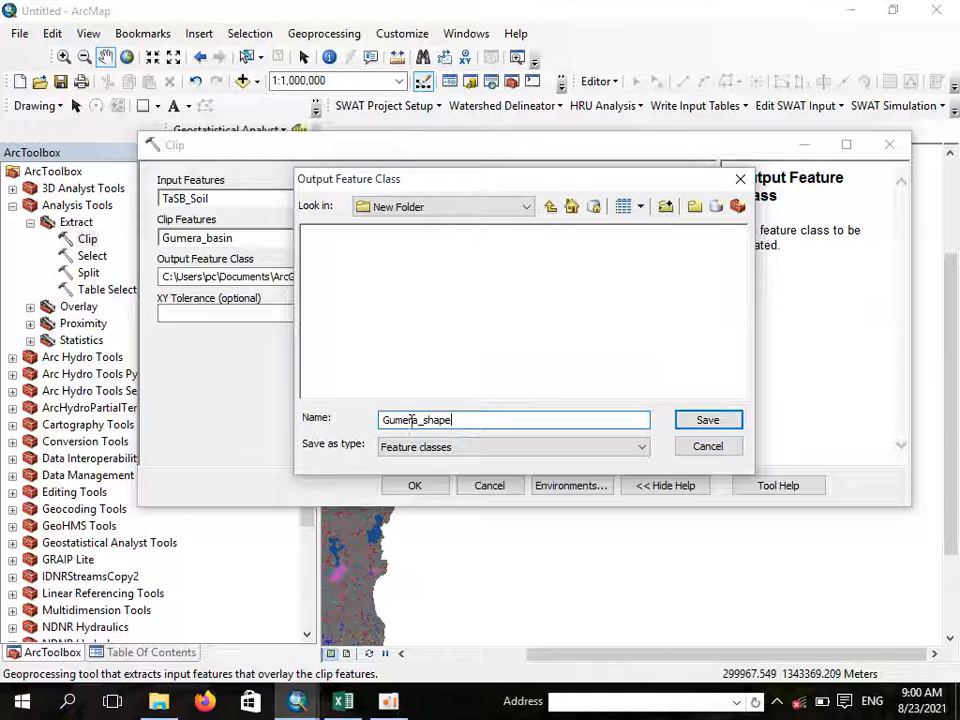
pyautogui.click(708, 421)
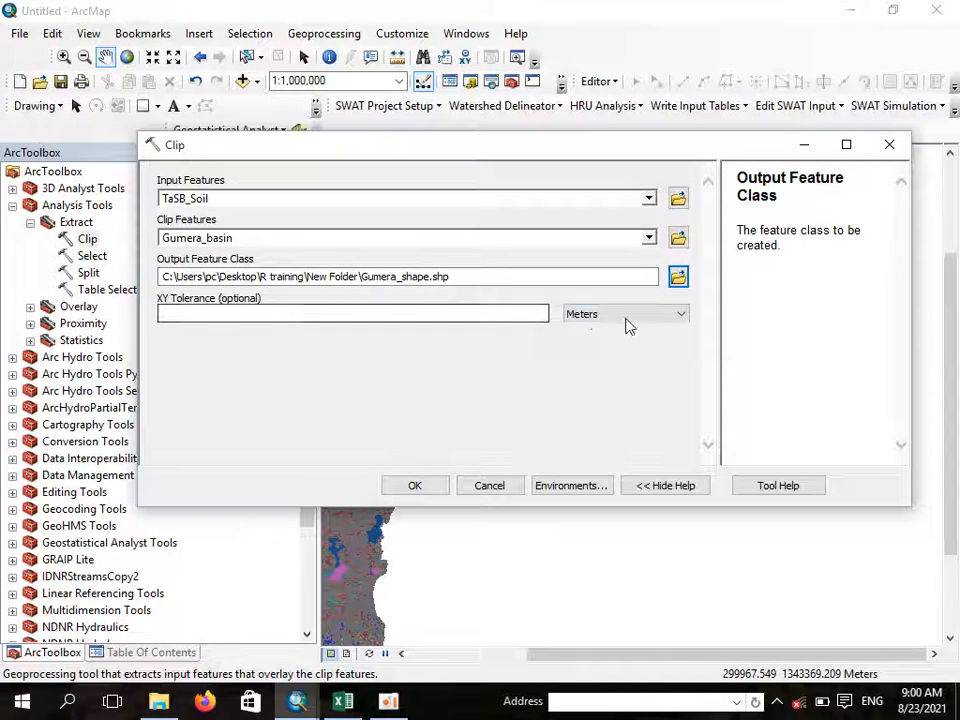
pyautogui.click(432, 494)
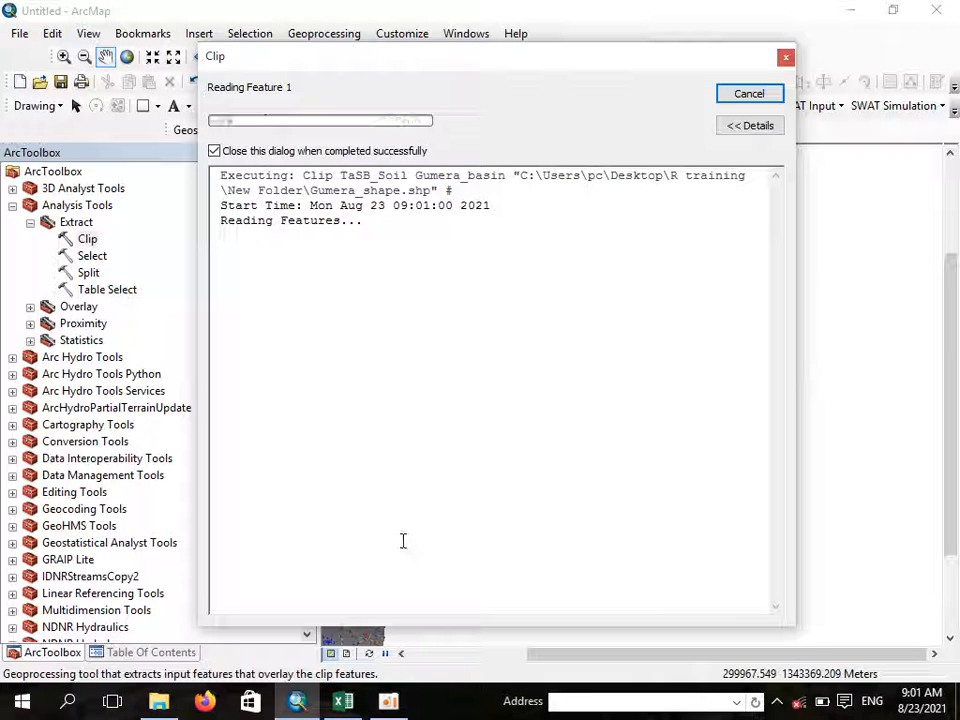
pyautogui.moveTo(389, 701)
pyautogui.click(409, 643)
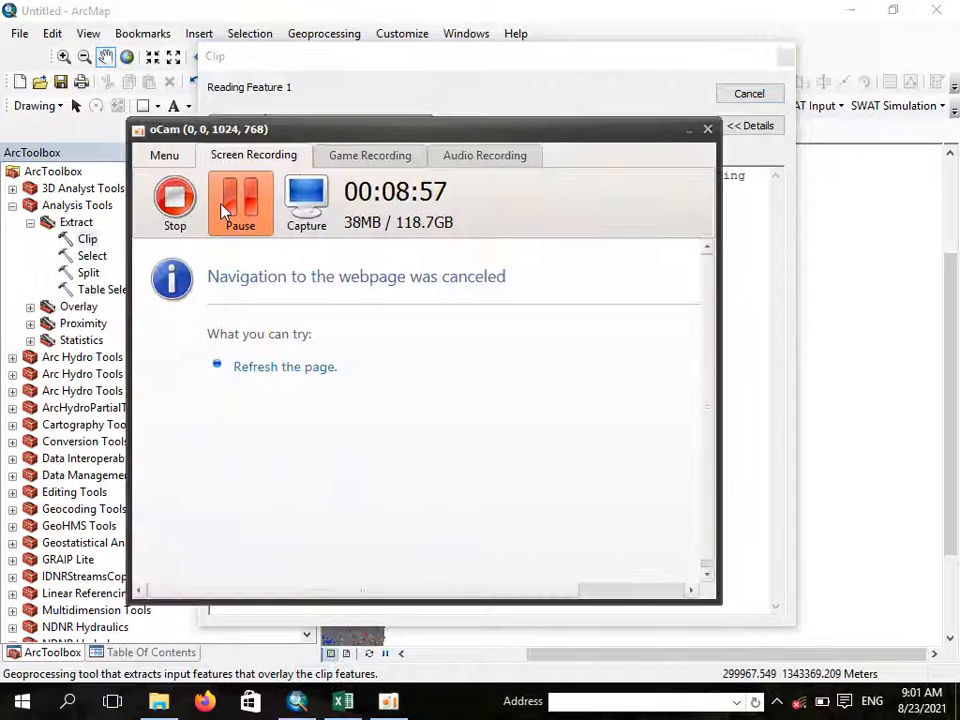
pyautogui.click(689, 131)
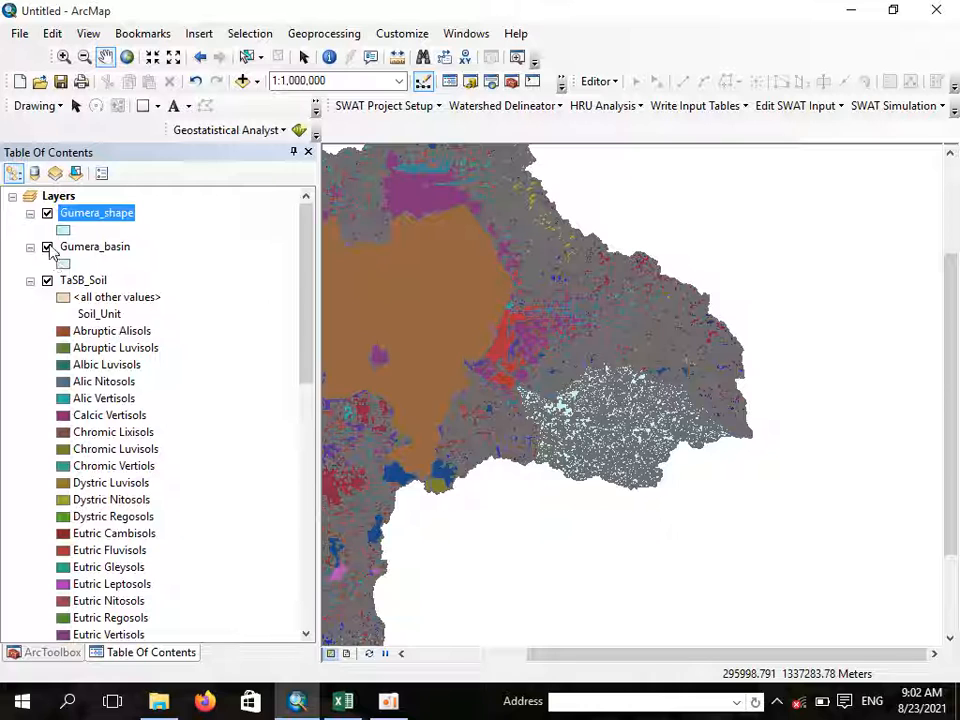
# Step: Hide the TaSB_Soil layer and check the attribute table of the clipped Gumera_shape layer, closing it when done
pyautogui.click(47, 281)
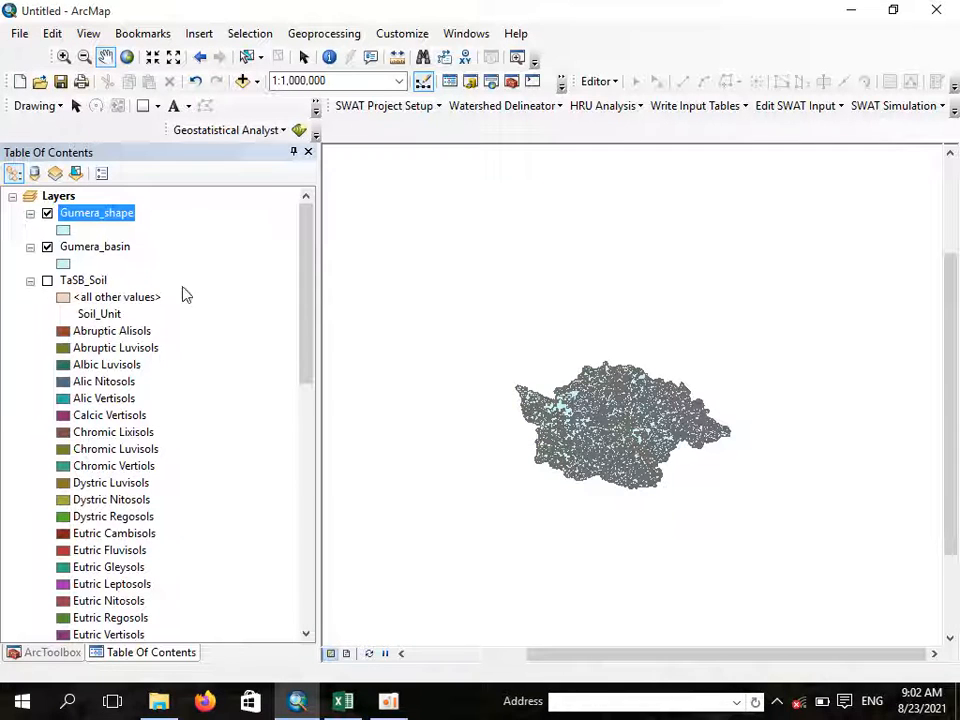
pyautogui.rightClick(111, 220)
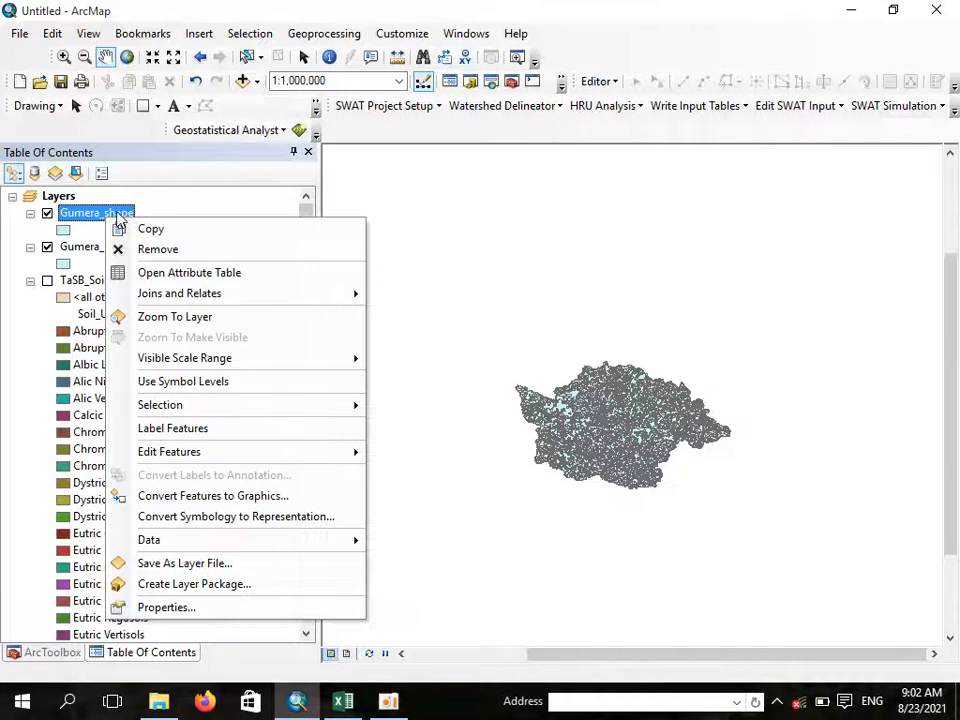
pyautogui.click(216, 276)
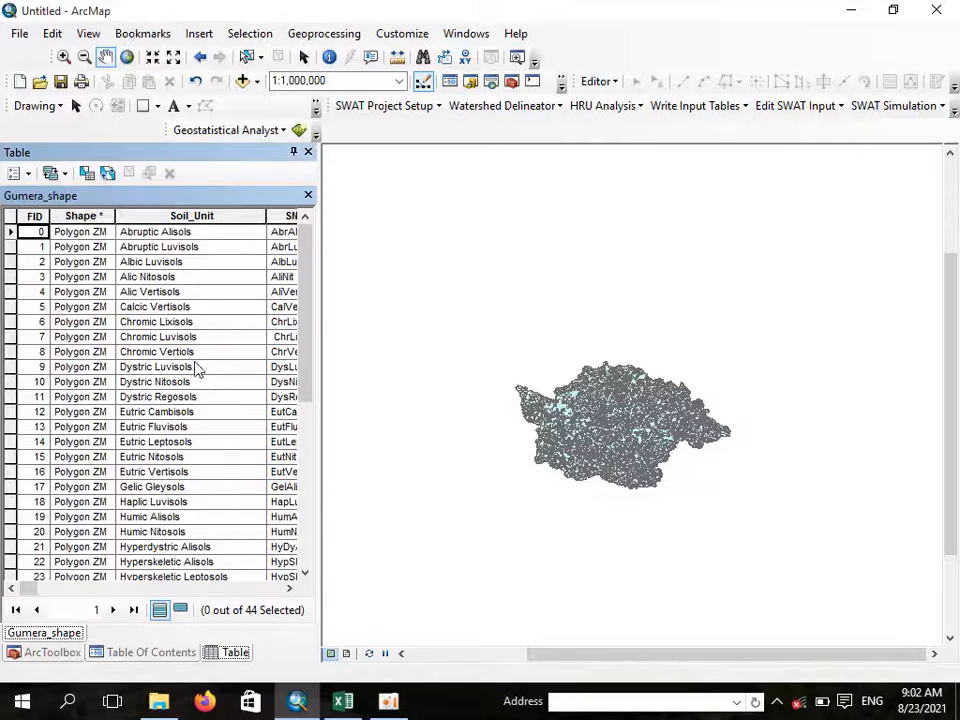
pyautogui.click(307, 196)
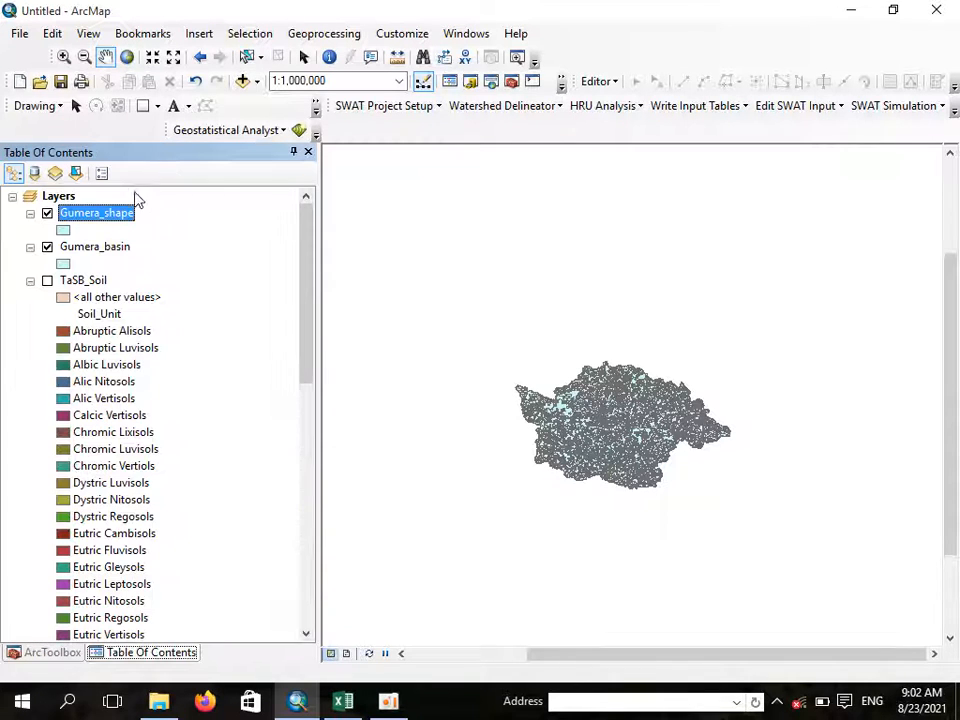
# Step: Zoom to the Gumera_shape layer and symbolize it by unique values of the Soil_Unit field, with all values added
pyautogui.rightClick(108, 219)
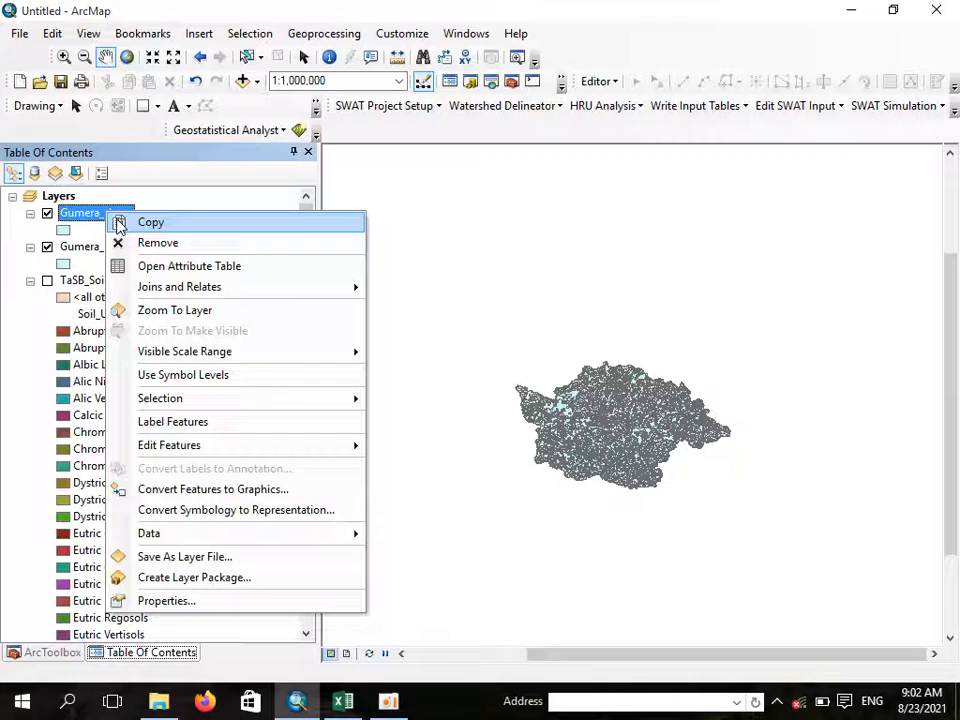
pyautogui.click(202, 312)
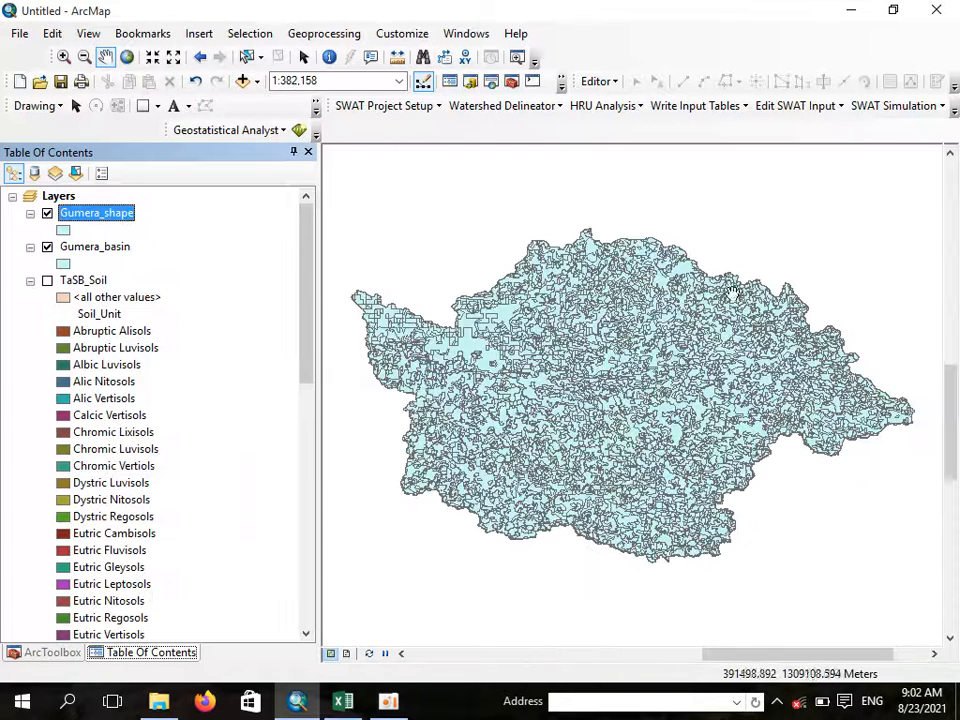
pyautogui.rightClick(108, 216)
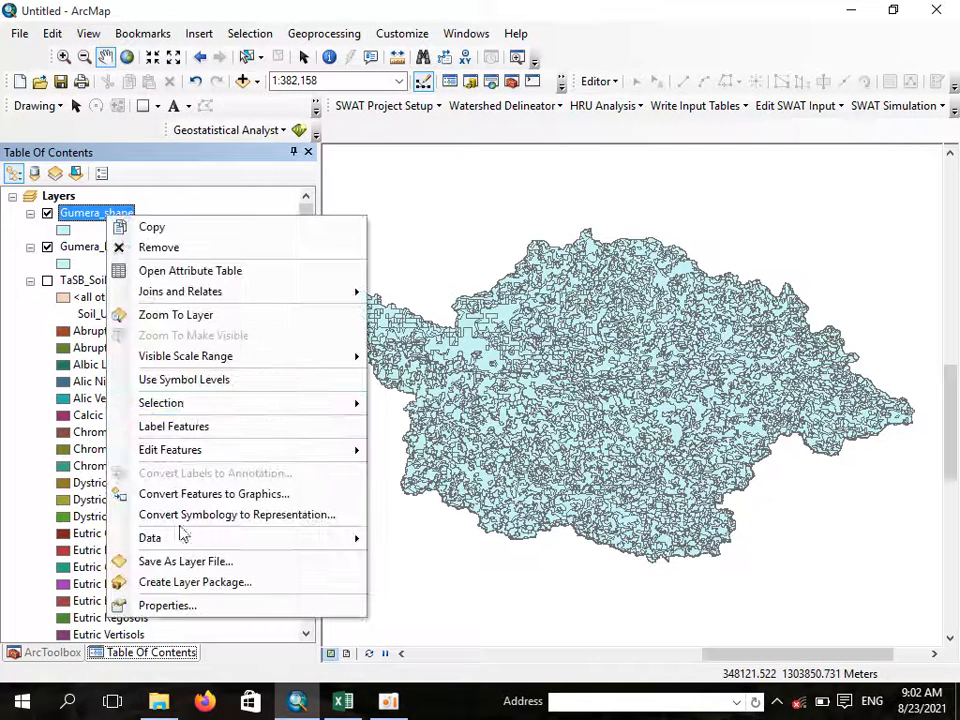
pyautogui.click(165, 605)
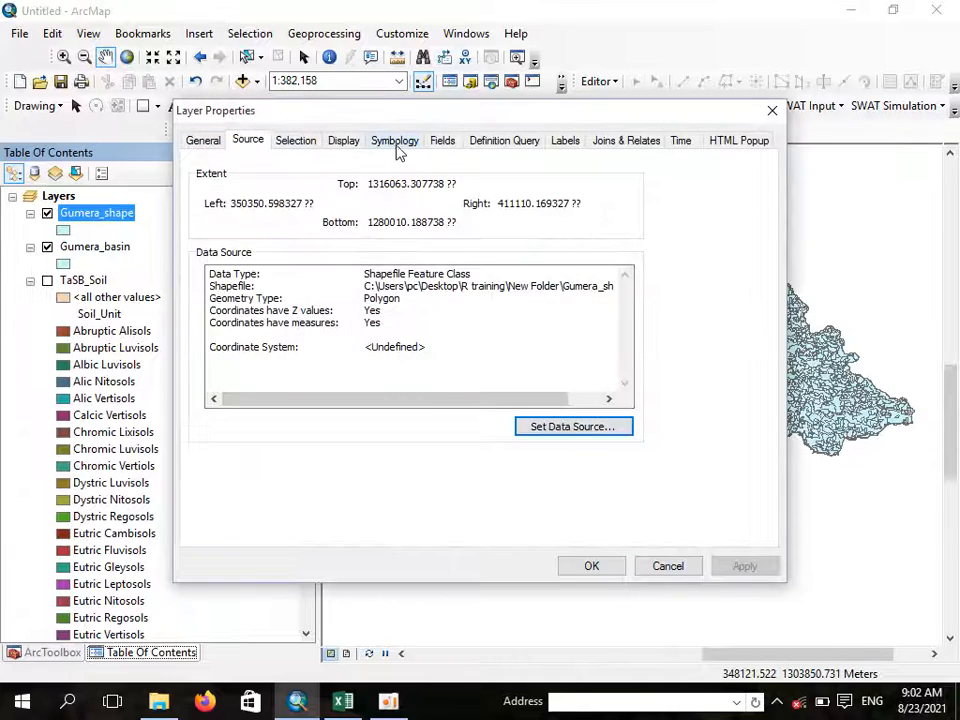
pyautogui.click(396, 146)
pyautogui.click(233, 204)
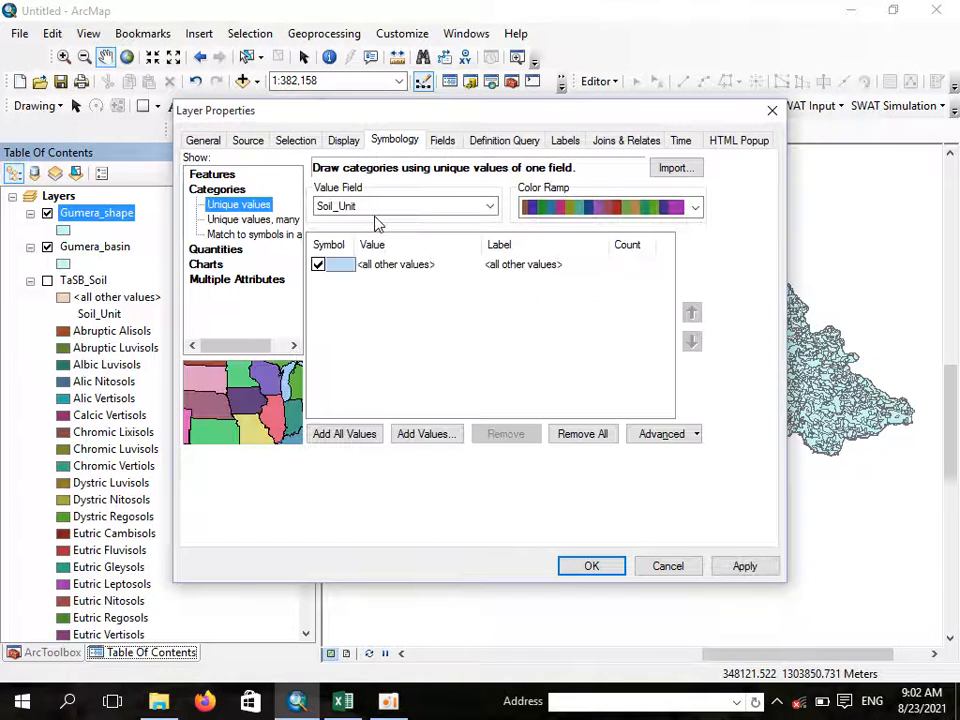
pyautogui.click(345, 437)
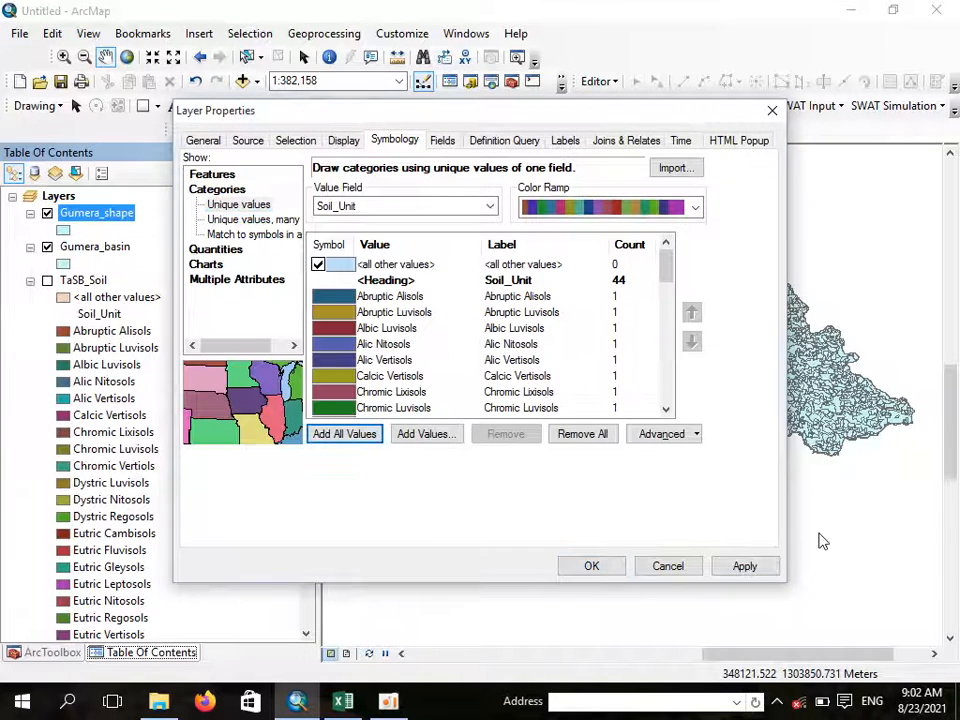
pyautogui.click(745, 568)
pyautogui.click(596, 569)
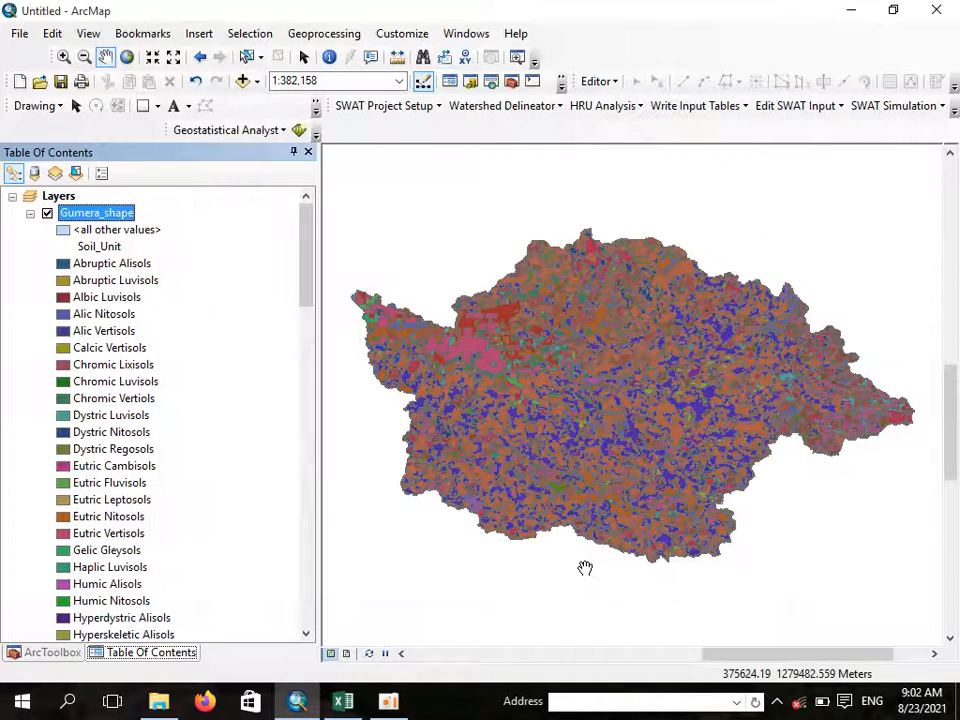
# Step: Look through the Gumera_shape soil legend, hide the Gumera_basin layer and collapse the Gumera_basin and TaSB_Soil legends
pyautogui.scroll(-4, 68, 494)
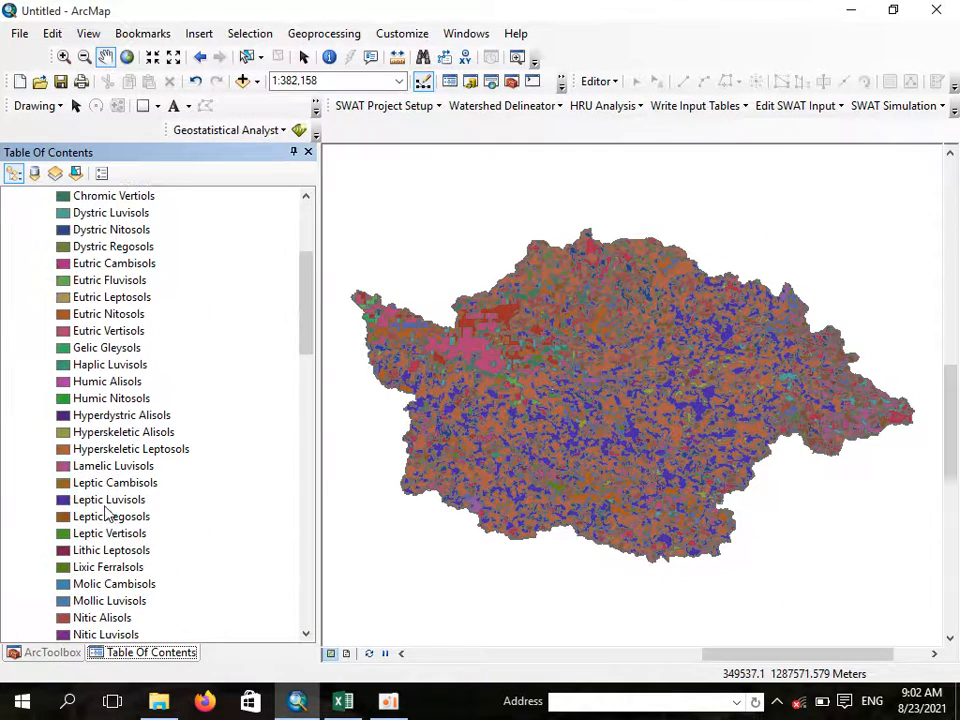
pyautogui.scroll(-5, 135, 489)
pyautogui.scroll(3, 141, 531)
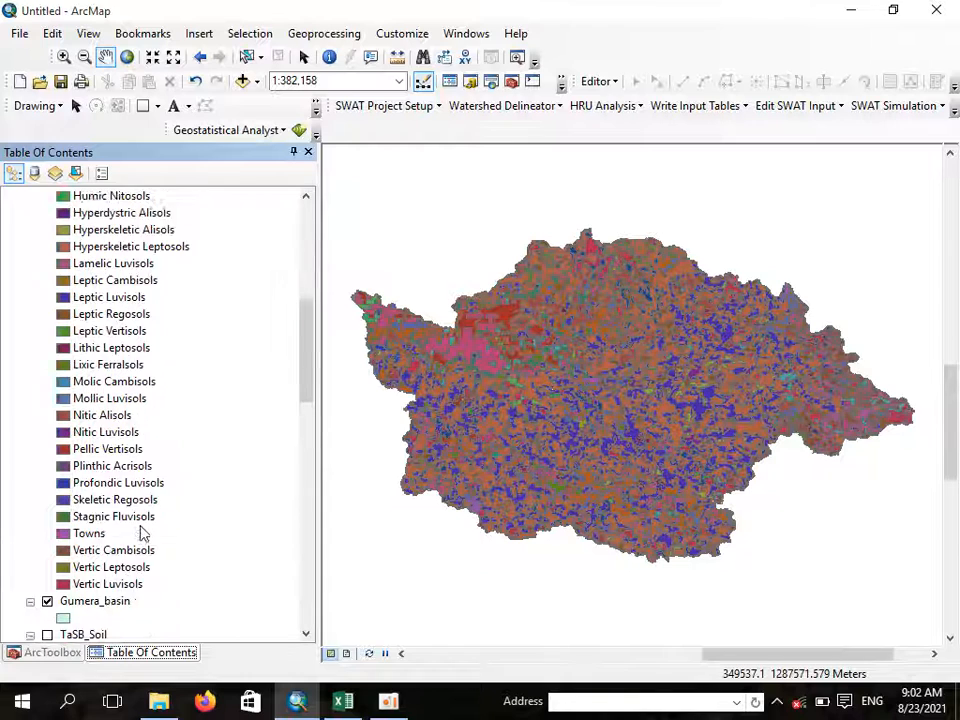
pyautogui.scroll(-5, 150, 529)
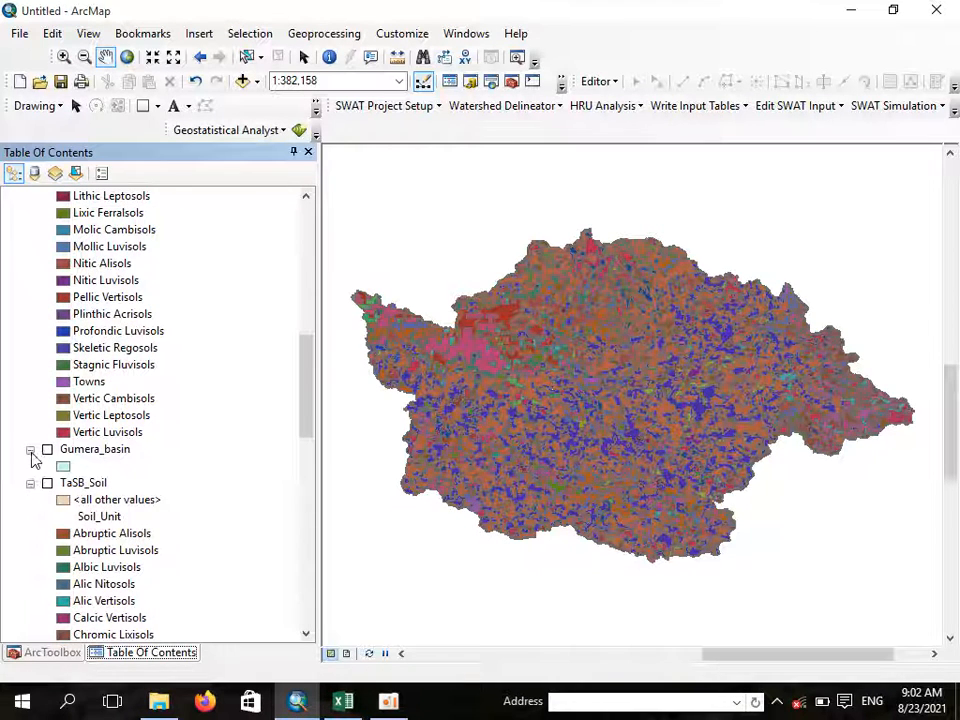
pyautogui.click(30, 449)
pyautogui.click(30, 466)
pyautogui.scroll(8, 95, 452)
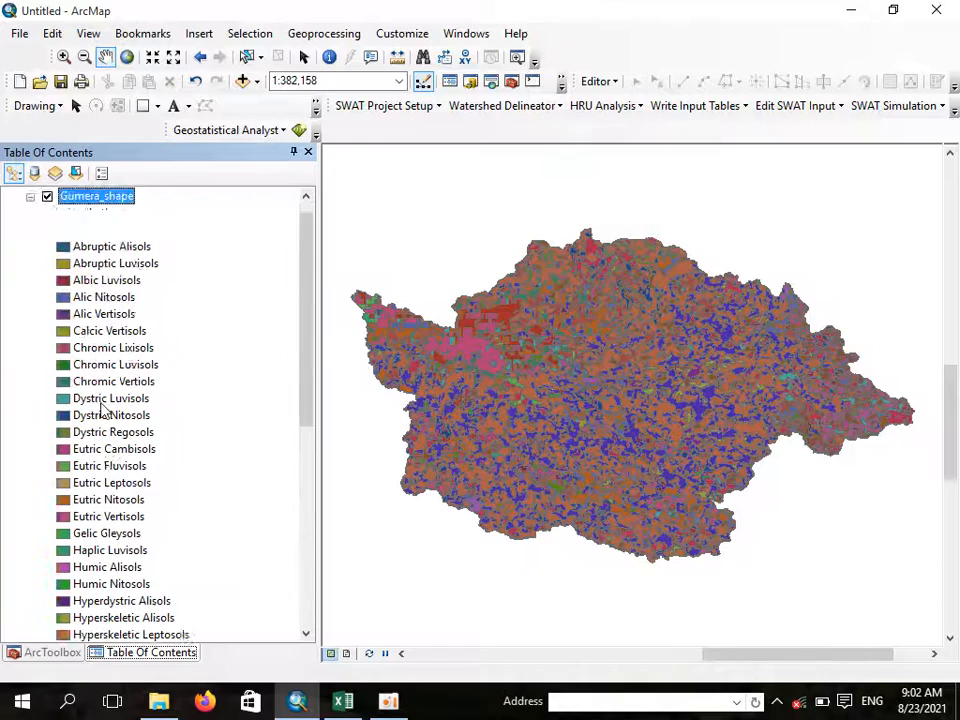
# Step: Open the attribute table of the Gumera_shape layer and examine its soil records
pyautogui.rightClick(104, 216)
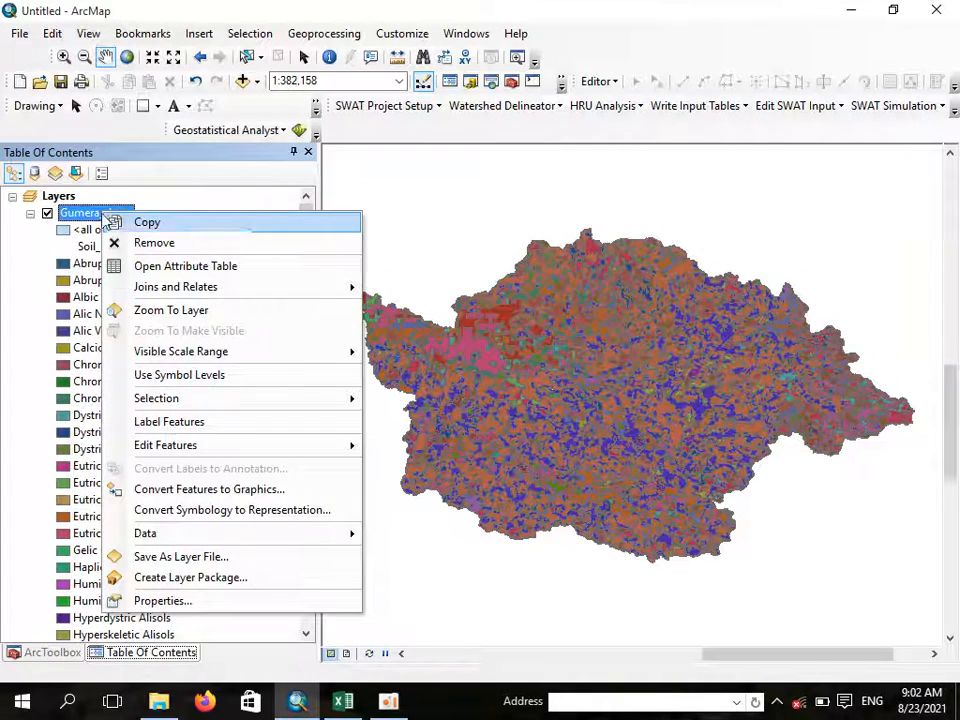
pyautogui.click(160, 266)
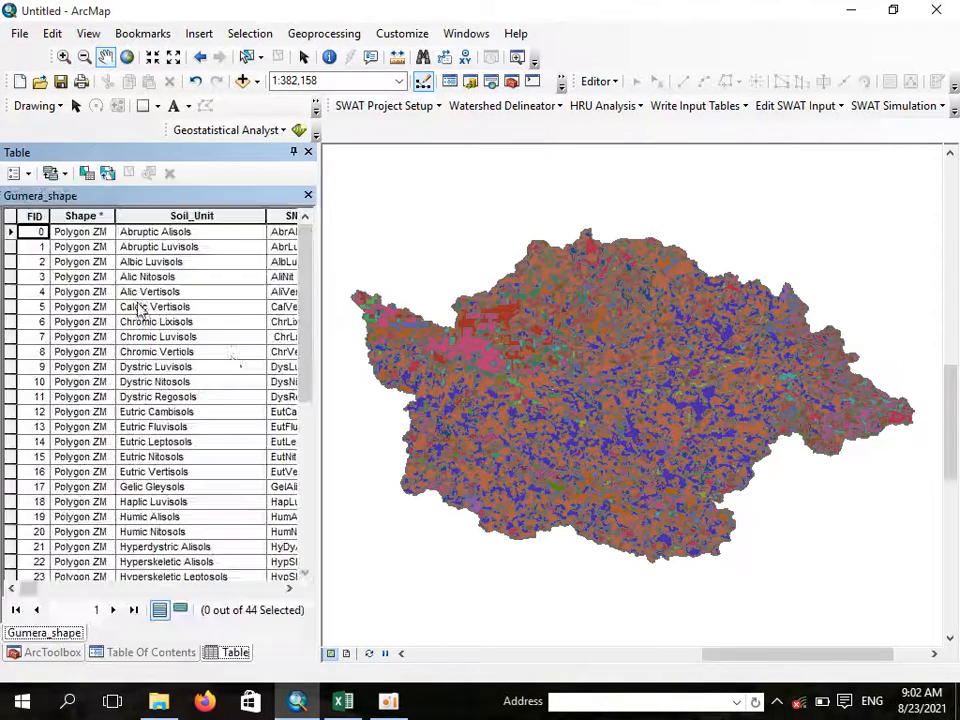
pyautogui.moveTo(33, 585)
pyautogui.mouseDown()
pyautogui.moveTo(272, 590)
pyautogui.moveTo(28, 583)
pyautogui.mouseUp()
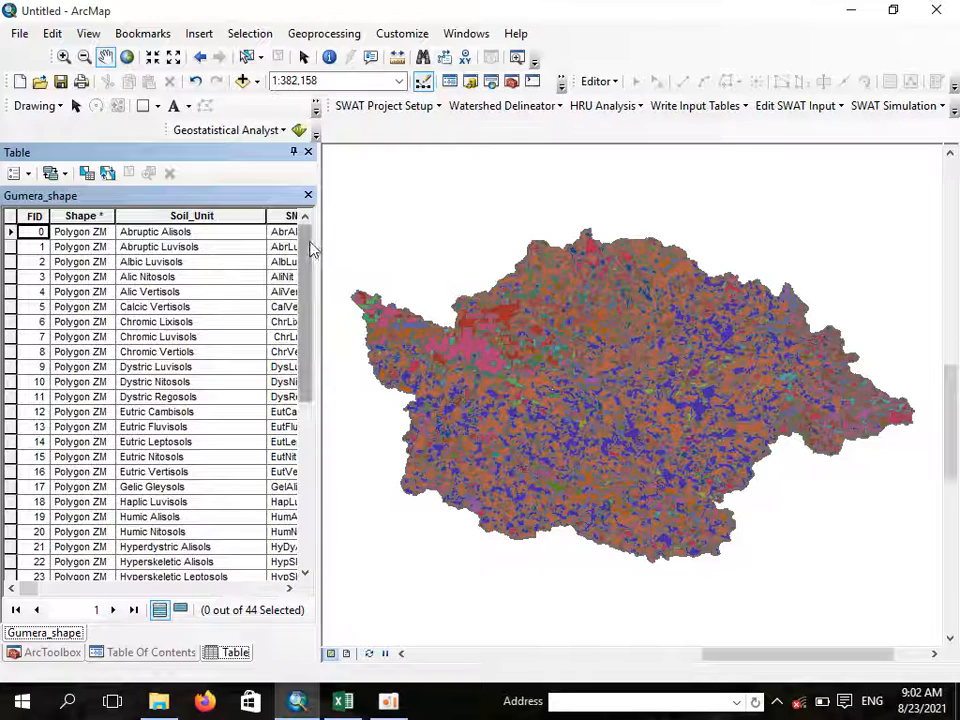
pyautogui.moveTo(310, 248); pyautogui.dragTo(336, 229)
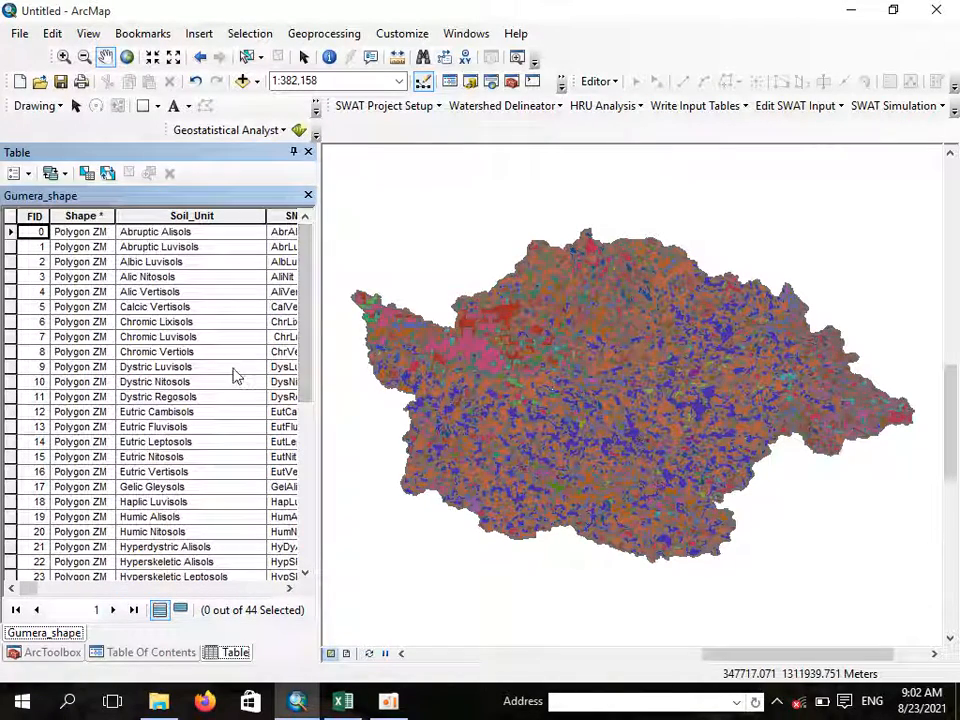
# Step: Collapse the Analysis Tools toolbox and expand the Excel toolset under Conversion Tools to locate the Table To Excel tool
pyautogui.click(47, 653)
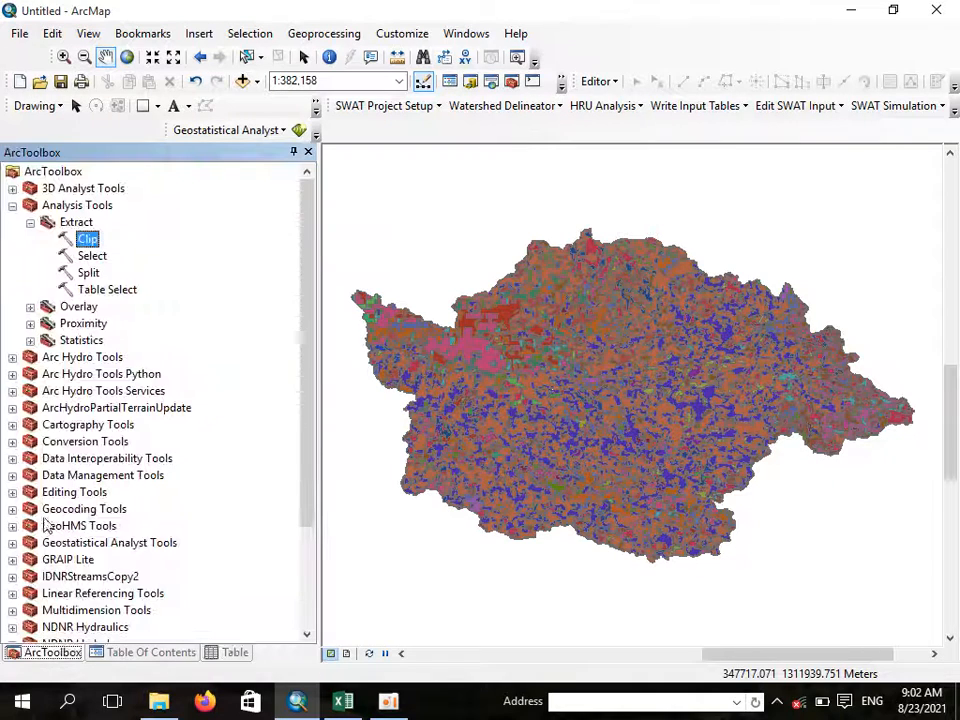
pyautogui.click(12, 205)
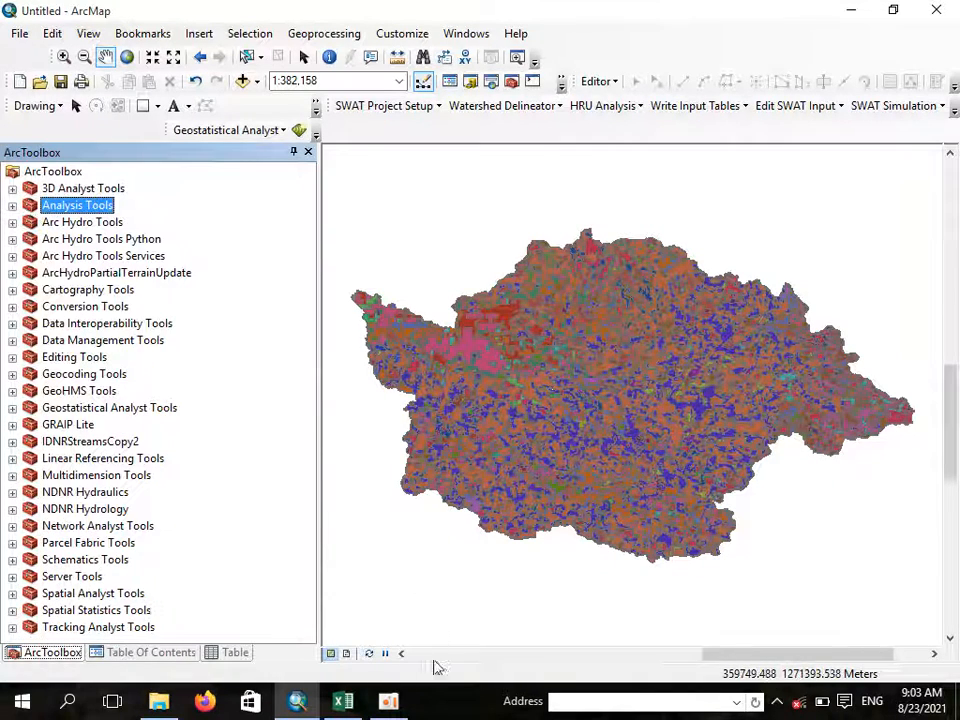
pyautogui.click(388, 701)
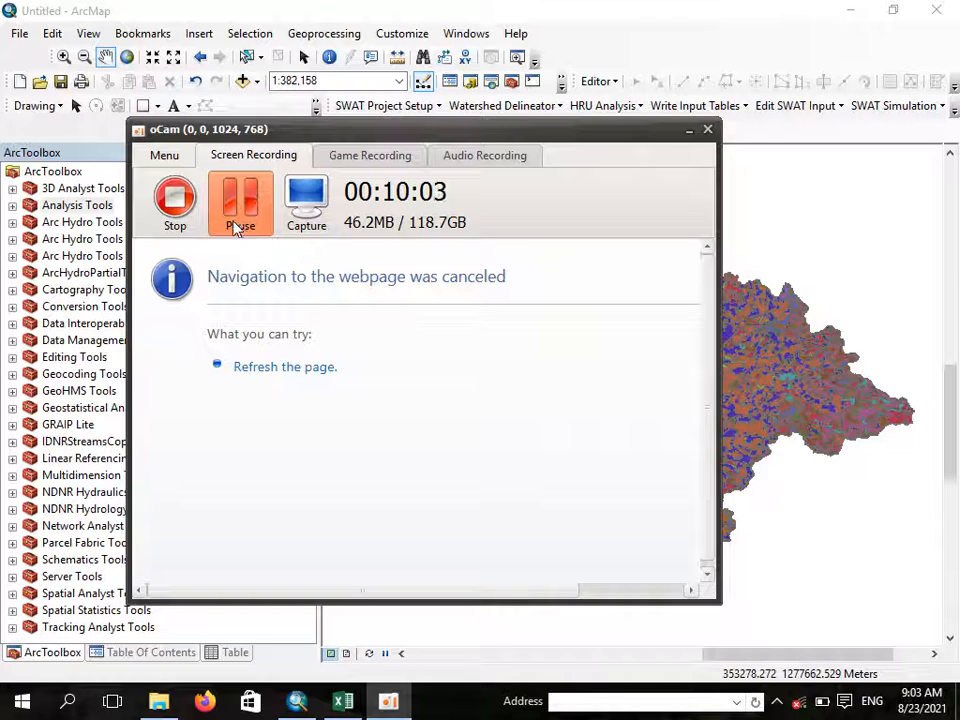
pyautogui.click(688, 130)
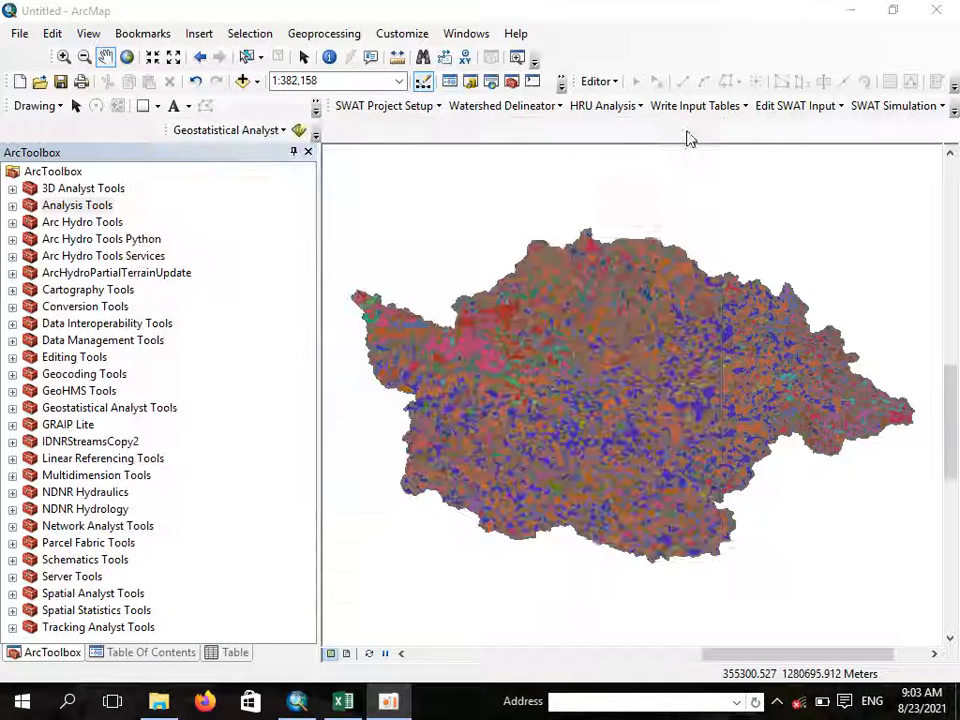
pyautogui.click(12, 306)
pyautogui.click(112, 272)
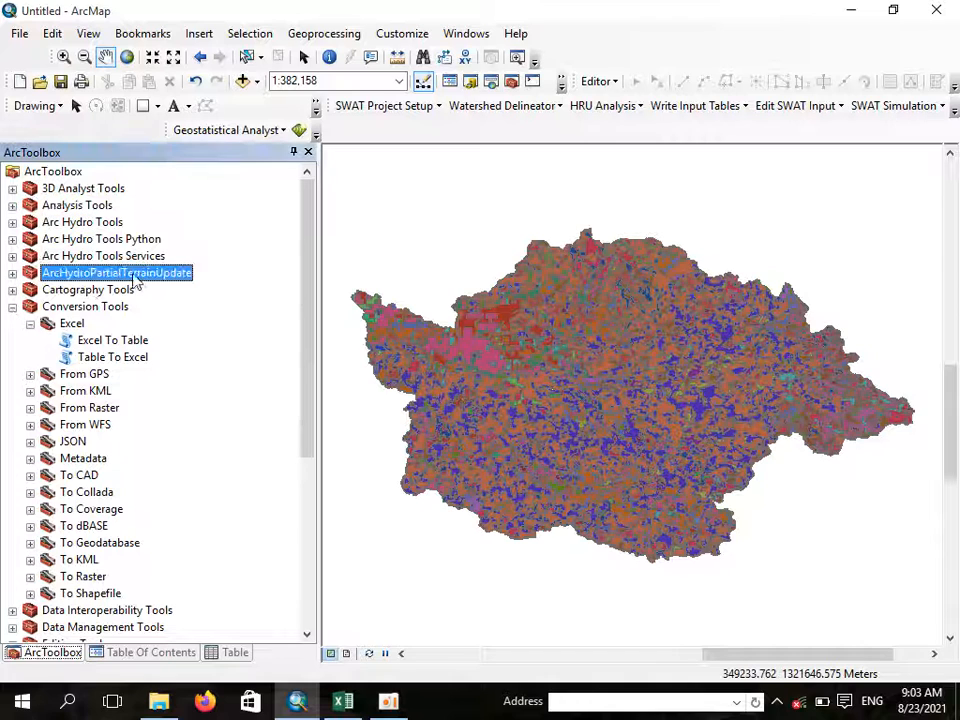
pyautogui.click(30, 324)
pyautogui.click(80, 307)
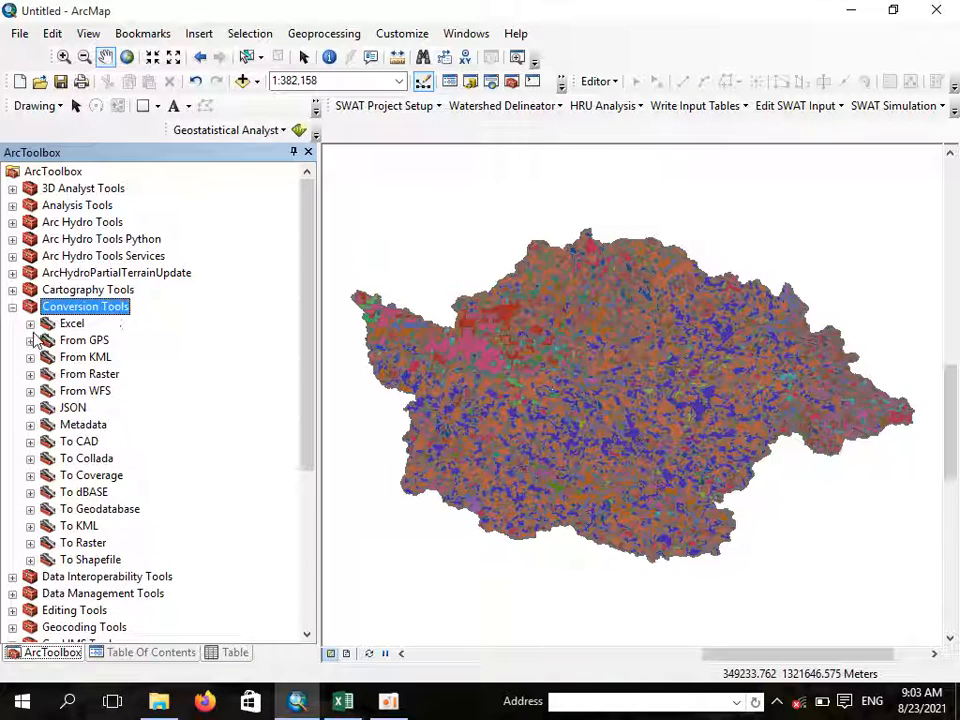
pyautogui.click(30, 324)
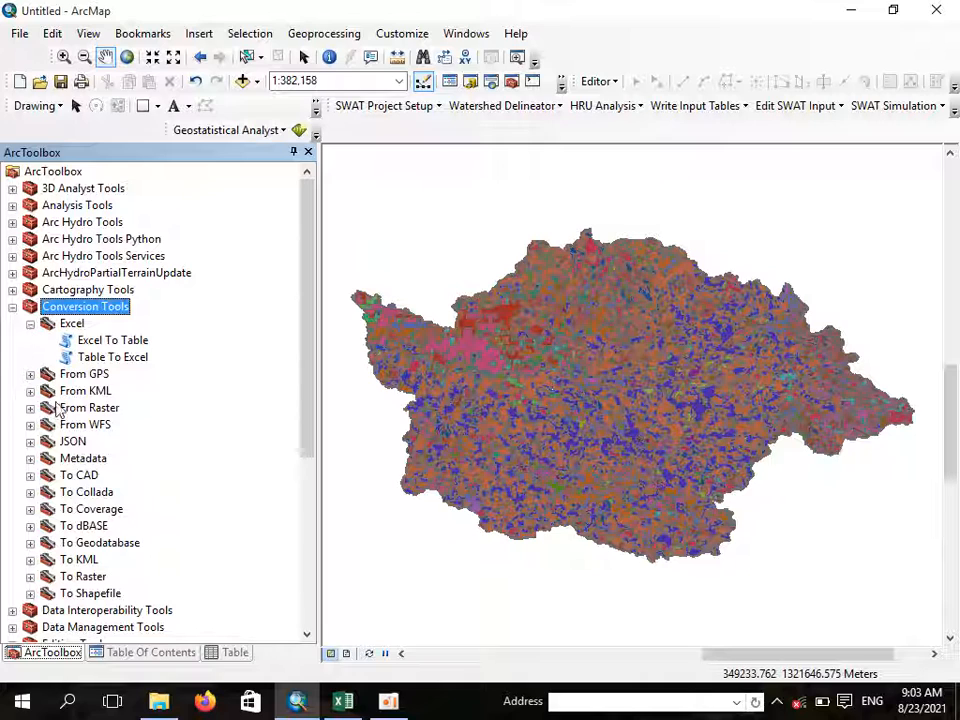
pyautogui.click(108, 359)
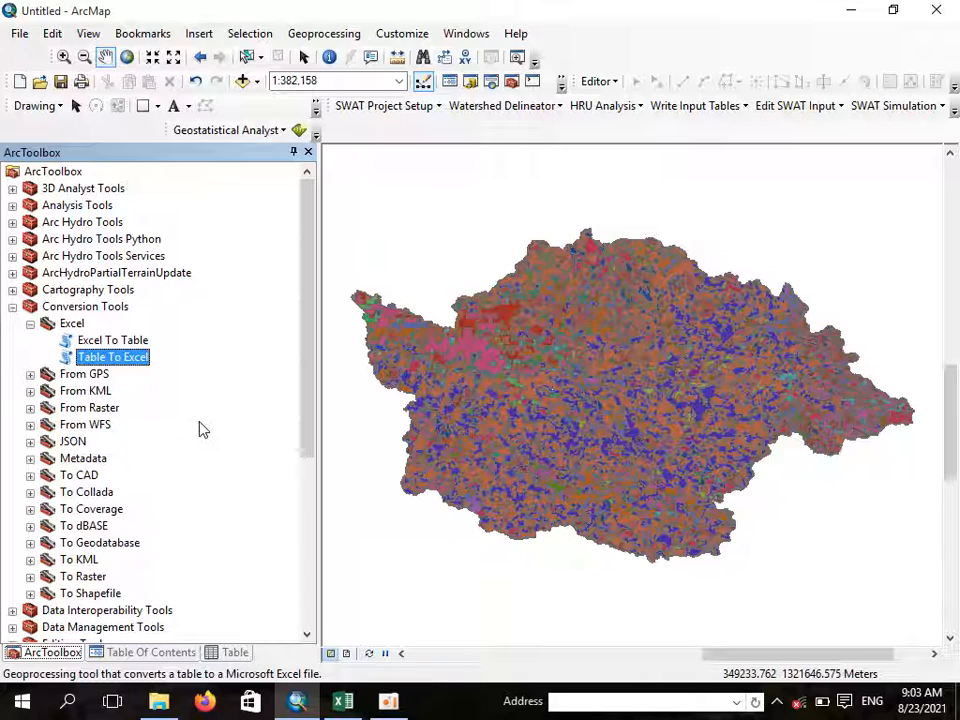
pyautogui.doubleClick(140, 358)
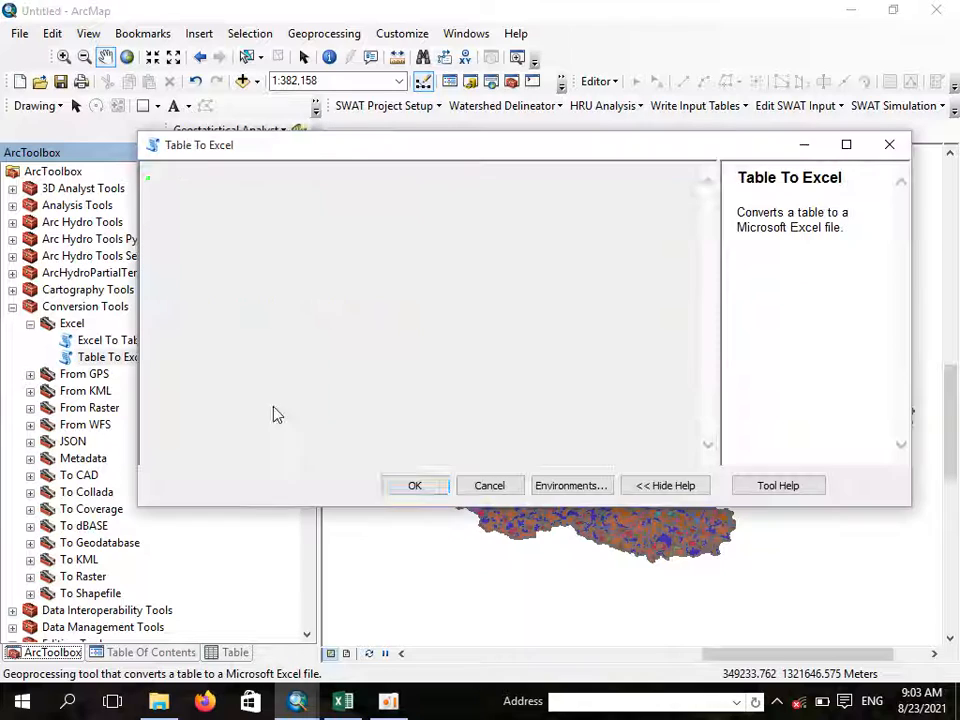
pyautogui.click(648, 199)
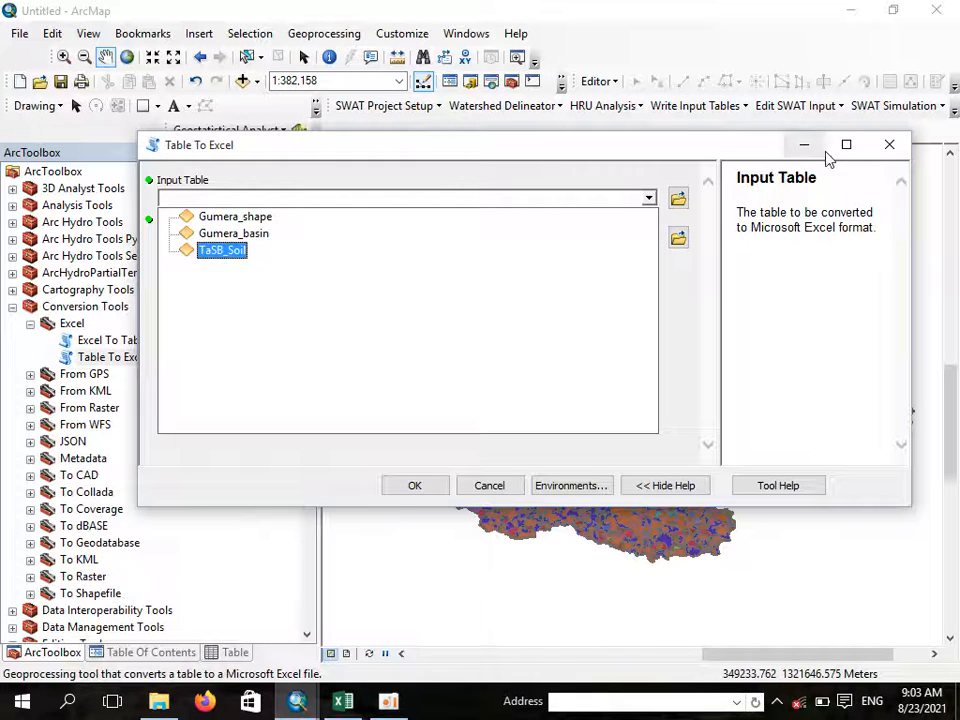
pyautogui.click(888, 147)
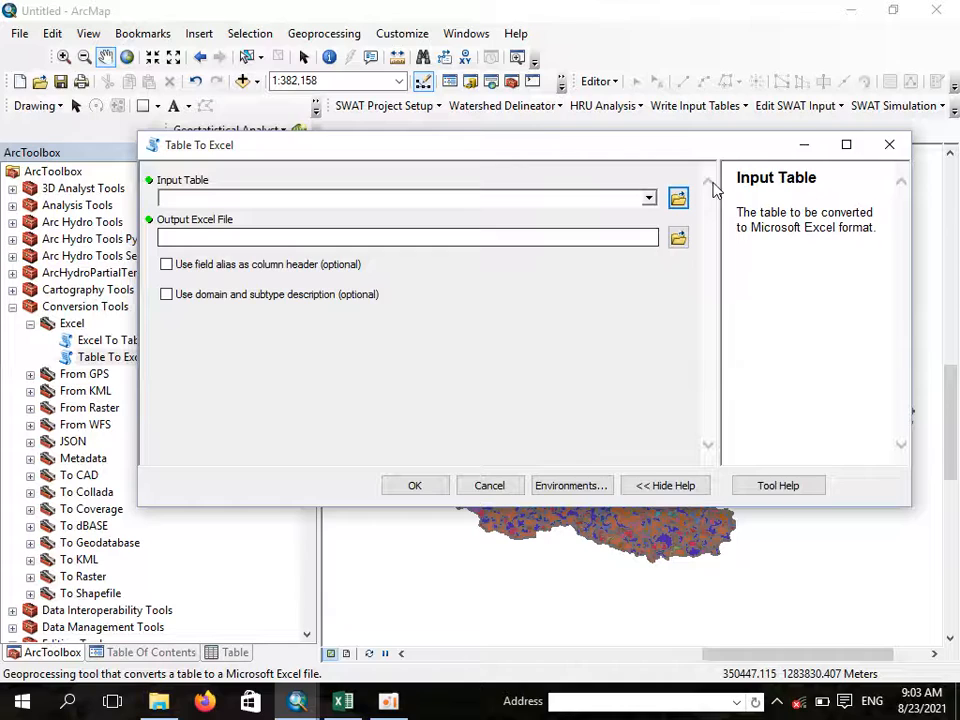
pyautogui.click(889, 145)
# Step: Return to the Gumera_shape attribute table and close it
pyautogui.click(218, 652)
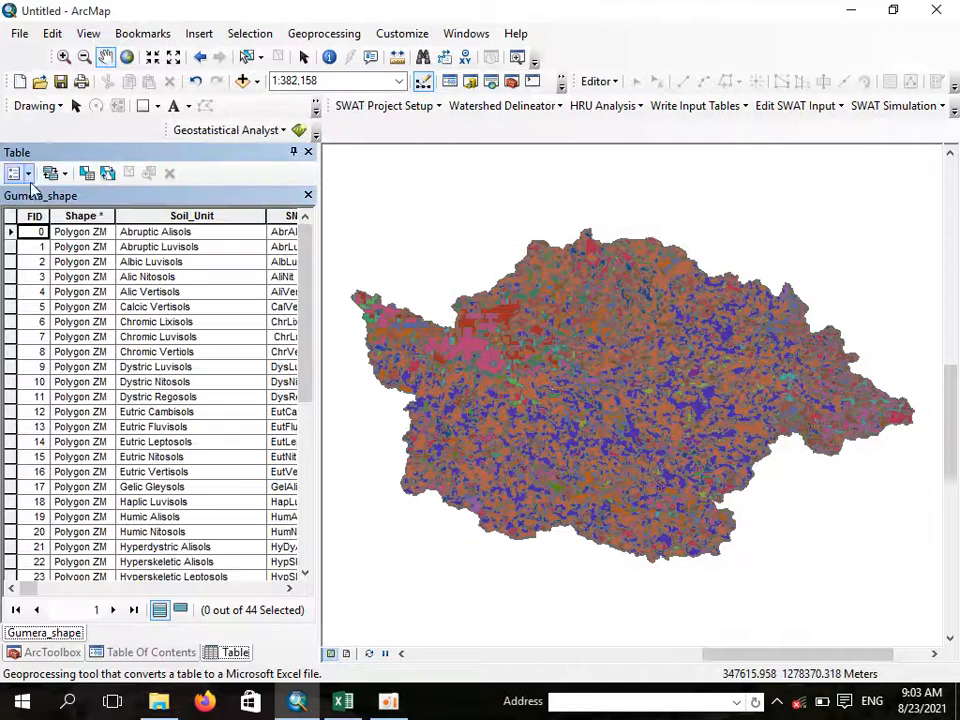
pyautogui.click(308, 195)
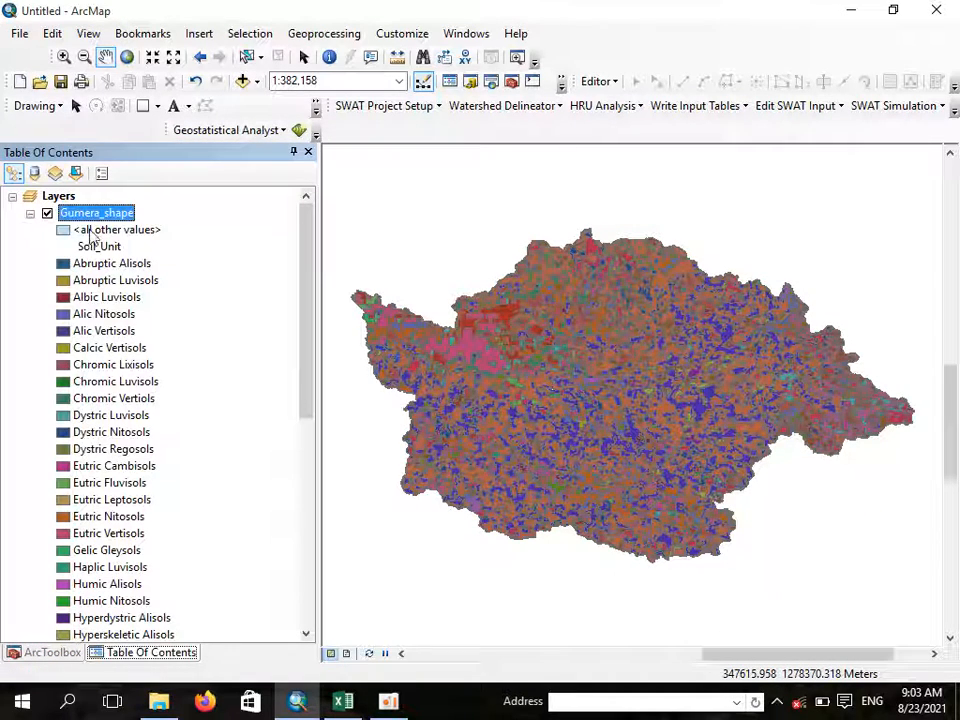
pyautogui.rightClick(118, 214)
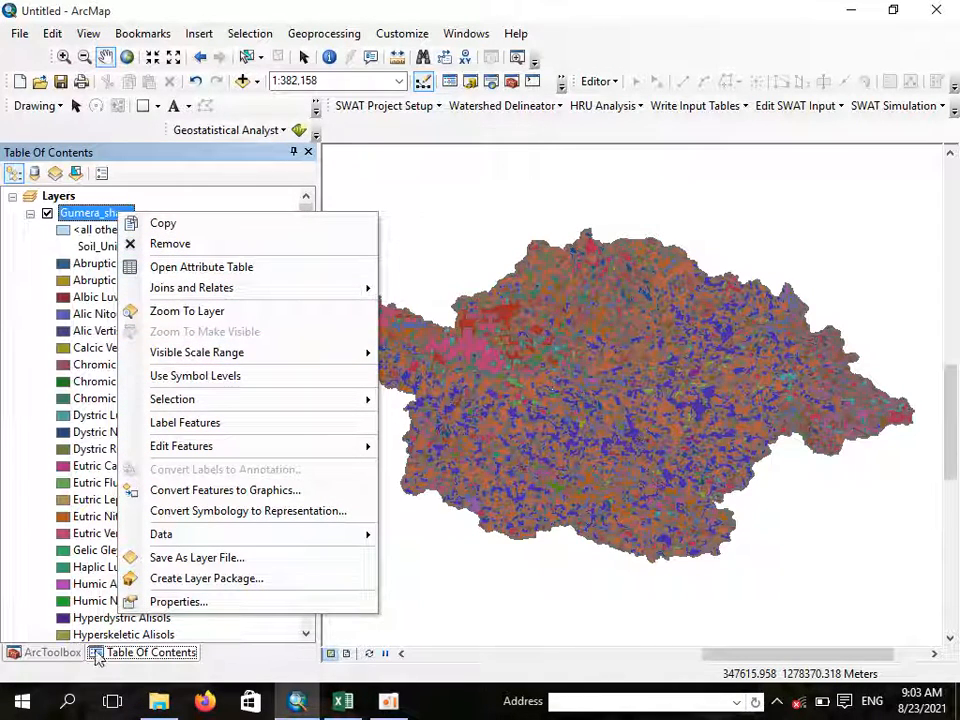
# Step: Start the Table To Excel tool with Gumera_shape as the input table
pyautogui.click(54, 657)
pyautogui.doubleClick(112, 358)
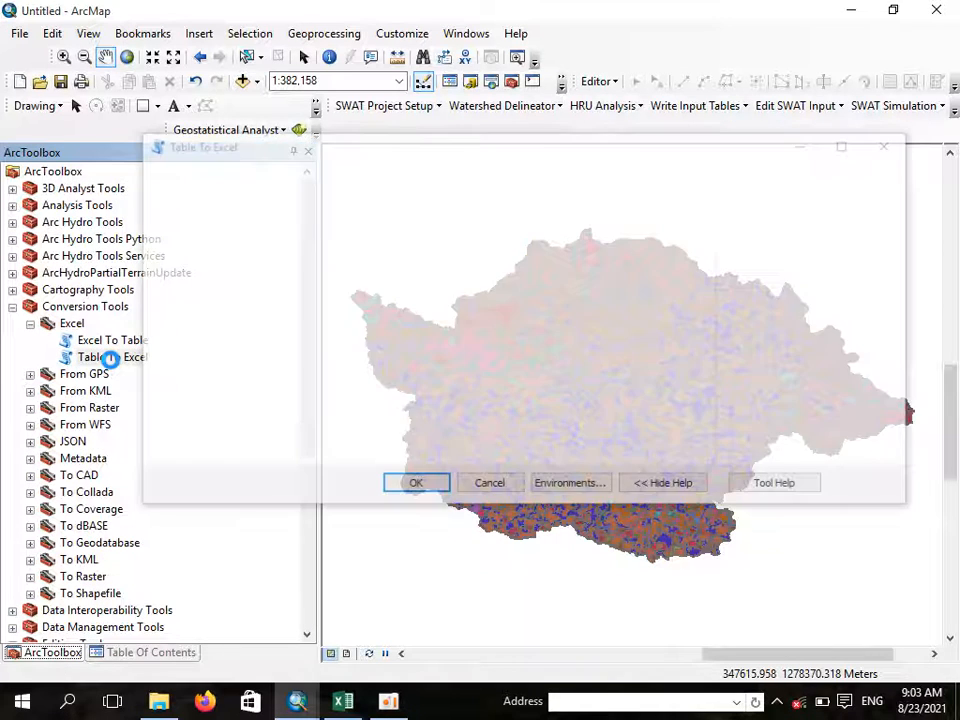
pyautogui.click(648, 198)
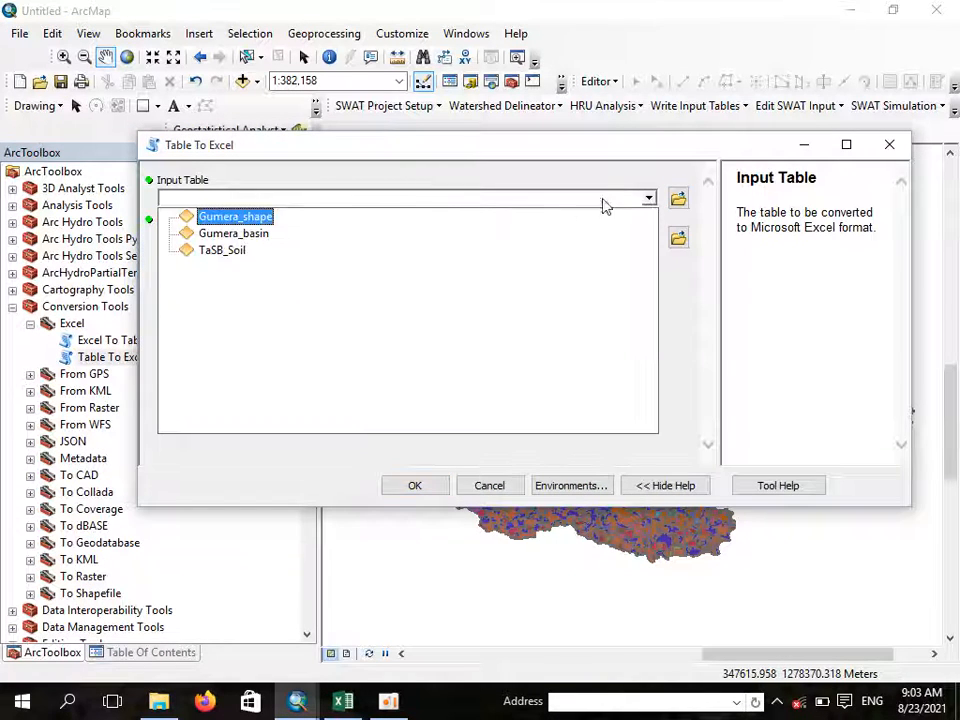
pyautogui.click(278, 218)
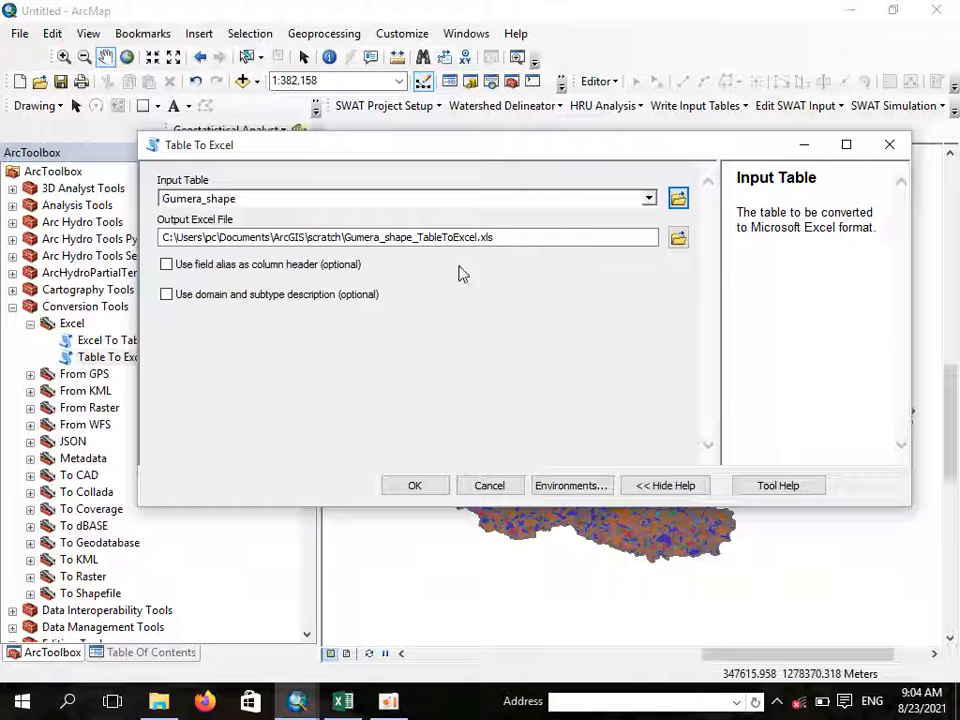
# Step: Name the output Excel file Soil_excel_Gumera, save it in New Folder and run the conversion
pyautogui.click(678, 238)
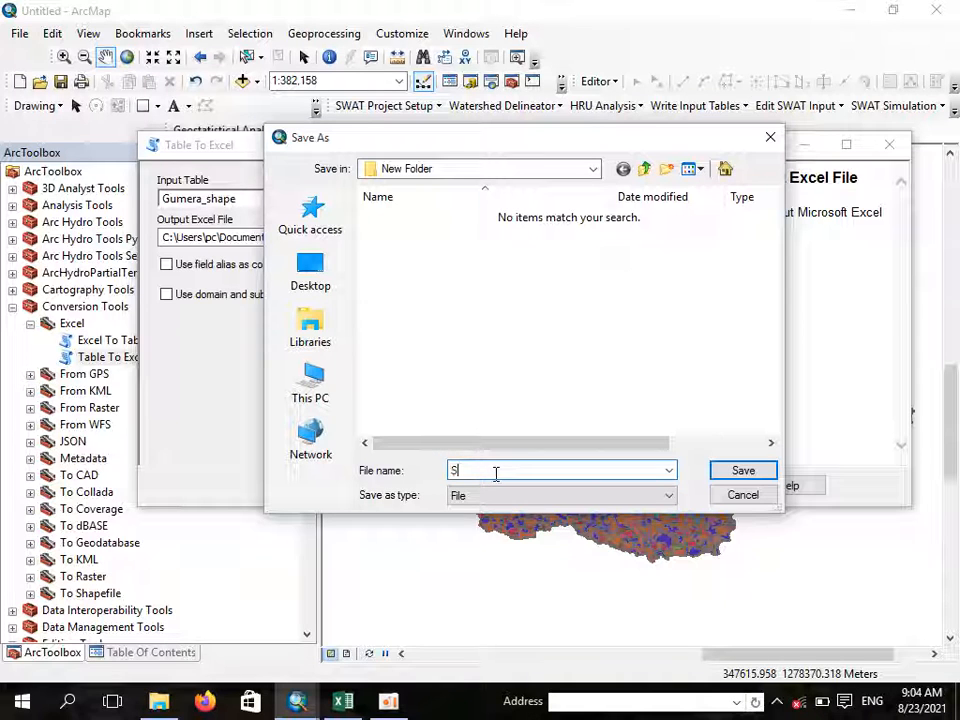
pyautogui.write('il')
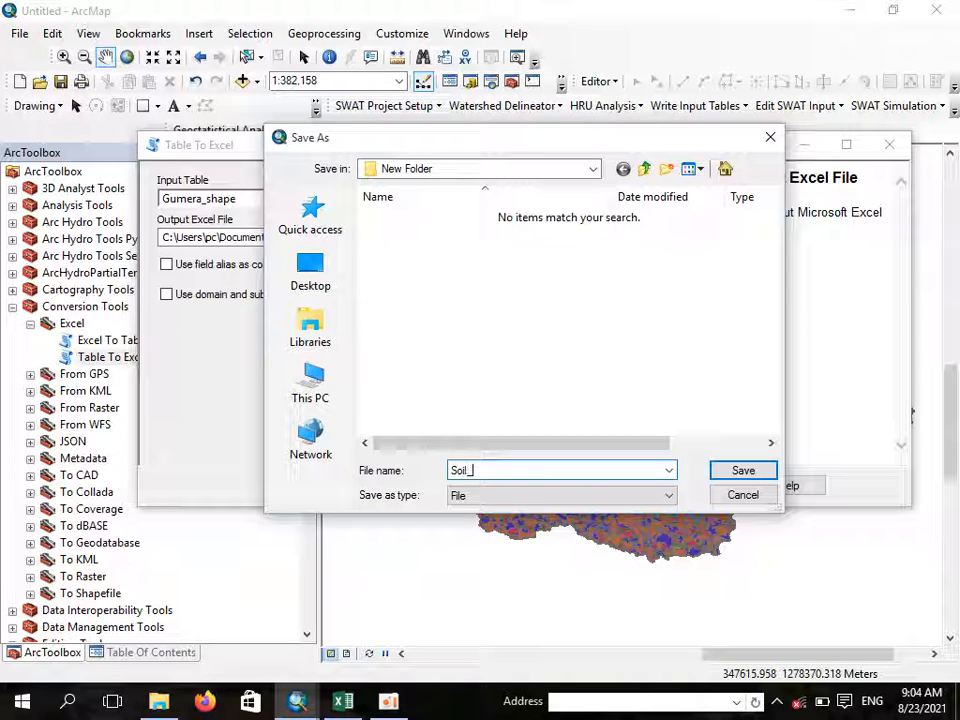
pyautogui.write('_excel_Gumera')
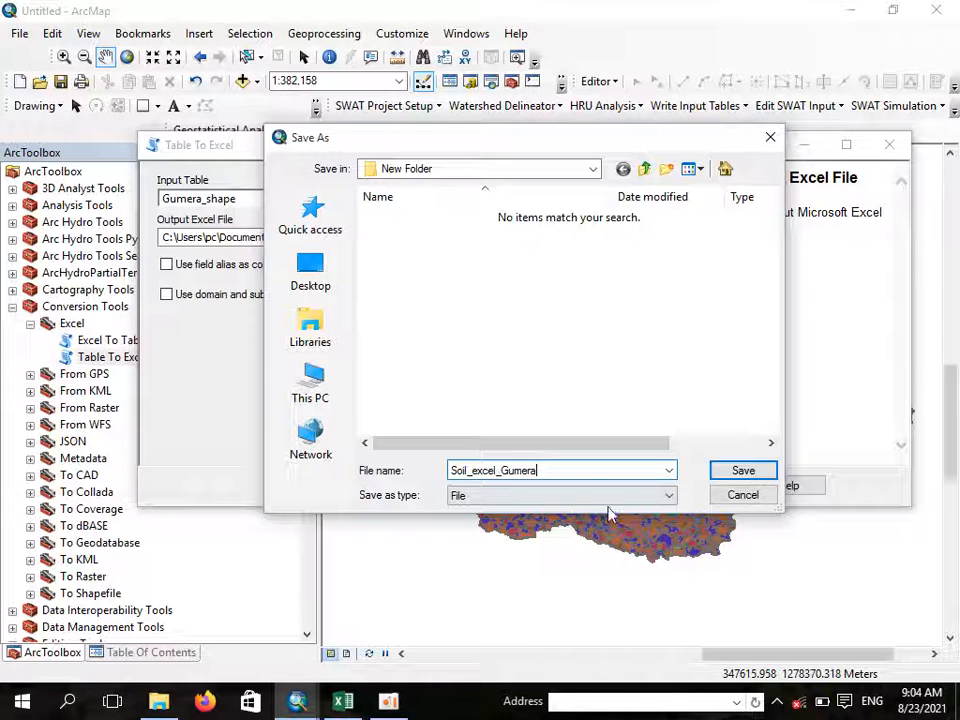
pyautogui.click(647, 497)
pyautogui.click(647, 503)
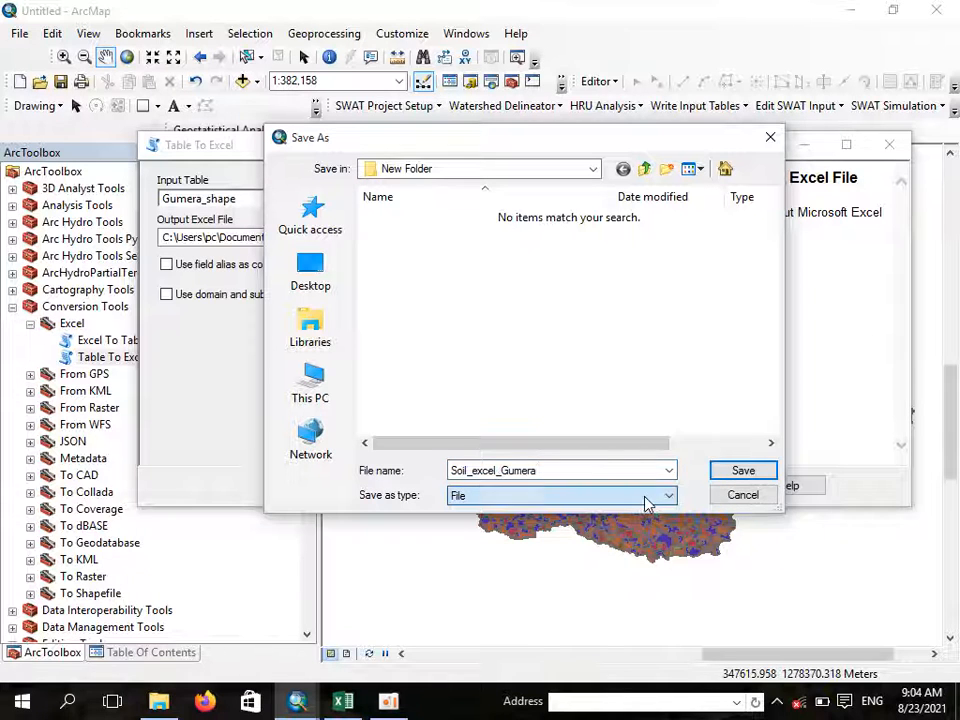
pyautogui.click(740, 471)
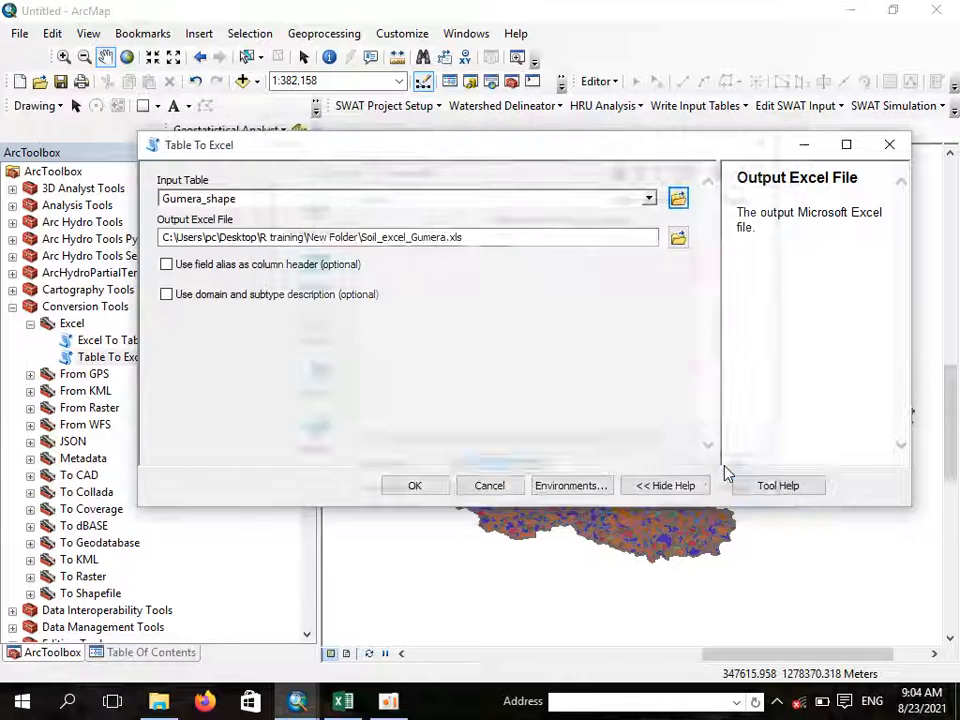
pyautogui.click(436, 485)
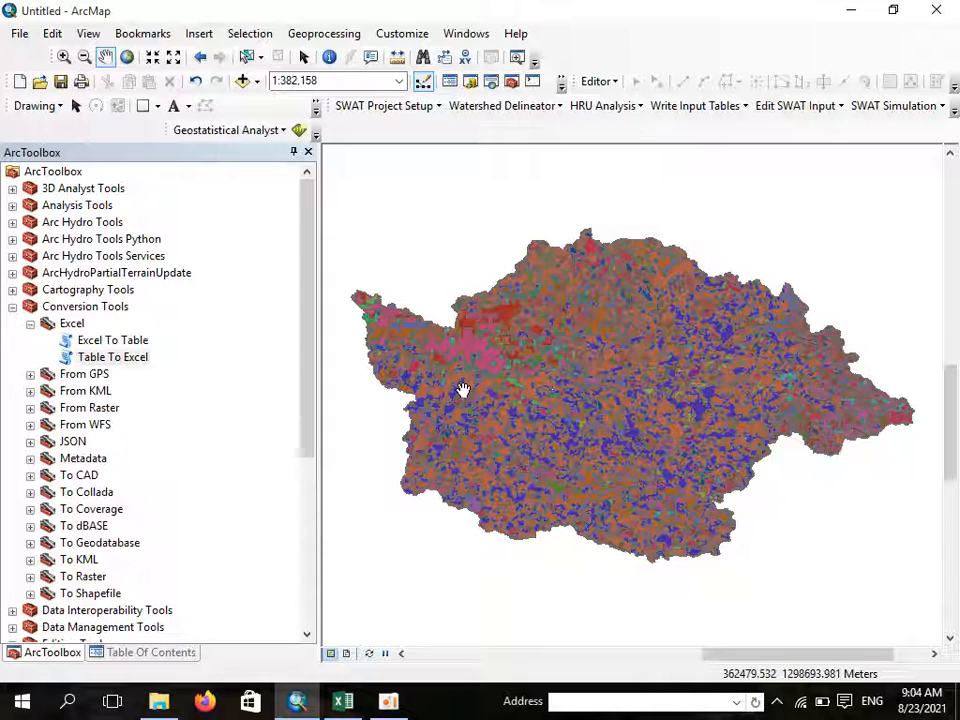
# Step: Minimize the open windows and open New Folder inside the desktop's R training folder in File Explorer
pyautogui.moveTo(158, 701)
pyautogui.click(180, 617)
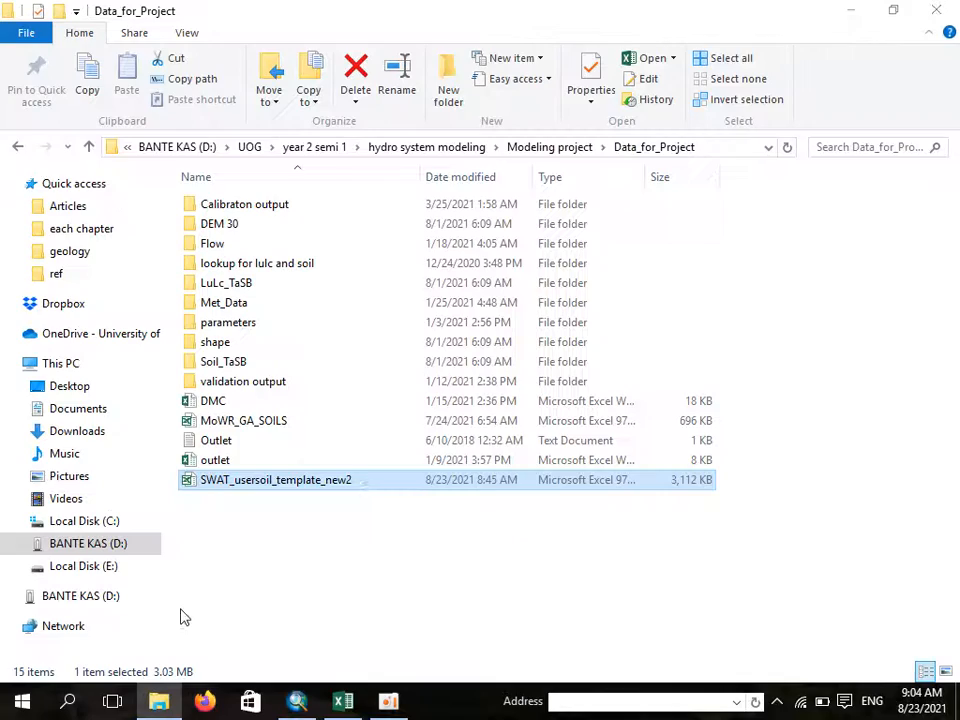
pyautogui.click(848, 11)
pyautogui.click(848, 11)
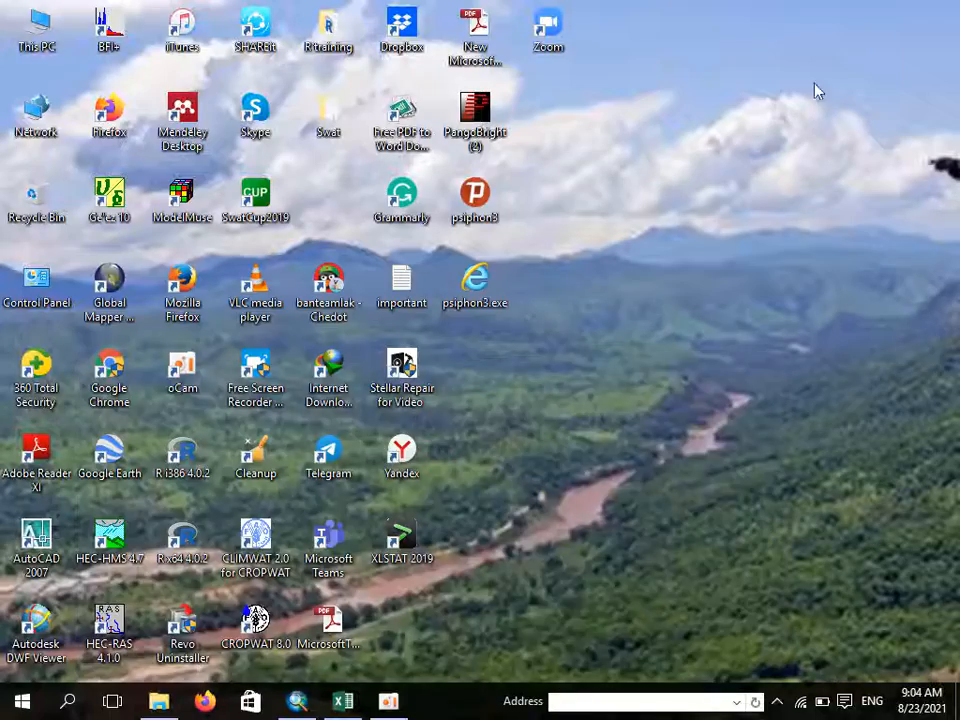
pyautogui.doubleClick(326, 30)
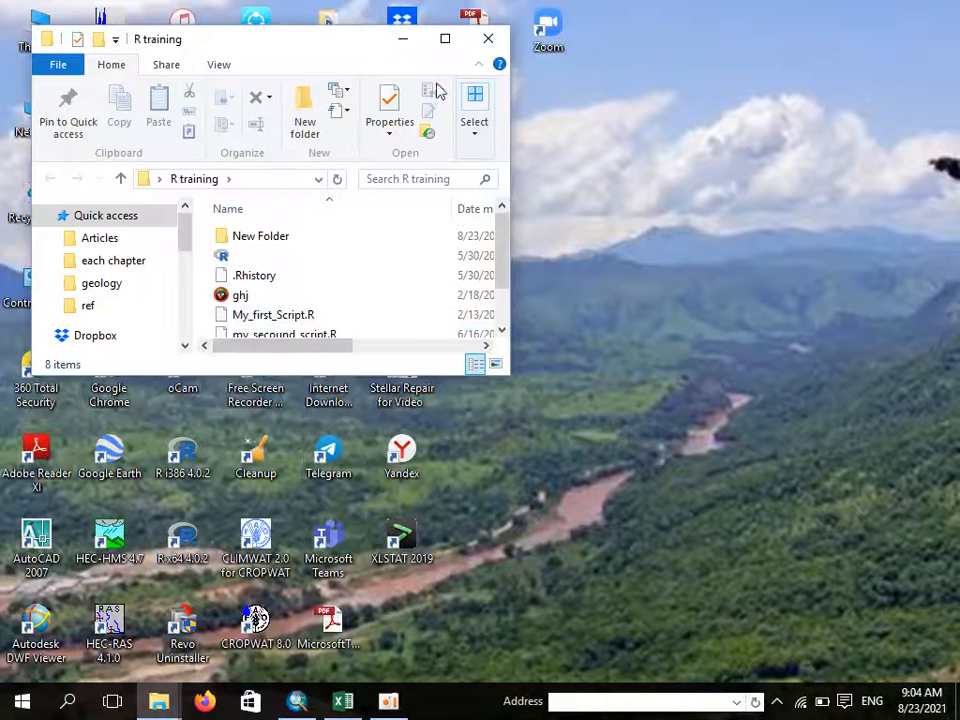
pyautogui.click(447, 40)
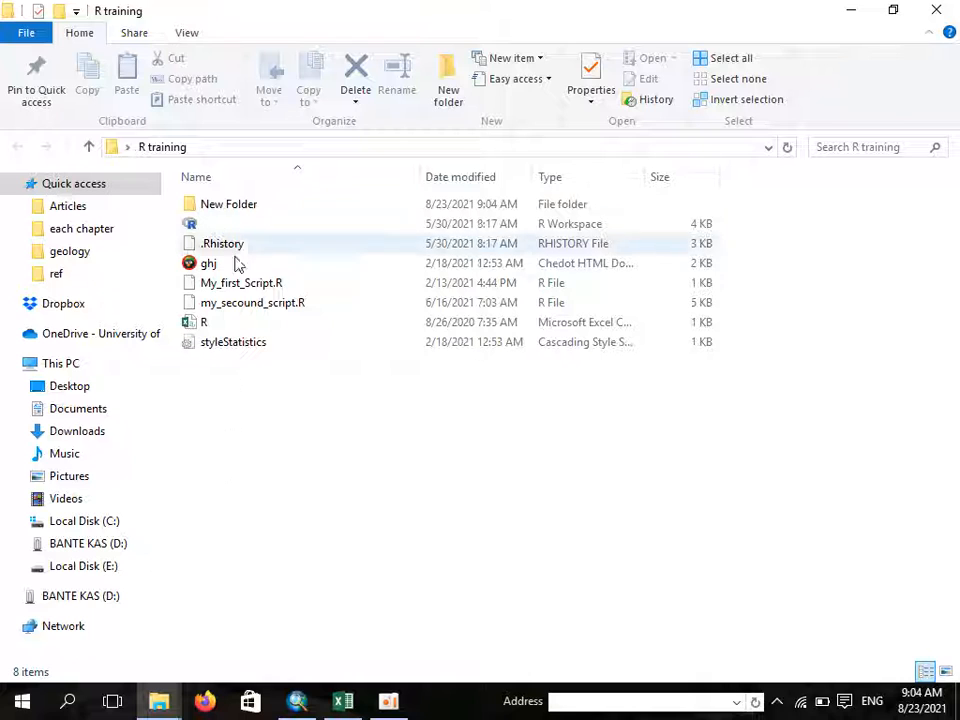
pyautogui.doubleClick(270, 203)
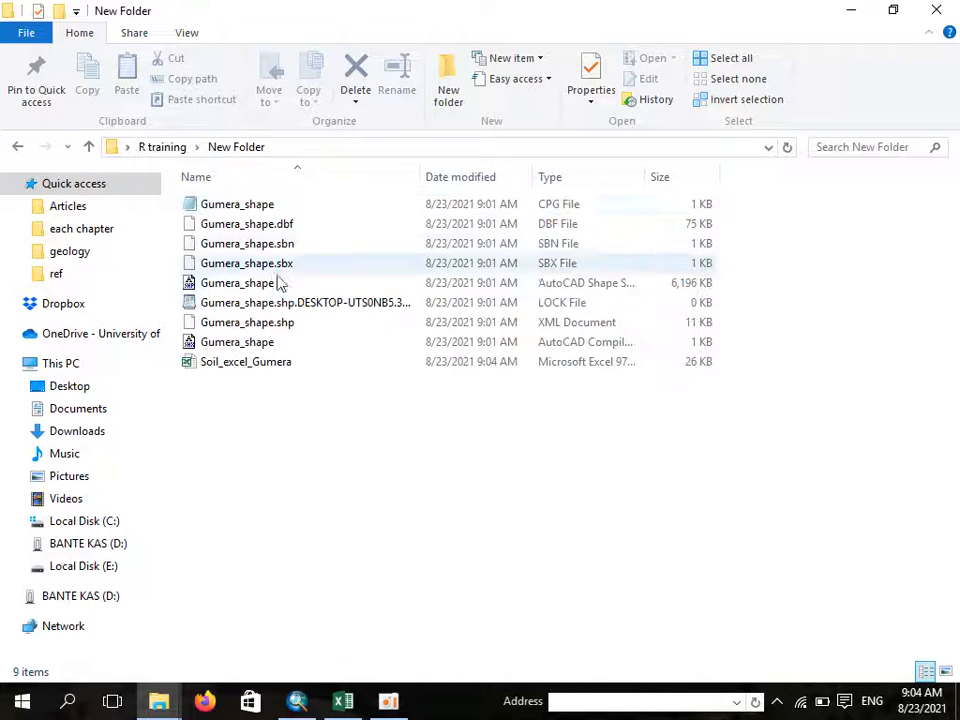
# Step: Open the exported Soil_excel_Gumera file in Excel and look through its soil unit rows
pyautogui.click(243, 364)
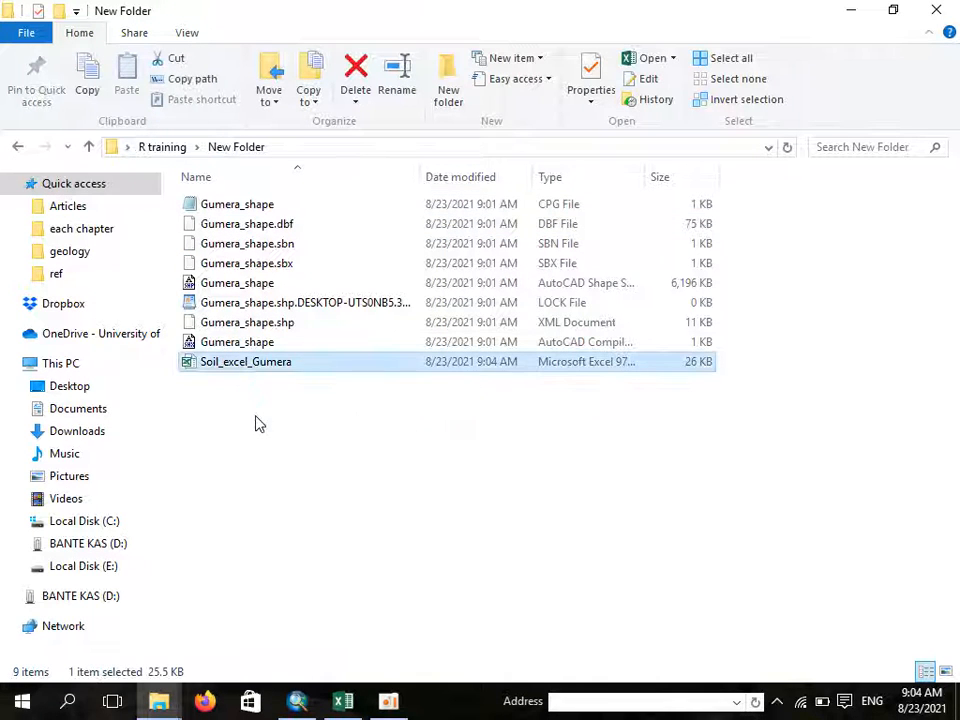
pyautogui.doubleClick(311, 374)
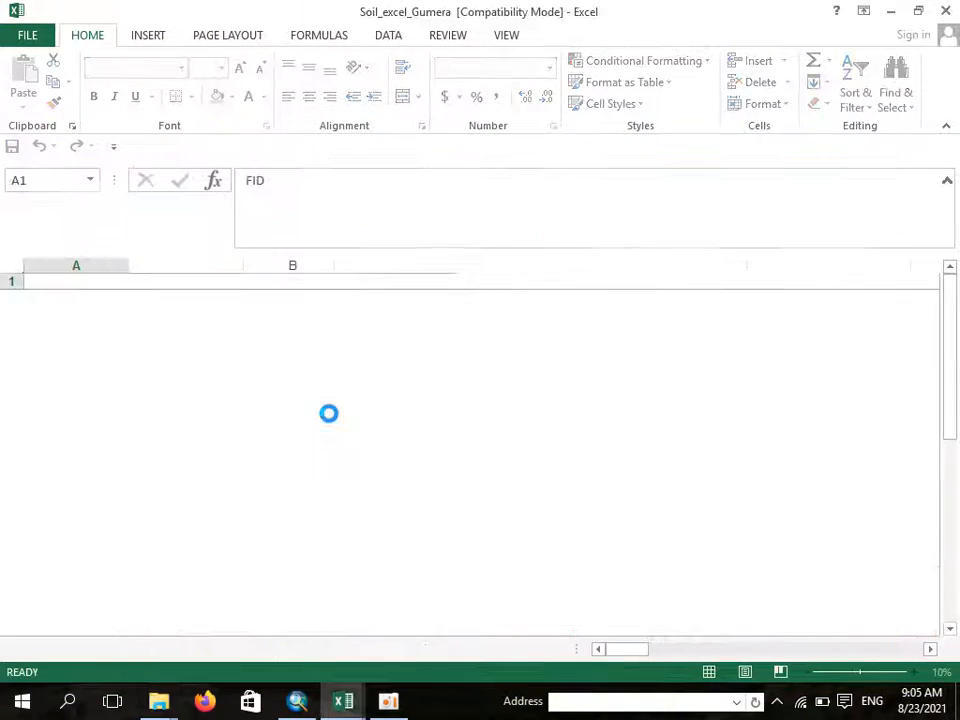
pyautogui.scroll(-11, 320, 480)
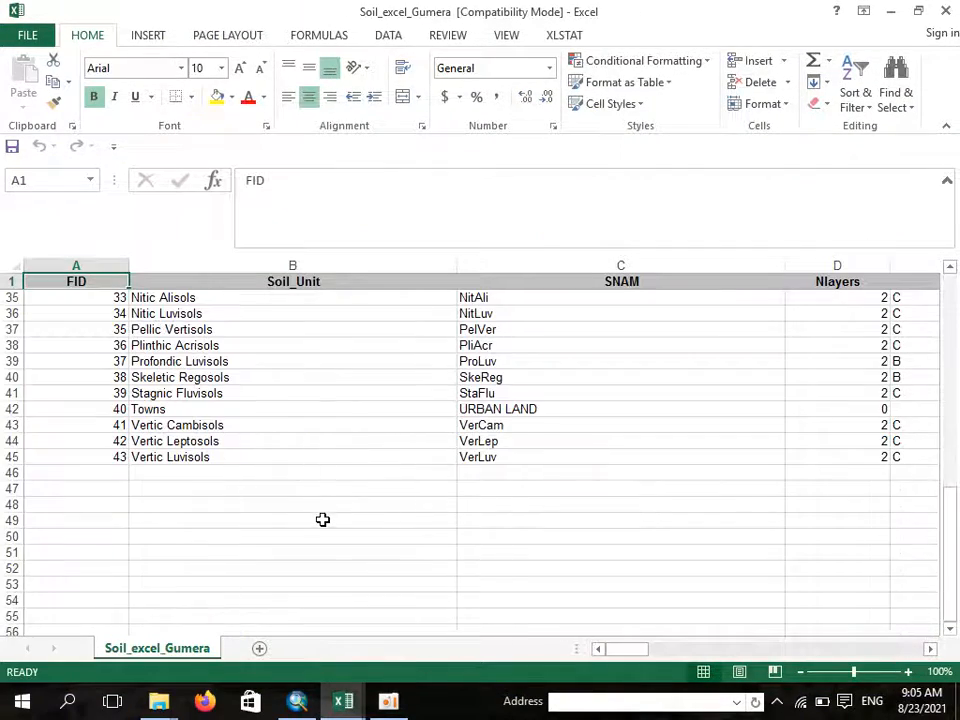
# Step: Examine the SNAM soil codes against the Soil_Unit names in the upper rows of the Soil_excel_Gumera sheet
pyautogui.scroll(5, 321, 519)
pyautogui.scroll(4, 325, 520)
pyautogui.scroll(2, 356, 544)
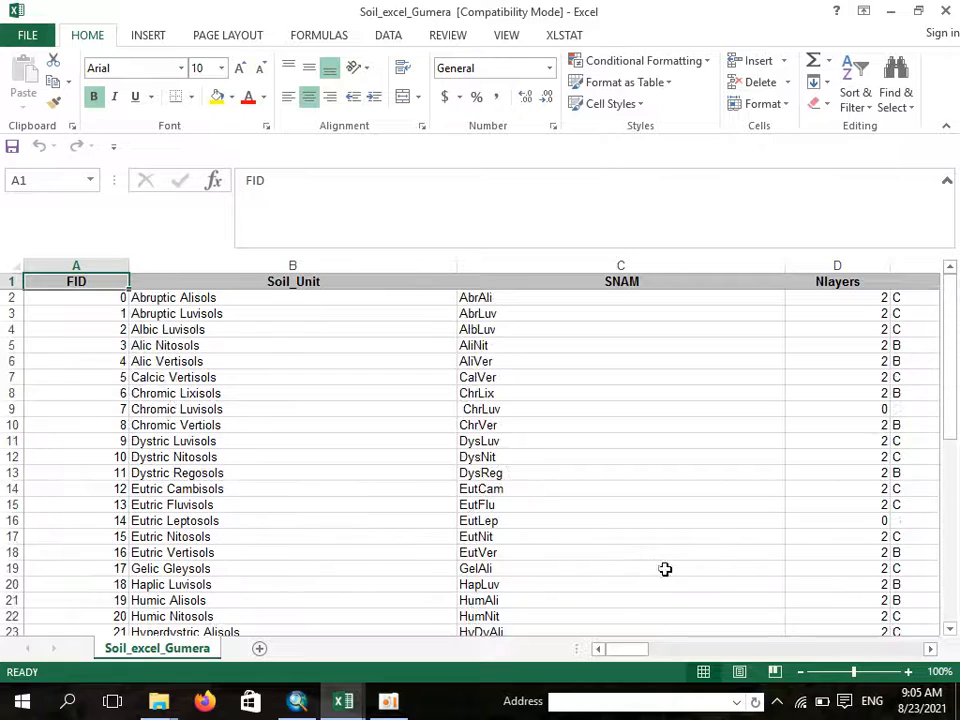
pyautogui.moveTo(621, 652)
pyautogui.mouseDown()
pyautogui.moveTo(917, 656)
pyautogui.moveTo(617, 677)
pyautogui.mouseUp()
pyautogui.moveTo(596, 426); pyautogui.dragTo(596, 414)
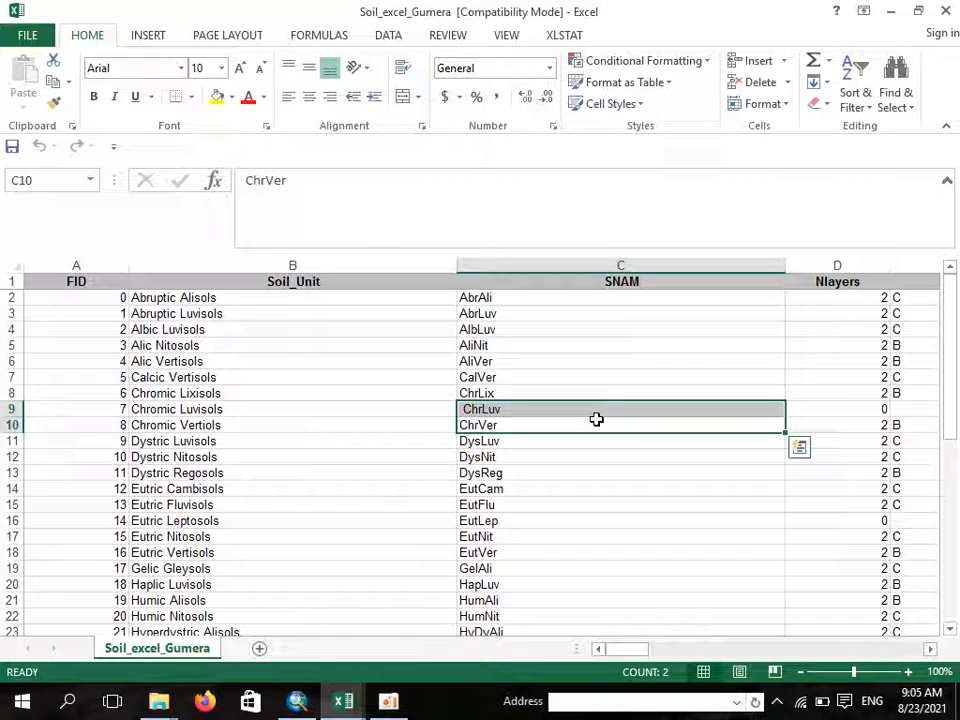
pyautogui.click(636, 357)
pyautogui.click(336, 332)
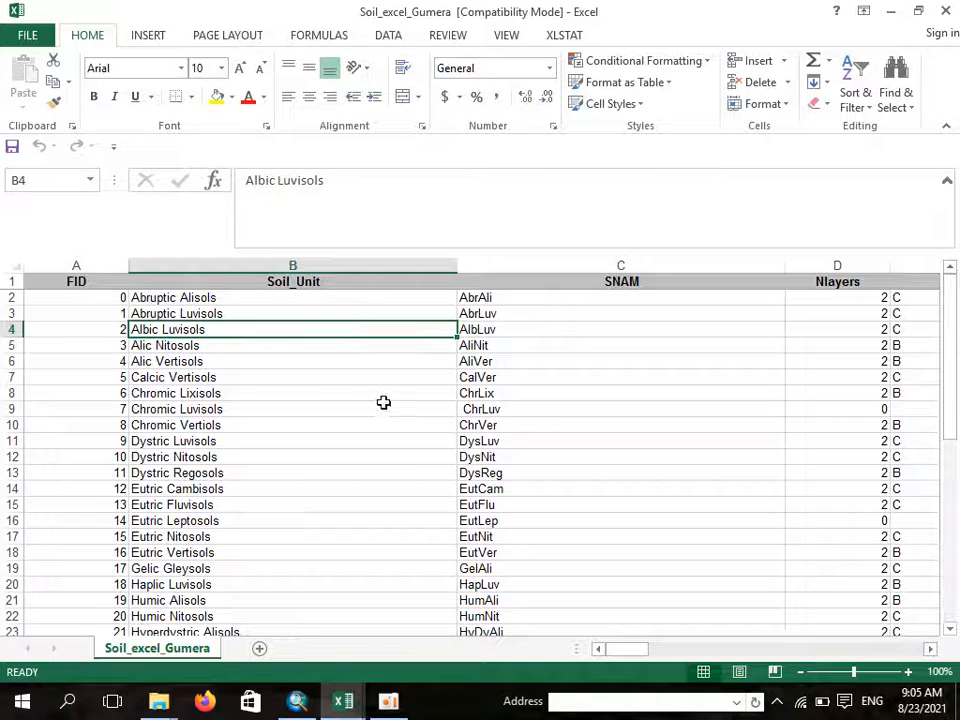
pyautogui.click(528, 299)
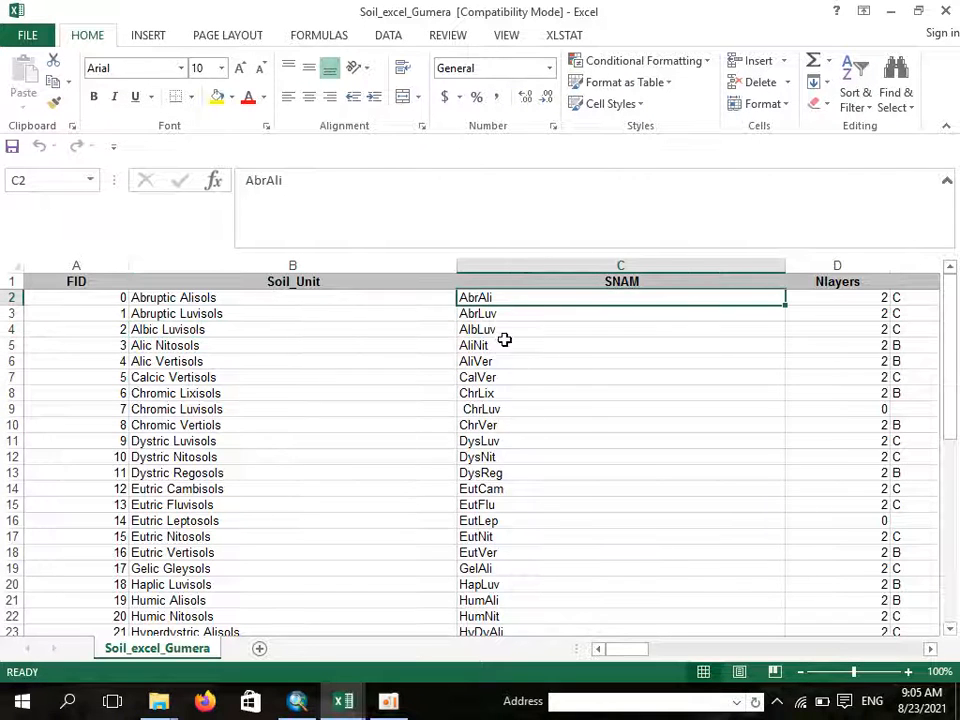
pyautogui.click(506, 318)
pyautogui.click(505, 331)
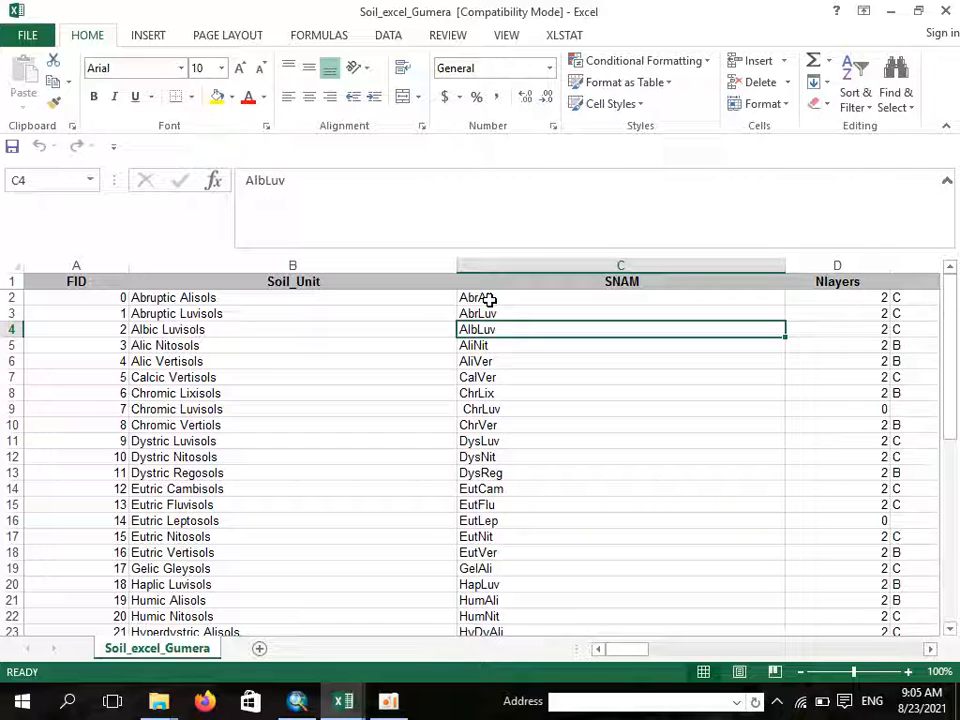
pyautogui.click(440, 348)
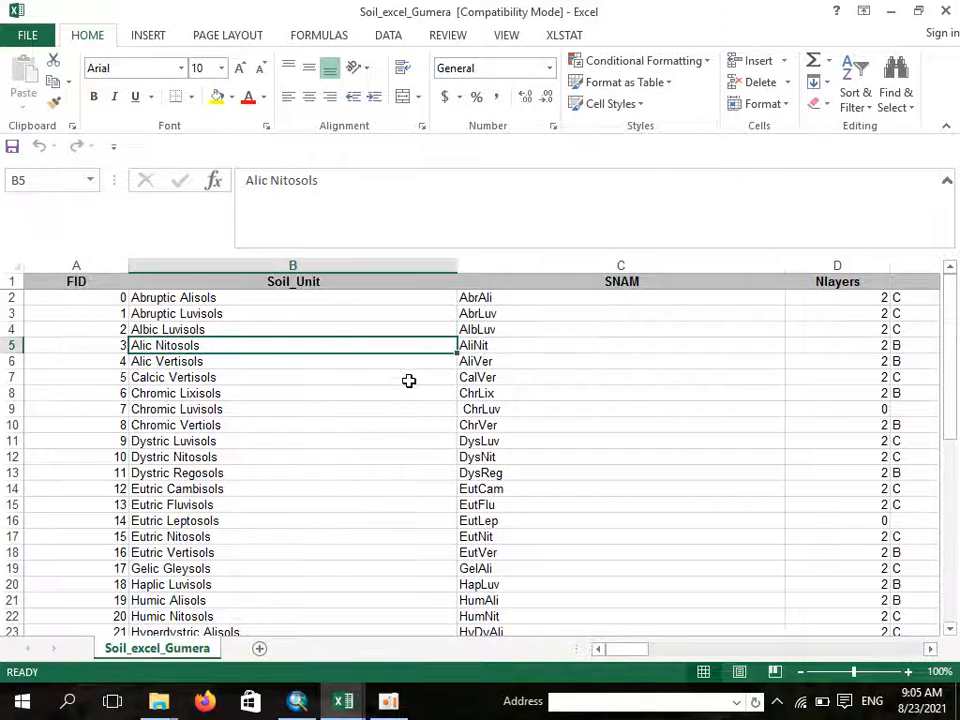
# Step: Minimize both open workbooks and refresh New Folder in File Explorer
pyautogui.click(892, 11)
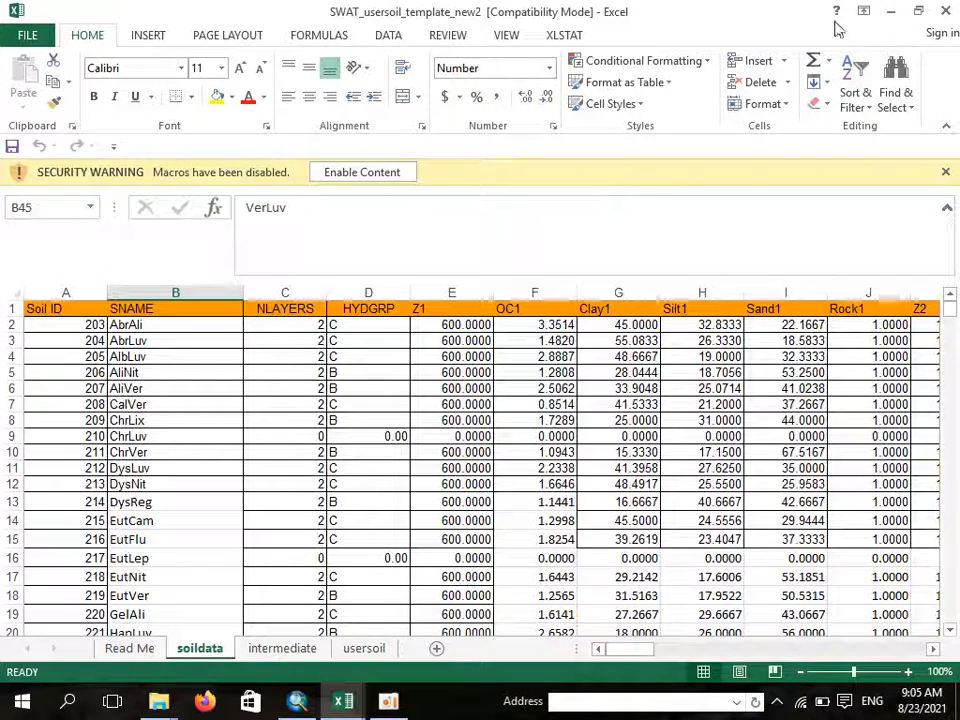
pyautogui.click(886, 18)
pyautogui.rightClick(396, 482)
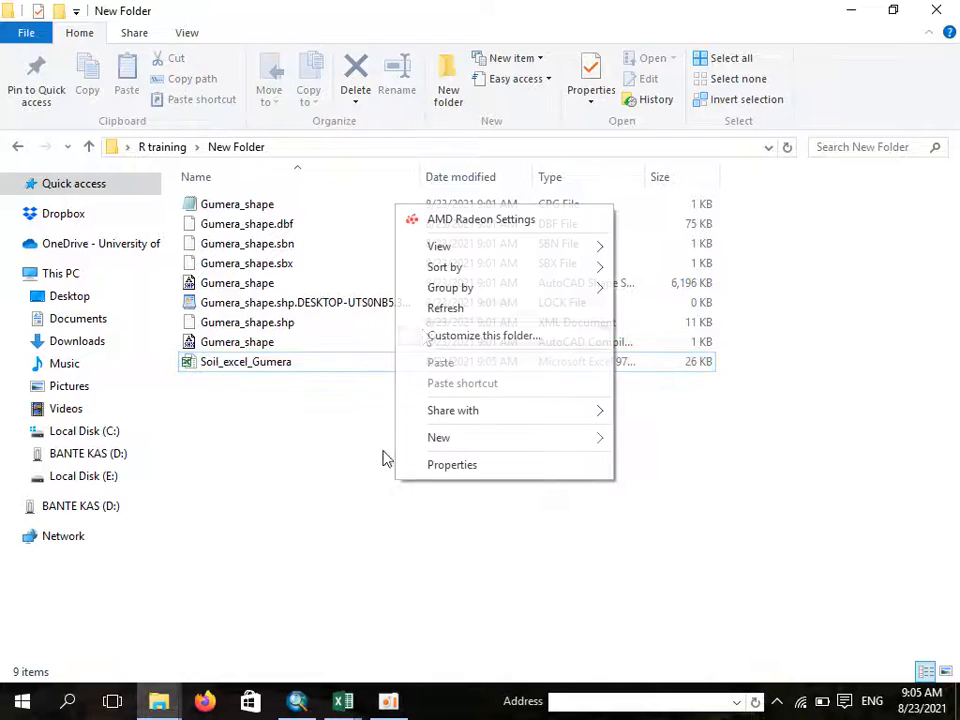
pyautogui.click(472, 308)
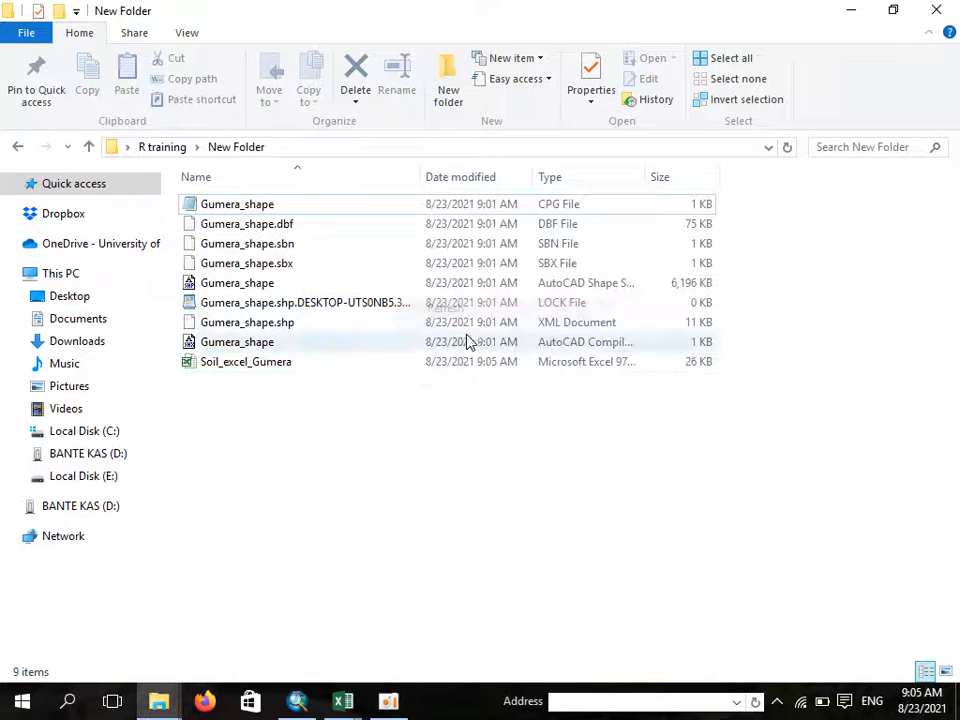
pyautogui.rightClick(461, 563)
pyautogui.click(495, 393)
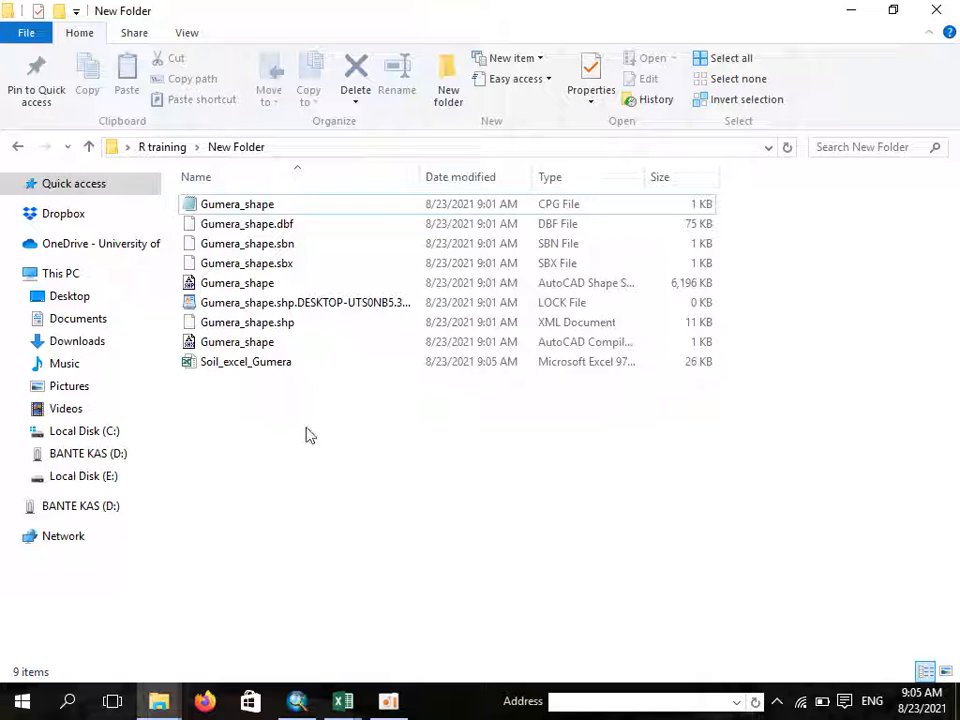
# Step: Bring back the Soil_excel_Gumera workbook, switch to SWAT_usersoil_template_new2 and close the template
pyautogui.moveTo(343, 700)
pyautogui.click(405, 636)
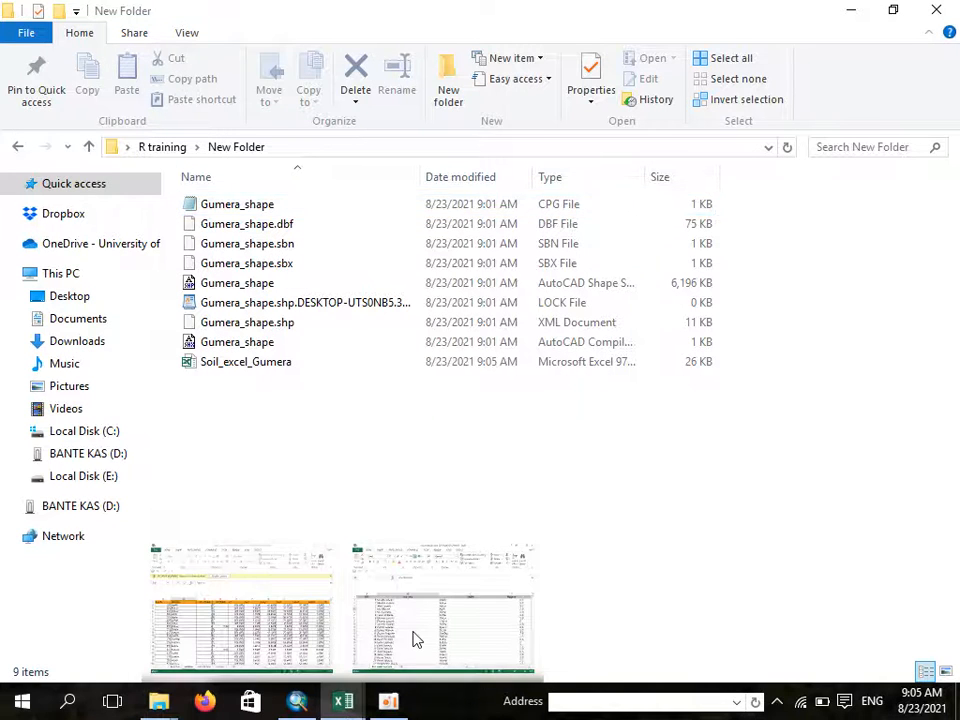
pyautogui.click(534, 347)
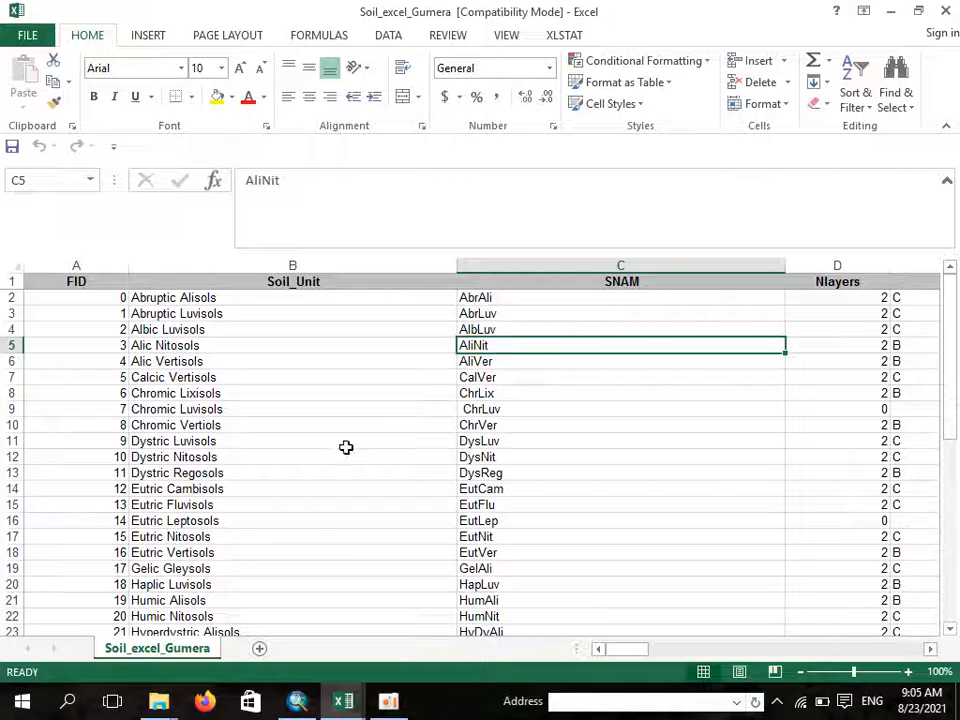
pyautogui.moveTo(343, 700)
pyautogui.click(306, 636)
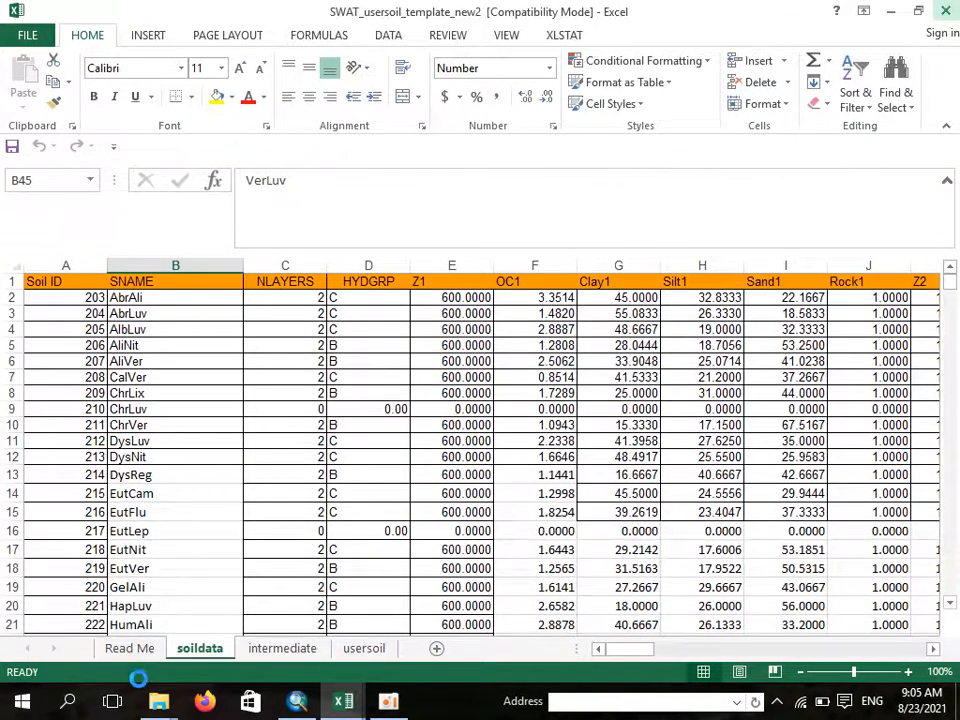
# Step: Reopen SWAT_usersoil_template_new2 from the Data_for_Project folder in Excel and enable its macro content
pyautogui.moveTo(343, 700)
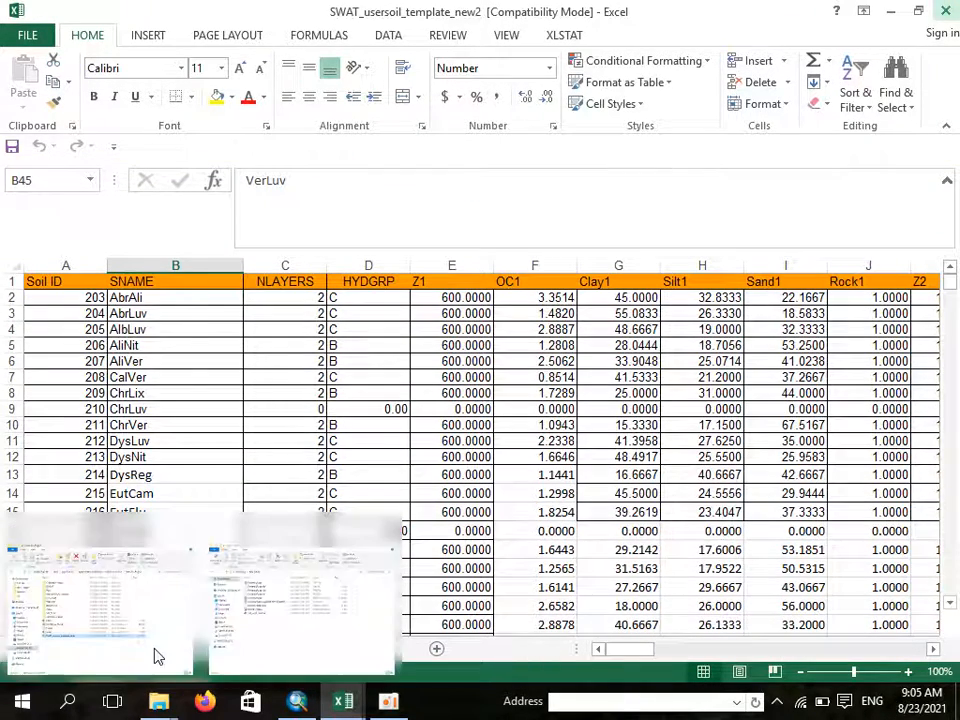
pyautogui.click(156, 650)
pyautogui.moveTo(158, 700)
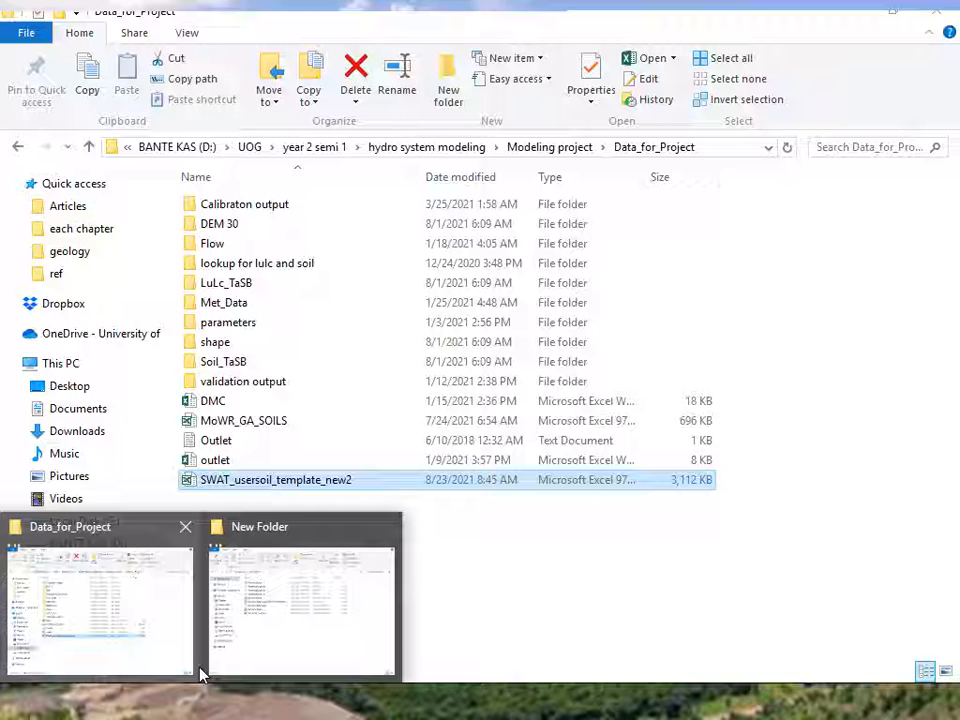
pyautogui.click(157, 638)
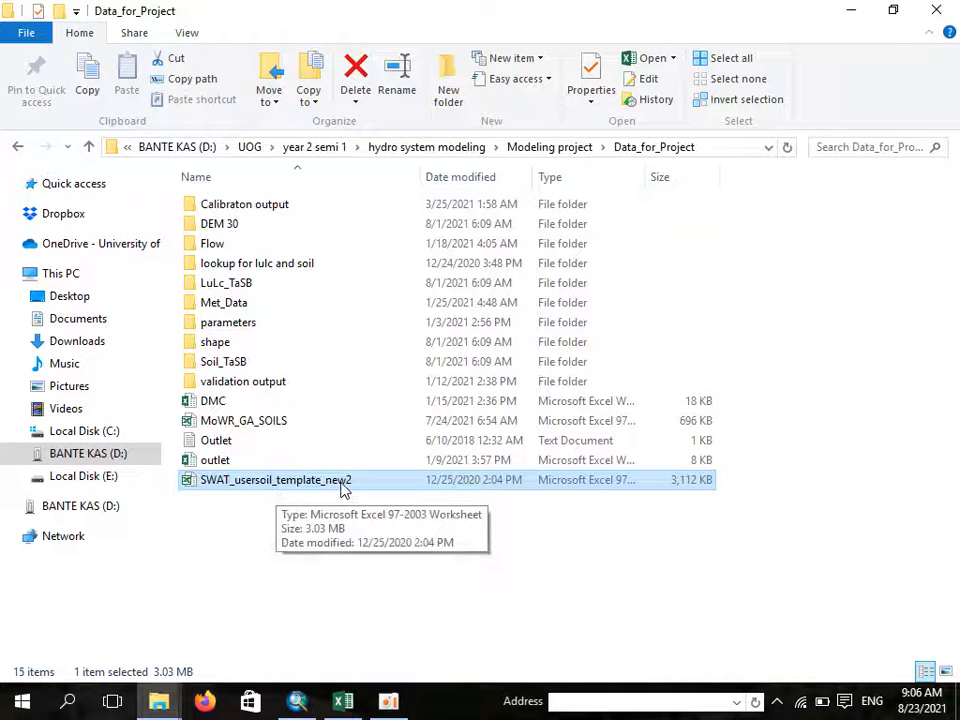
pyautogui.doubleClick(340, 482)
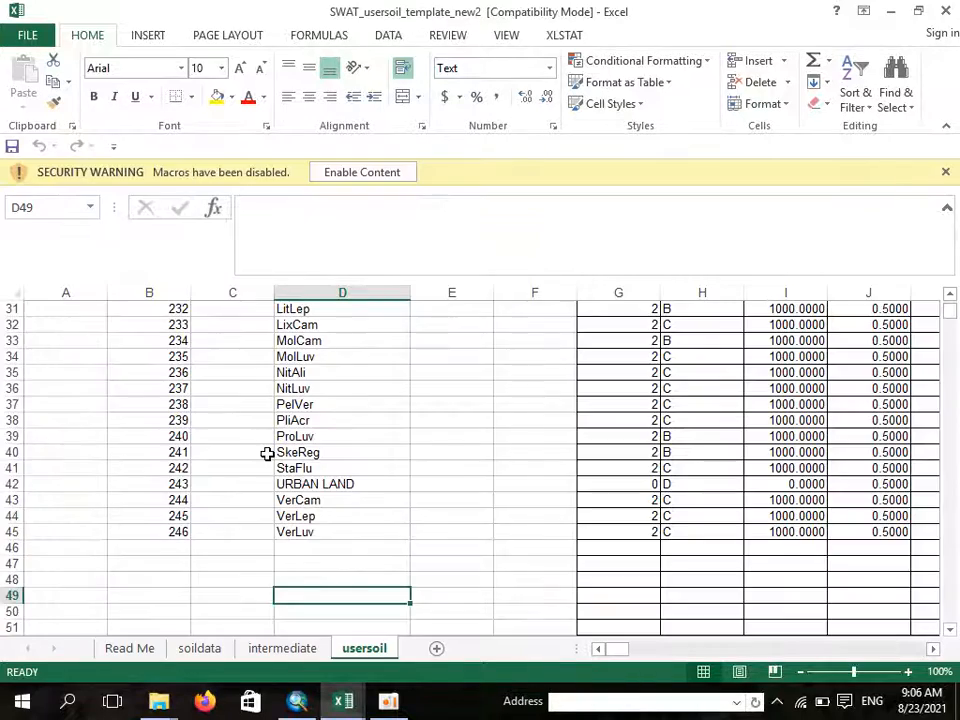
pyautogui.scroll(2, 266, 452)
pyautogui.click(362, 172)
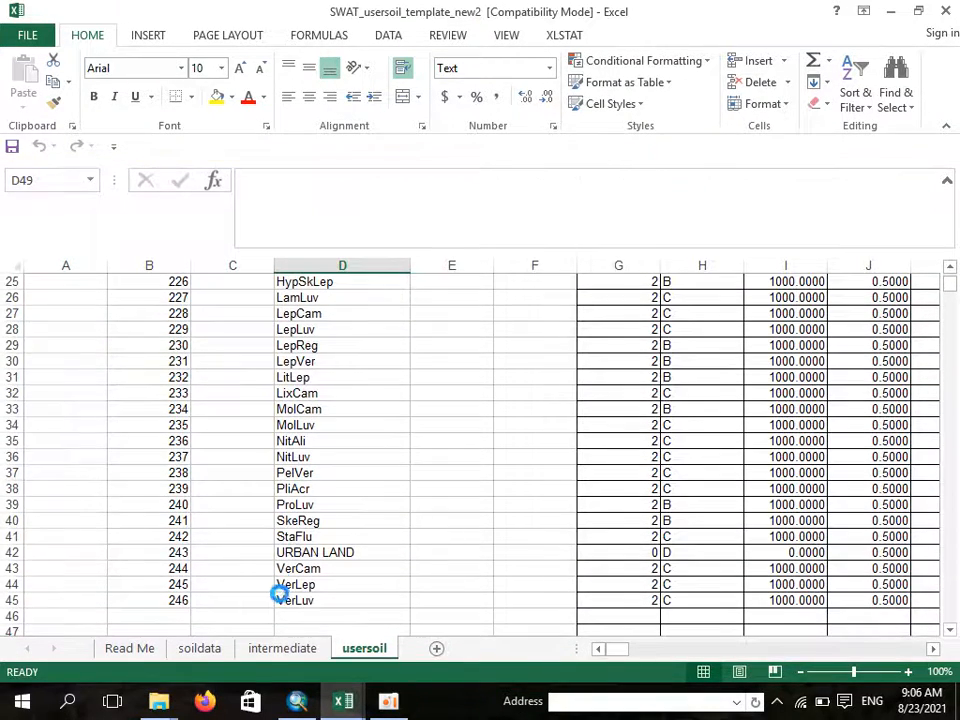
# Step: Look through the template's usersoil, Read Me, soildata and intermediate sheets
pyautogui.click(300, 393)
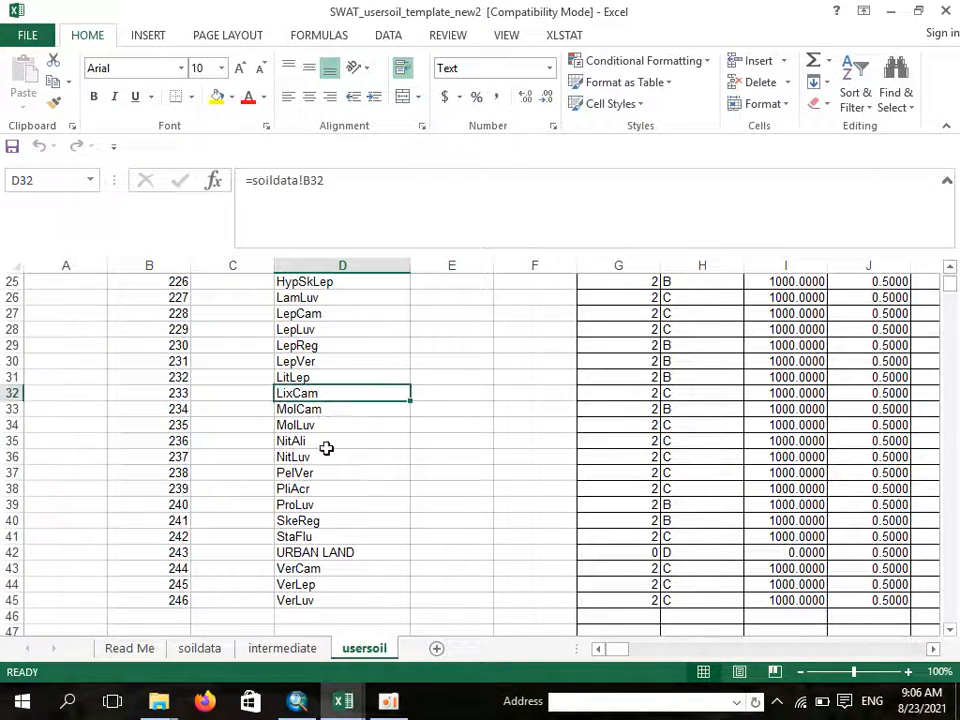
pyautogui.scroll(5, 146, 600)
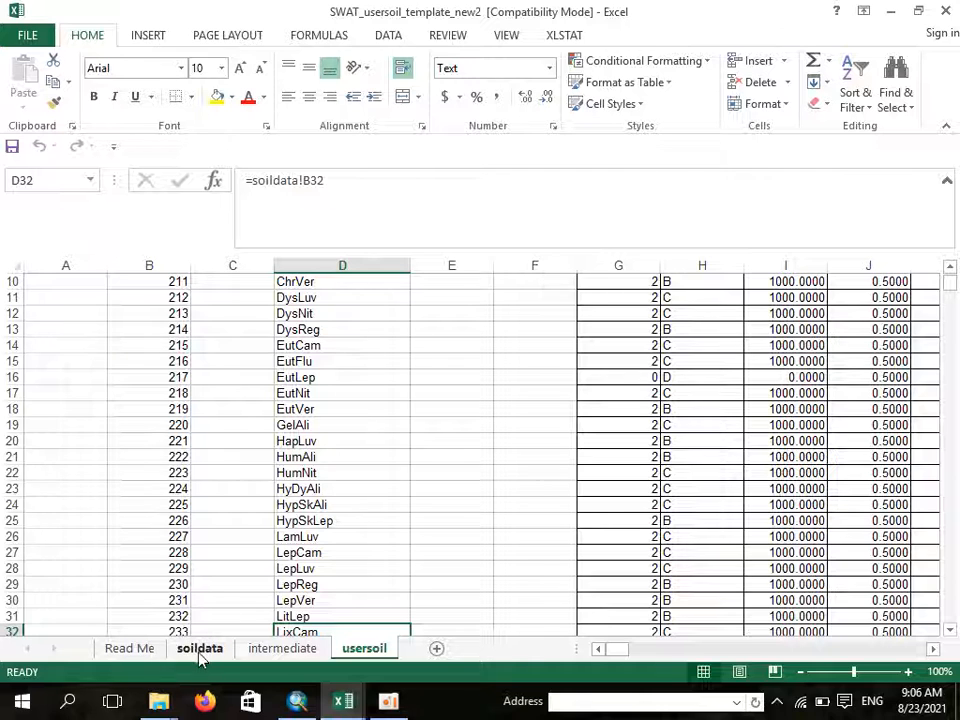
pyautogui.click(140, 650)
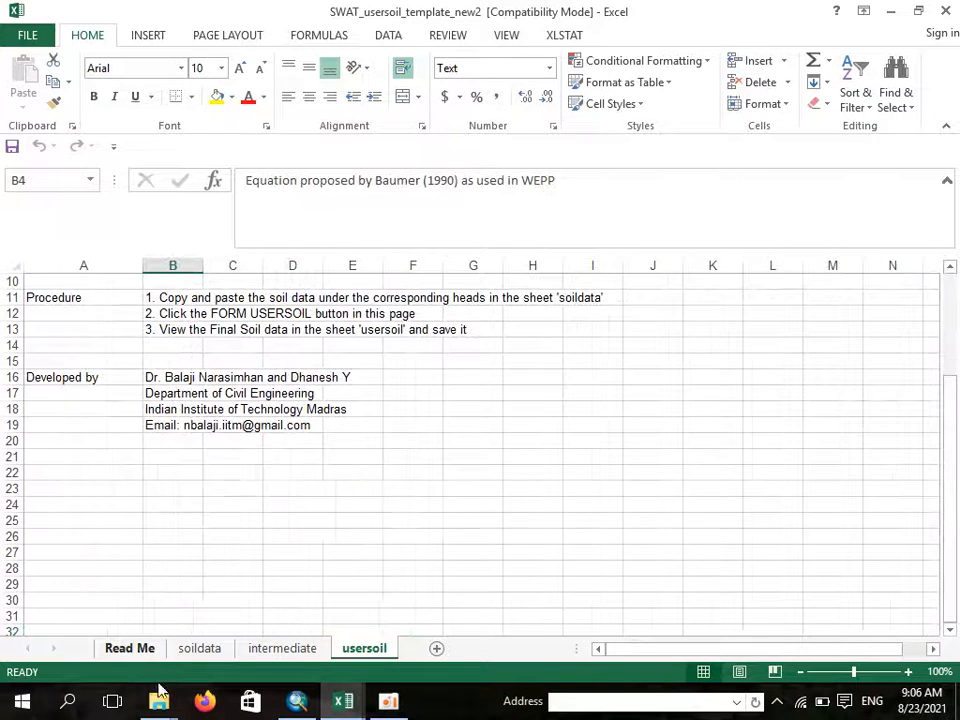
pyautogui.click(200, 649)
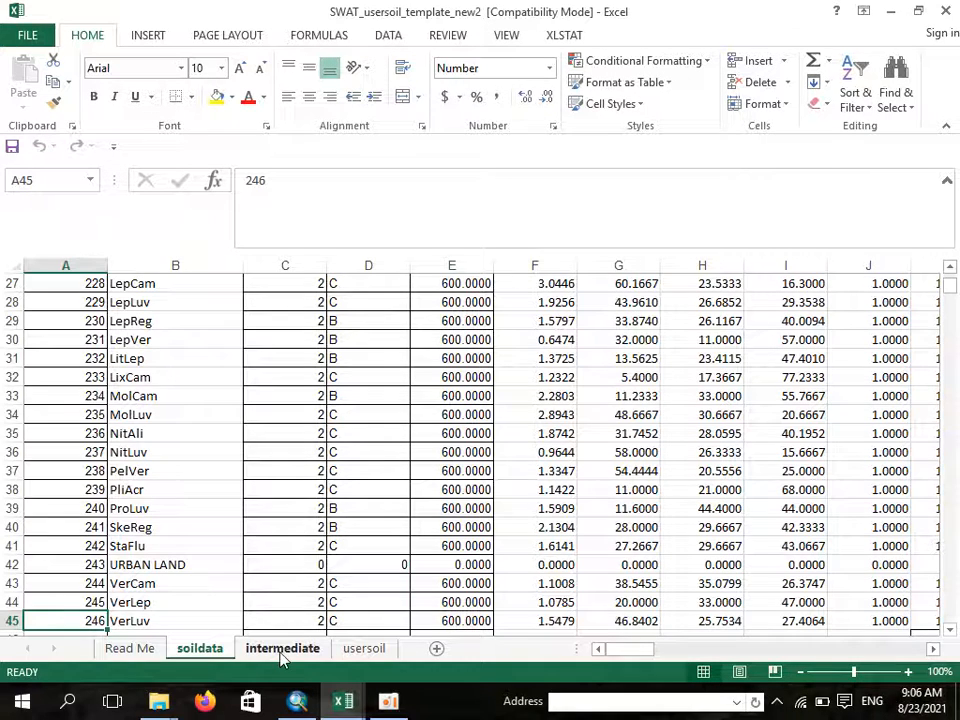
pyautogui.click(281, 650)
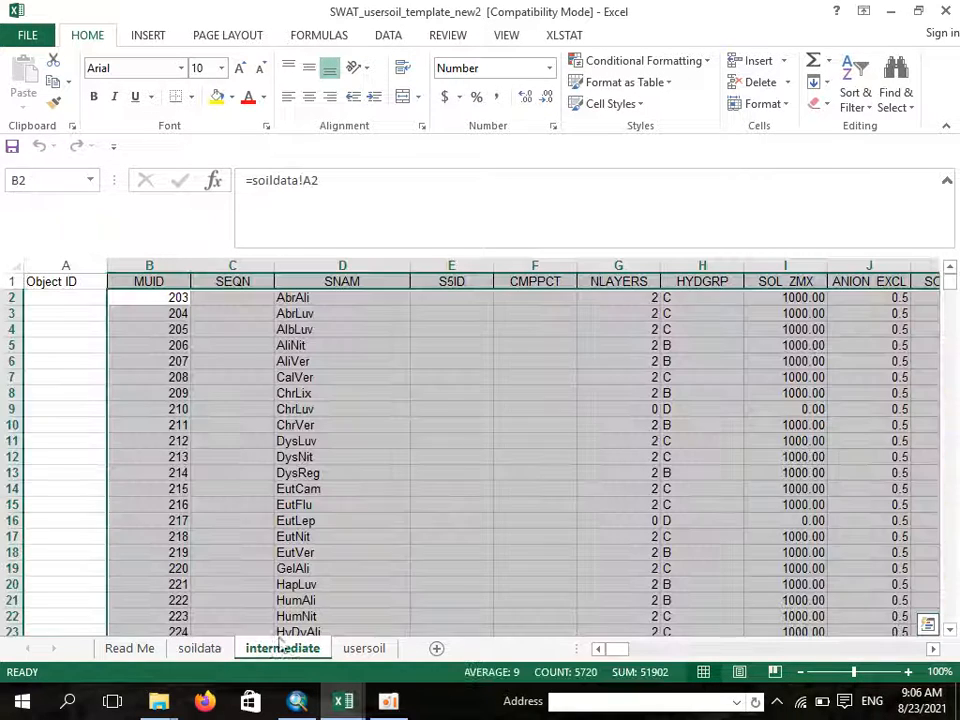
pyautogui.click(371, 654)
pyautogui.click(430, 372)
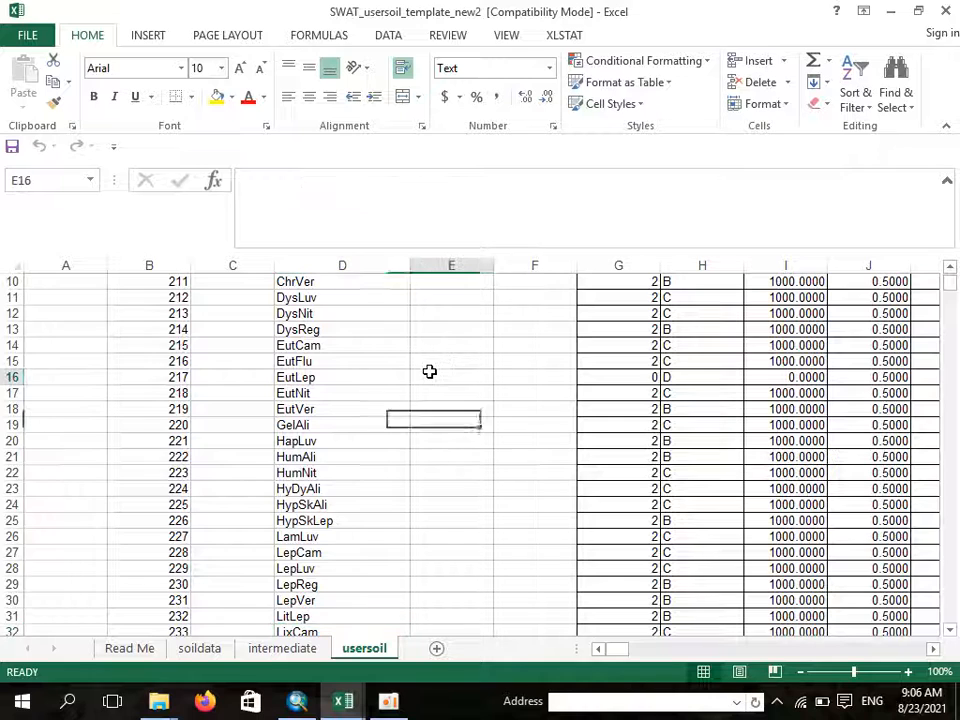
pyautogui.click(238, 470)
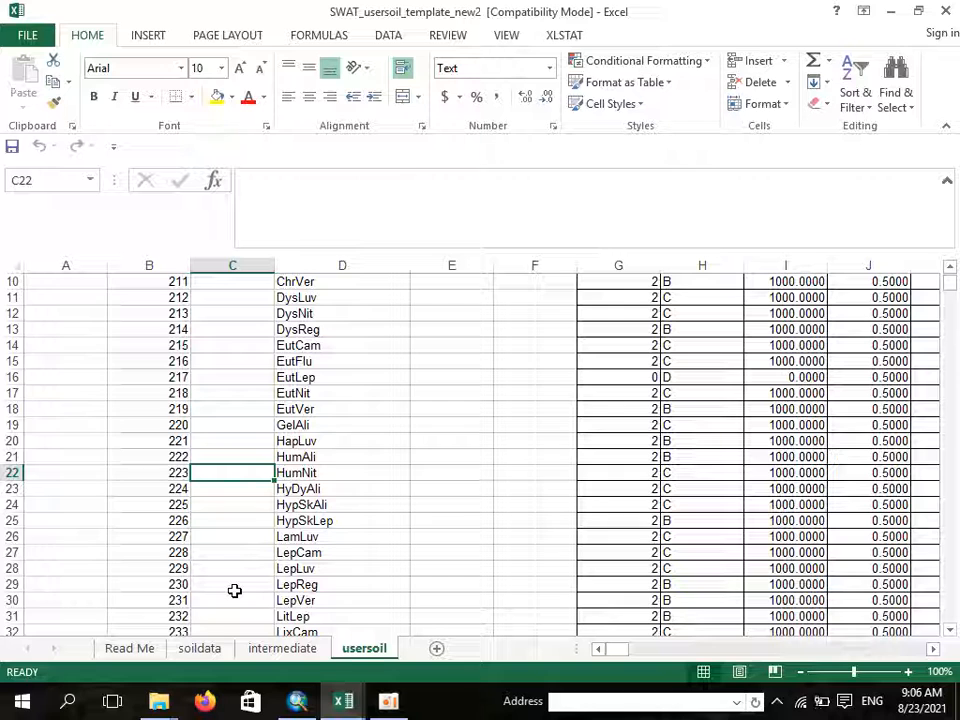
# Step: Examine the Soil ID and SNAME columns in the first rows of the template's soildata sheet
pyautogui.click(197, 649)
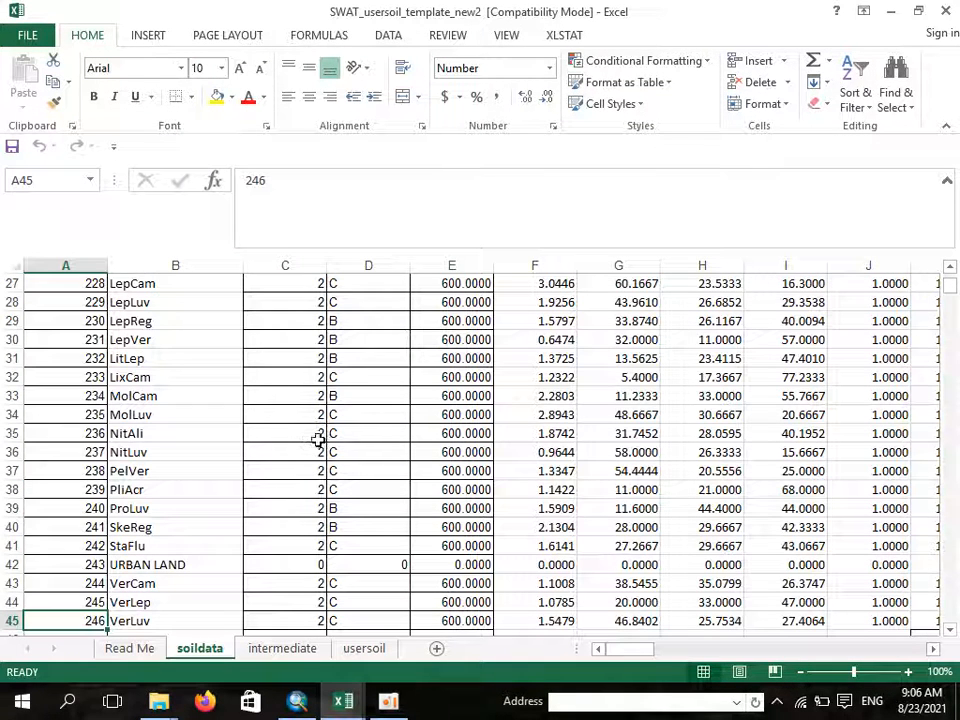
pyautogui.scroll(9, 543, 527)
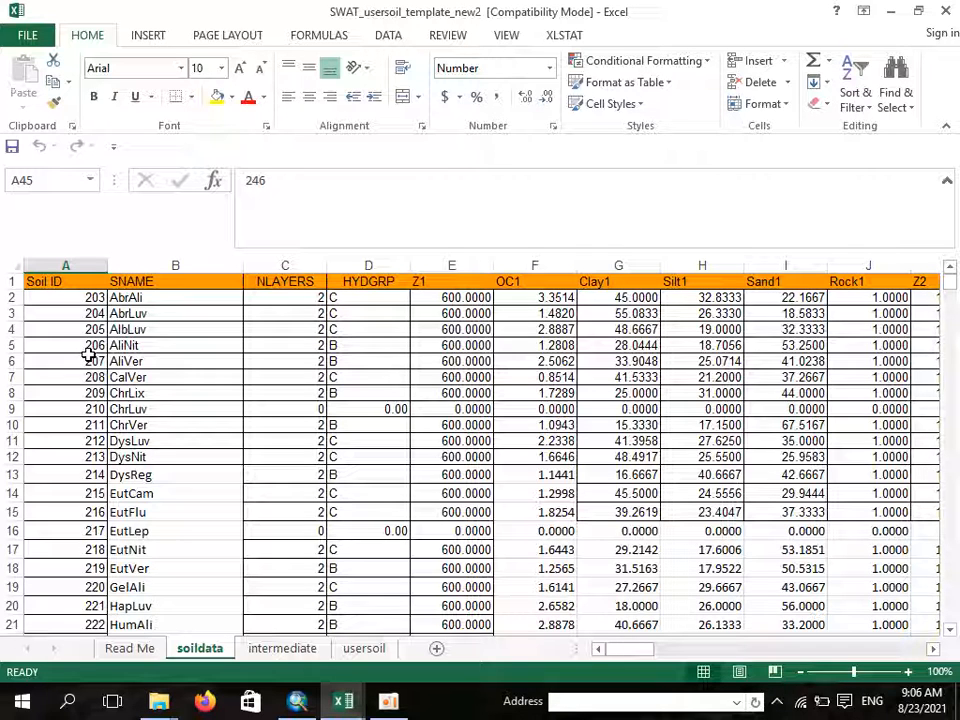
pyautogui.click(64, 298)
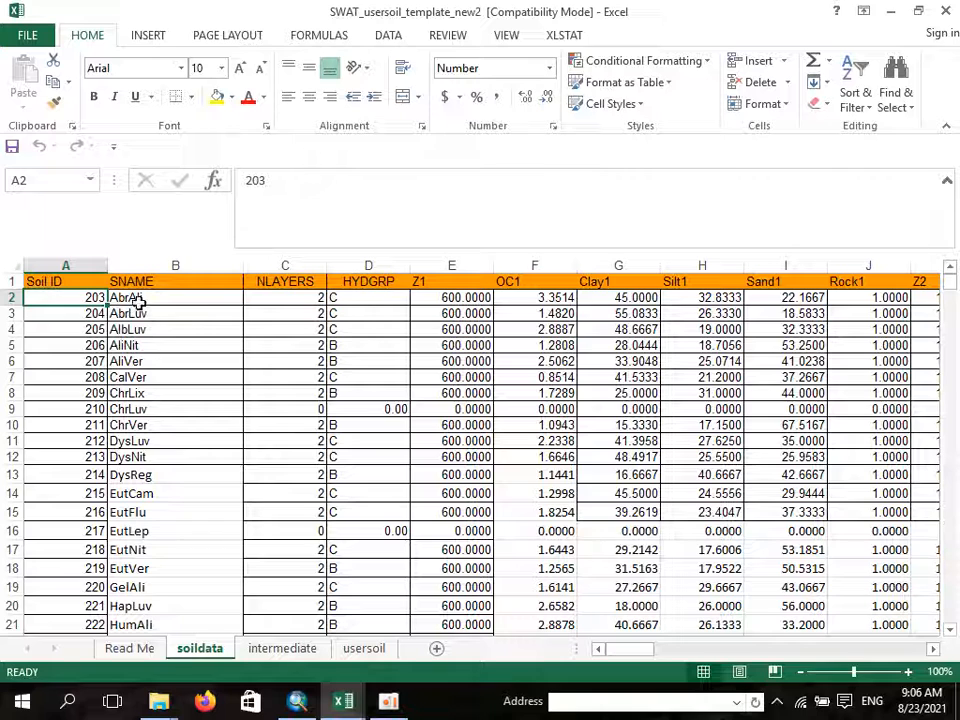
pyautogui.click(138, 299)
pyautogui.click(70, 299)
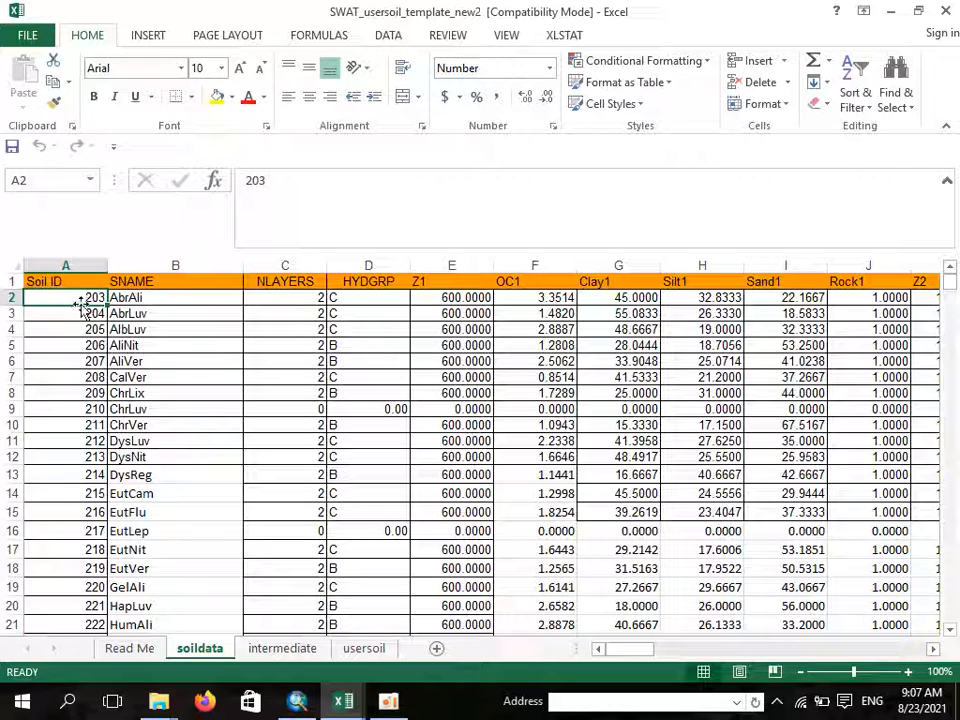
pyautogui.click(158, 283)
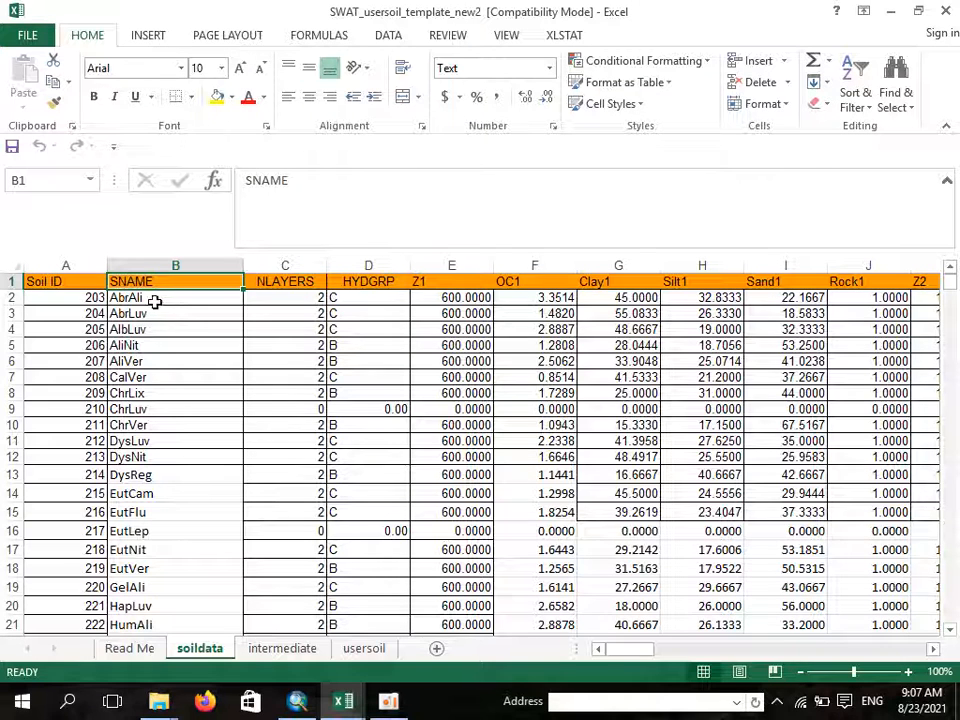
pyautogui.click(158, 302)
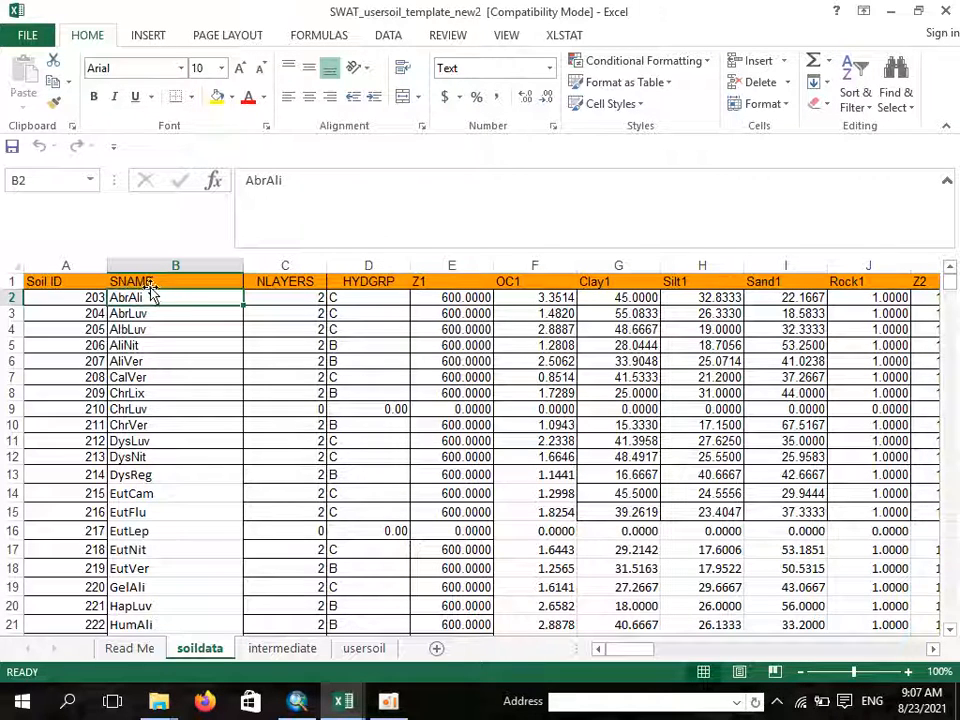
# Step: Switch to the Soil_excel_Gumera workbook and check the first codes in its SNAM column
pyautogui.moveTo(343, 700)
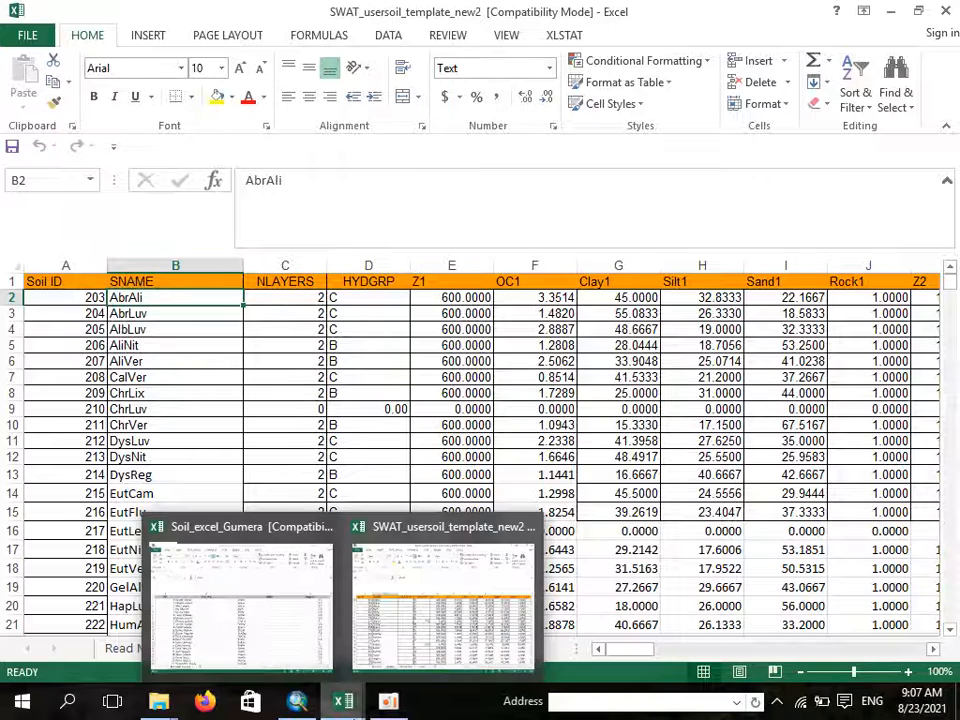
pyautogui.click(285, 634)
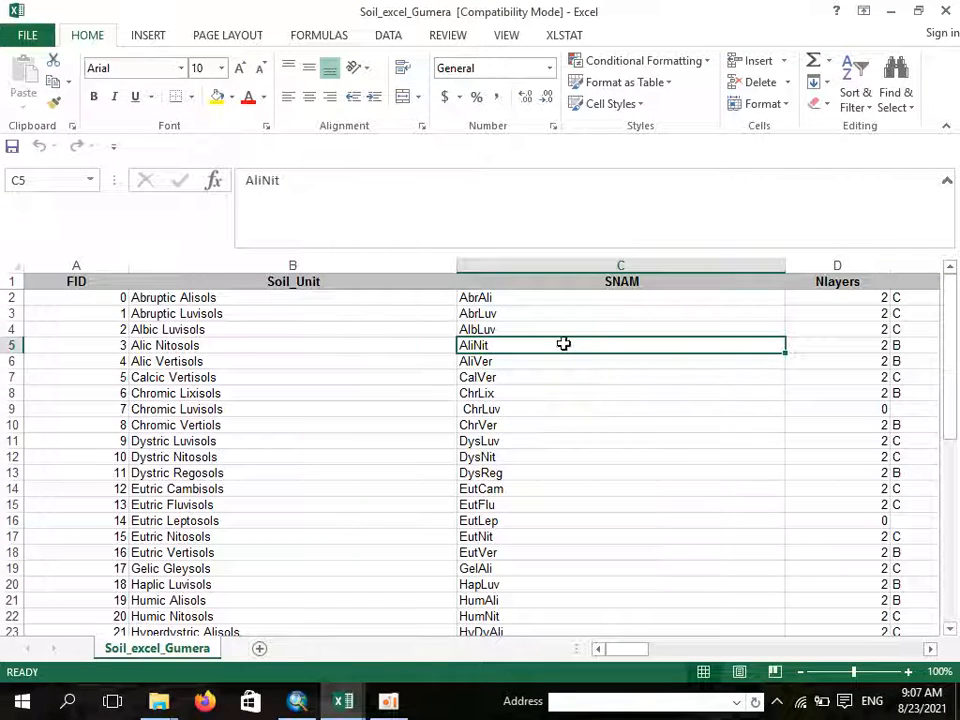
pyautogui.click(525, 312)
pyautogui.click(531, 297)
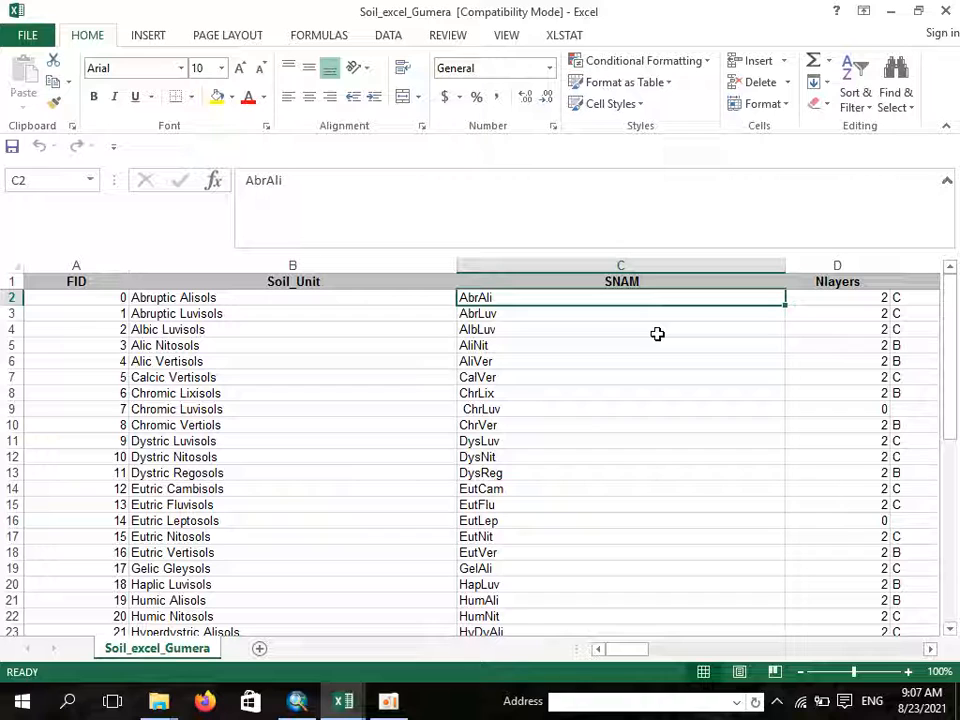
pyautogui.click(514, 313)
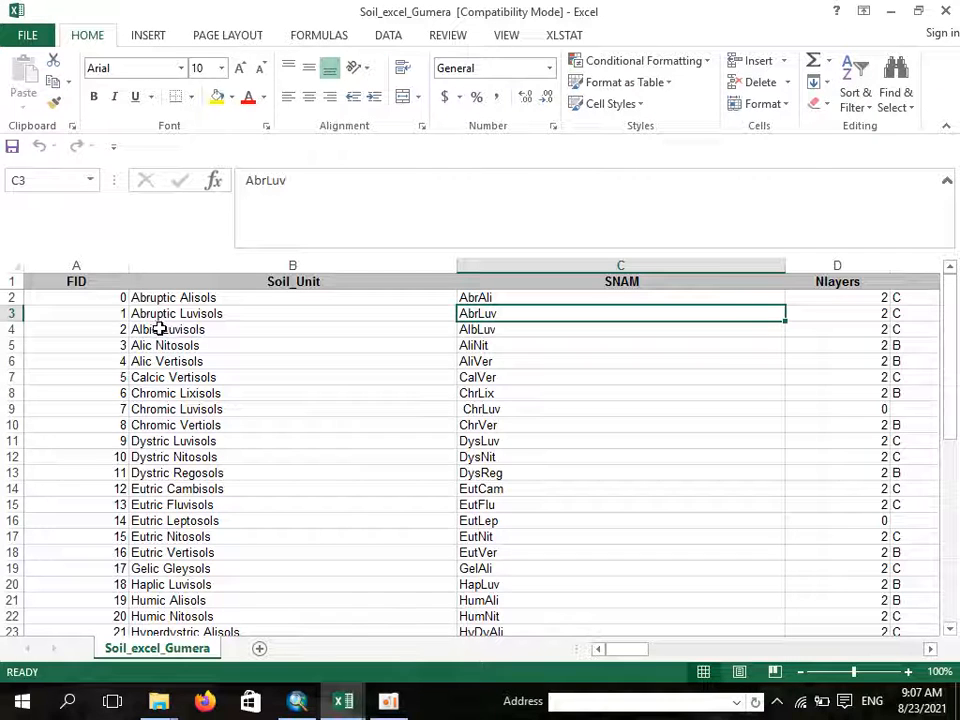
# Step: Compare the Soil_Unit names with their SNAM codes in the Soil_excel_Gumera sheet
pyautogui.click(232, 316)
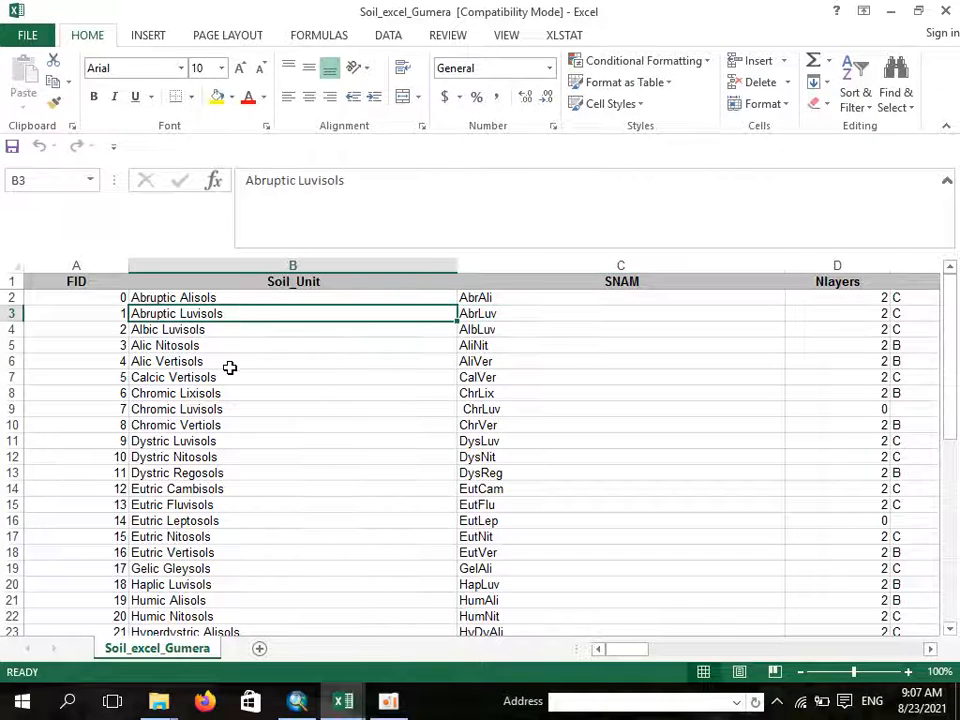
pyautogui.click(553, 313)
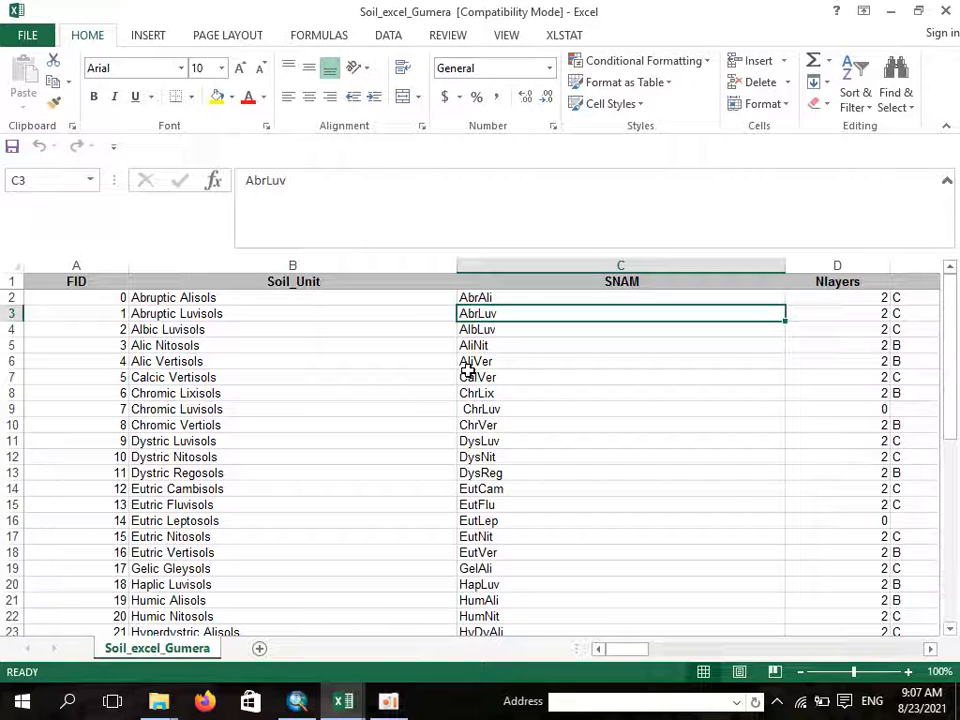
pyautogui.moveTo(507, 297); pyautogui.dragTo(497, 624)
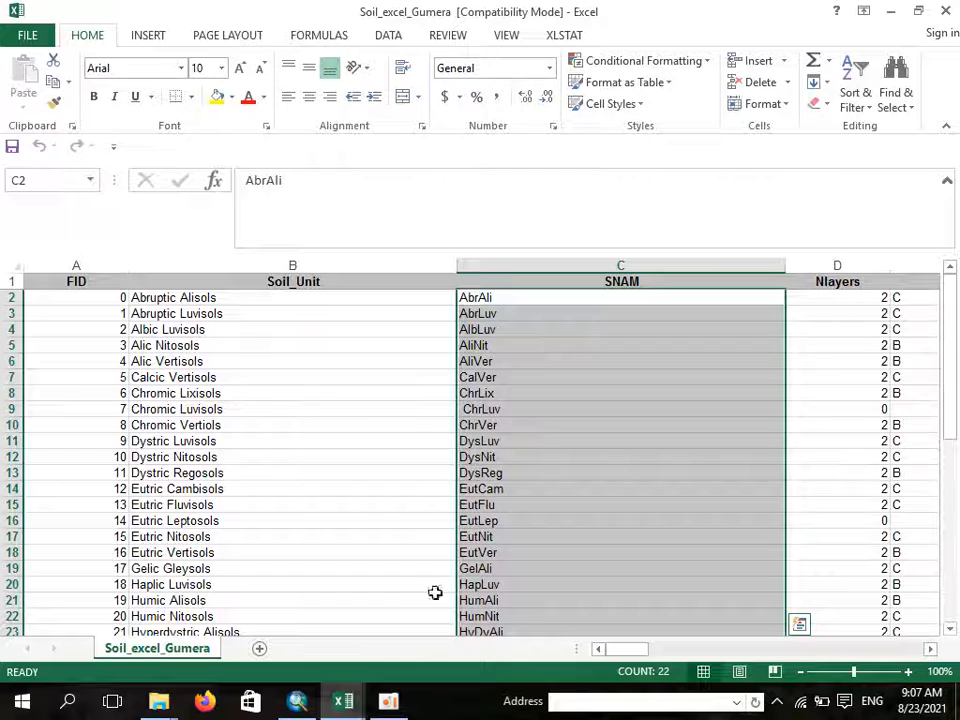
pyautogui.moveTo(270, 298); pyautogui.dragTo(280, 330)
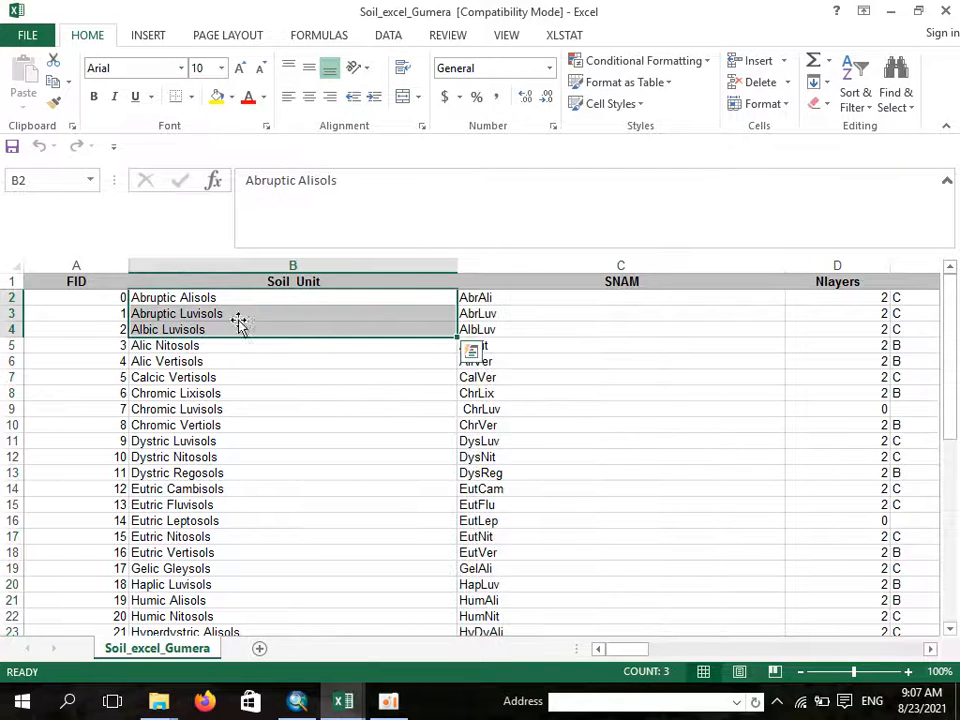
pyautogui.click(558, 303)
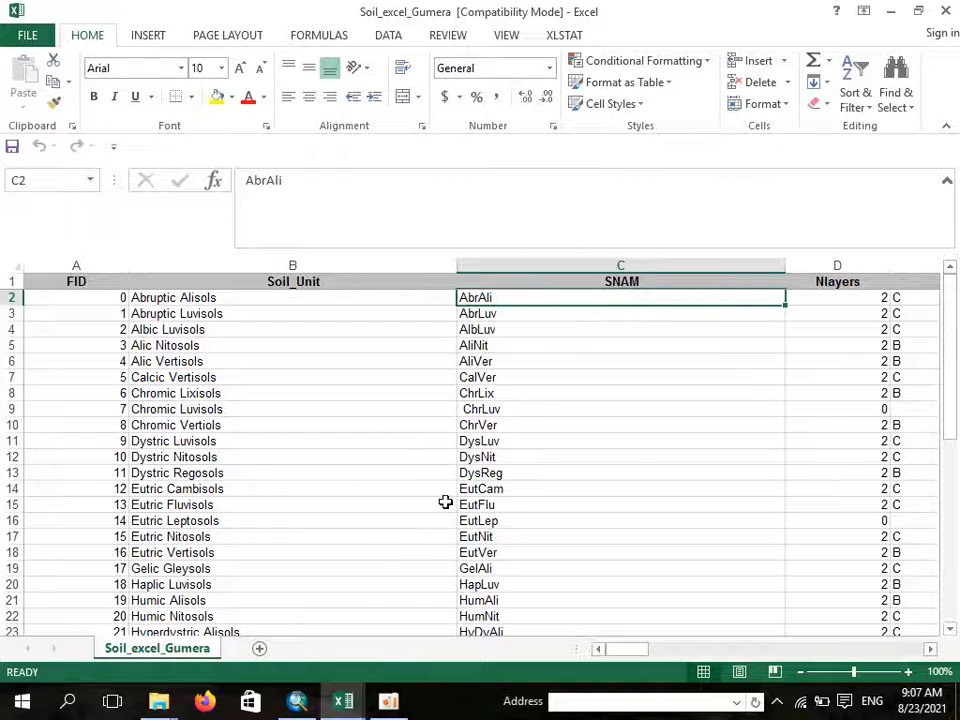
# Step: Compare the template's NLAYERS column on the soildata sheet with the Nlayers column in Soil_excel_Gumera
pyautogui.moveTo(352, 706)
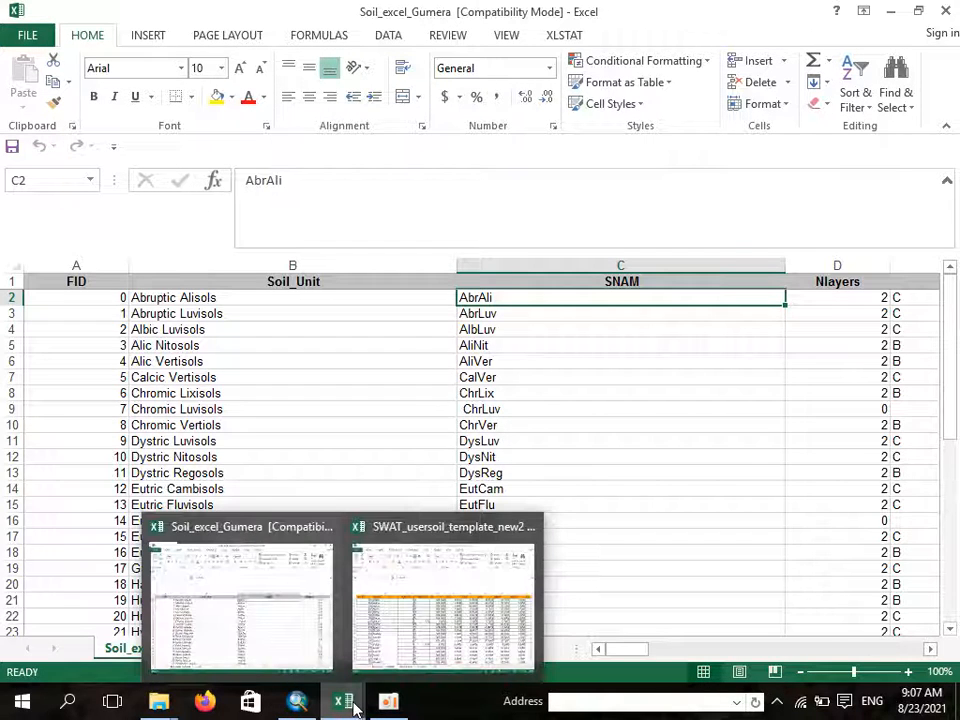
pyautogui.click(388, 645)
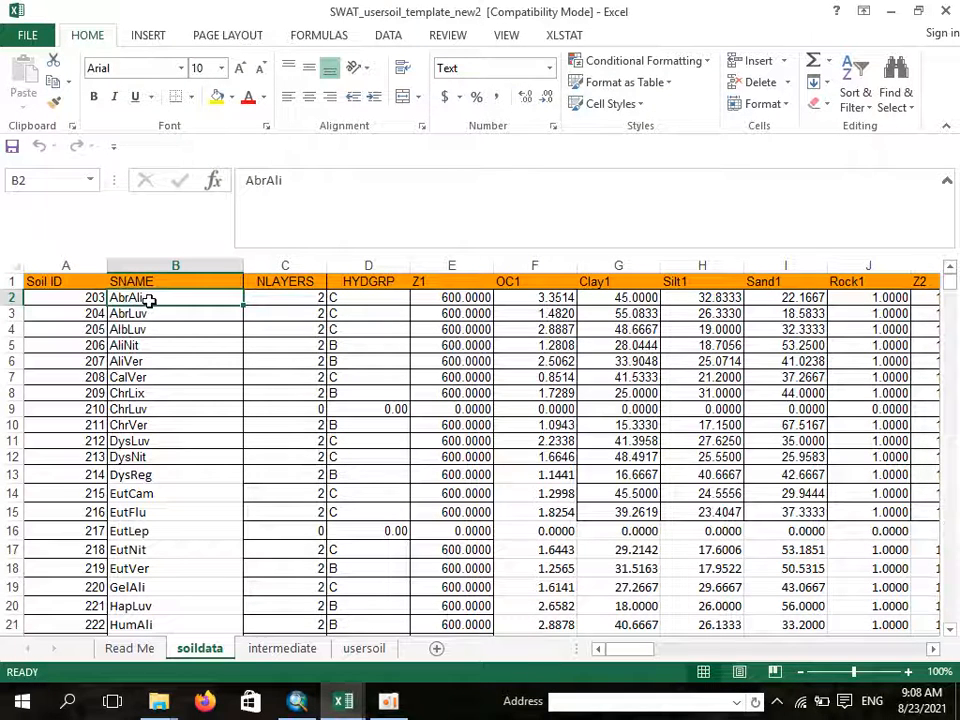
pyautogui.click(294, 299)
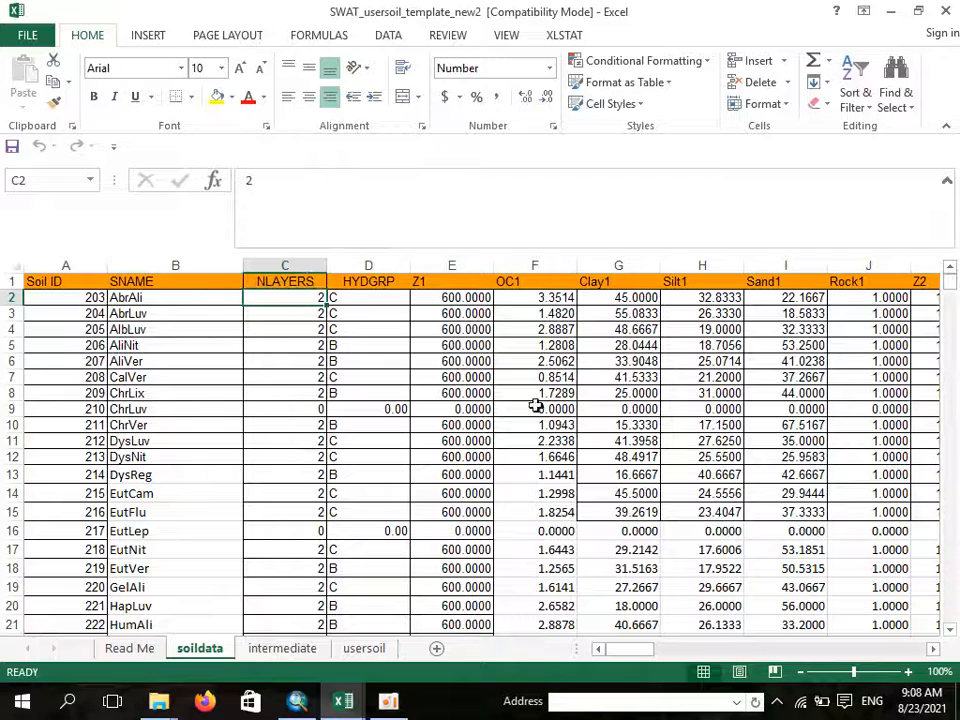
pyautogui.moveTo(333, 700)
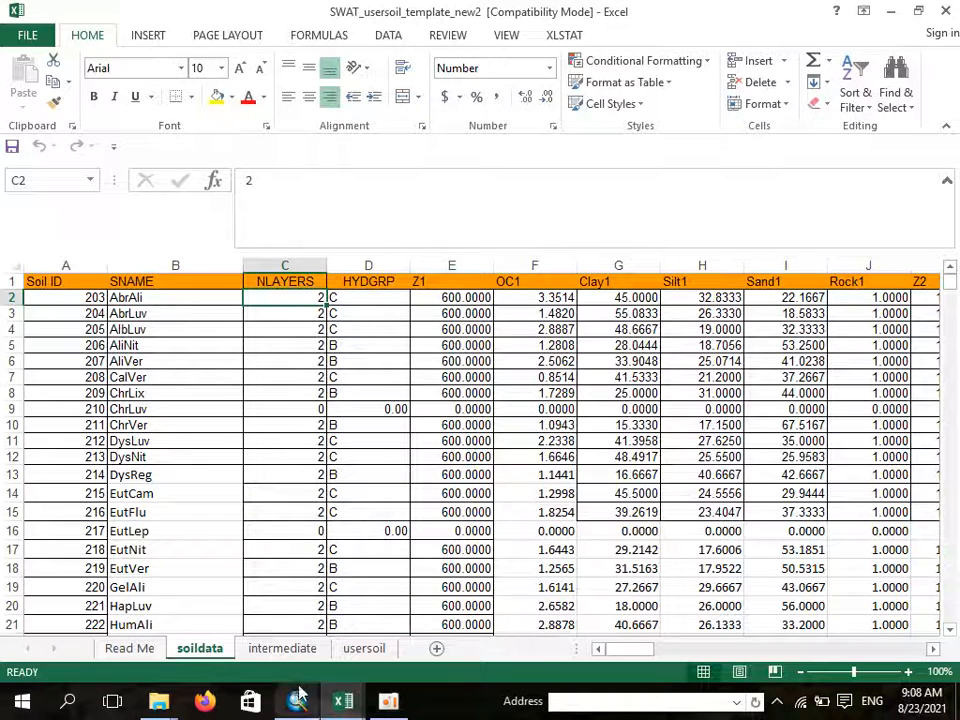
pyautogui.click(343, 701)
pyautogui.click(272, 638)
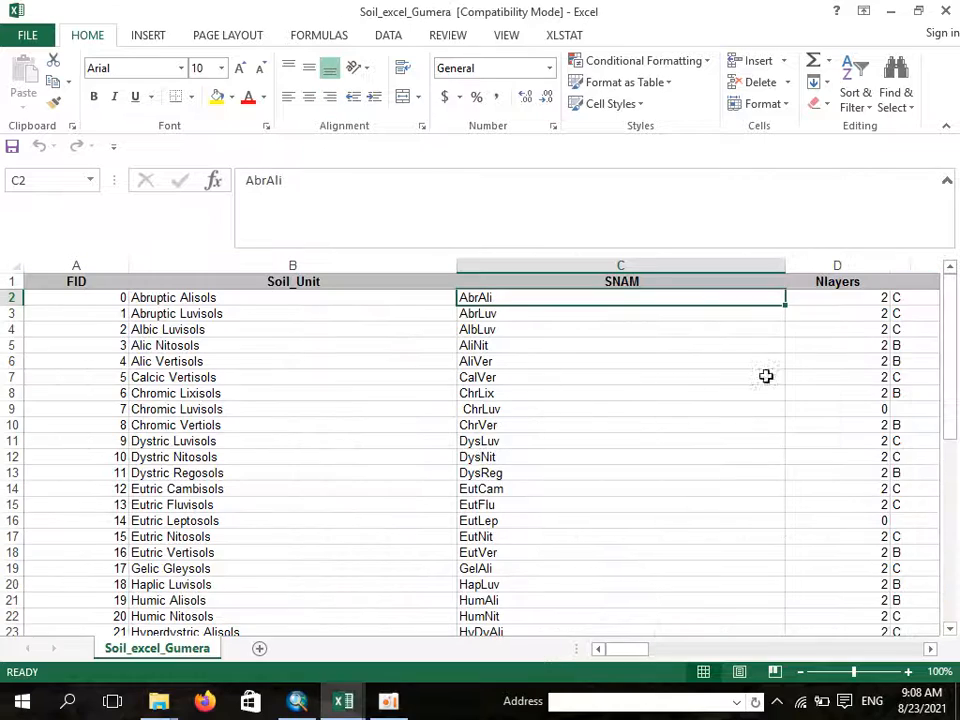
pyautogui.click(852, 301)
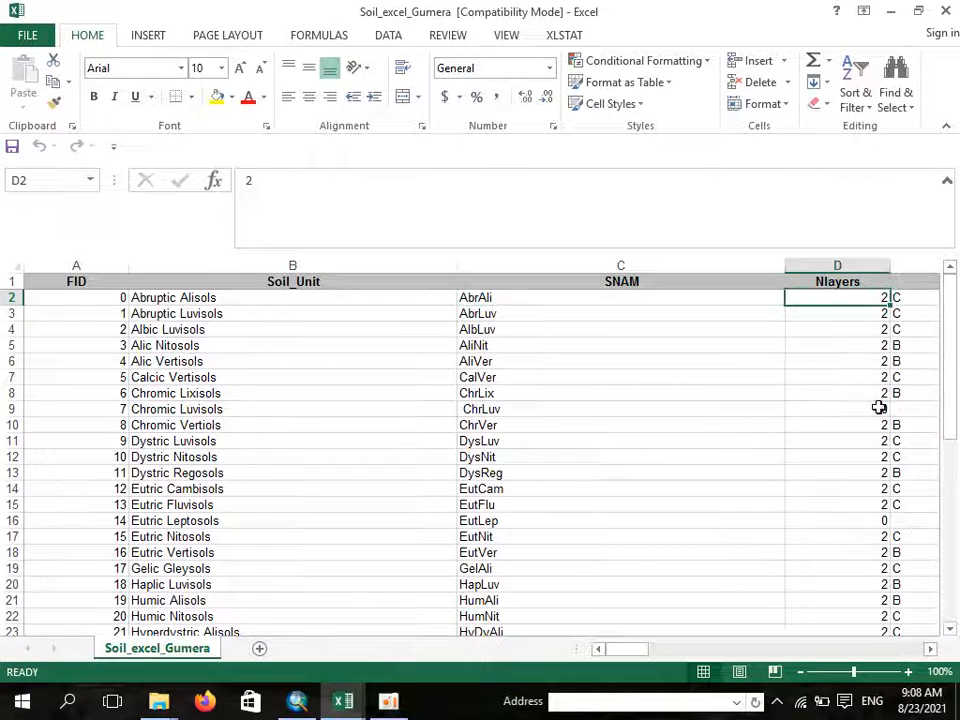
# Step: Examine the hydrologic groups in the first rows of the Soil_Hydro column in Soil_excel_Gumera
pyautogui.click(929, 648)
pyautogui.click(929, 648)
pyautogui.click(929, 648)
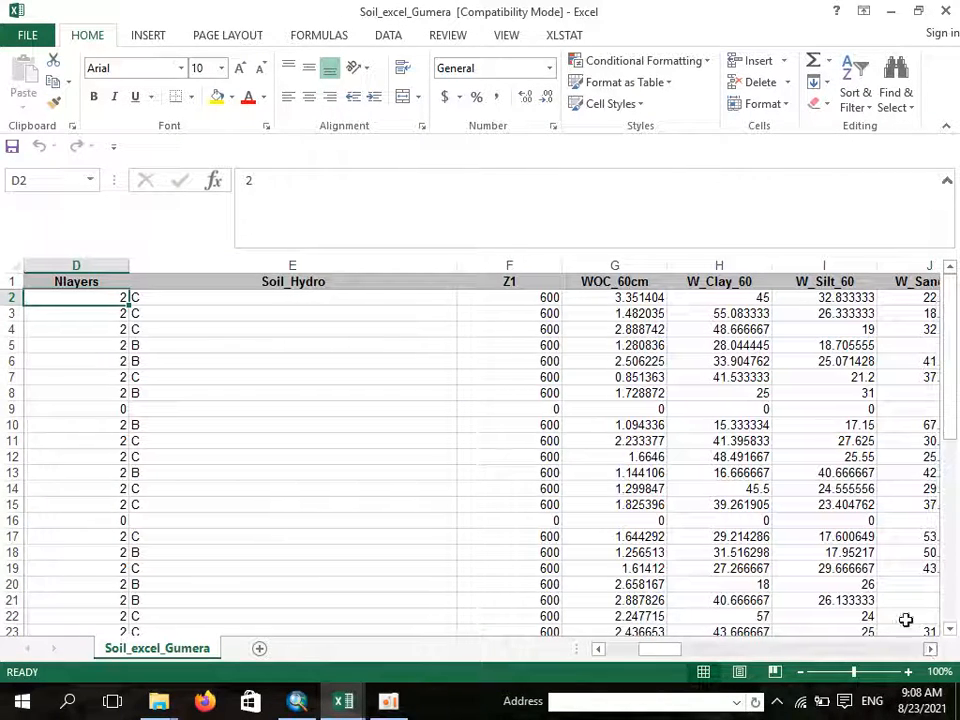
pyautogui.click(263, 297)
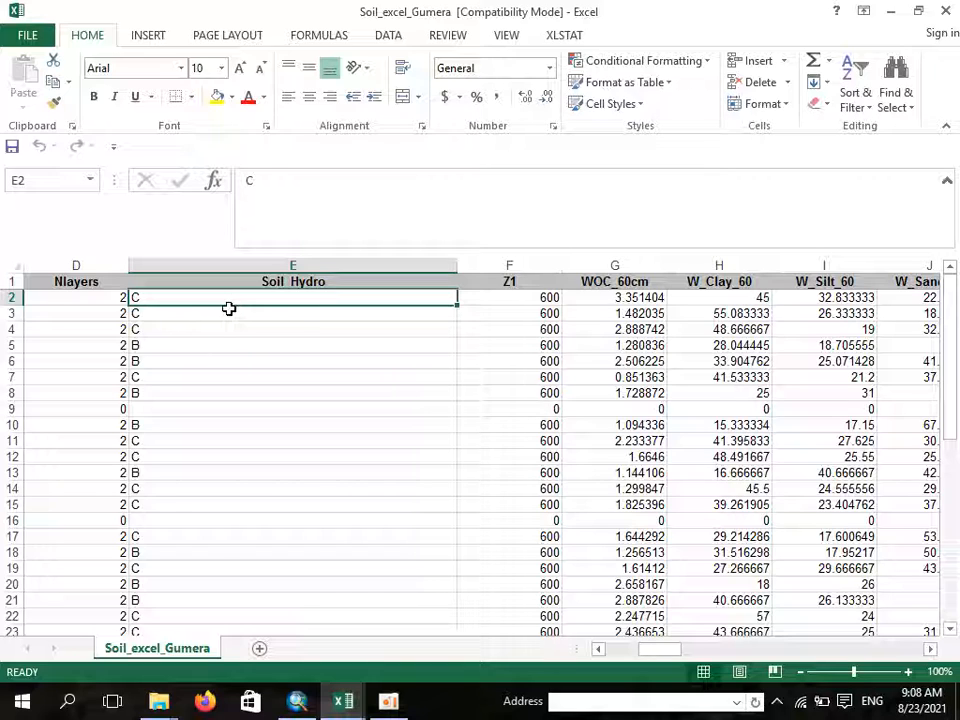
pyautogui.click(305, 313)
pyautogui.click(313, 328)
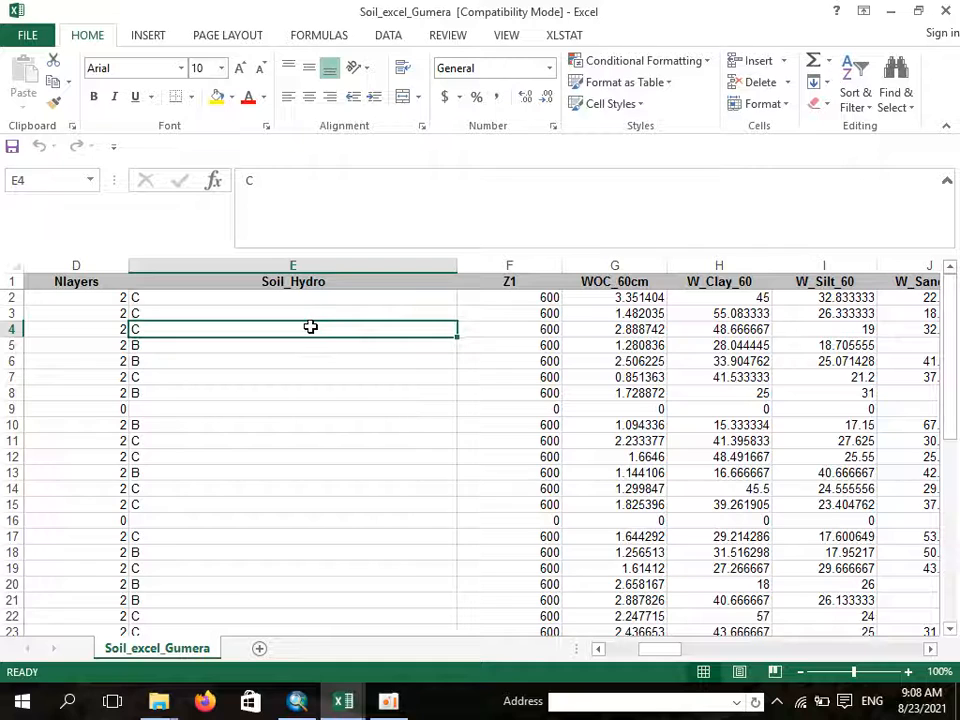
pyautogui.press('Up')
pyautogui.press('Up')
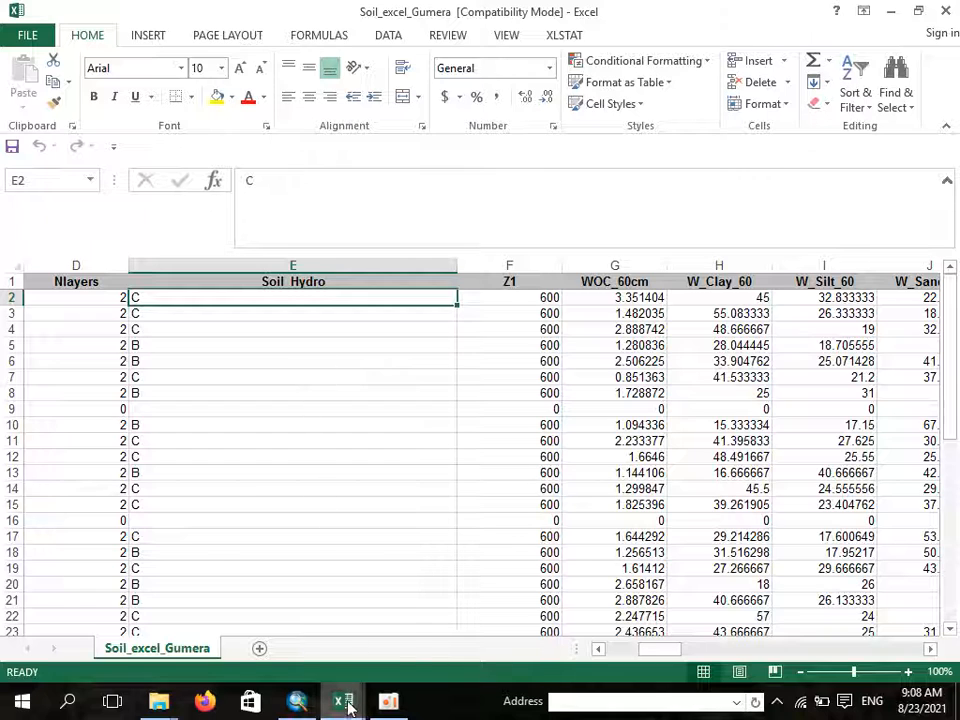
# Step: Check HYDGRP in the SWAT_usersoil_template_new2 workbook and compare its Z1 column with Z1 in Soil_excel_Gumera
pyautogui.moveTo(343, 699)
pyautogui.click(390, 638)
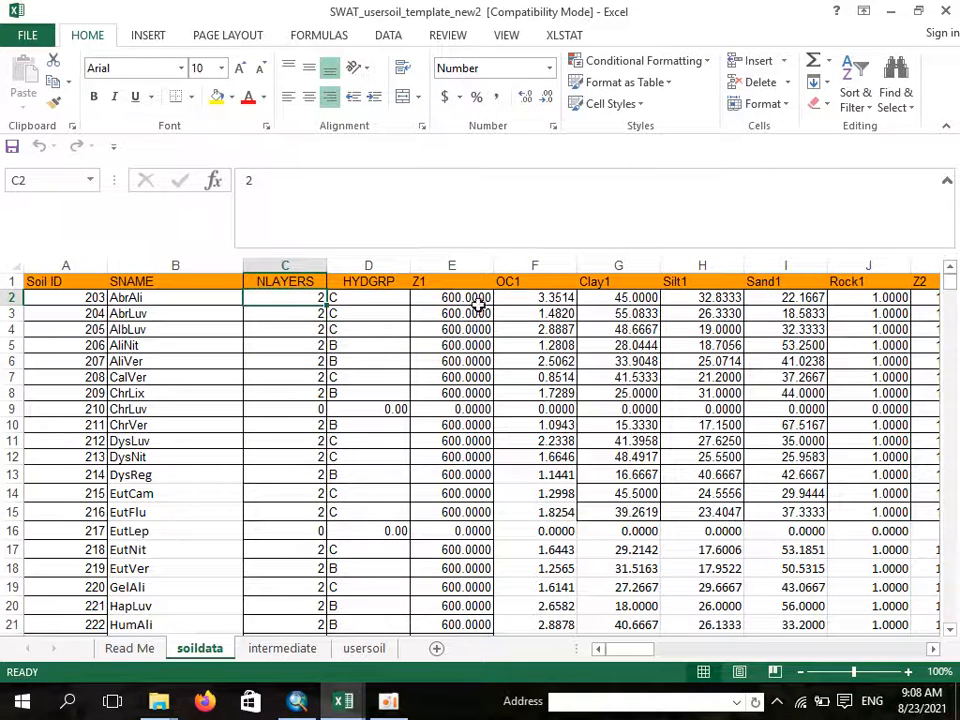
pyautogui.click(362, 298)
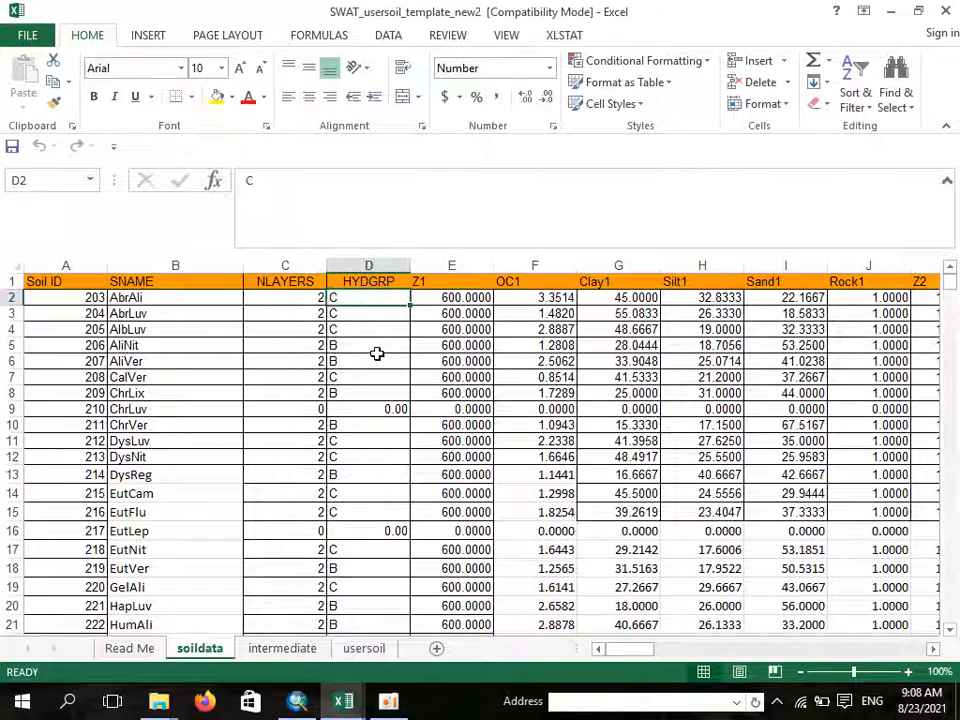
pyautogui.click(426, 299)
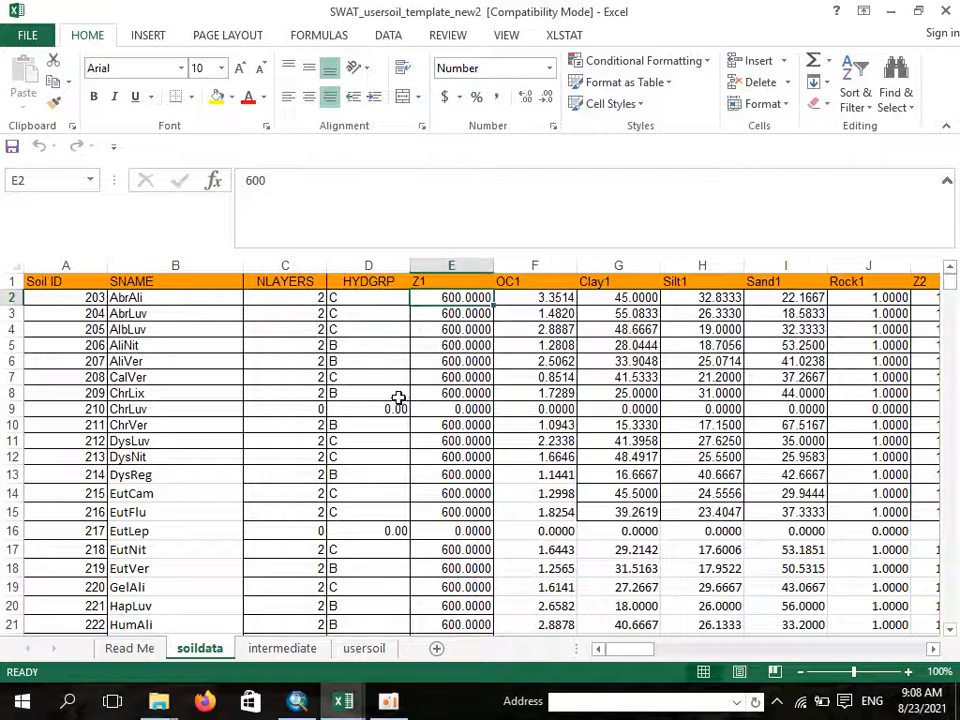
pyautogui.moveTo(348, 701)
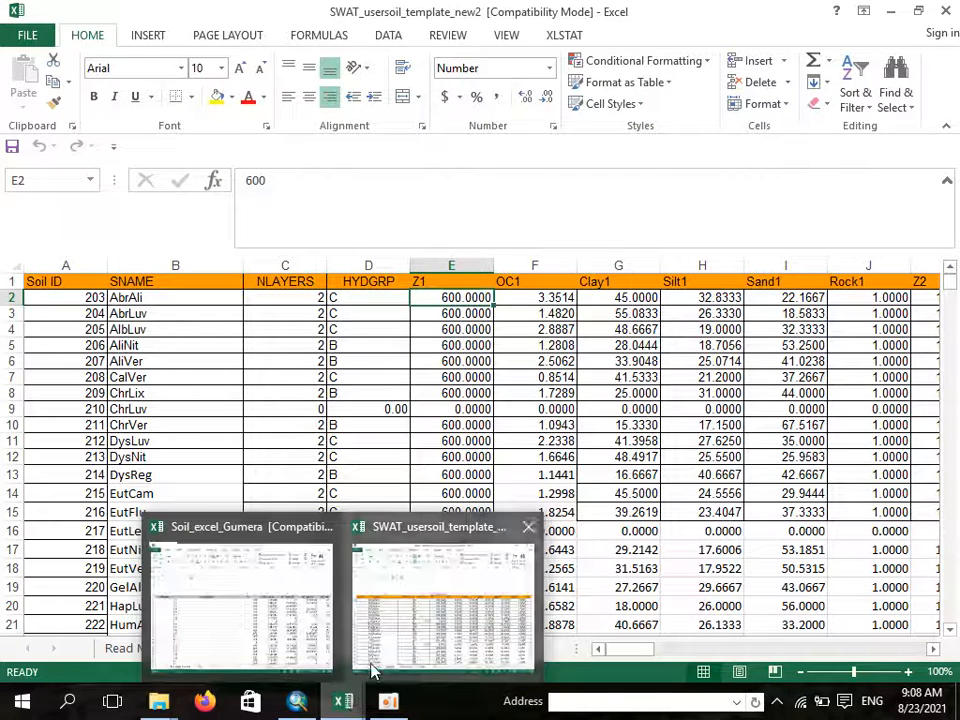
pyautogui.click(317, 645)
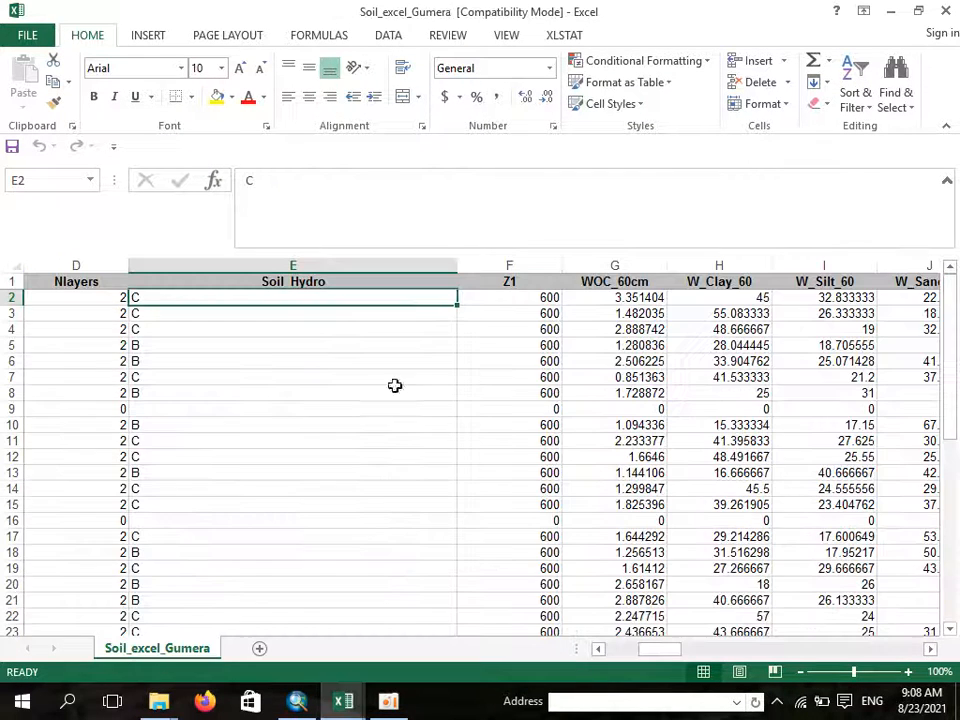
pyautogui.click(538, 298)
pyautogui.moveTo(350, 703)
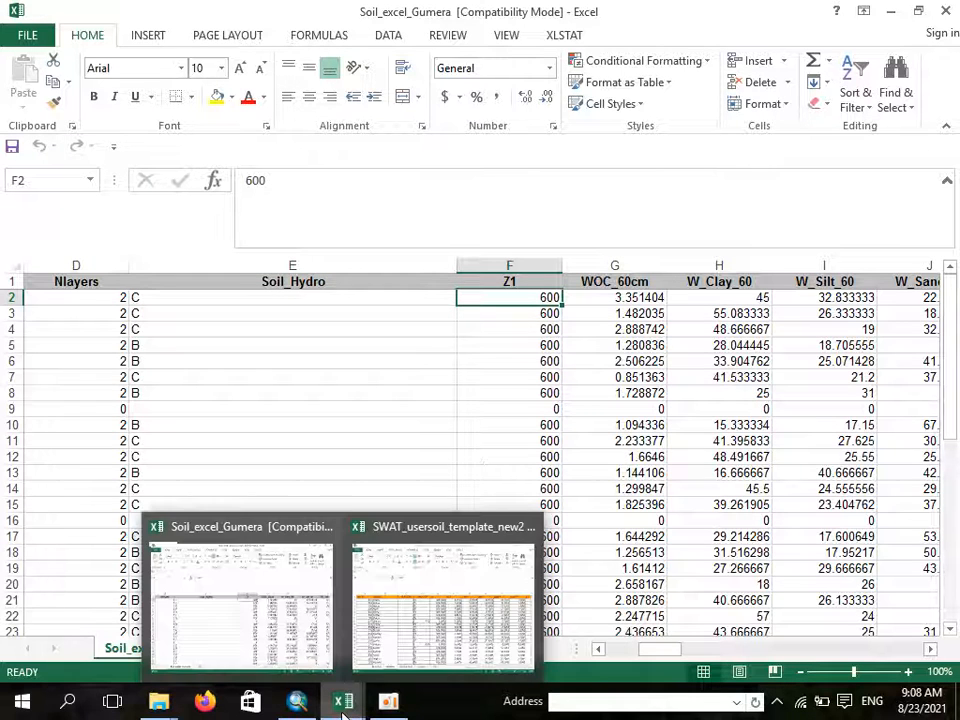
pyautogui.click(418, 645)
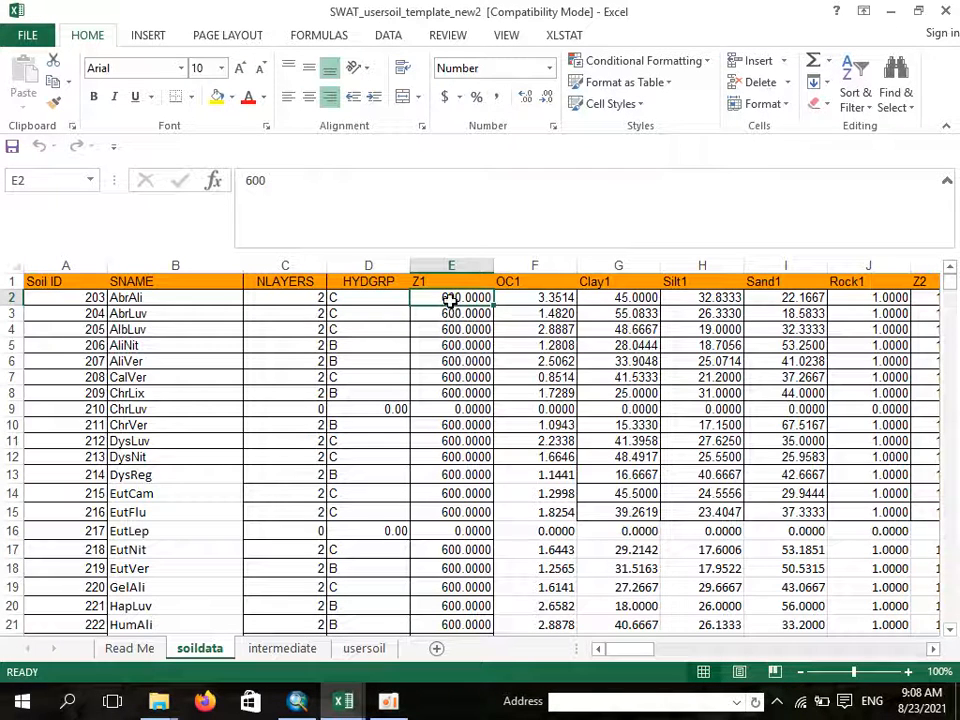
# Step: Match the template's OC1 column to WOC_60cm in Soil_excel_Gumera and inspect the W_Clay_60, W_Silt_60 and W_Sand_60 columns
pyautogui.click(516, 298)
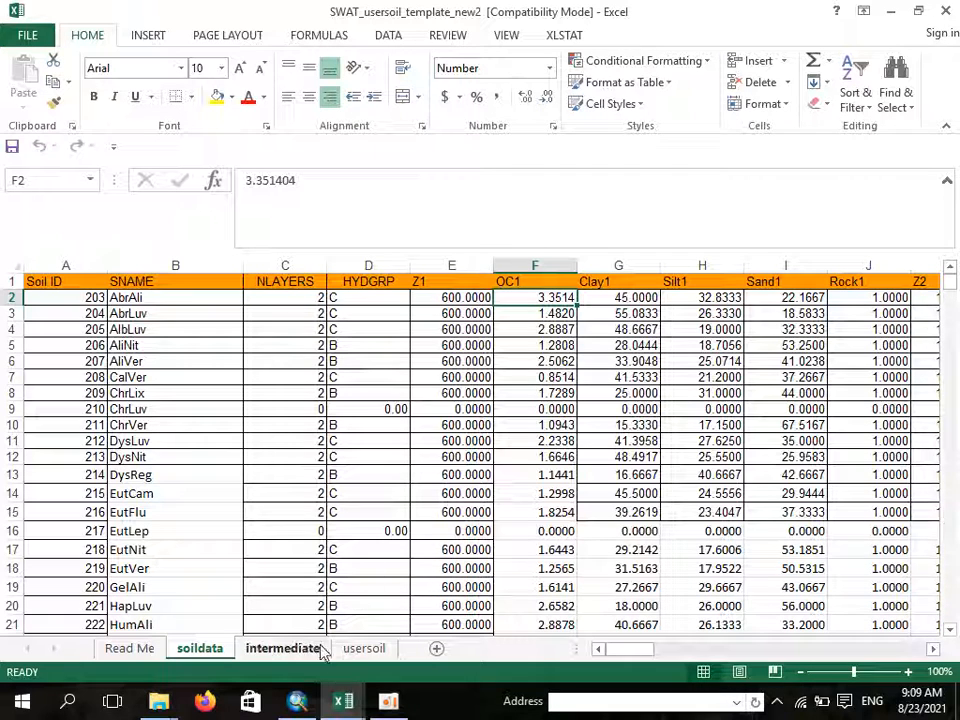
pyautogui.moveTo(350, 710)
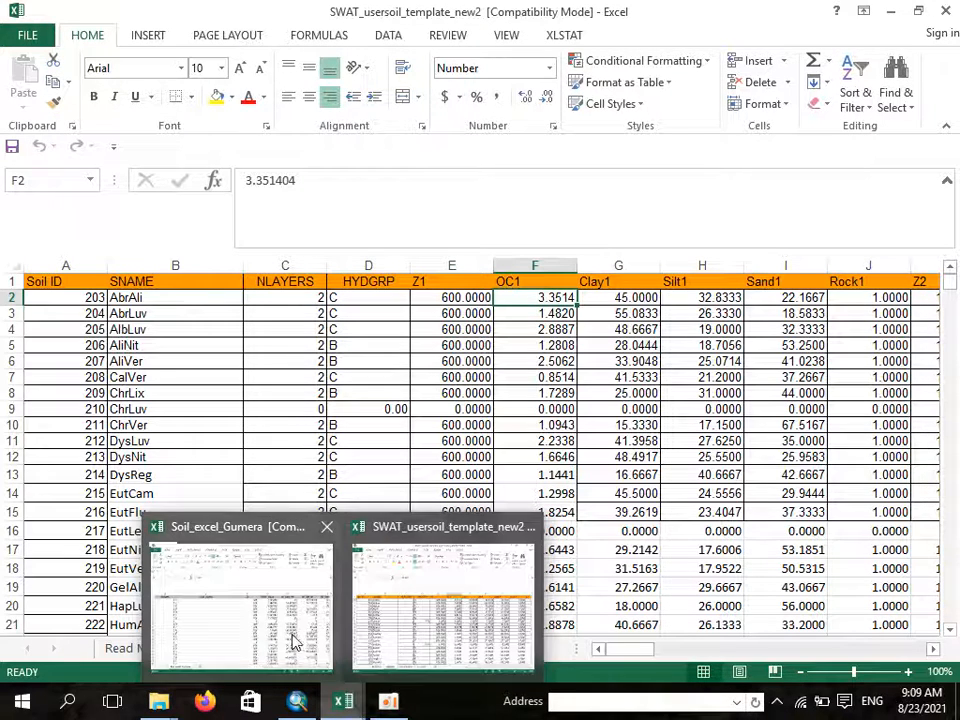
pyautogui.click(257, 530)
pyautogui.click(622, 298)
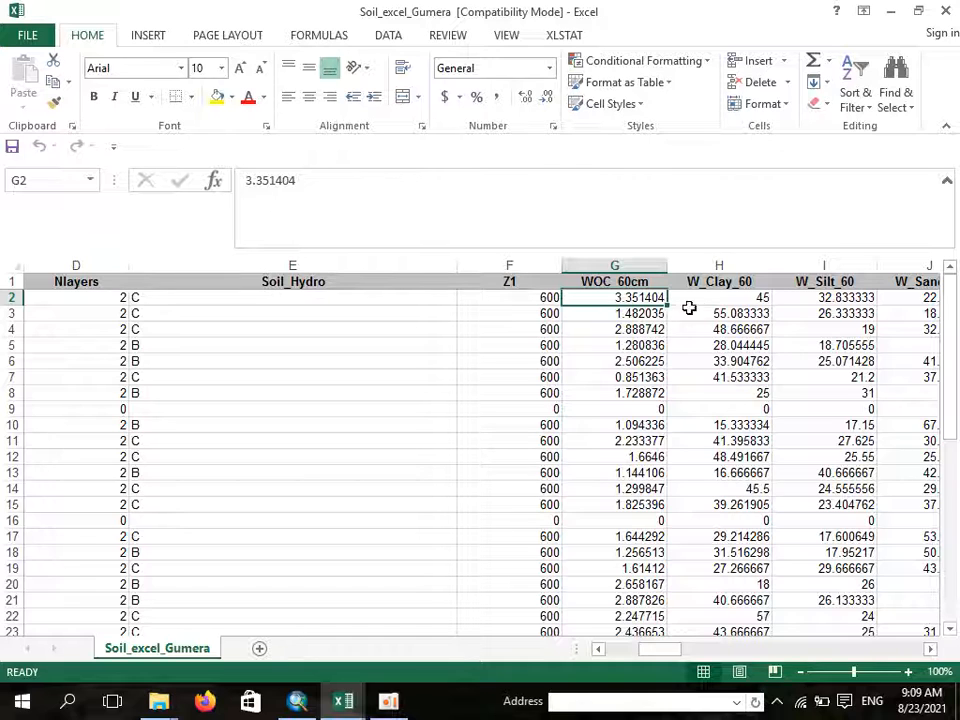
pyautogui.click(760, 296)
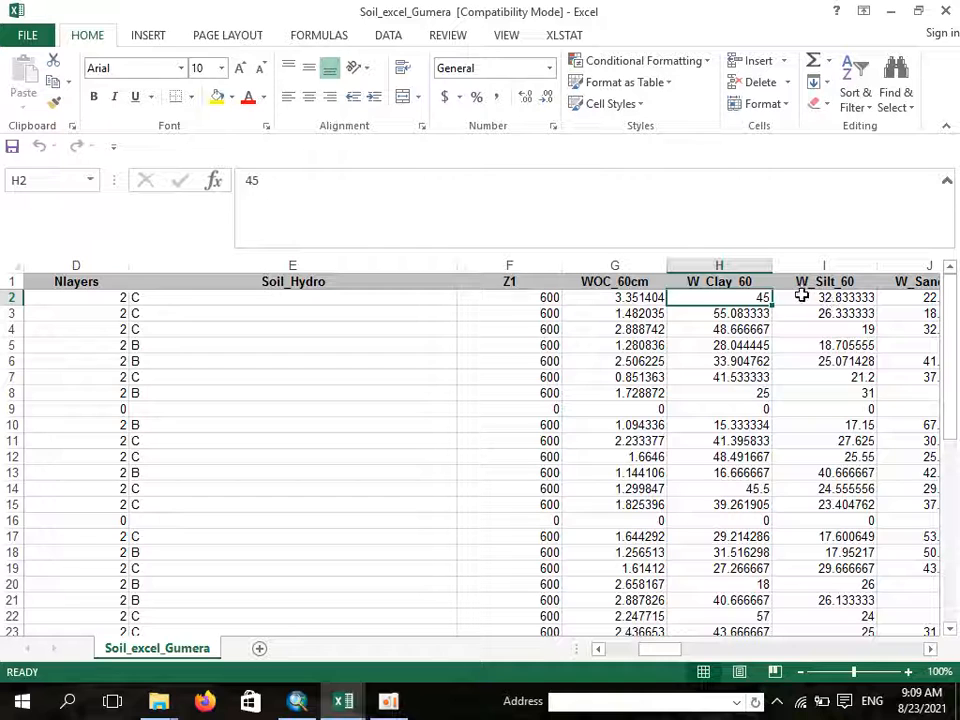
pyautogui.click(855, 296)
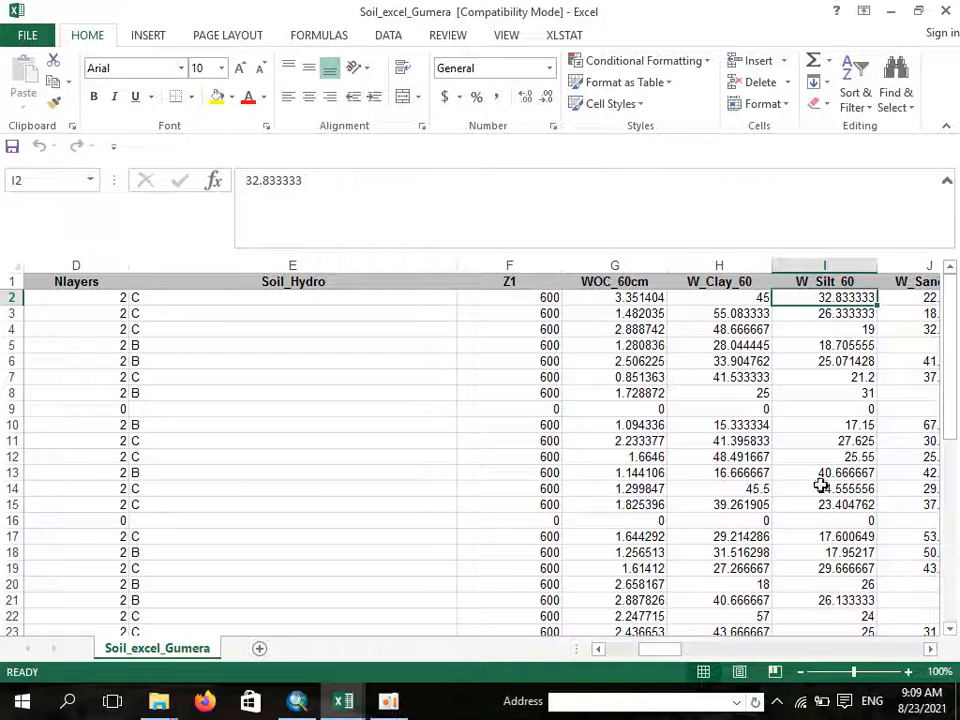
pyautogui.click(930, 650)
pyautogui.click(930, 650)
pyautogui.click(930, 650)
pyautogui.click(930, 650)
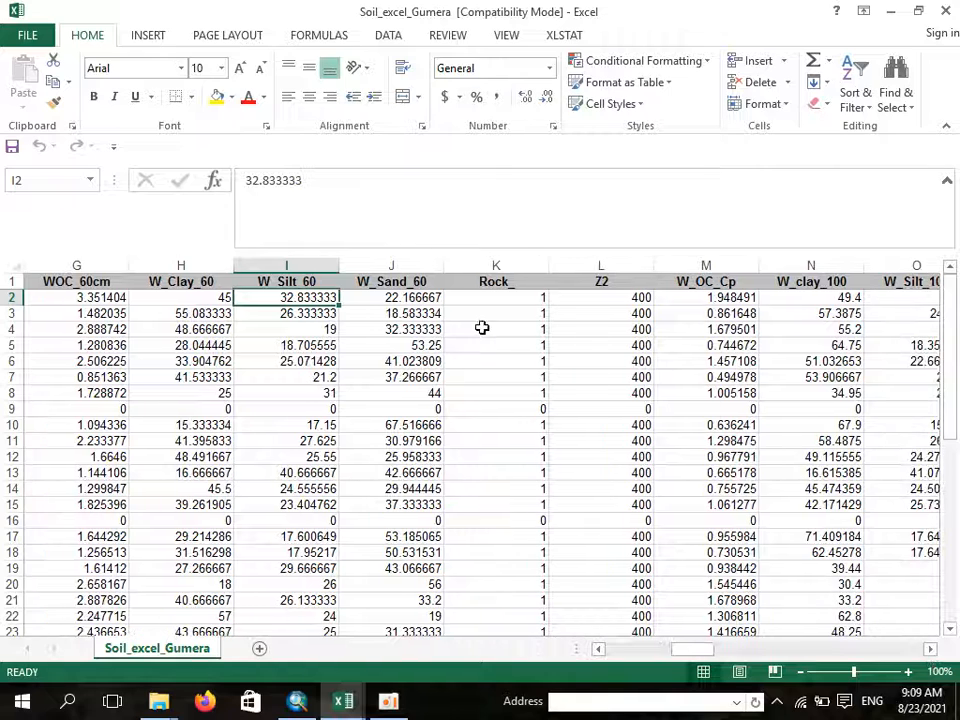
pyautogui.click(400, 296)
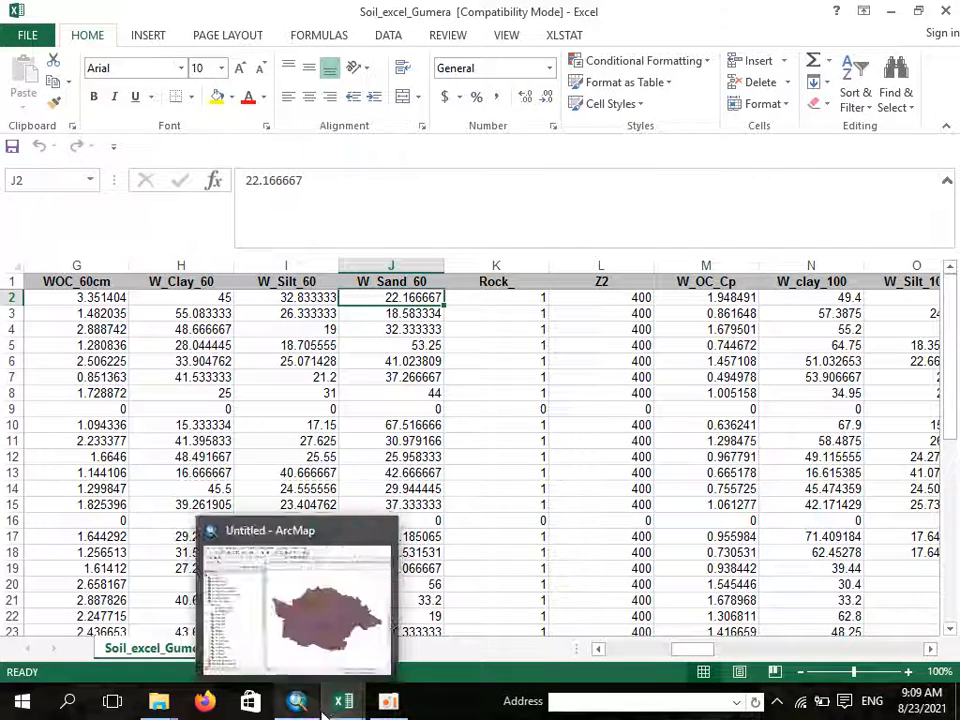
# Step: Switch to the template workbook and check the first-layer Clay1, Silt1, Sand1 and Rock1 columns on the soildata sheet
pyautogui.moveTo(340, 700)
pyautogui.click(358, 652)
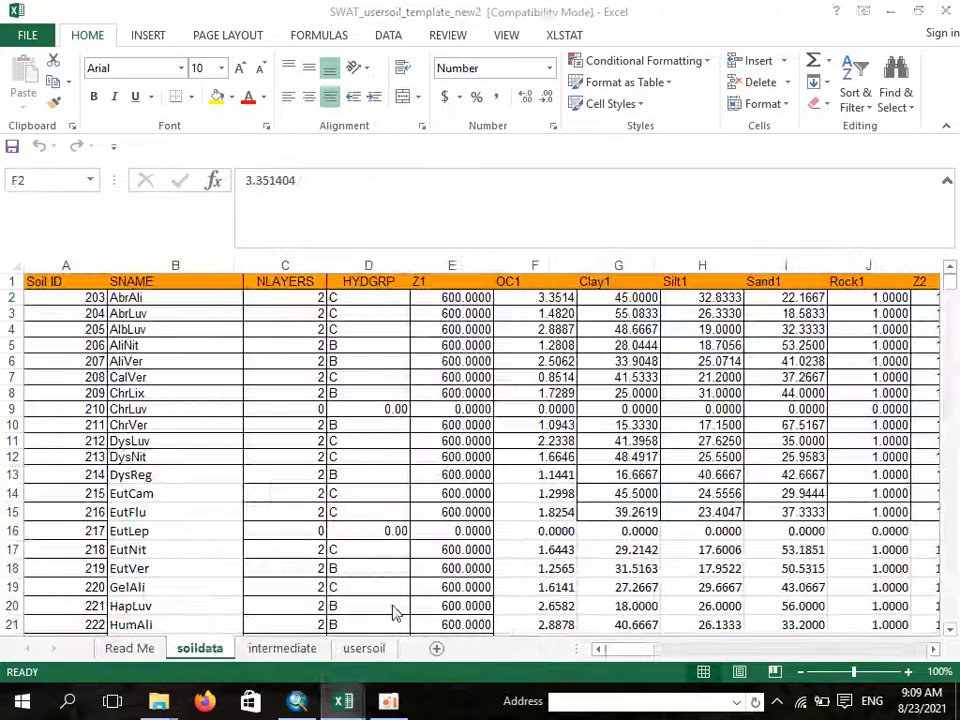
pyautogui.click(612, 300)
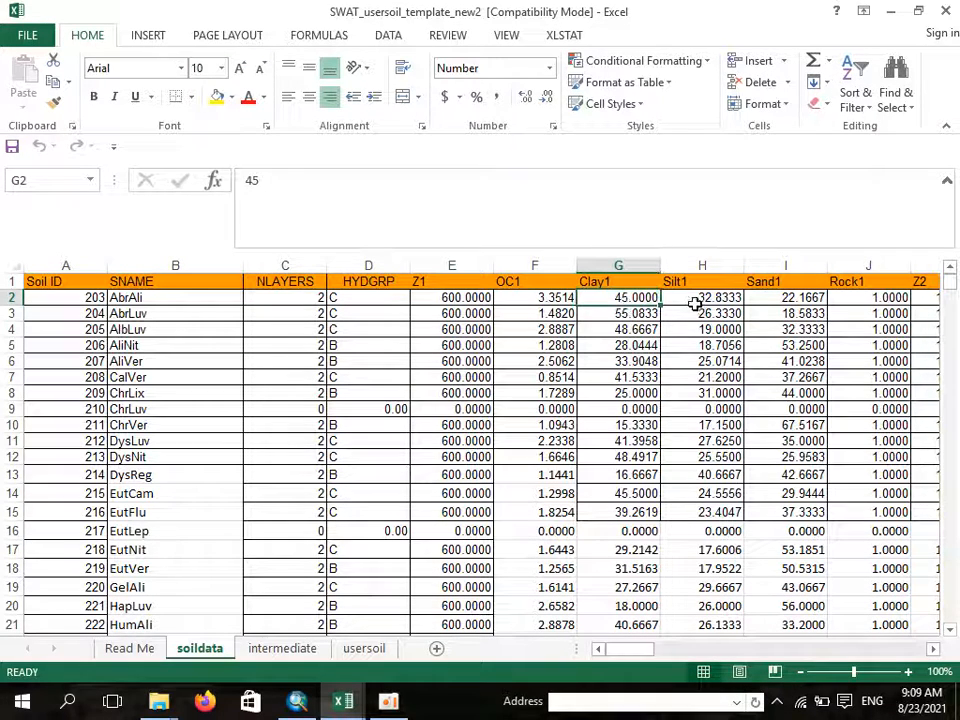
pyautogui.click(730, 299)
pyautogui.click(771, 297)
pyautogui.click(864, 299)
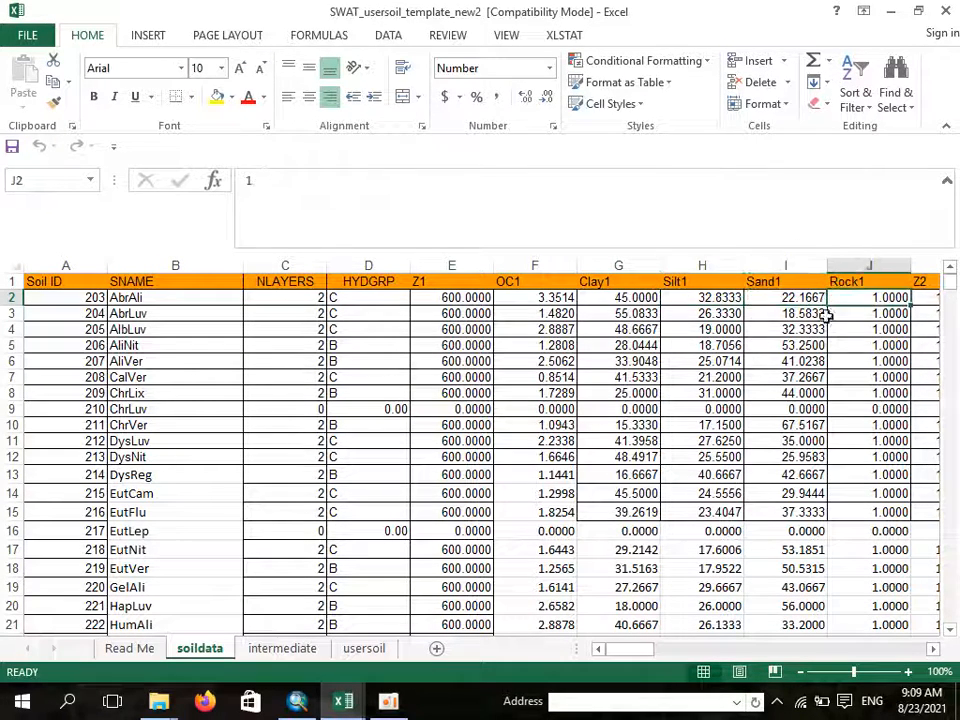
# Step: Check the second-layer depth column Z2 on the template's soildata sheet and return to the Soil_excel_Gumera workbook
pyautogui.click(932, 648)
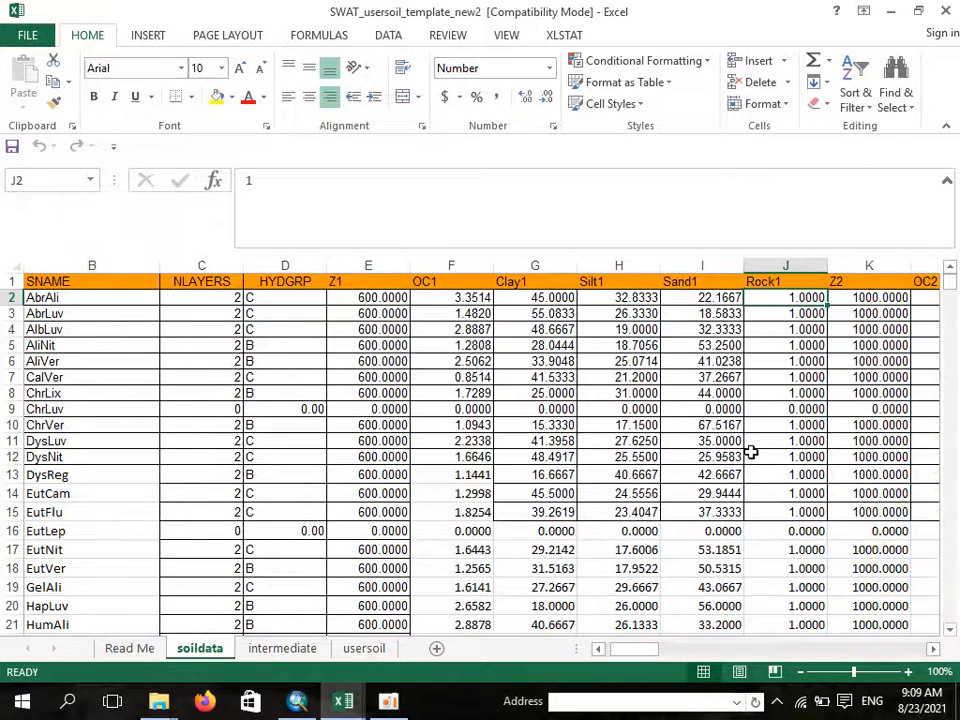
pyautogui.click(750, 454)
pyautogui.click(853, 297)
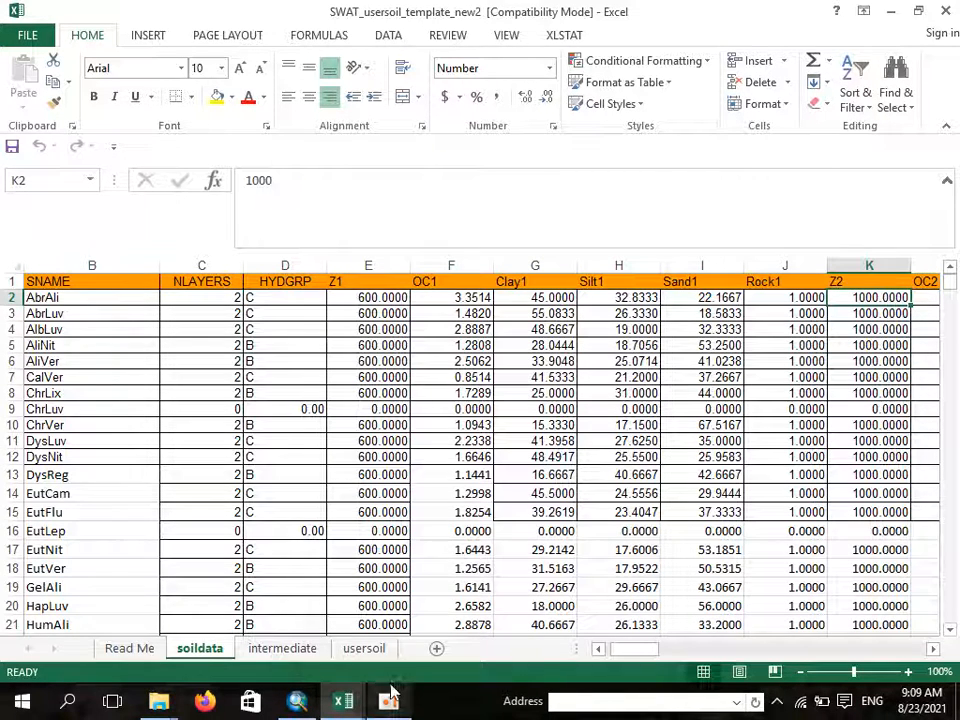
pyautogui.moveTo(343, 700)
pyautogui.click(300, 636)
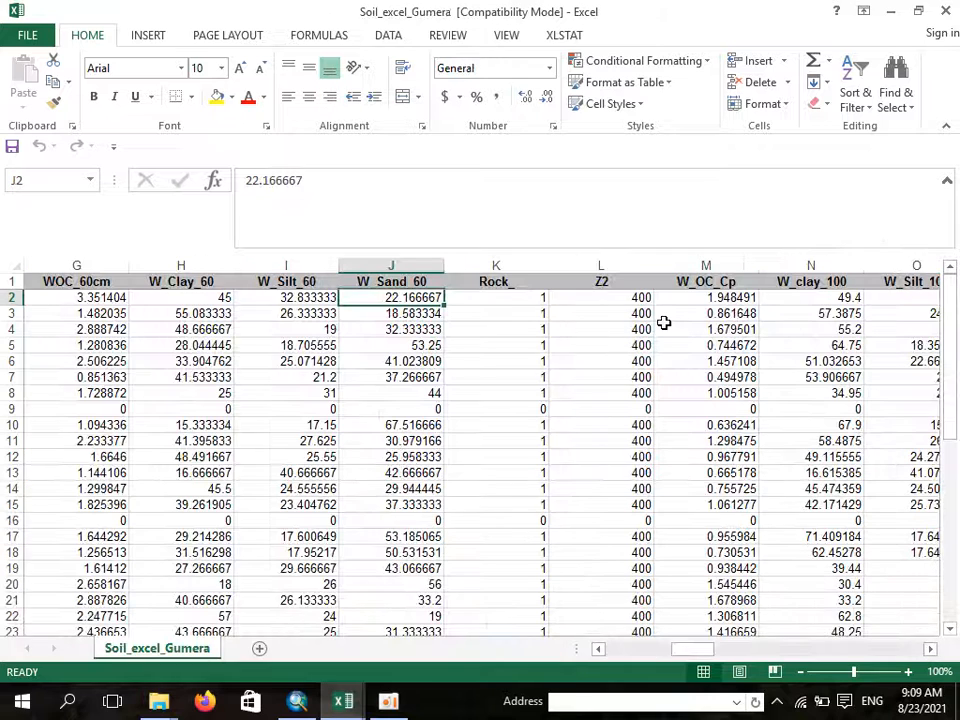
# Step: Compare the first- and second-layer depth columns Z1 and Z2 in the opening rows of Soil_excel_Gumera
pyautogui.click(620, 298)
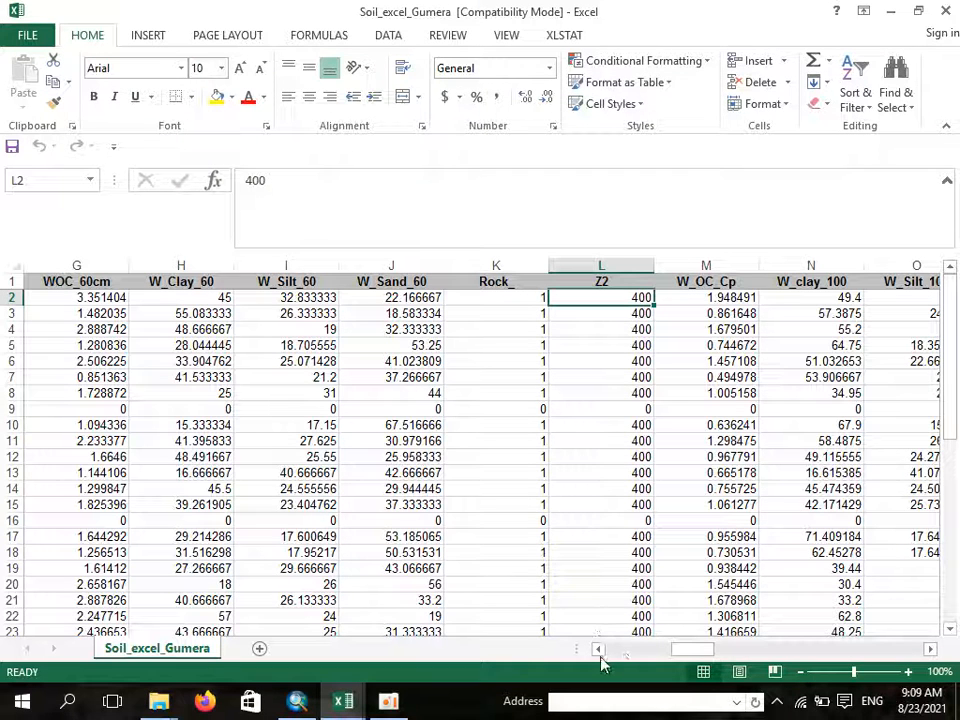
pyautogui.click(598, 649)
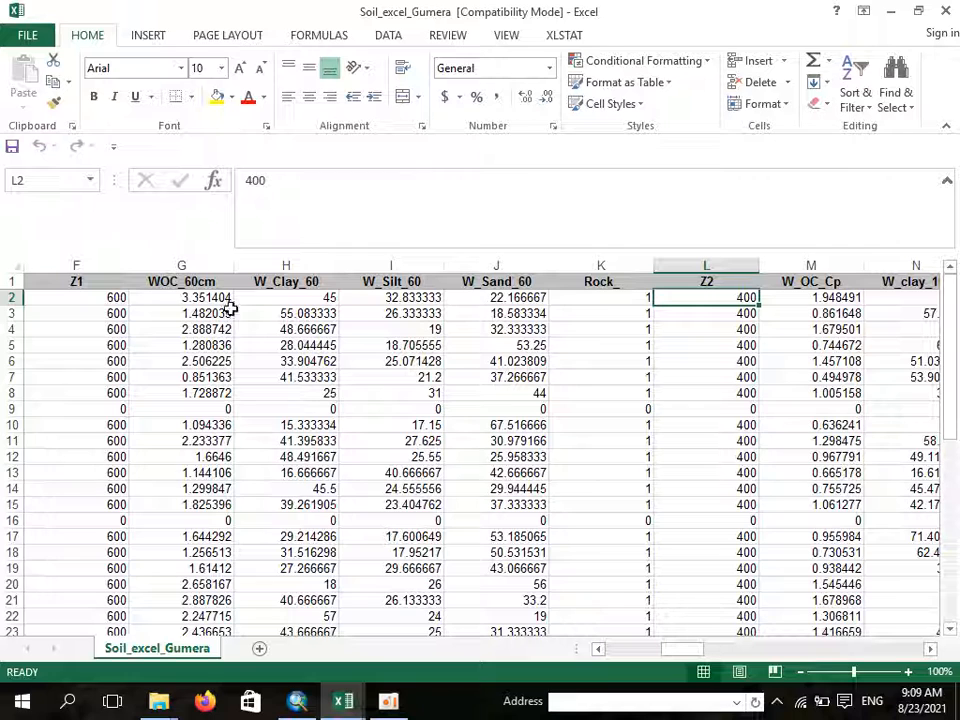
pyautogui.click(118, 298)
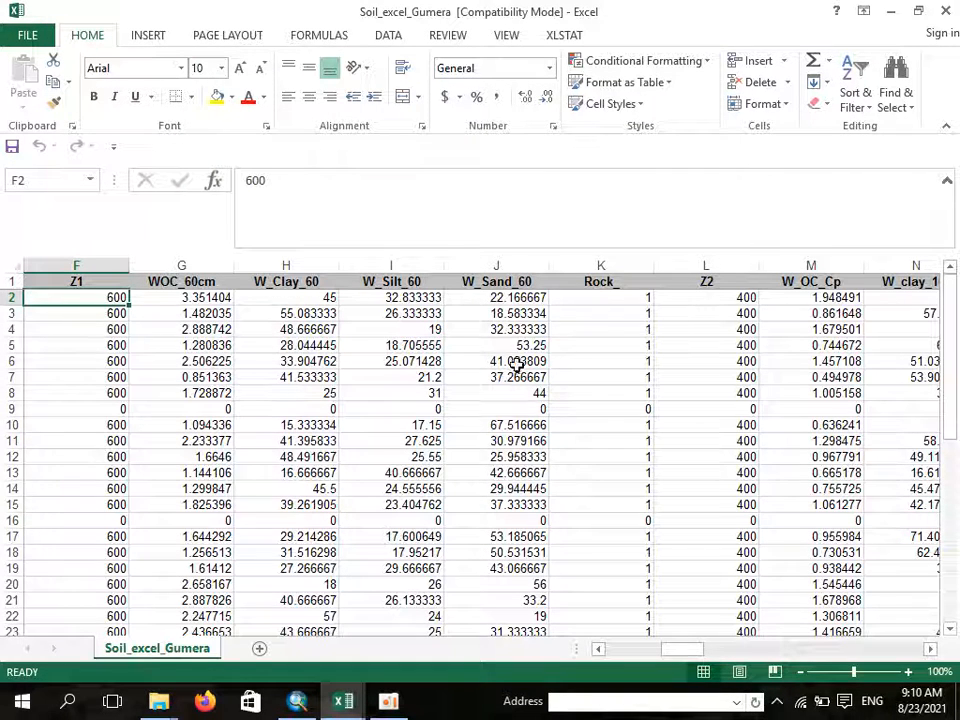
pyautogui.press('Down')
pyautogui.click(692, 312)
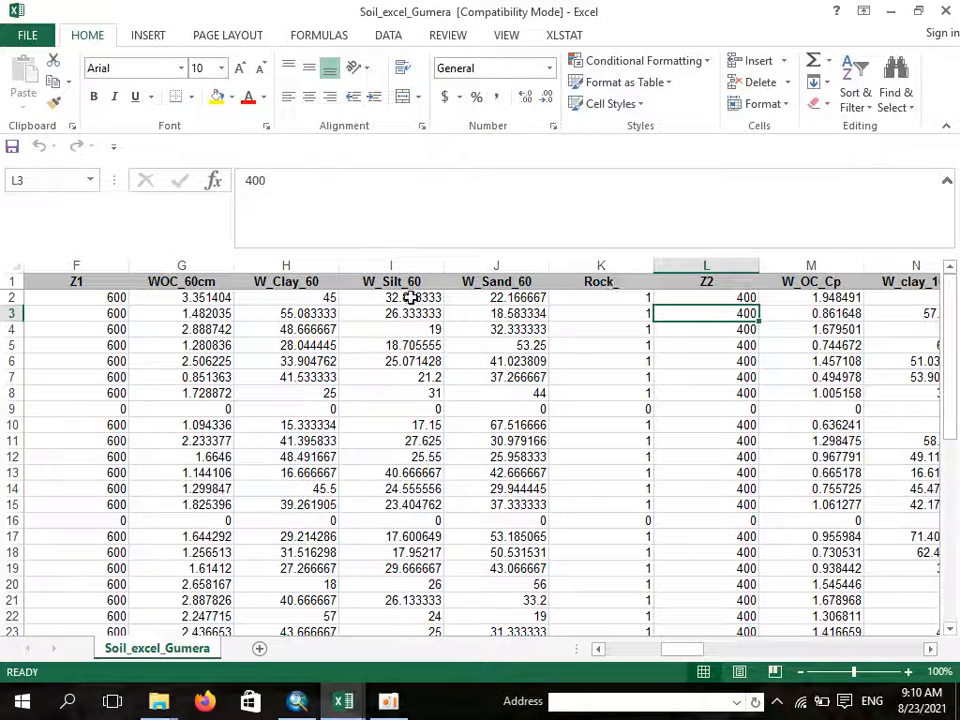
pyautogui.click(132, 298)
pyautogui.click(692, 299)
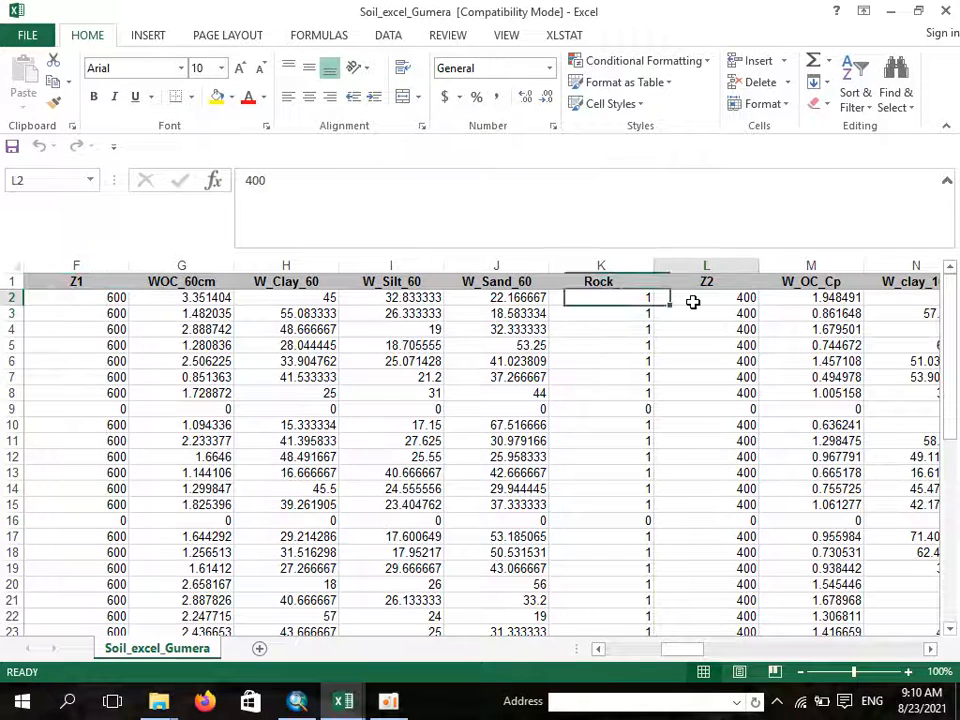
pyautogui.click(110, 313)
pyautogui.press('Up')
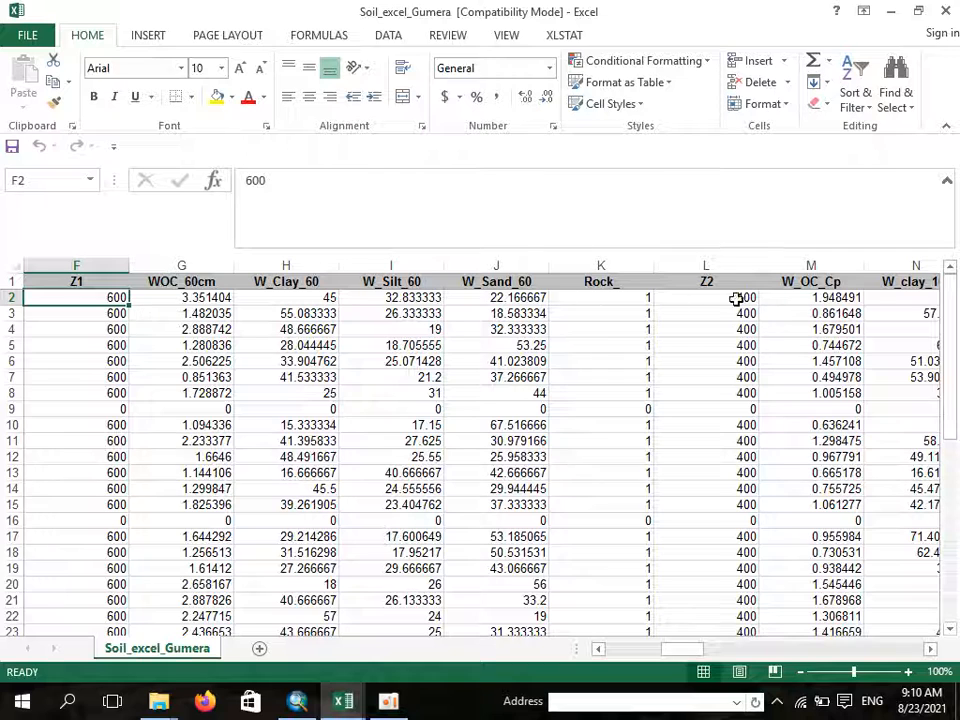
pyautogui.click(751, 300)
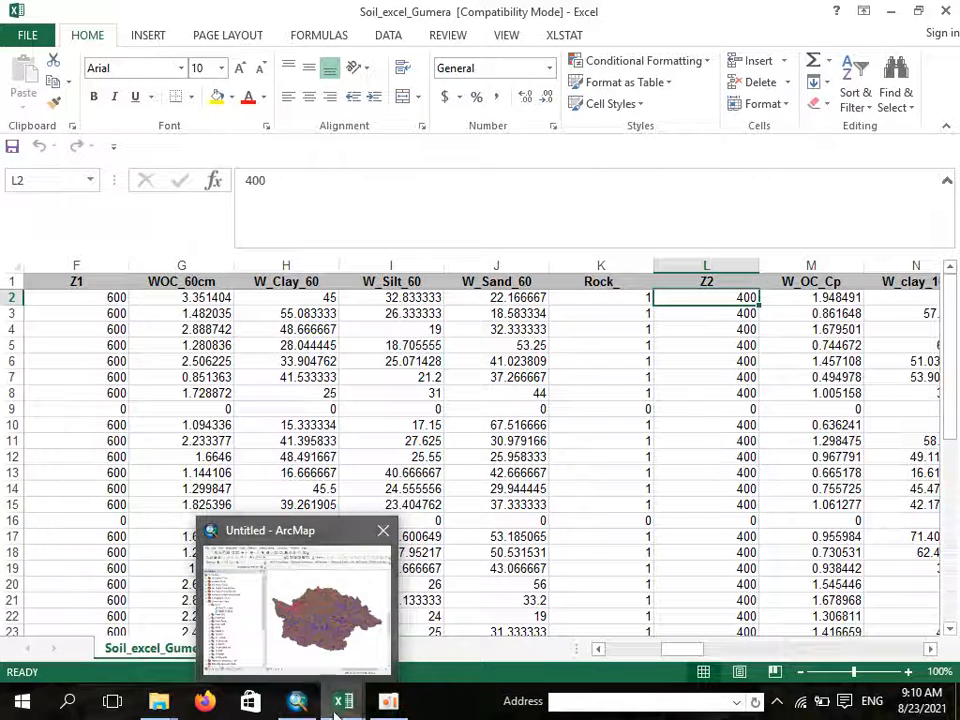
# Step: Match the OC2 column on the SWAT_usersoil_template_new2 soildata sheet to W_OC_Cp in Soil_excel_Gumera
pyautogui.moveTo(340, 705)
pyautogui.click(424, 640)
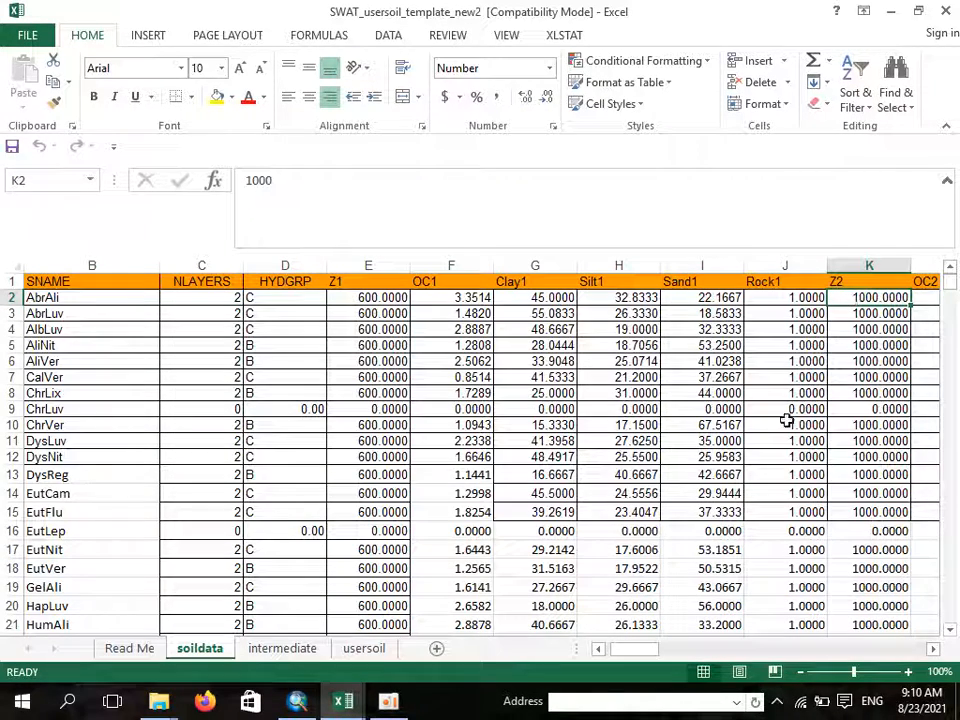
pyautogui.click(934, 646)
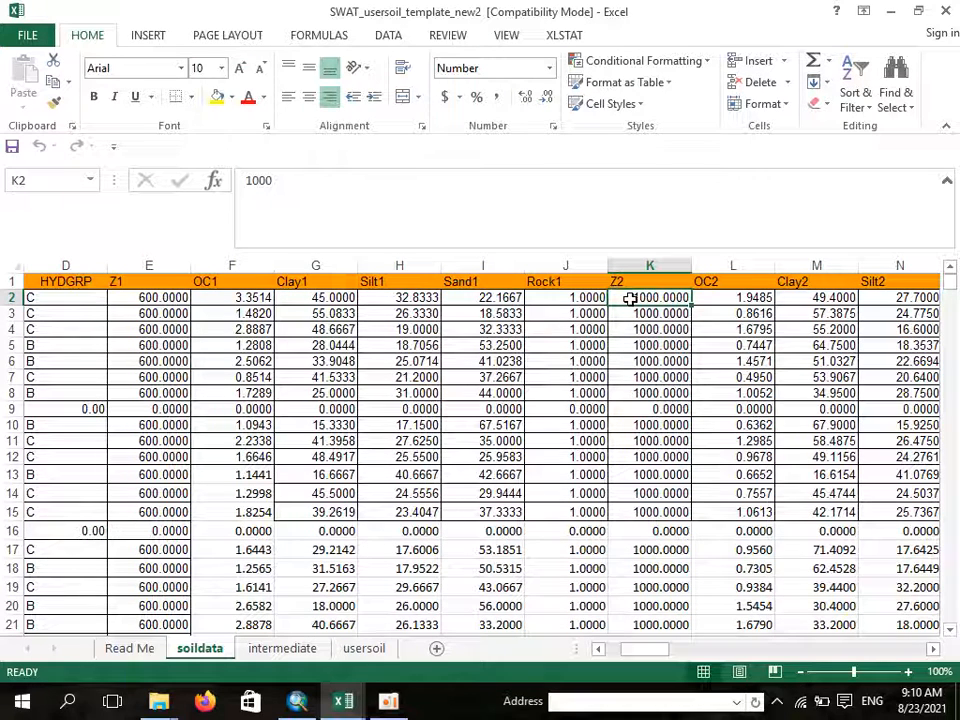
pyautogui.click(723, 300)
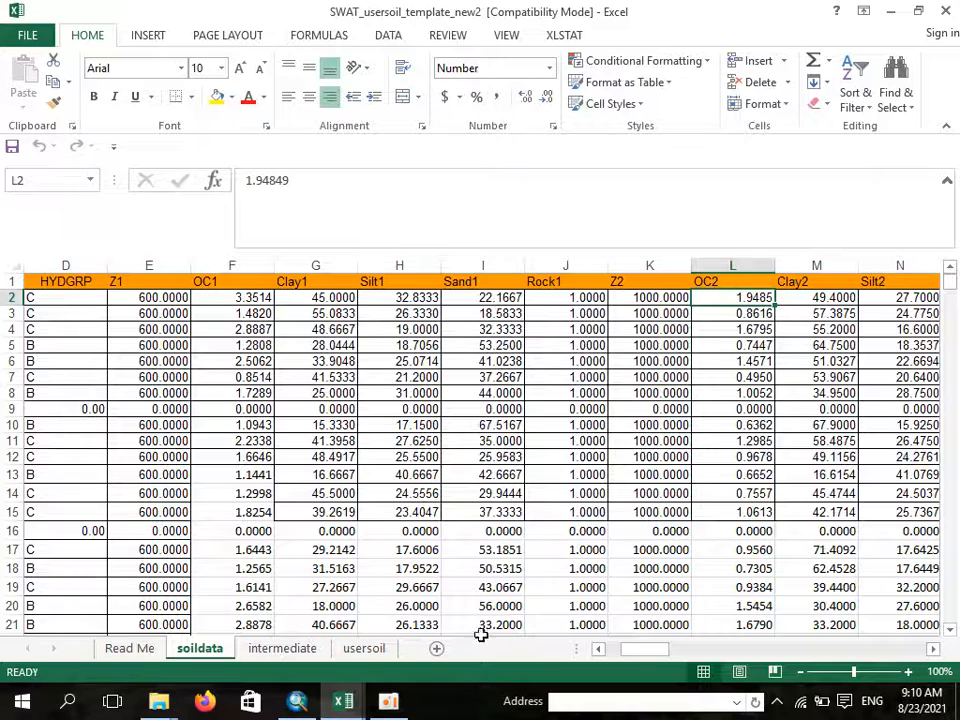
pyautogui.moveTo(347, 708)
pyautogui.click(302, 620)
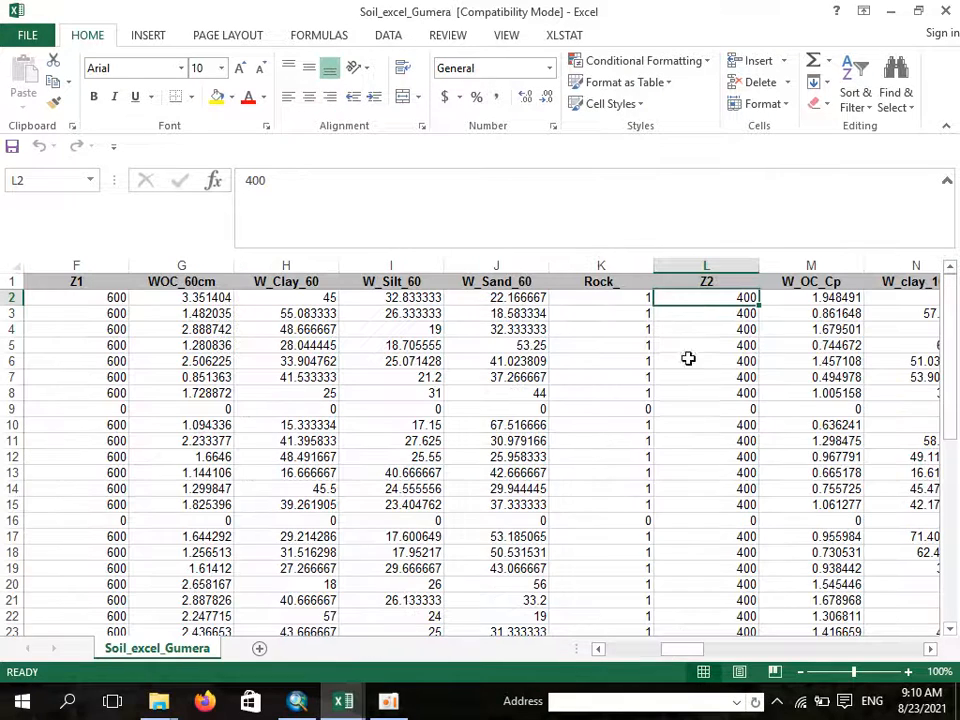
pyautogui.click(800, 302)
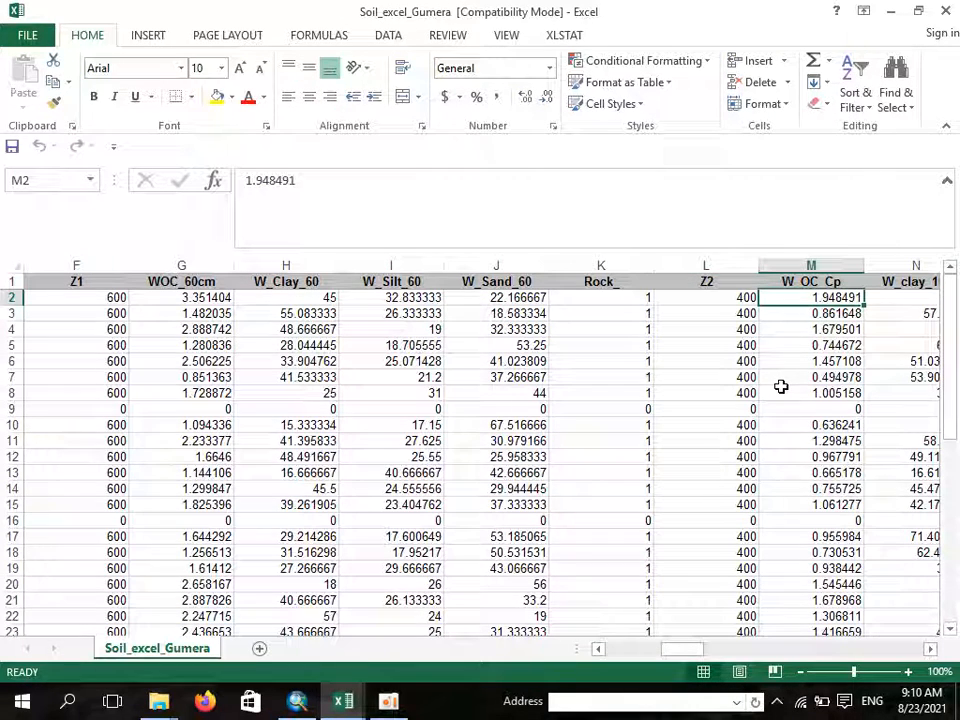
# Step: Return to the SWAT_usersoil_template_new2 workbook and check the second-layer Clay2 and Sand2 columns on the soildata sheet
pyautogui.moveTo(336, 710)
pyautogui.click(378, 643)
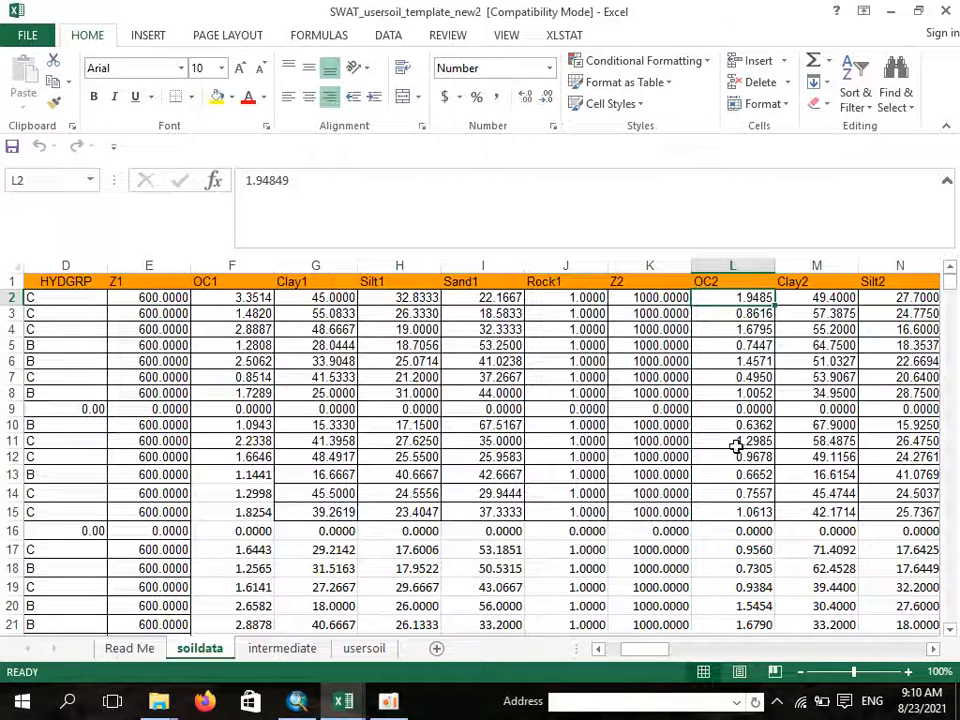
pyautogui.click(814, 298)
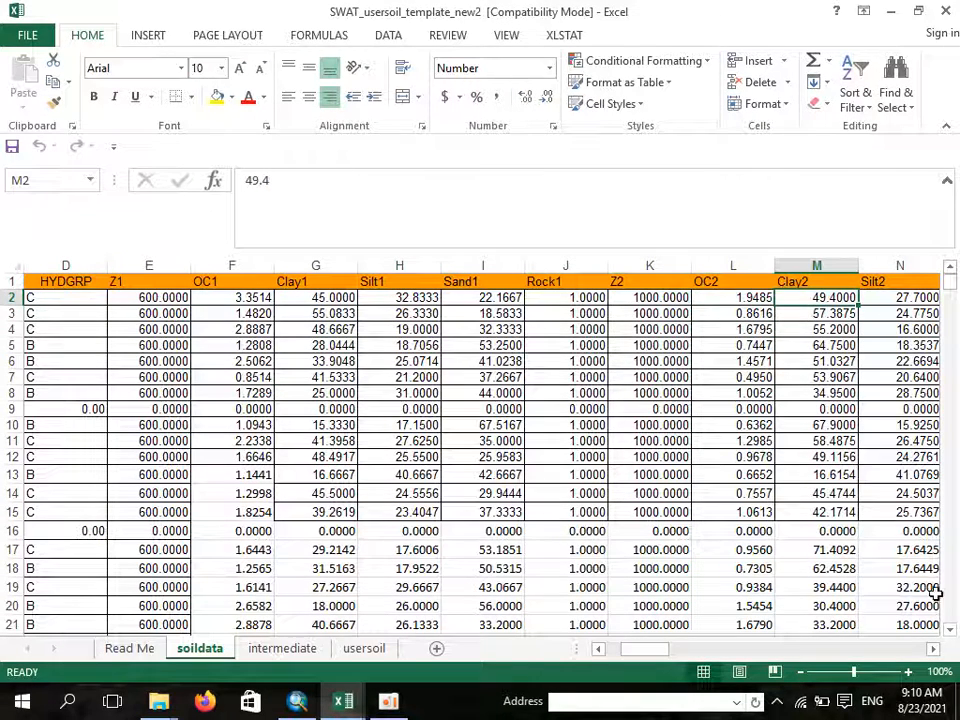
pyautogui.hscroll(4, 766, 494)
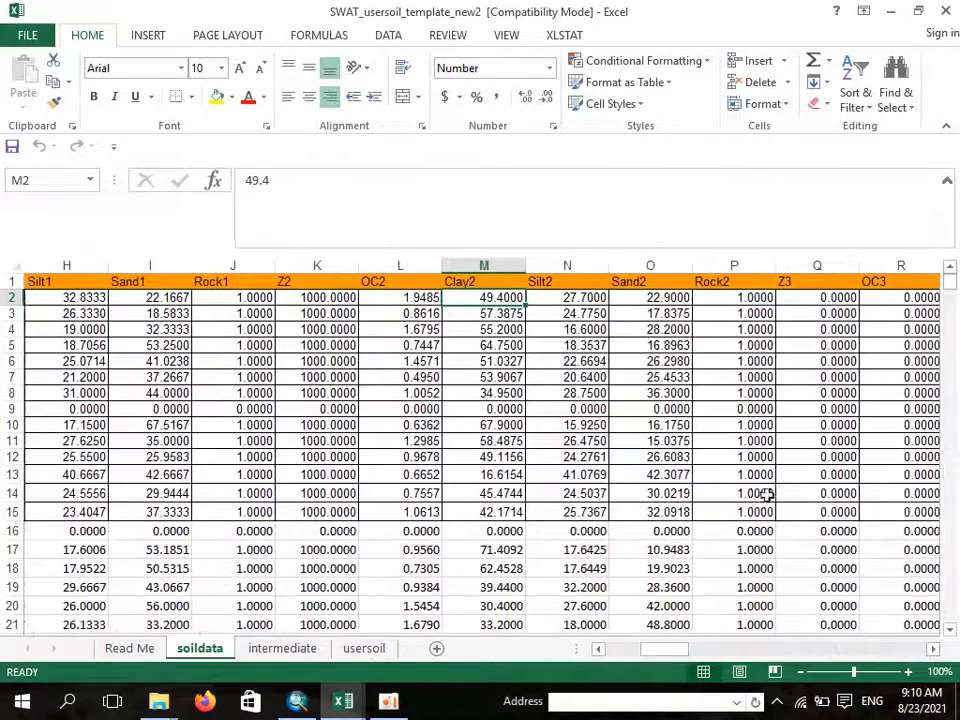
pyautogui.click(625, 298)
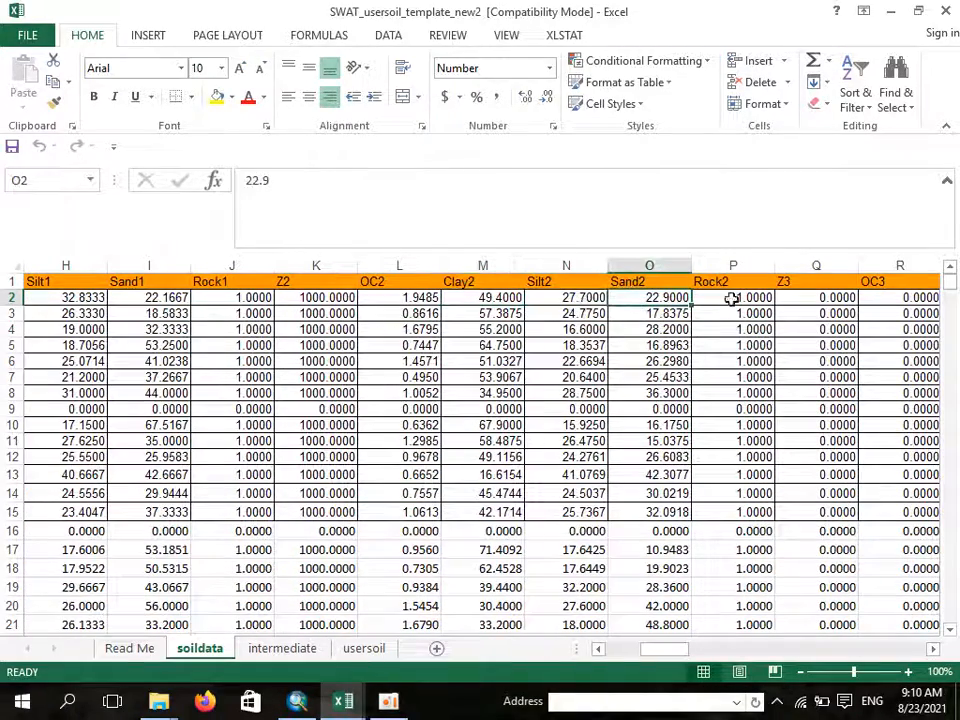
# Step: Examine the remaining soil layer columns on the soildata sheet, from Z3 through the tenth layer starting at Z10
pyautogui.click(932, 648)
pyautogui.click(932, 648)
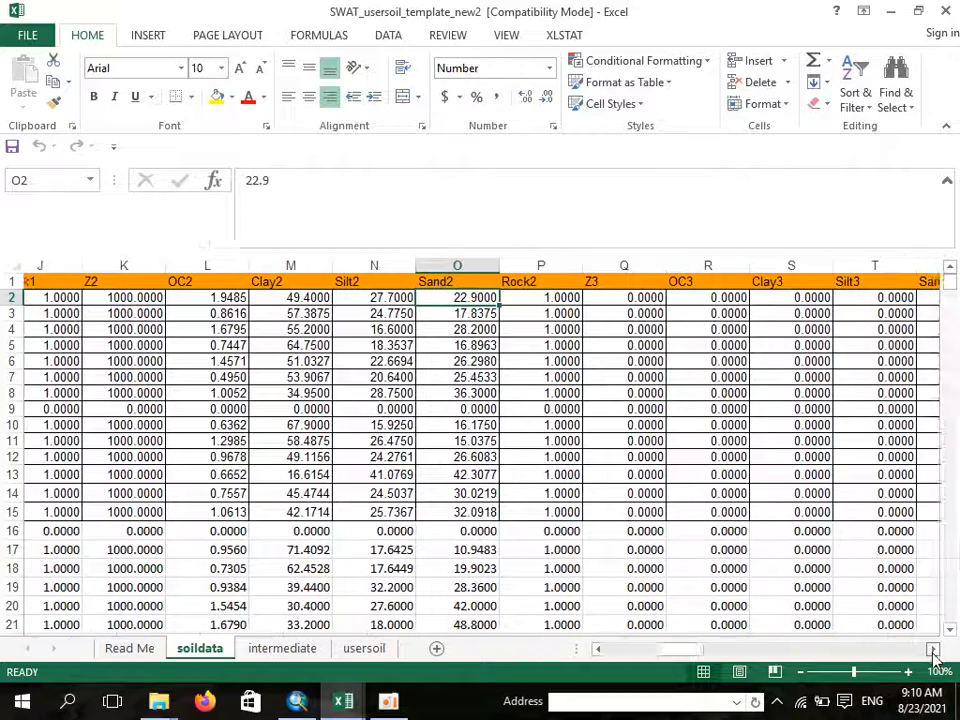
pyautogui.click(932, 649)
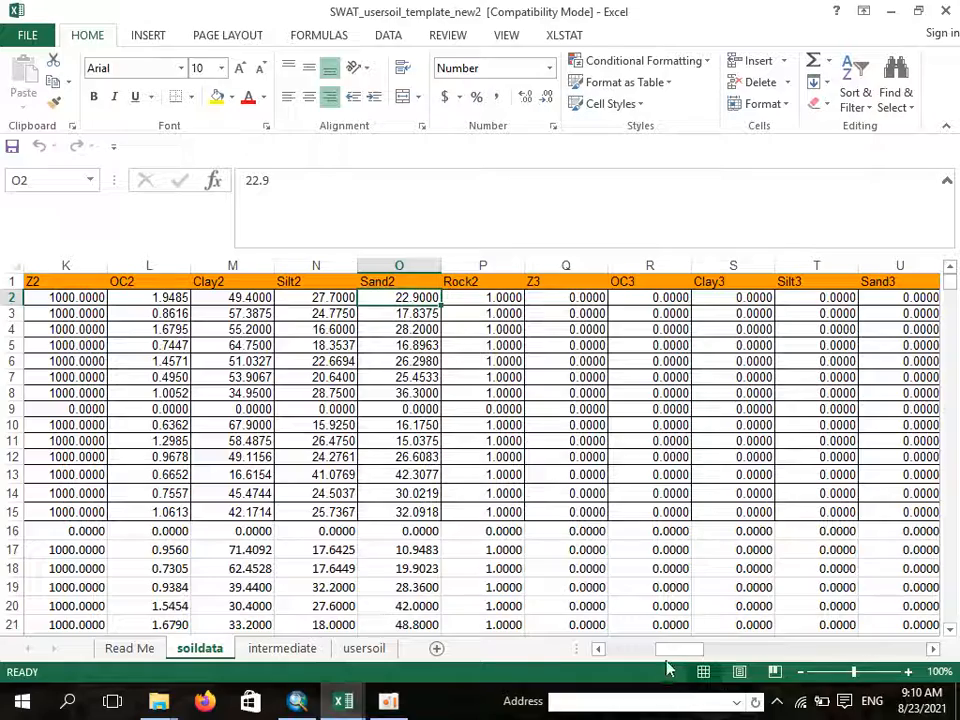
pyautogui.moveTo(677, 655); pyautogui.dragTo(921, 645)
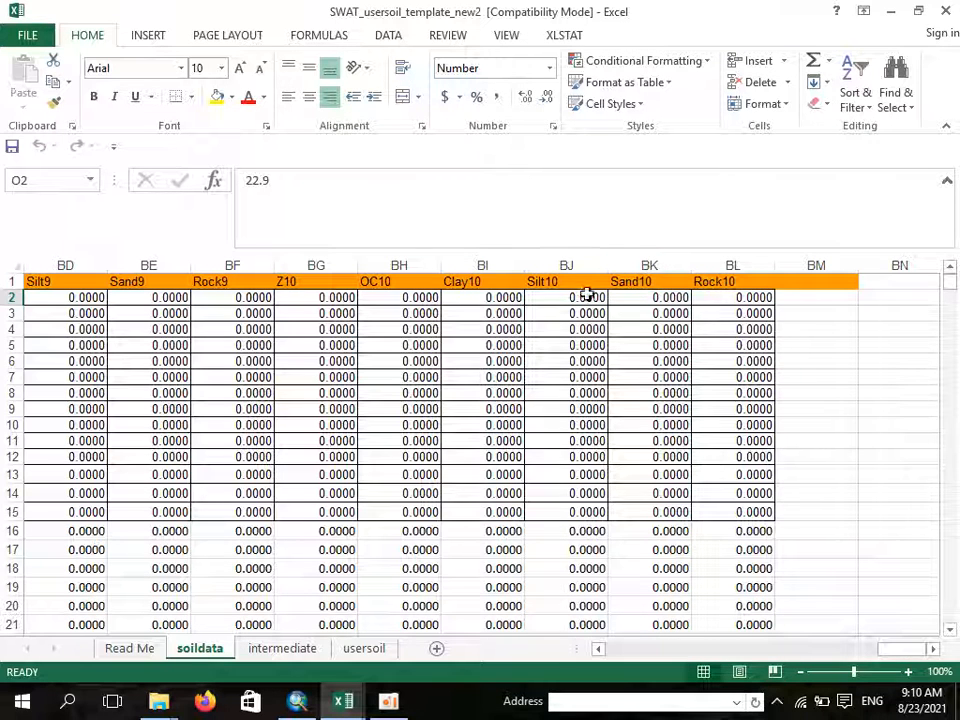
pyautogui.click(296, 293)
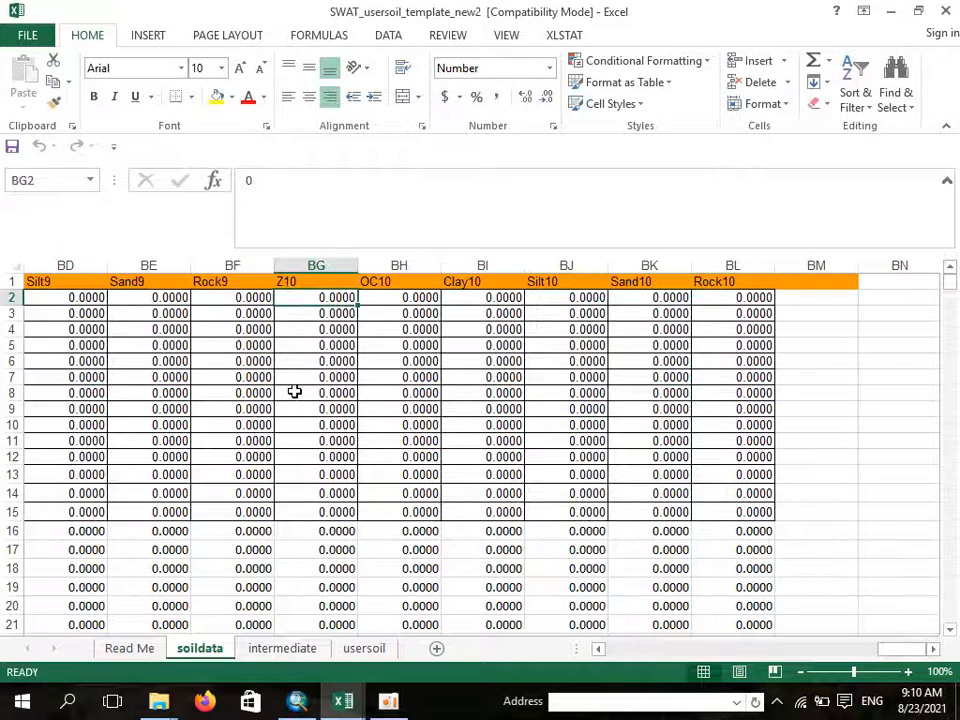
# Step: Review the soildata records from the first Soil ID to the last soil row, including HYDGRP and OC1 entries
pyautogui.moveTo(902, 651); pyautogui.dragTo(587, 655)
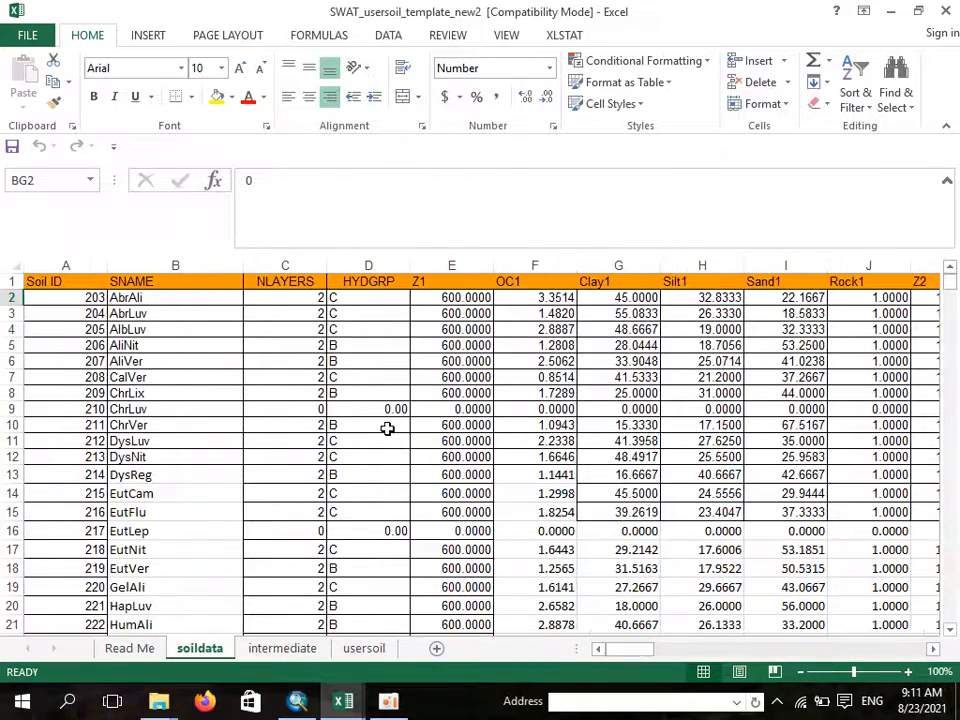
pyautogui.scroll(-3, 396, 392)
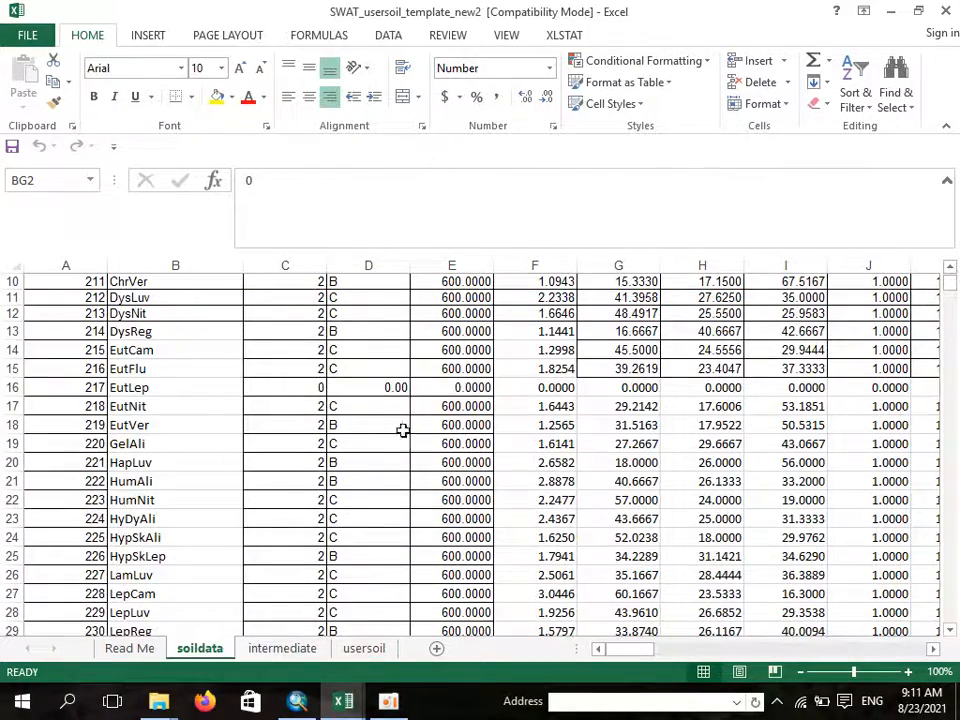
pyautogui.scroll(3, 398, 434)
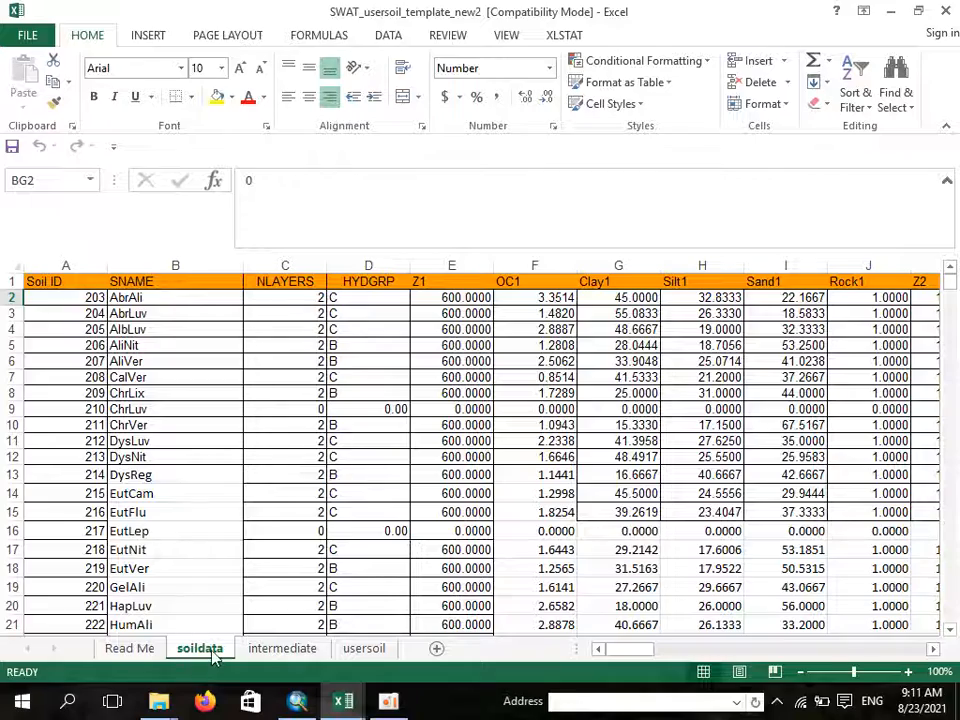
pyautogui.scroll(-4, 405, 465)
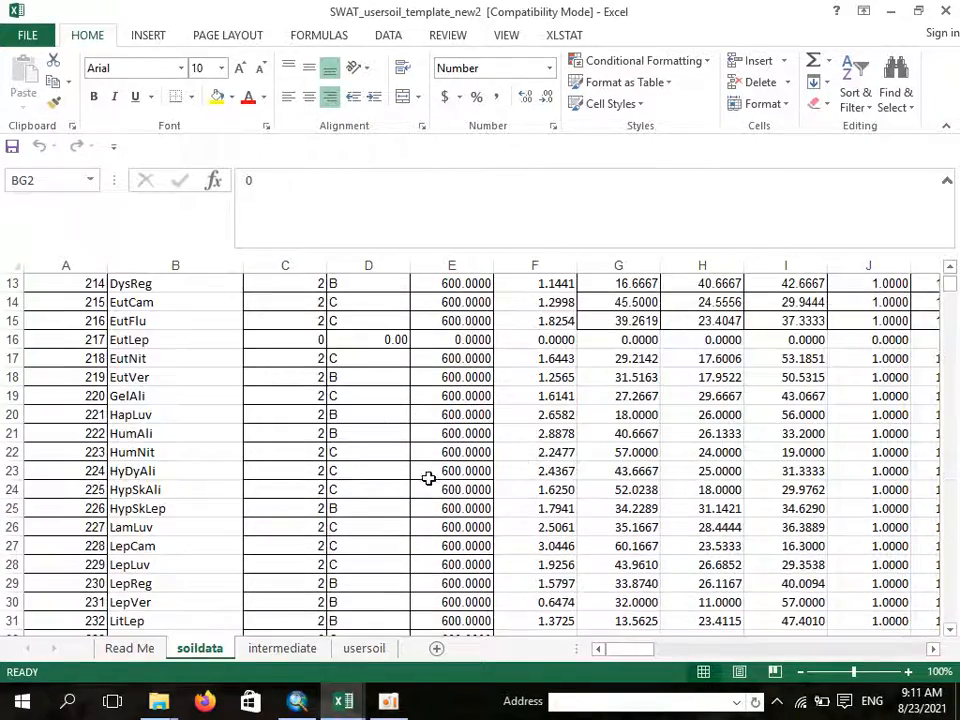
pyautogui.scroll(-5, 446, 487)
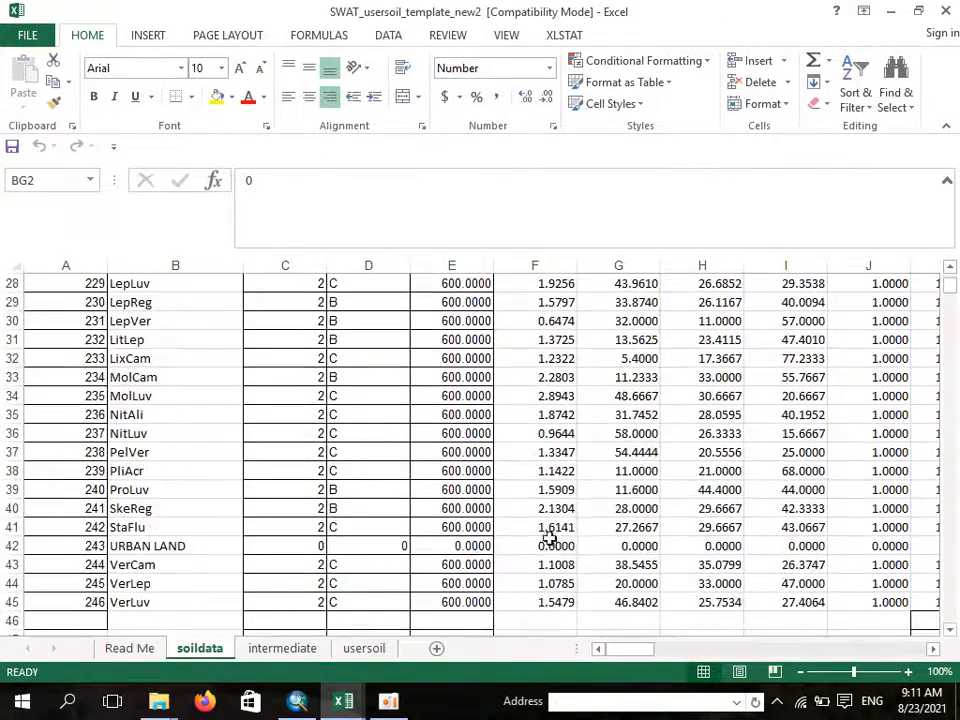
pyautogui.click(360, 528)
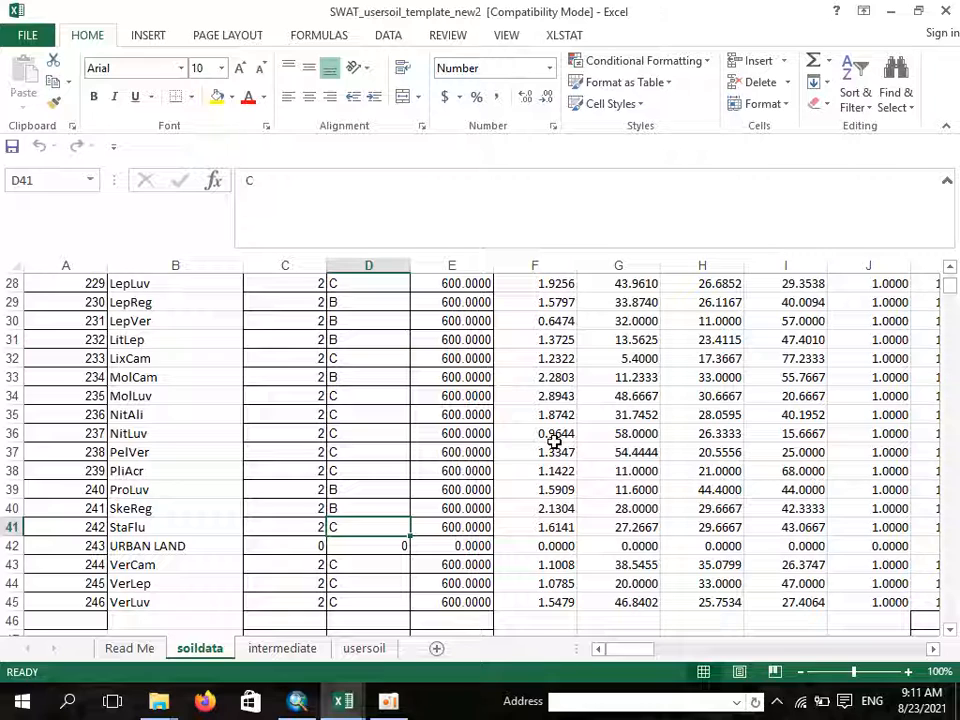
pyautogui.click(540, 430)
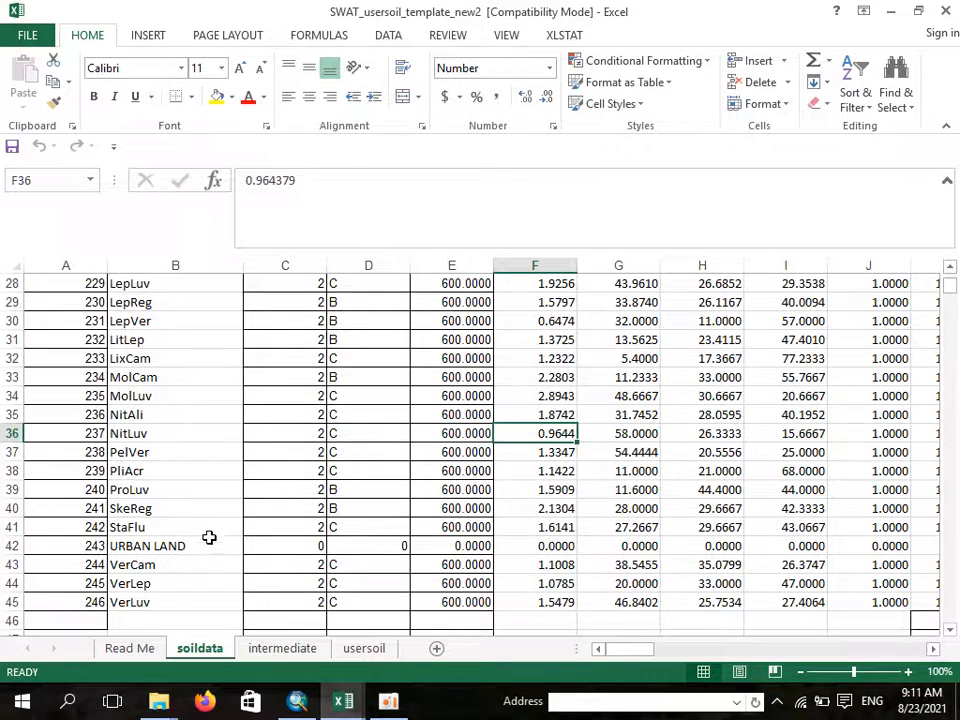
pyautogui.scroll(9, 209, 538)
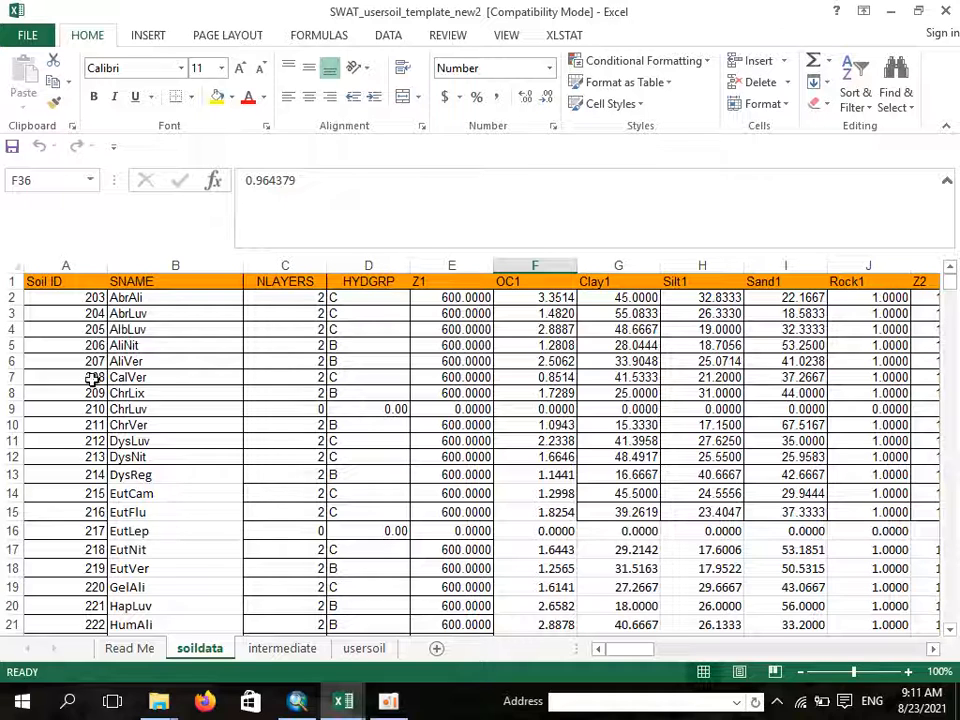
pyautogui.click(86, 297)
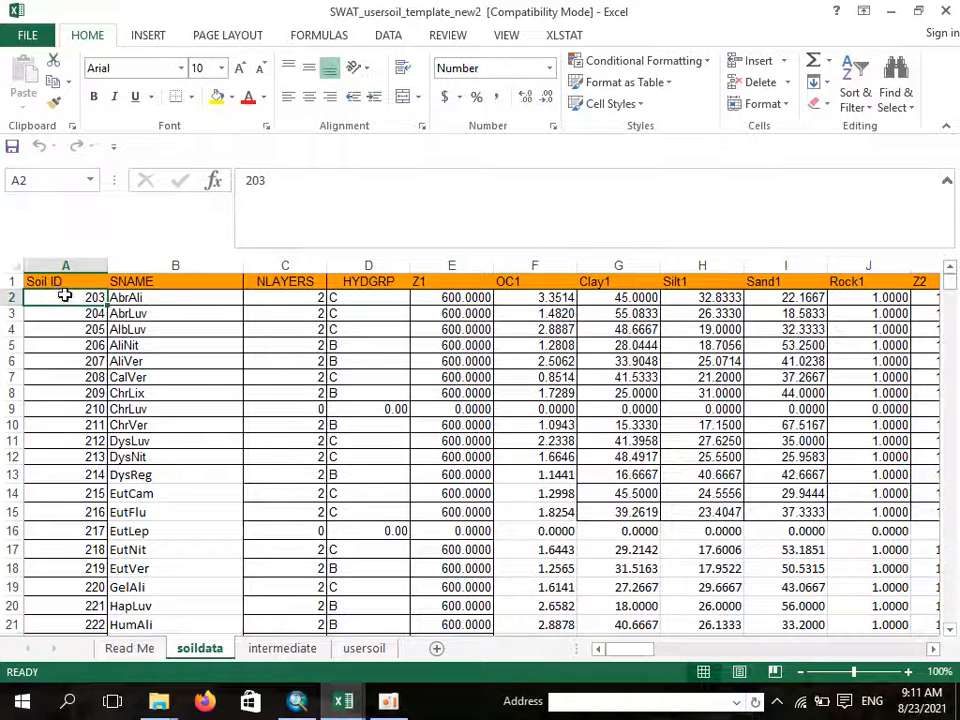
# Step: Minimize both workbooks and open the SWAT2012.mdb Access database from the Andasa 2 folder on drive E
pyautogui.click(892, 11)
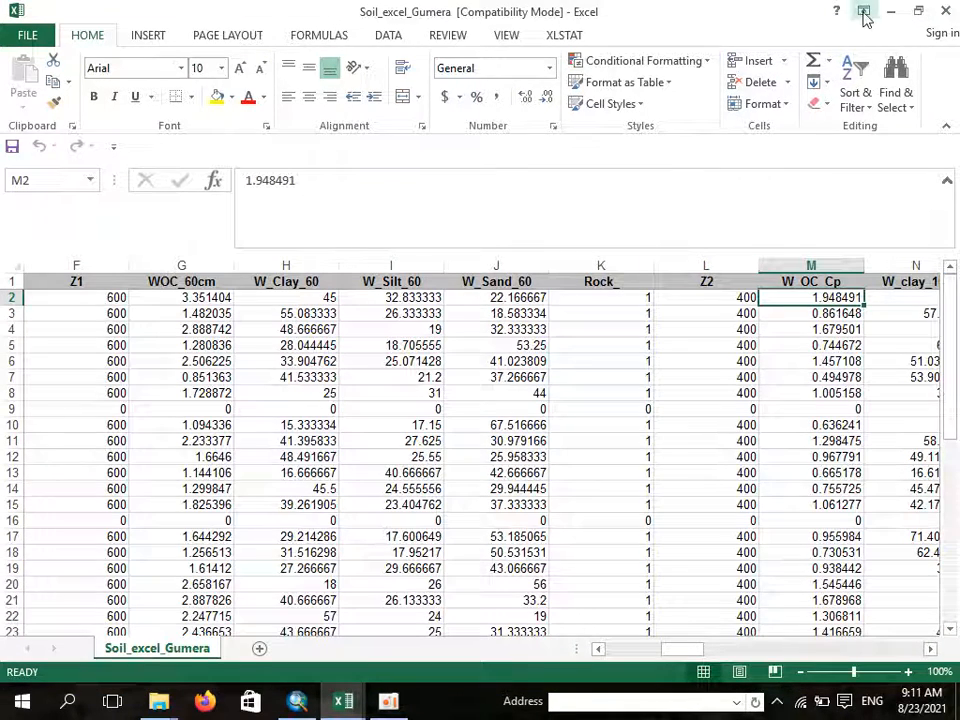
pyautogui.click(889, 11)
pyautogui.click(853, 13)
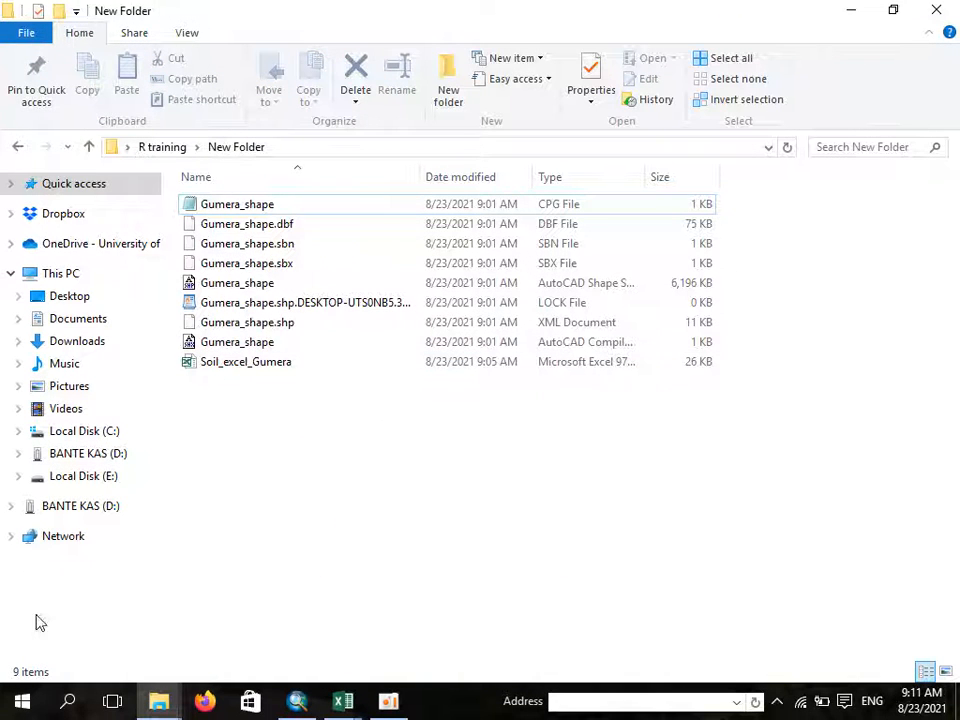
pyautogui.click(97, 478)
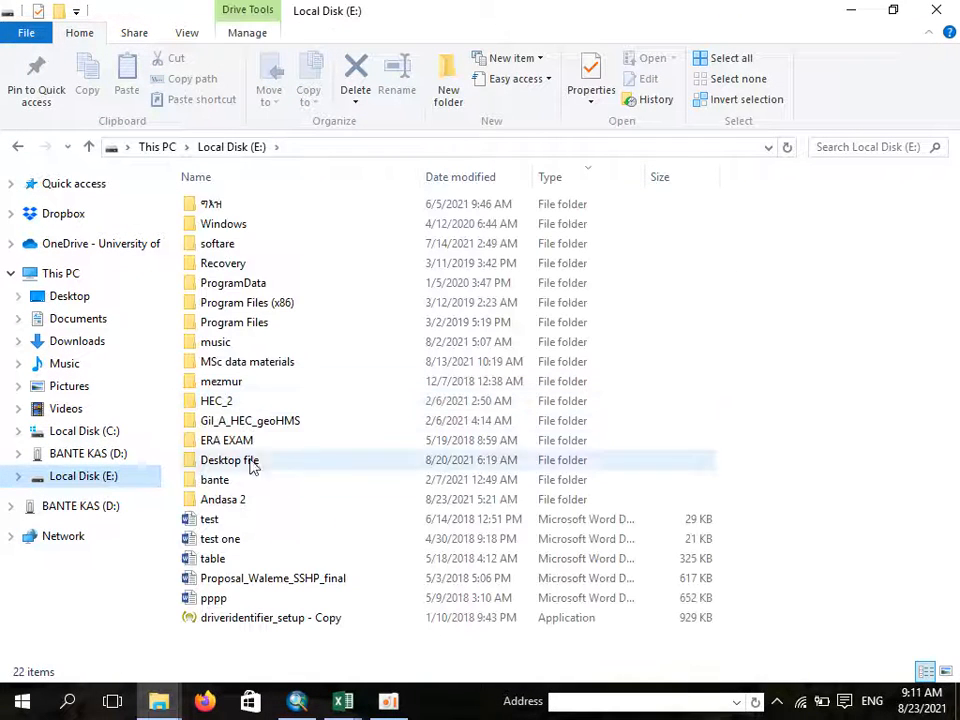
pyautogui.doubleClick(229, 505)
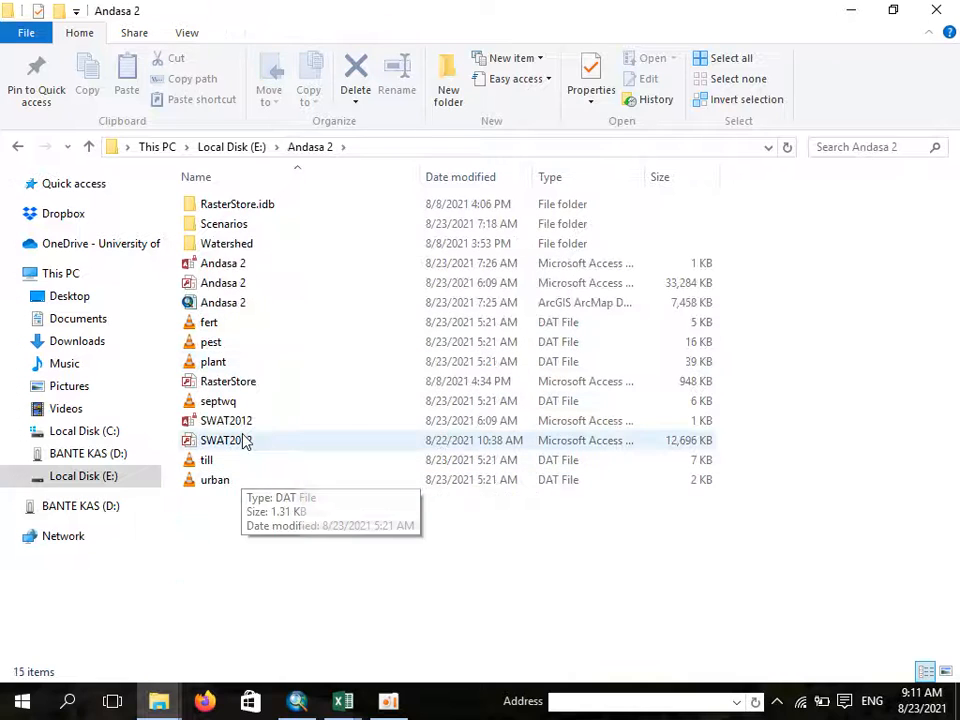
pyautogui.click(245, 441)
pyautogui.doubleClick(245, 441)
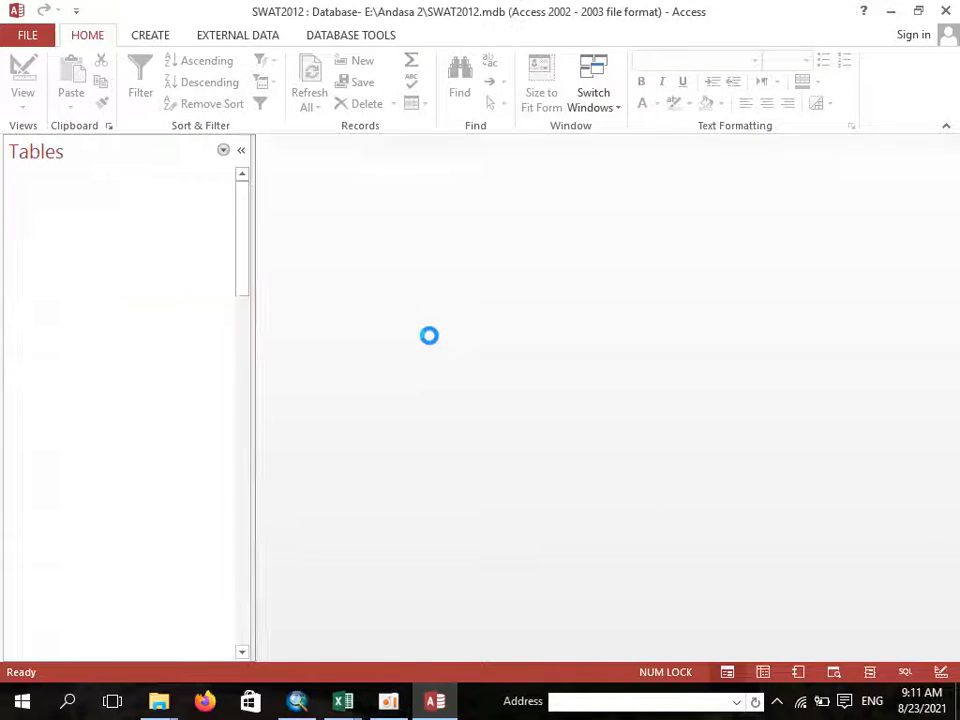
pyautogui.click(64, 312)
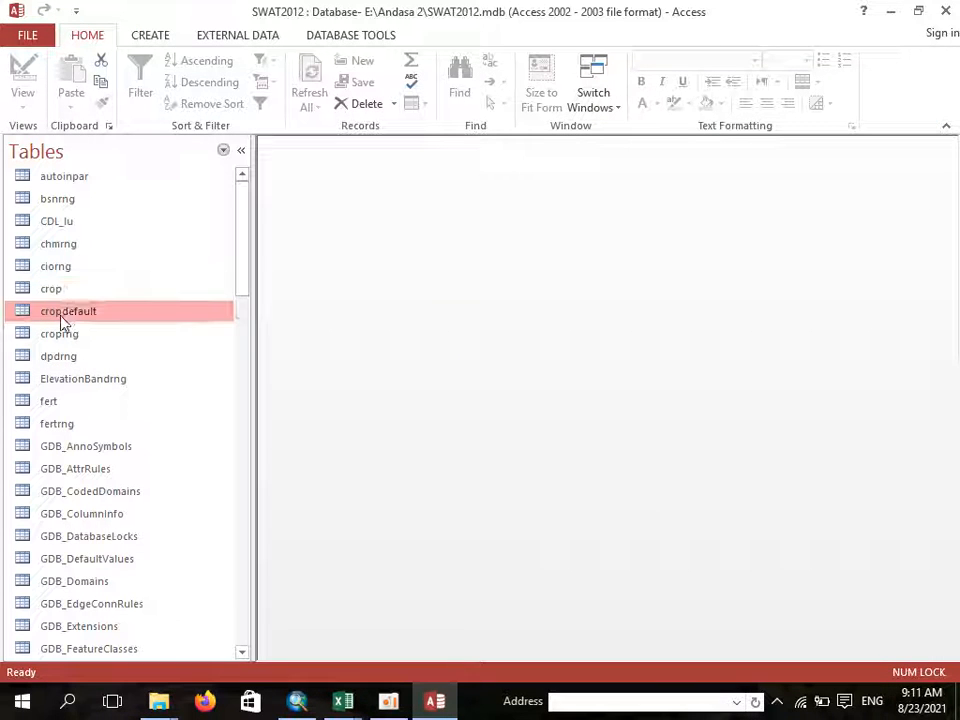
# Step: Open the usersoil table in the SWAT2012 database
pyautogui.click(77, 295)
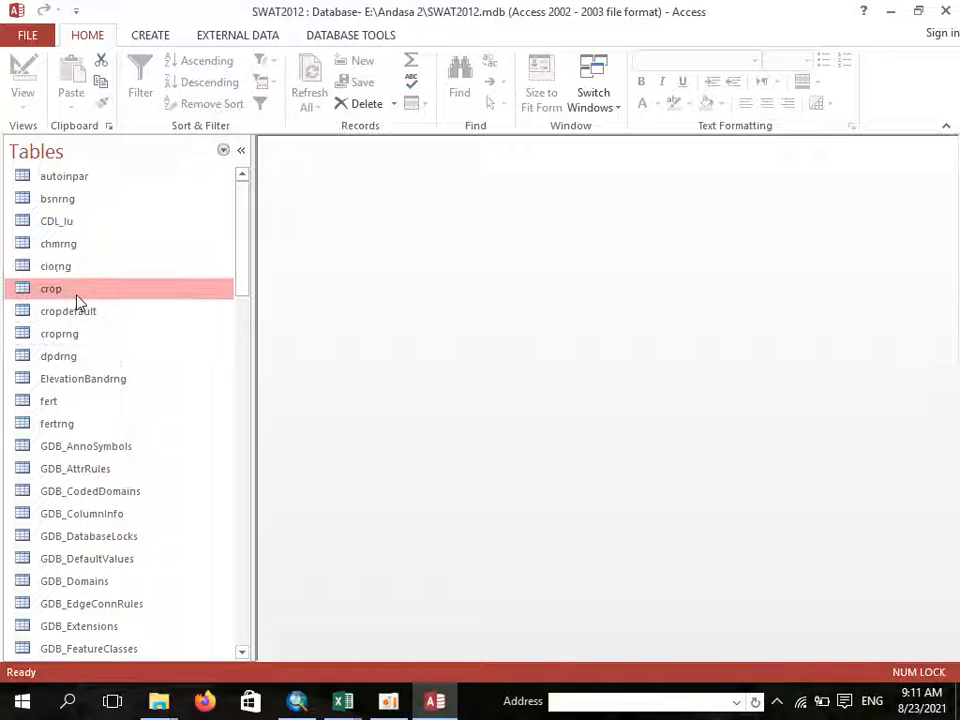
pyautogui.press('End')
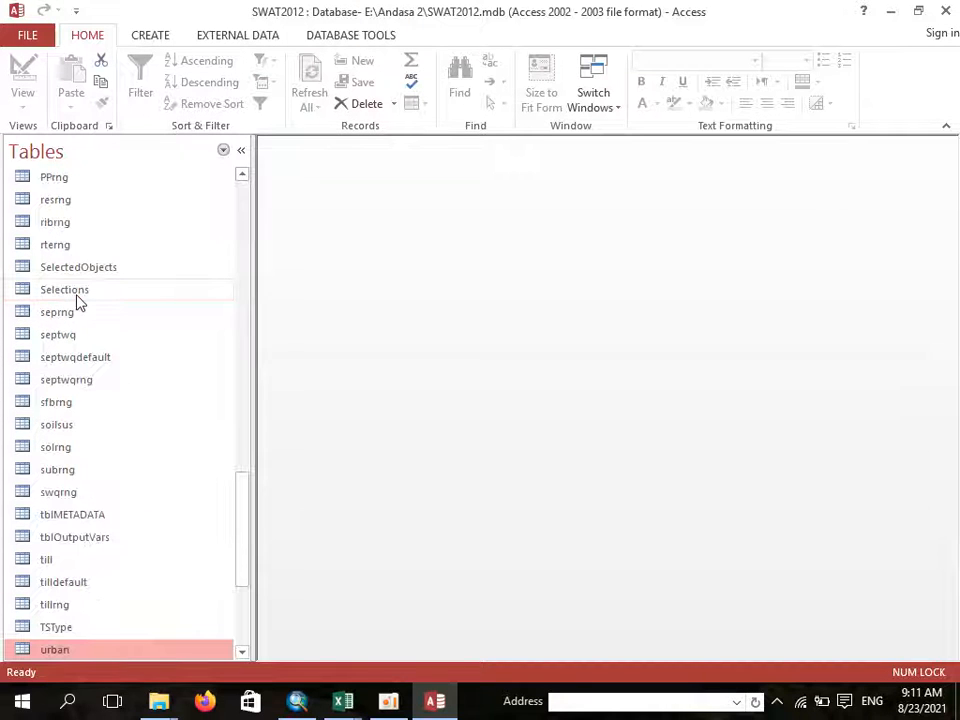
pyautogui.scroll(-3, 105, 530)
pyautogui.click(83, 495)
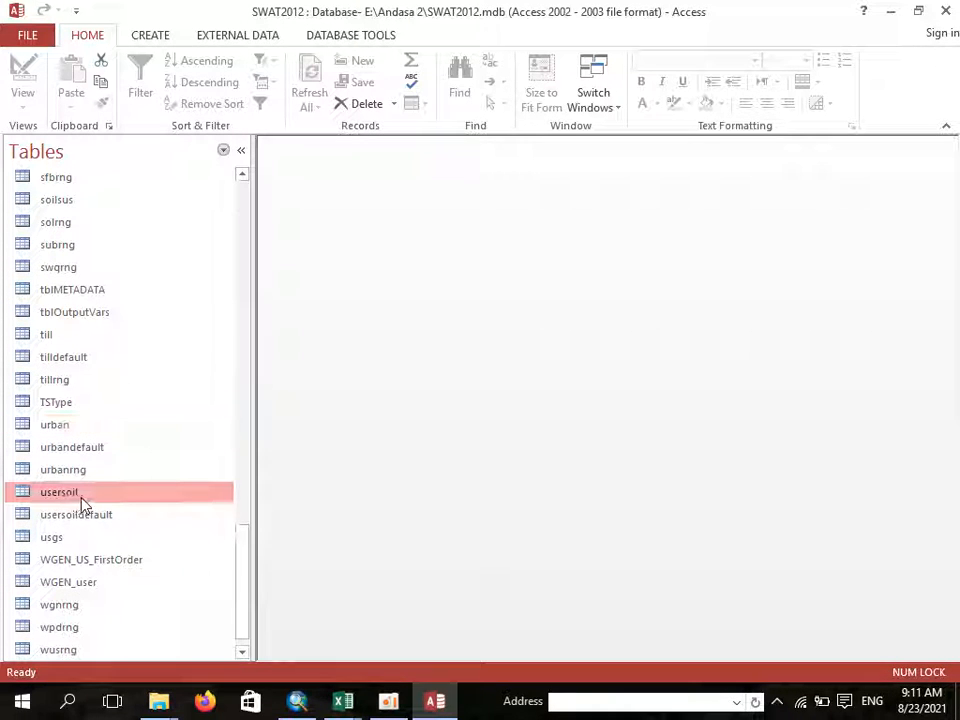
pyautogui.doubleClick(83, 500)
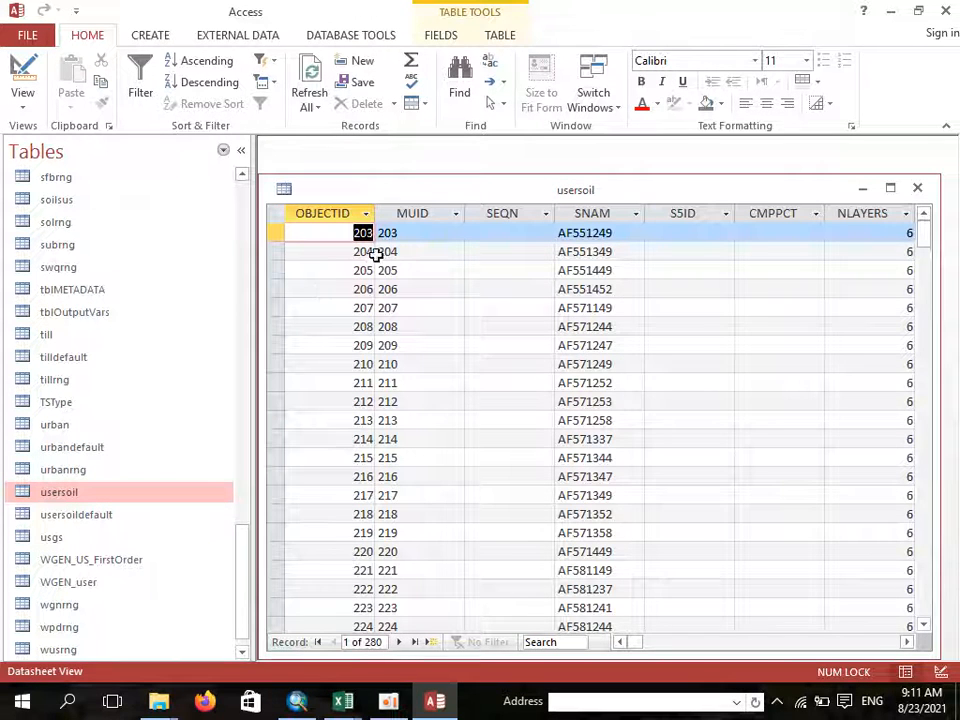
# Step: Check the full list of OBJECTID values in the usersoil table, leaving the table unfiltered
pyautogui.click(376, 252)
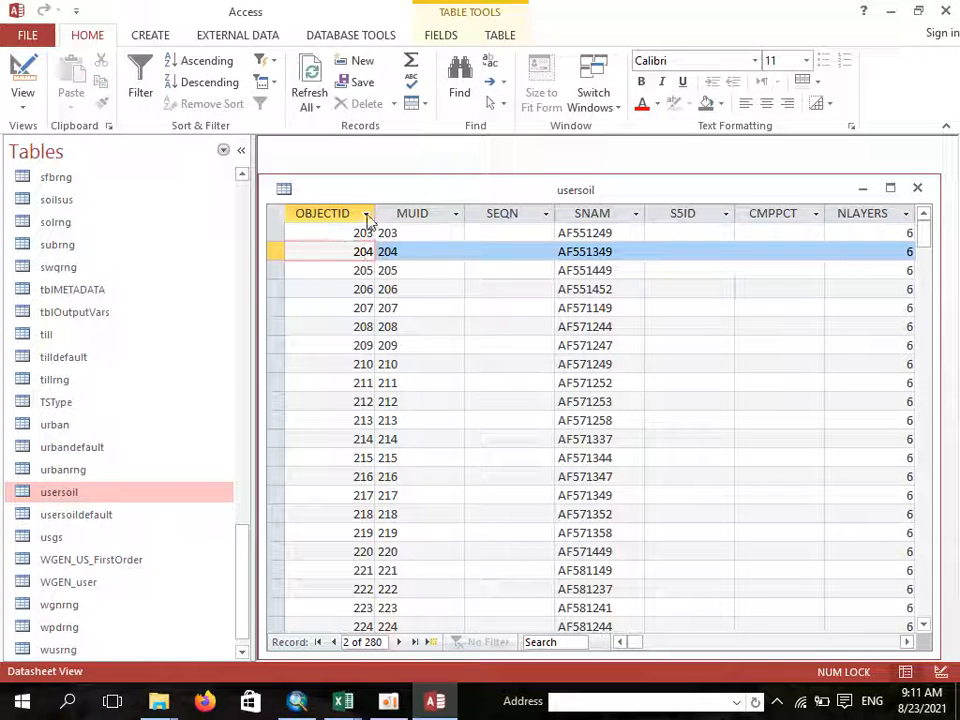
pyautogui.click(366, 214)
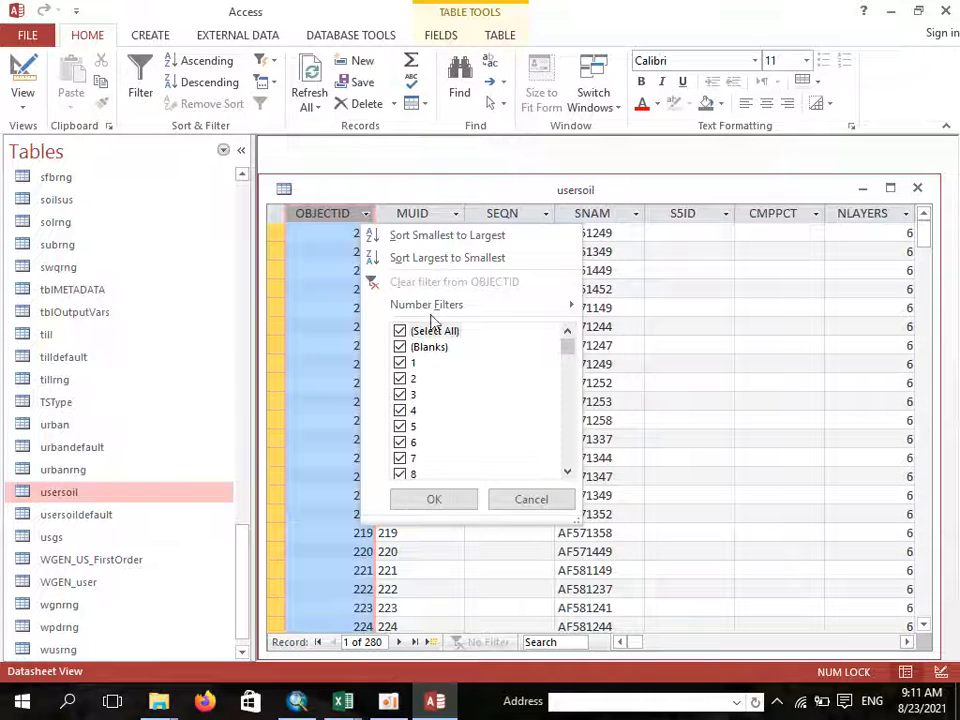
pyautogui.moveTo(568, 349); pyautogui.dragTo(562, 486)
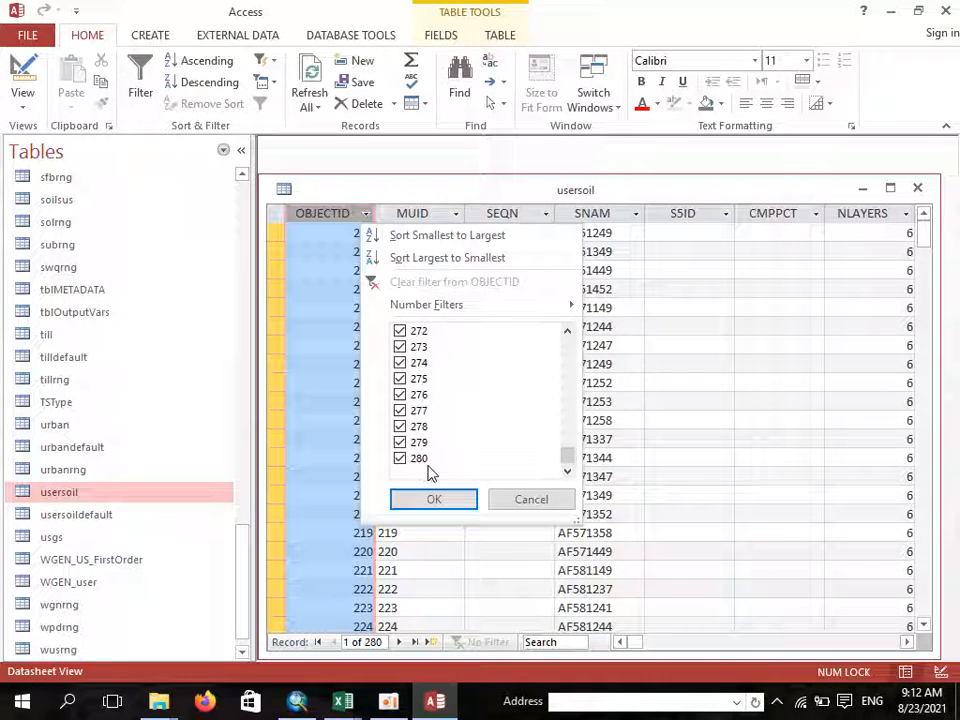
pyautogui.click(520, 502)
pyautogui.click(482, 419)
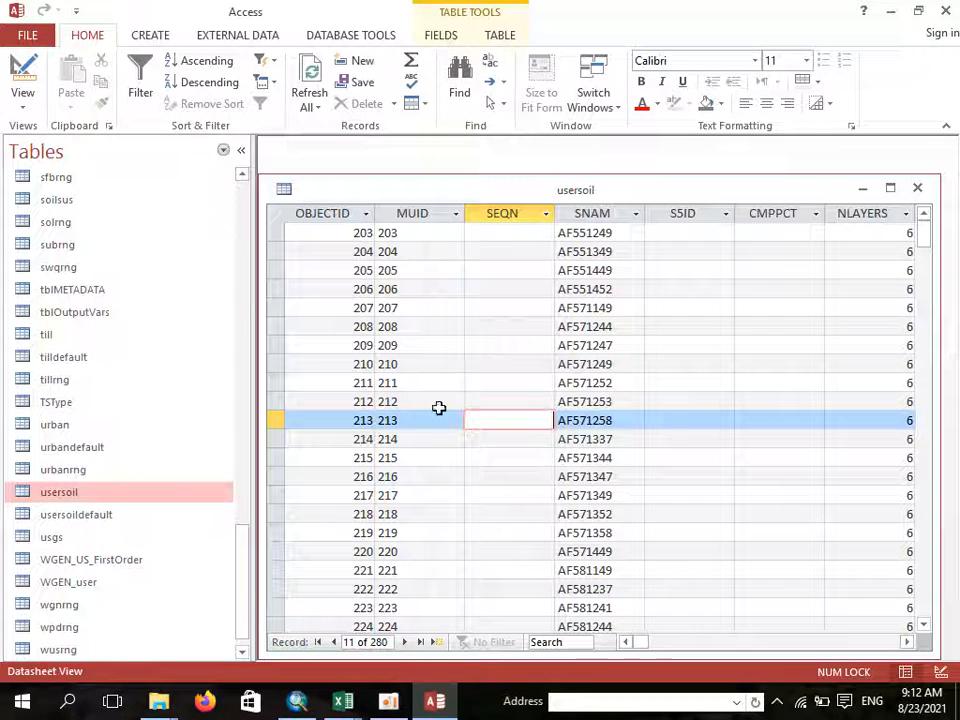
# Step: Switch to the SWAT_usersoil_template_new2 workbook in Excel and check the Soil IDs on the soildata sheet down to the last soil
pyautogui.moveTo(343, 700)
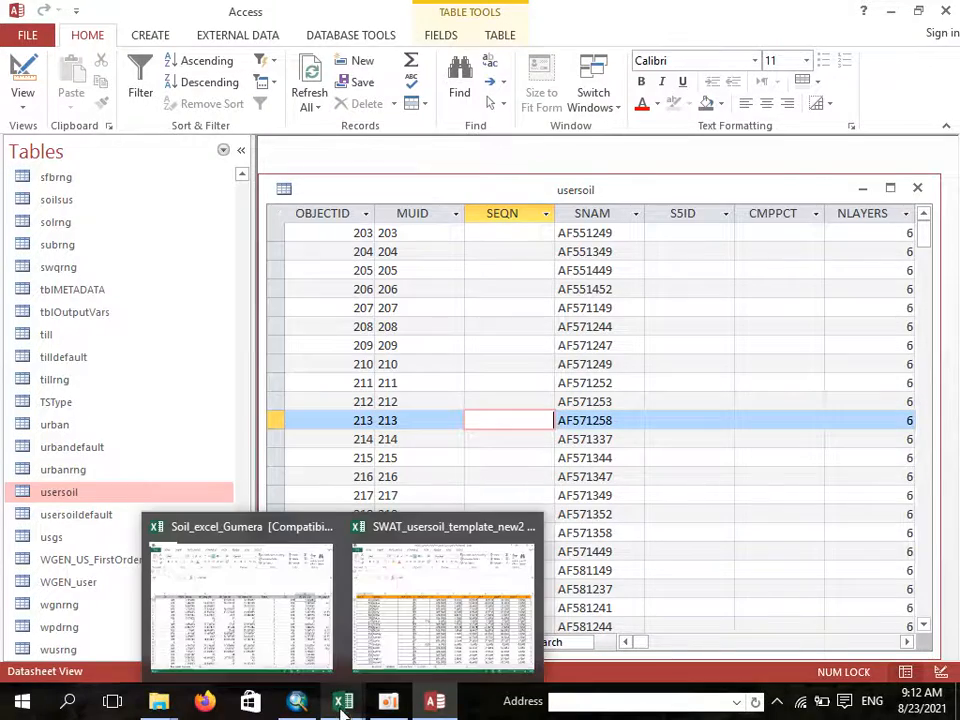
pyautogui.click(378, 655)
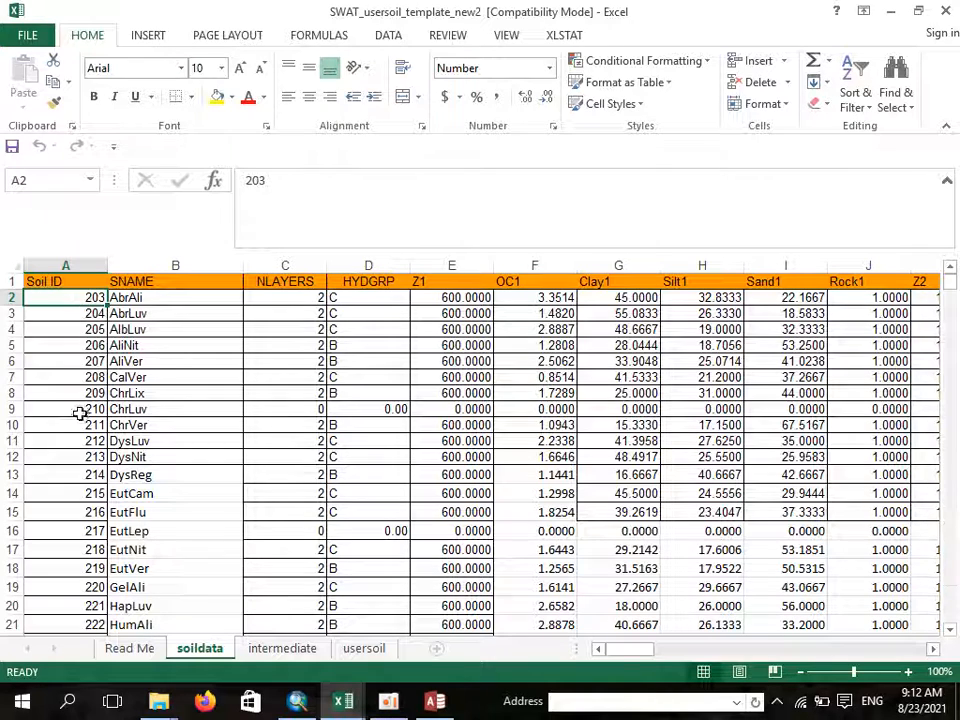
pyautogui.scroll(-10, 80, 413)
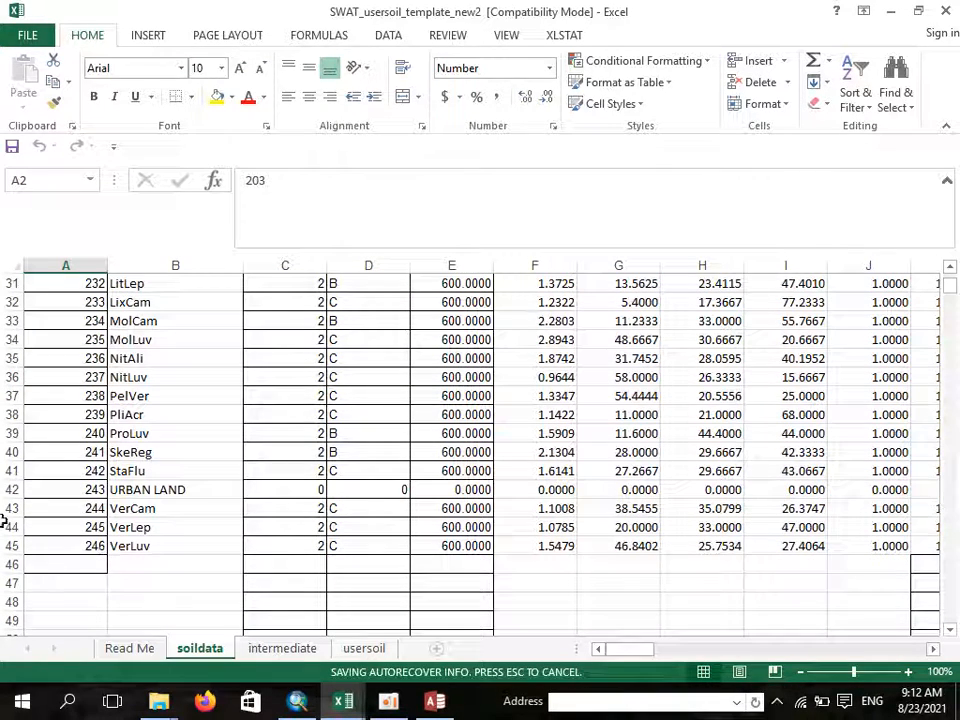
pyautogui.click(85, 546)
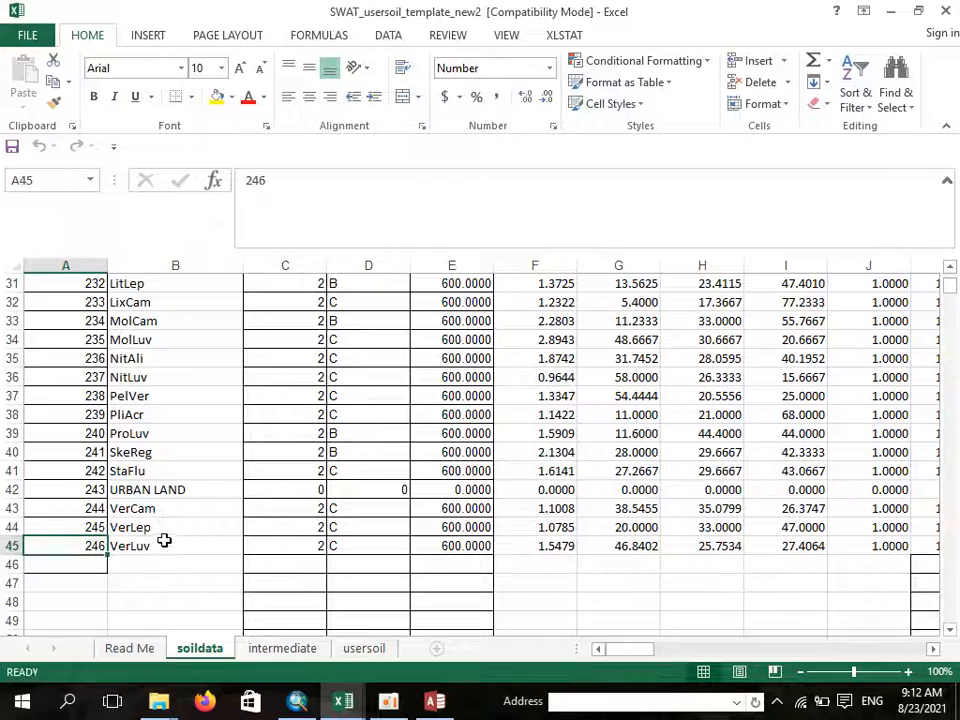
pyautogui.scroll(10, 169, 510)
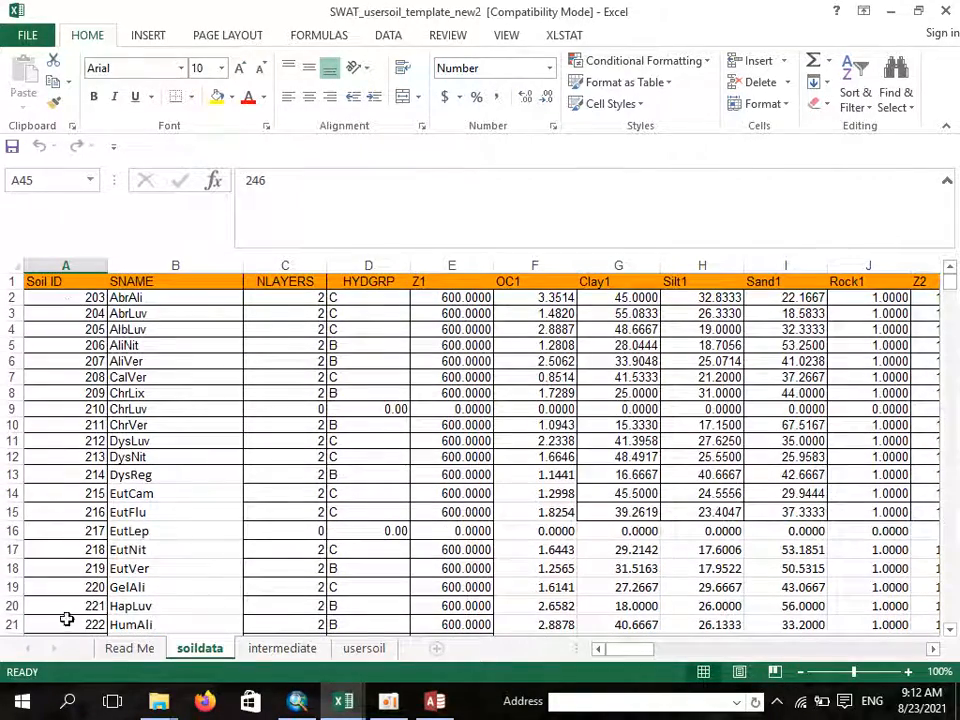
# Step: Compare the usersoil table in Access with the Soil ID and SNAME entries on the template's soildata sheet
pyautogui.click(436, 695)
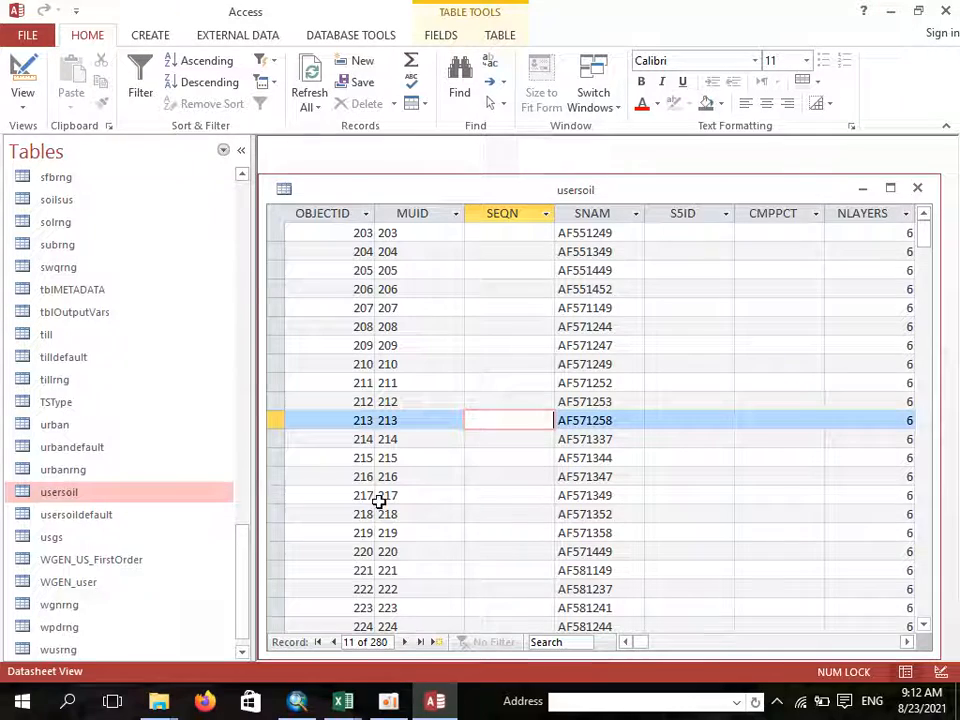
pyautogui.moveTo(343, 700)
pyautogui.click(393, 632)
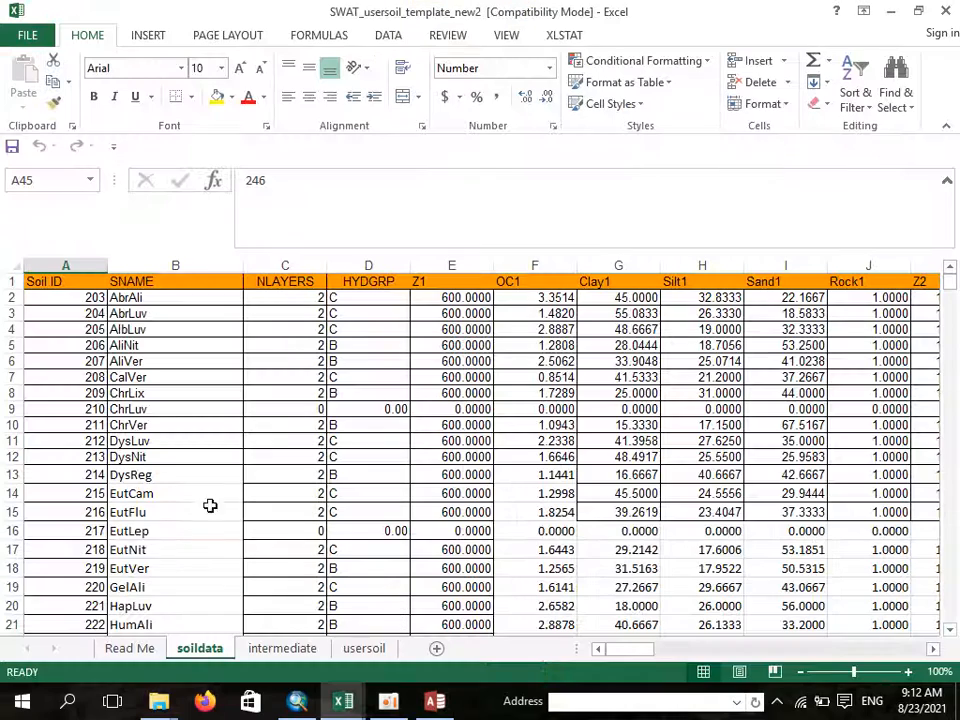
pyautogui.scroll(-3, 201, 416)
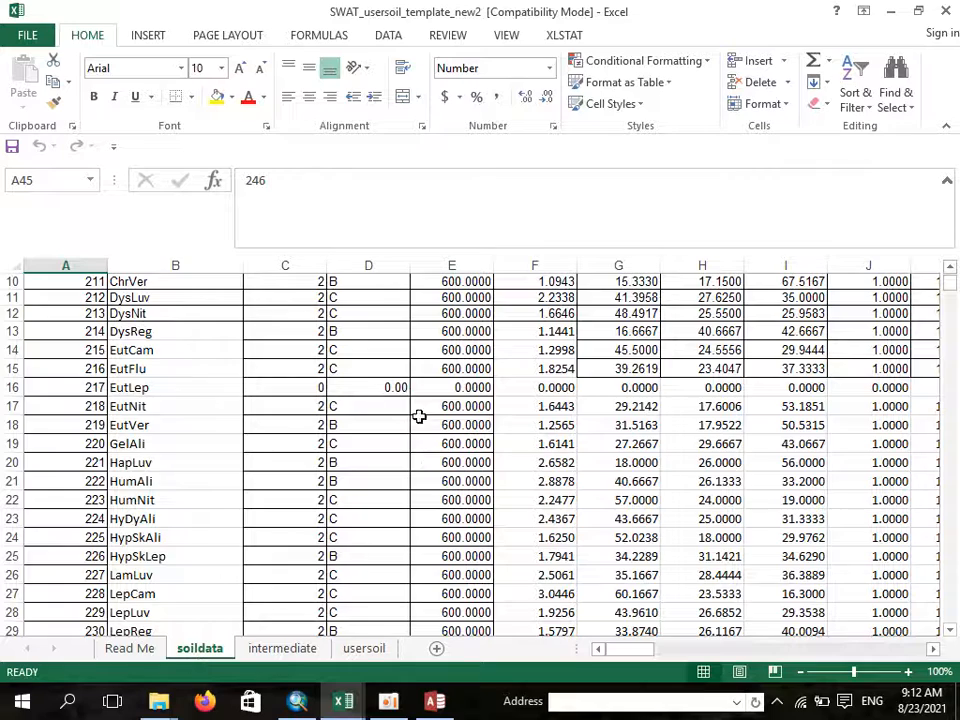
pyautogui.scroll(-4, 419, 416)
pyautogui.click(192, 446)
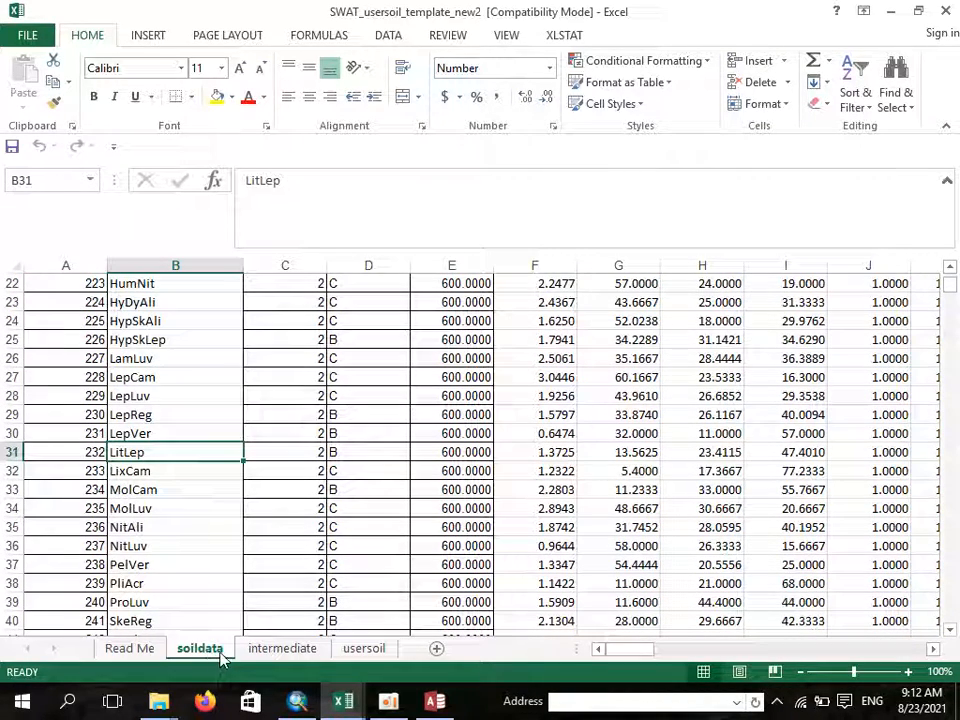
# Step: Review the procedure on the Read Me sheet, run FORM USERSOIL to generate the user soil data, and acknowledge the completion message
pyautogui.click(128, 650)
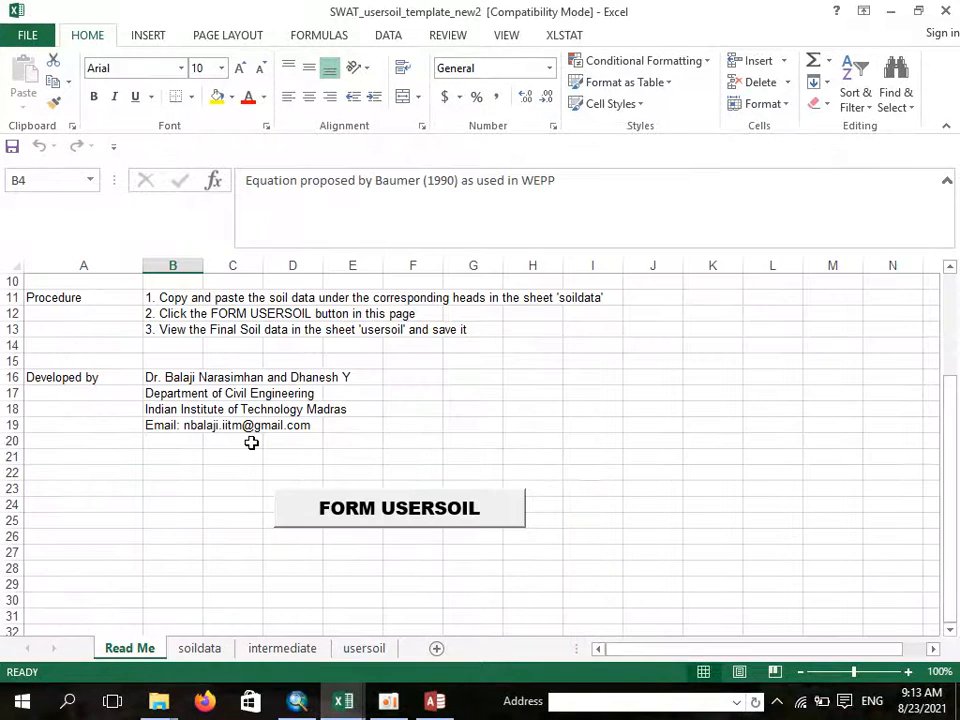
pyautogui.scroll(3, 518, 449)
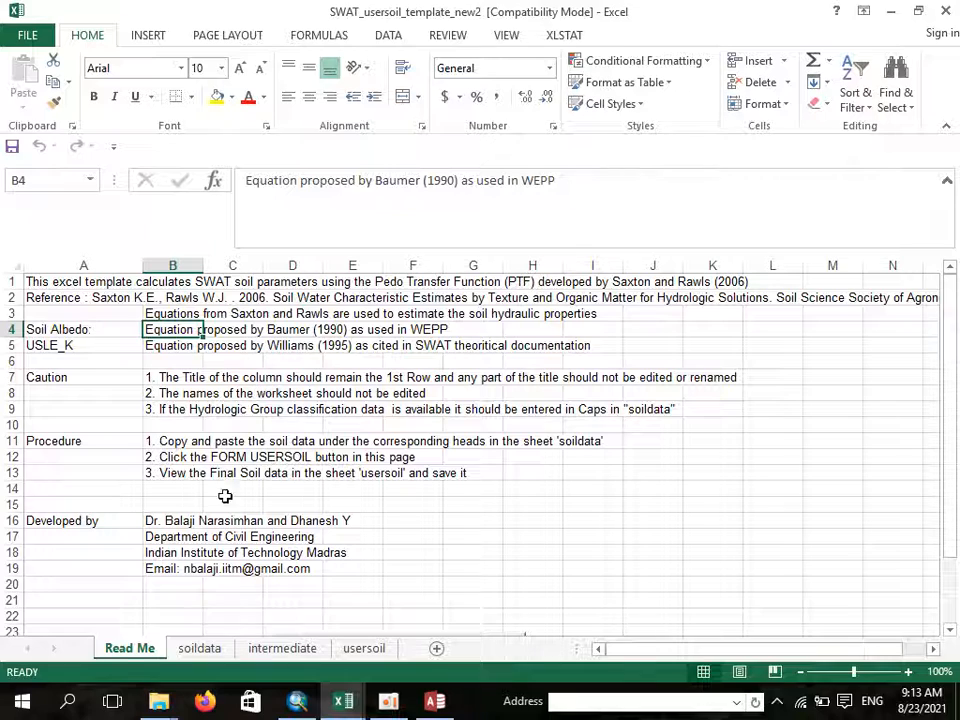
pyautogui.scroll(-1, 251, 516)
pyautogui.scroll(-1, 257, 515)
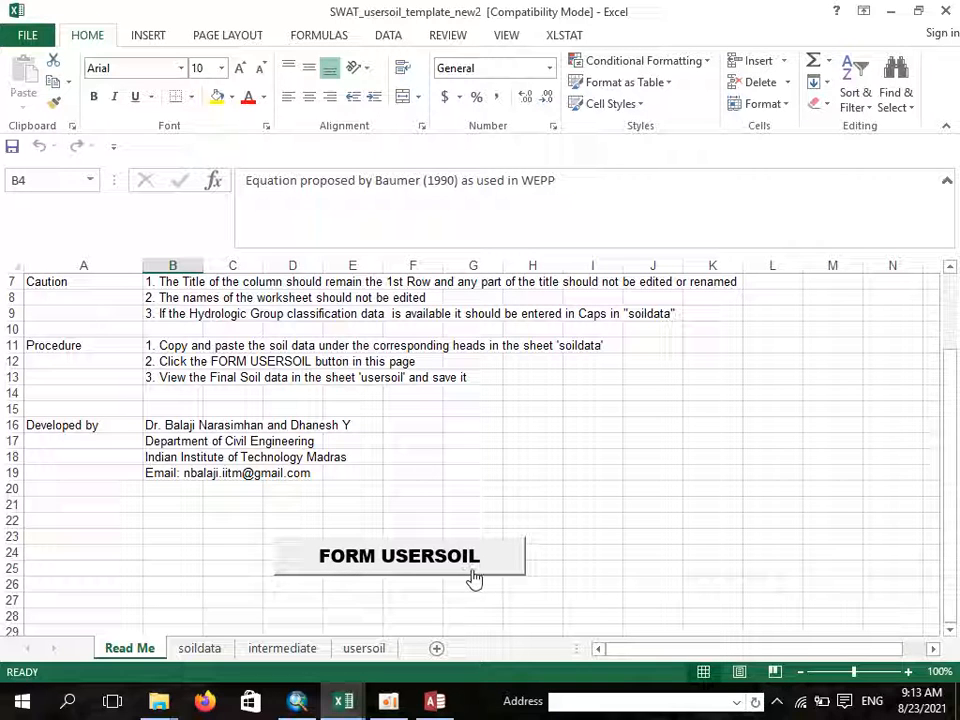
pyautogui.click(350, 562)
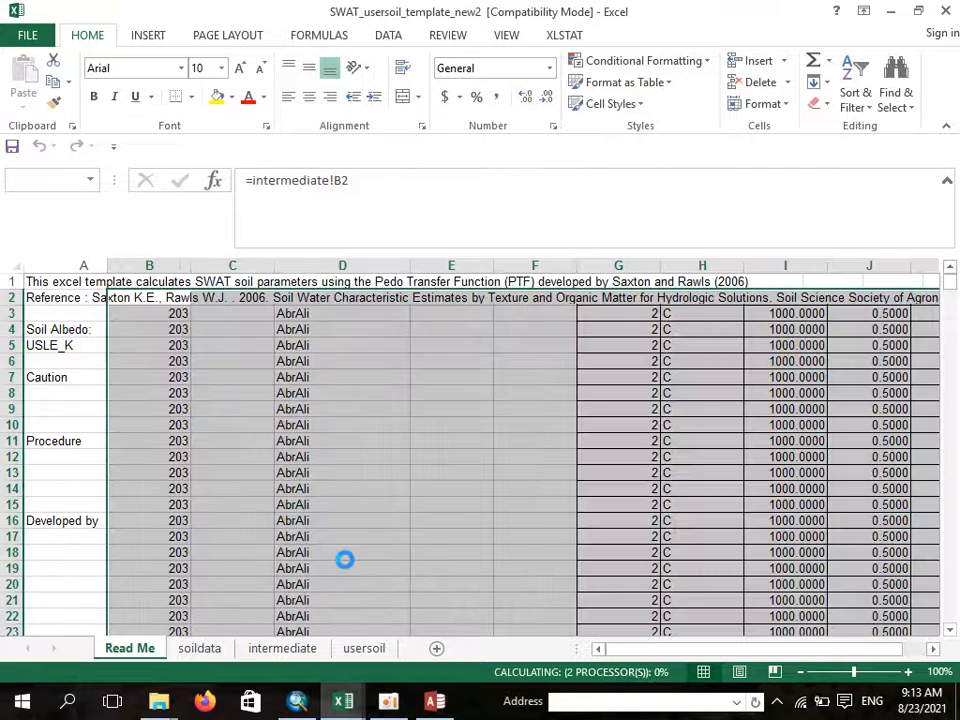
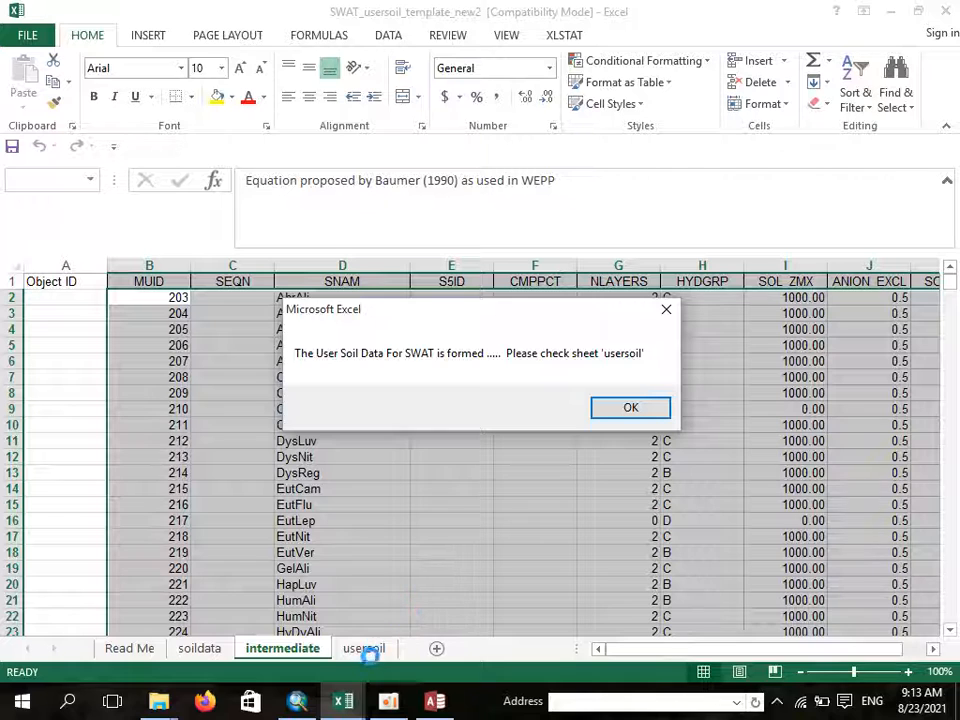
pyautogui.click(630, 407)
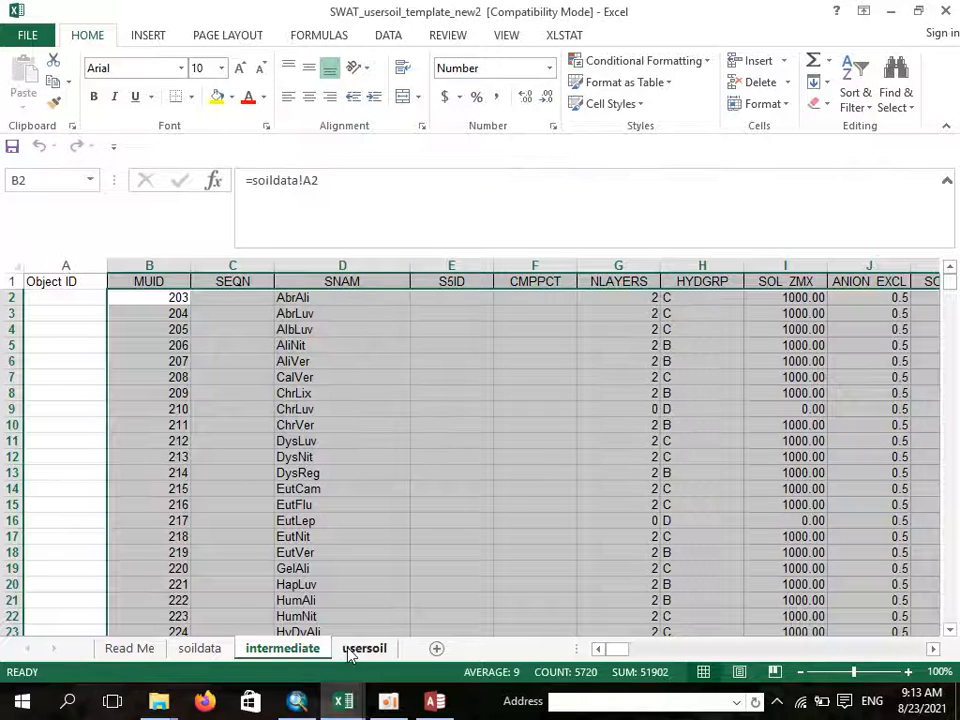
# Step: Review the generated records on the usersoil sheet from the first soil, AbrAli, to the last, VerLuv
pyautogui.click(352, 649)
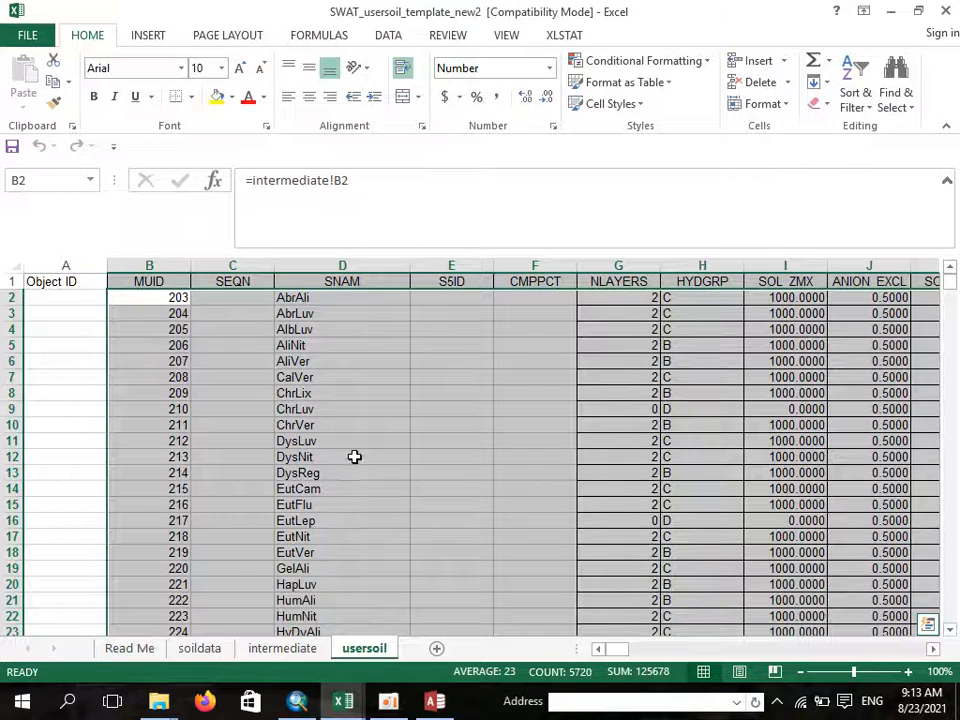
pyautogui.click(580, 405)
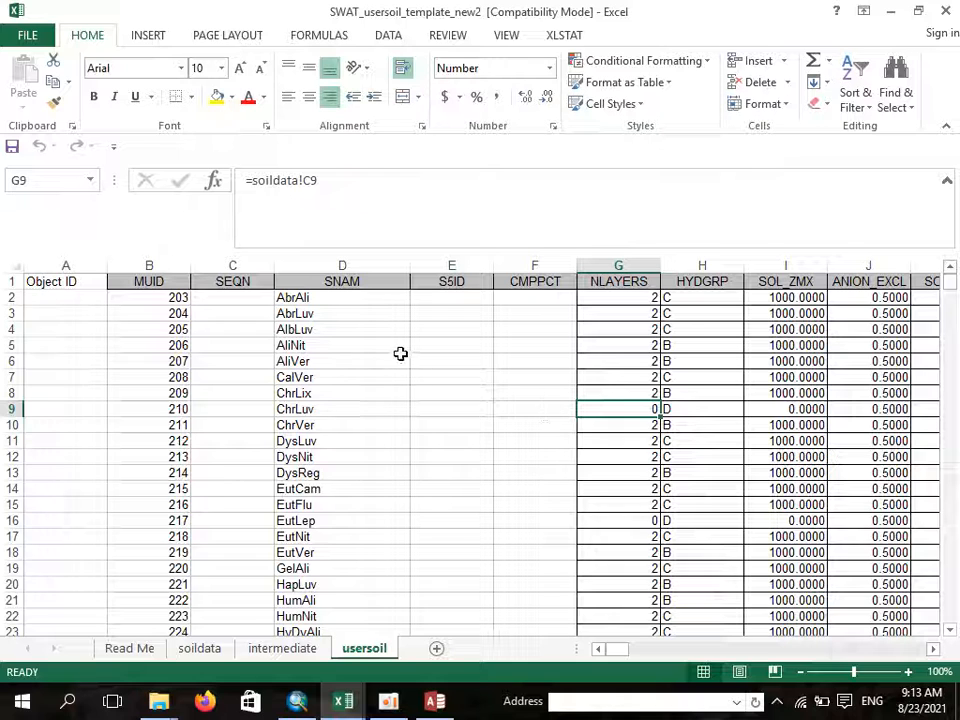
pyautogui.click(346, 300)
pyautogui.scroll(-1, 368, 427)
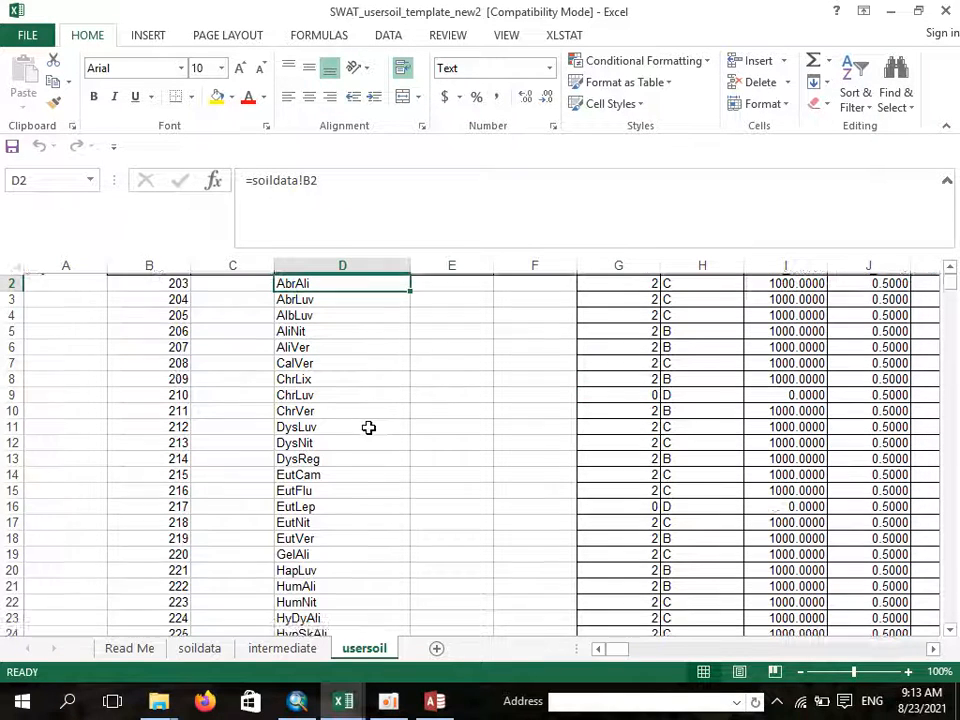
pyautogui.scroll(-12, 368, 427)
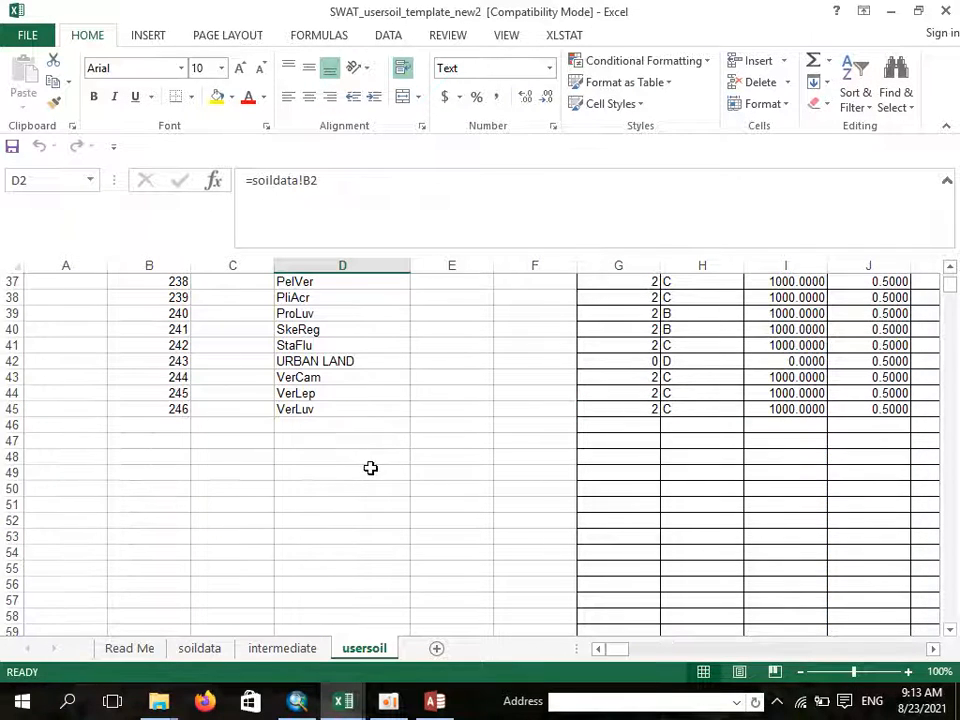
pyautogui.click(386, 413)
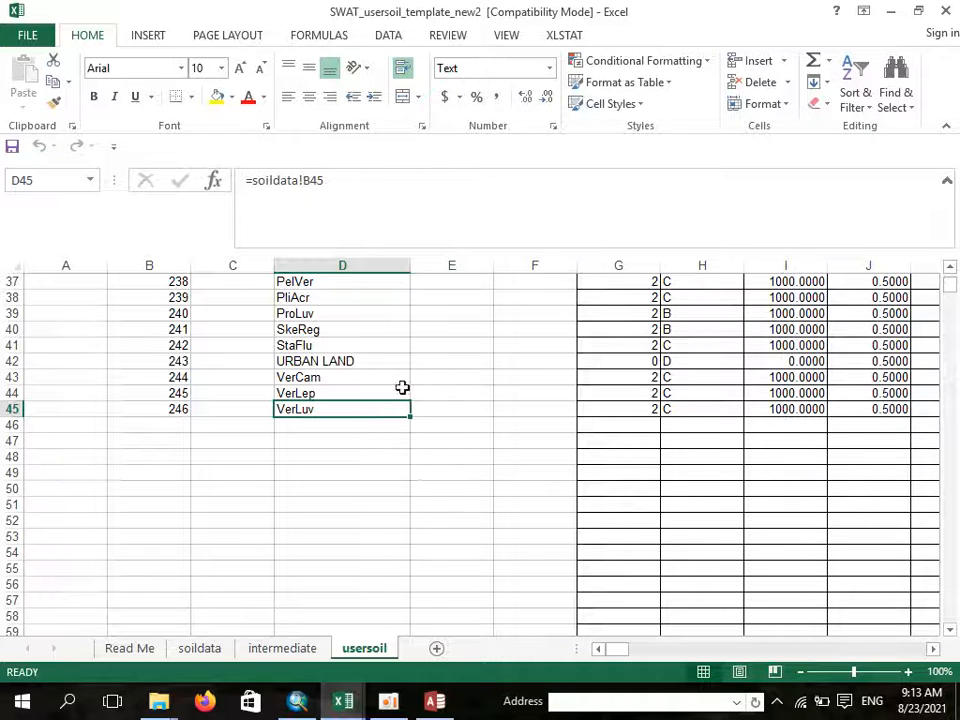
pyautogui.scroll(7, 402, 387)
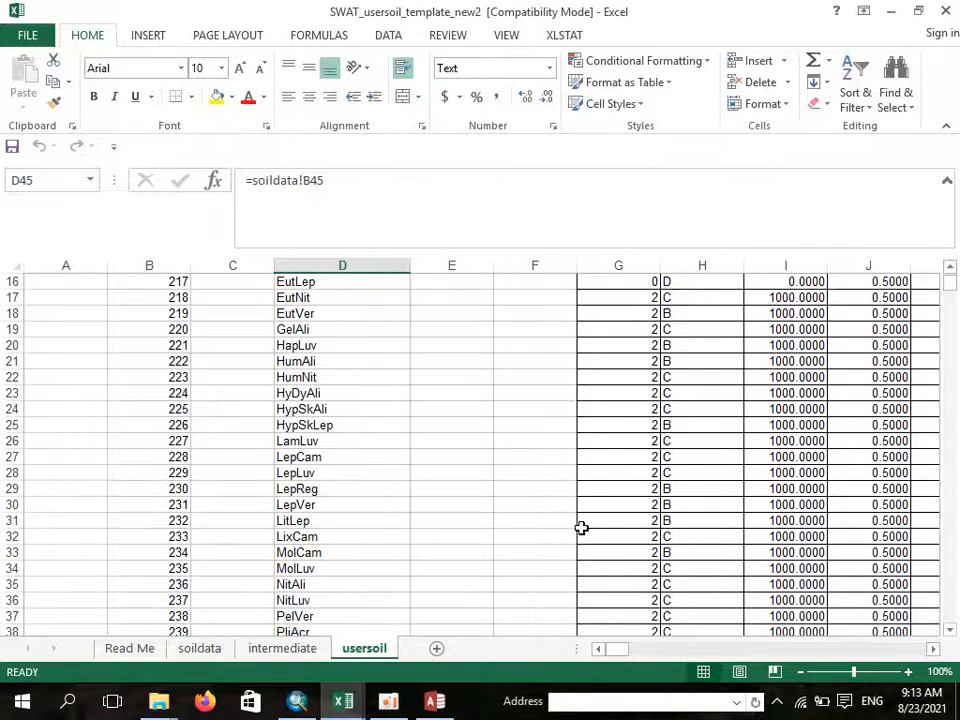
pyautogui.scroll(5, 606, 531)
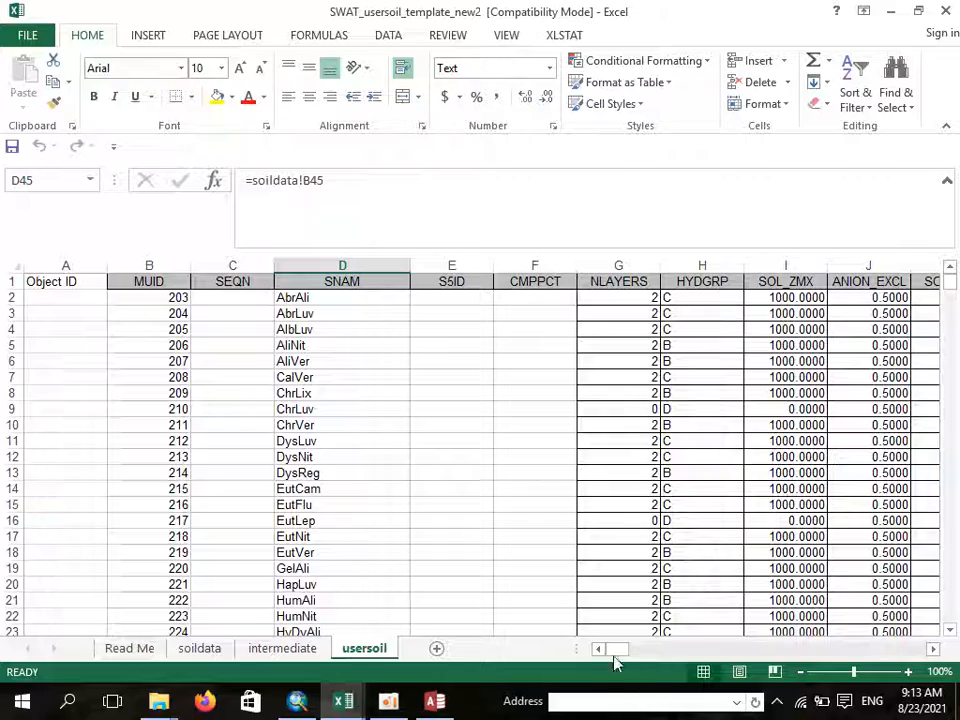
# Step: Examine the usersoil sheet's soil layer columns through the tenth layer and select the final SOL_EC10 column
pyautogui.moveTo(621, 654); pyautogui.dragTo(716, 645)
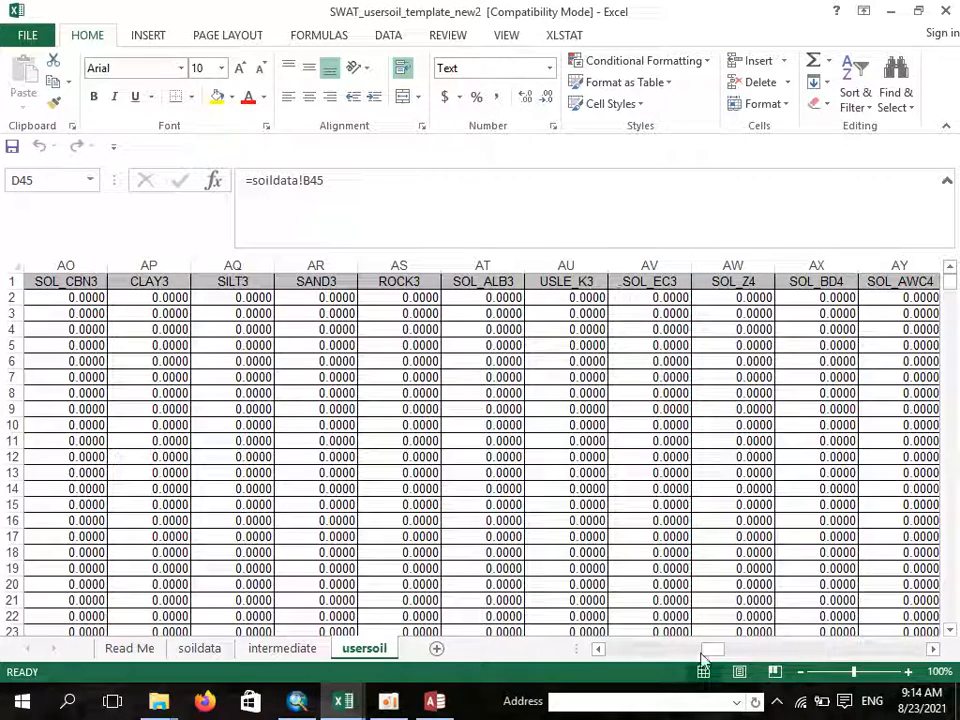
pyautogui.moveTo(702, 658); pyautogui.dragTo(595, 670)
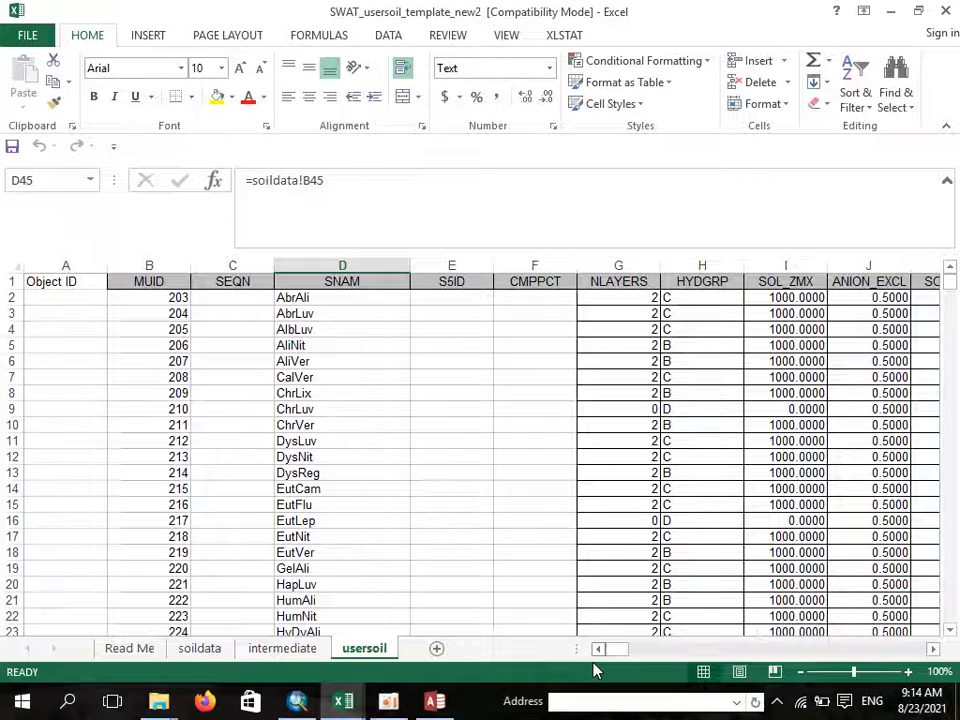
pyautogui.click(735, 392)
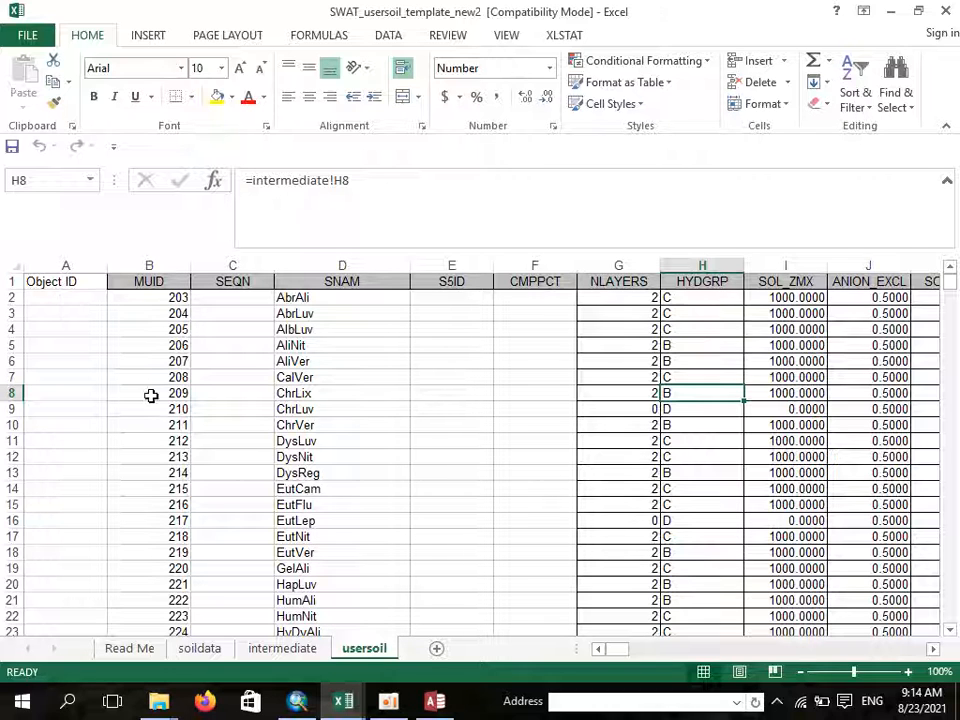
pyautogui.moveTo(613, 656); pyautogui.dragTo(937, 648)
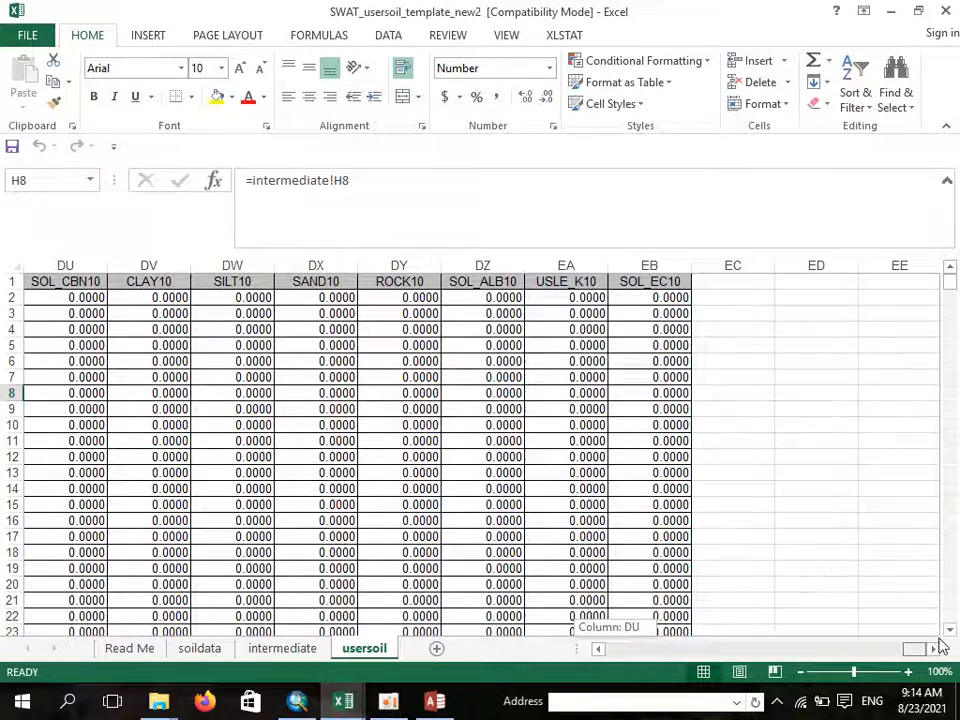
pyautogui.click(664, 265)
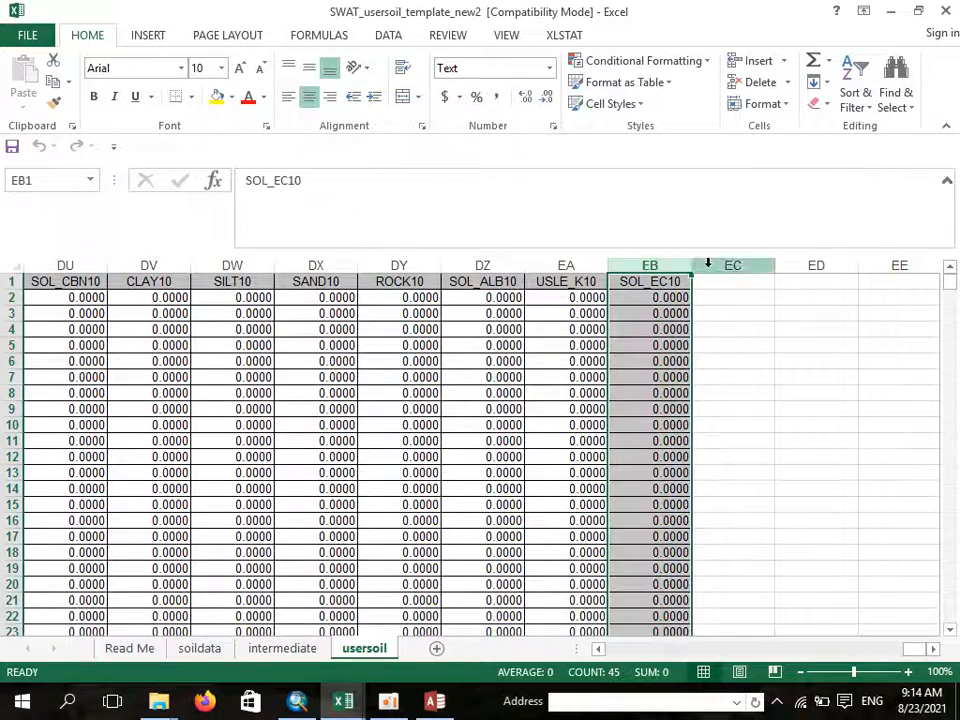
# Step: Check the columns beyond EB on the usersoil sheet, and copy all generated soil records in A2:EB45
pyautogui.click(933, 649)
pyautogui.moveTo(934, 652); pyautogui.dragTo(934, 652)
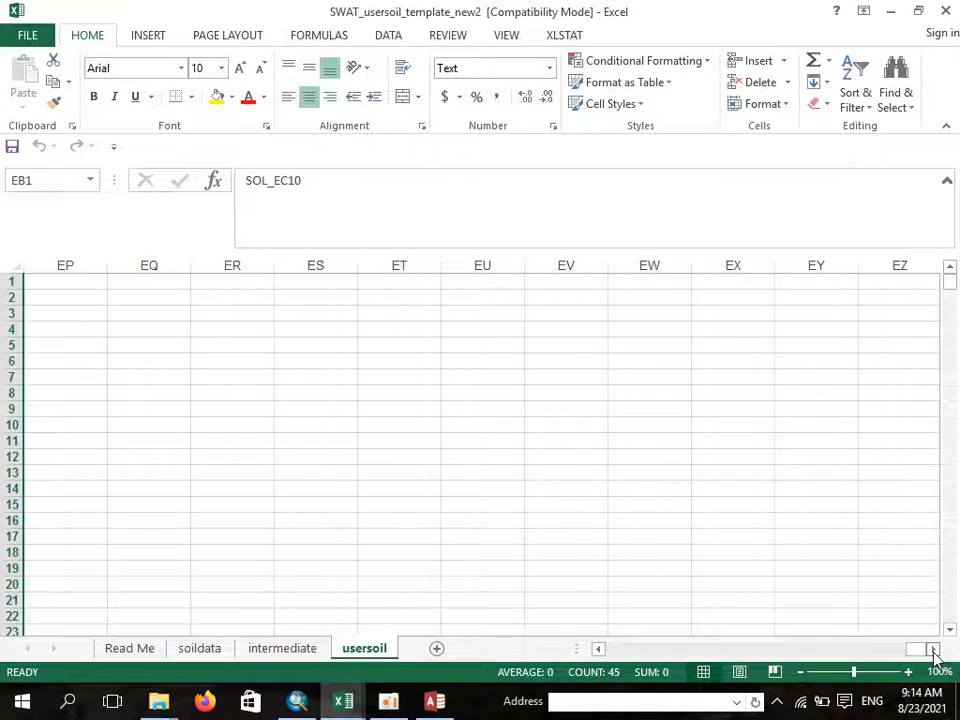
pyautogui.click(570, 278)
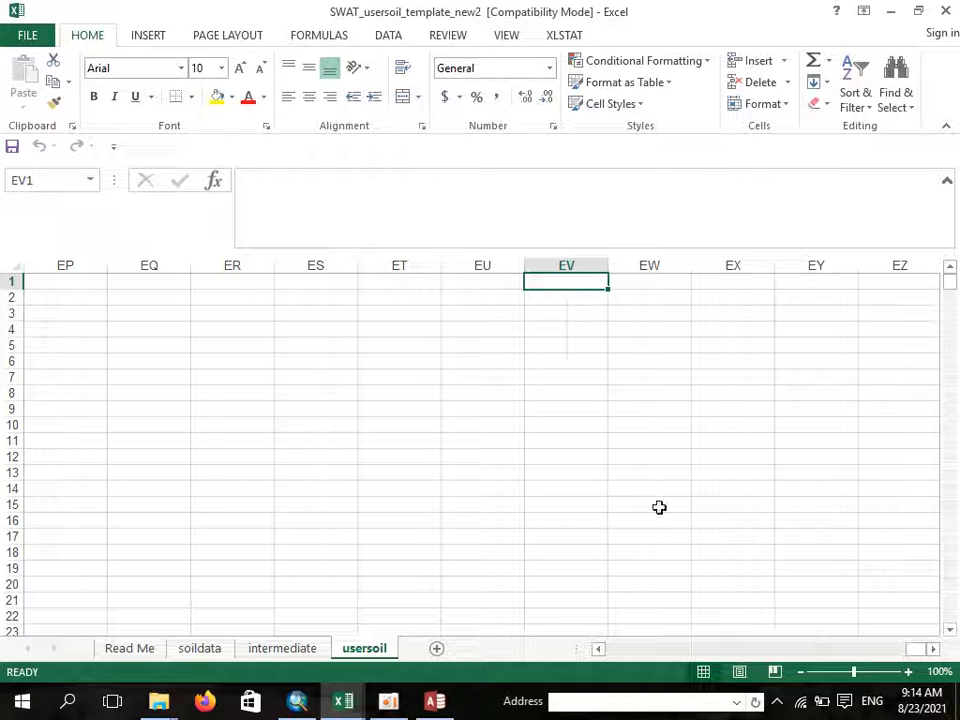
pyautogui.click(914, 650)
pyautogui.moveTo(914, 654); pyautogui.dragTo(551, 656)
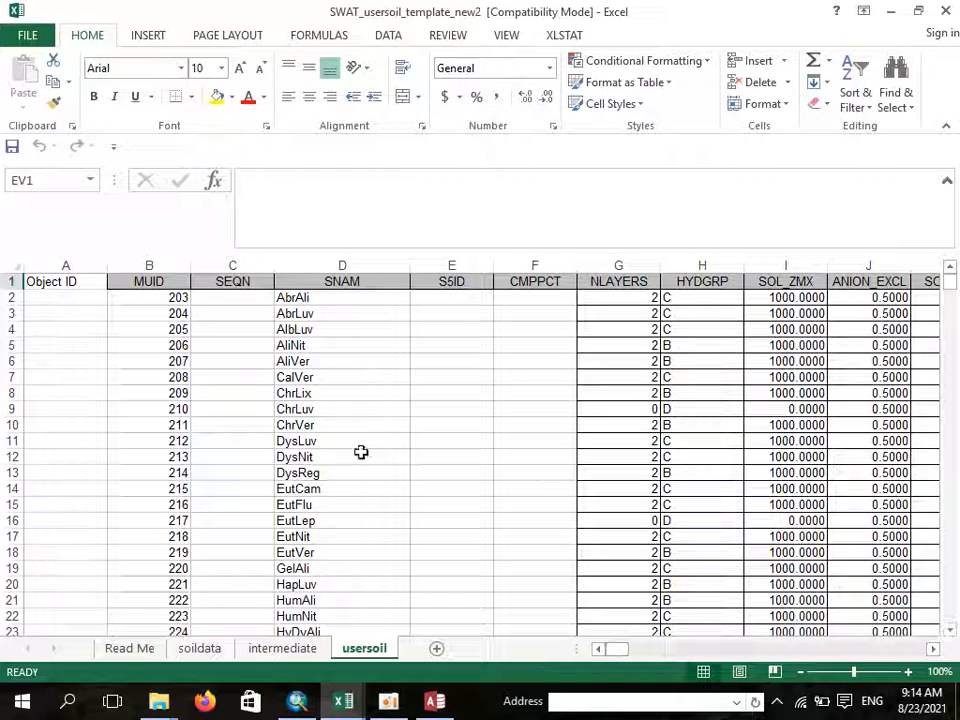
pyautogui.click(49, 297)
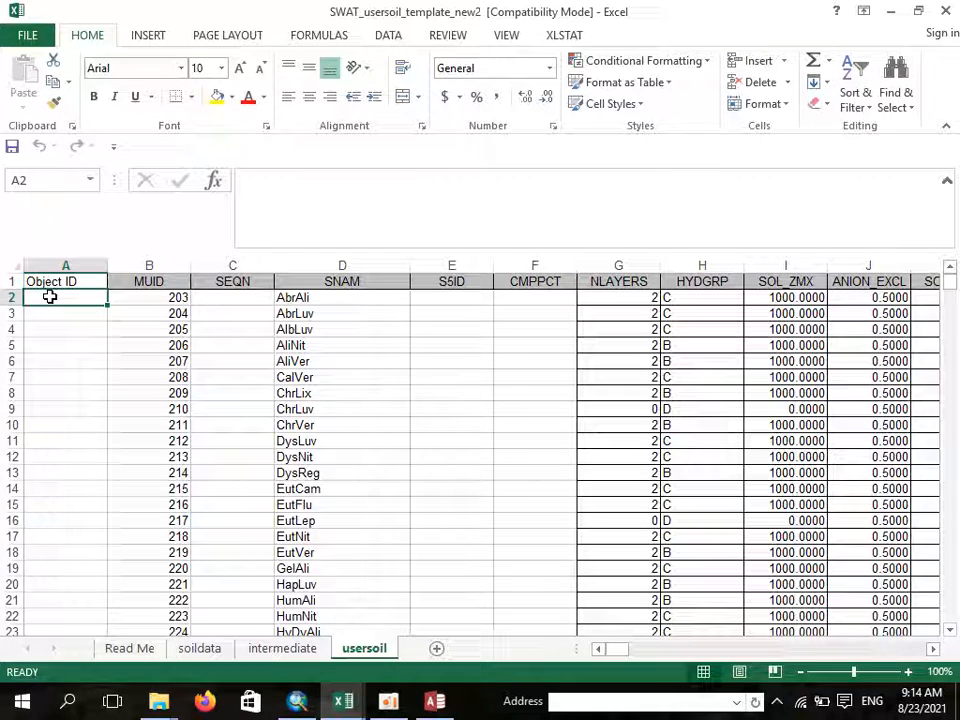
pyautogui.moveTo(49, 297); pyautogui.dragTo(352, 586)
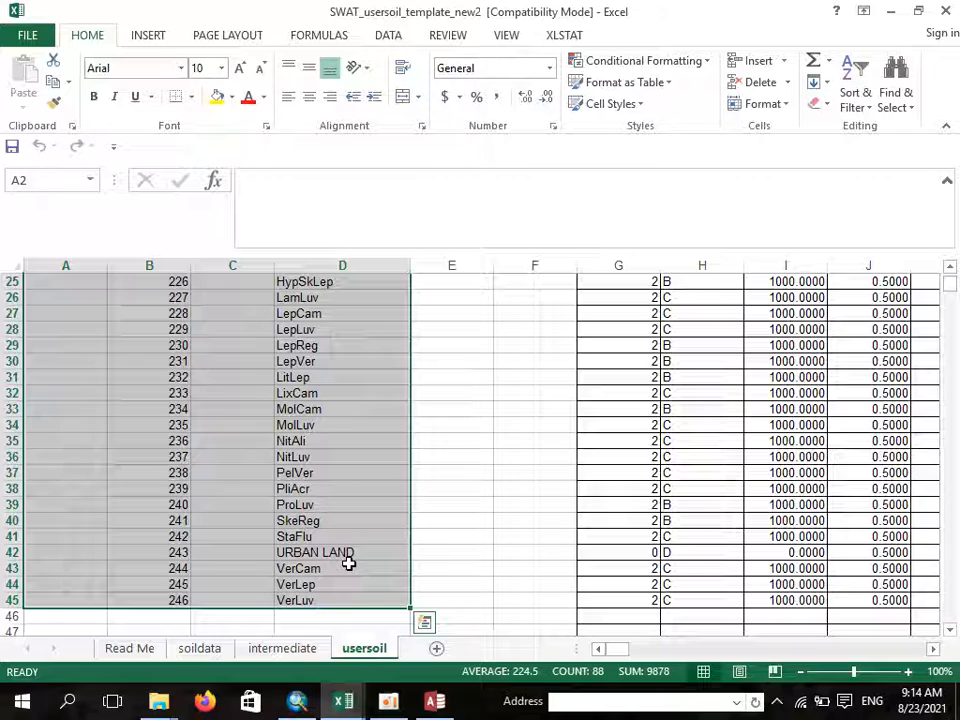
pyautogui.hotkey('ctrl', 'shift', 'Right')
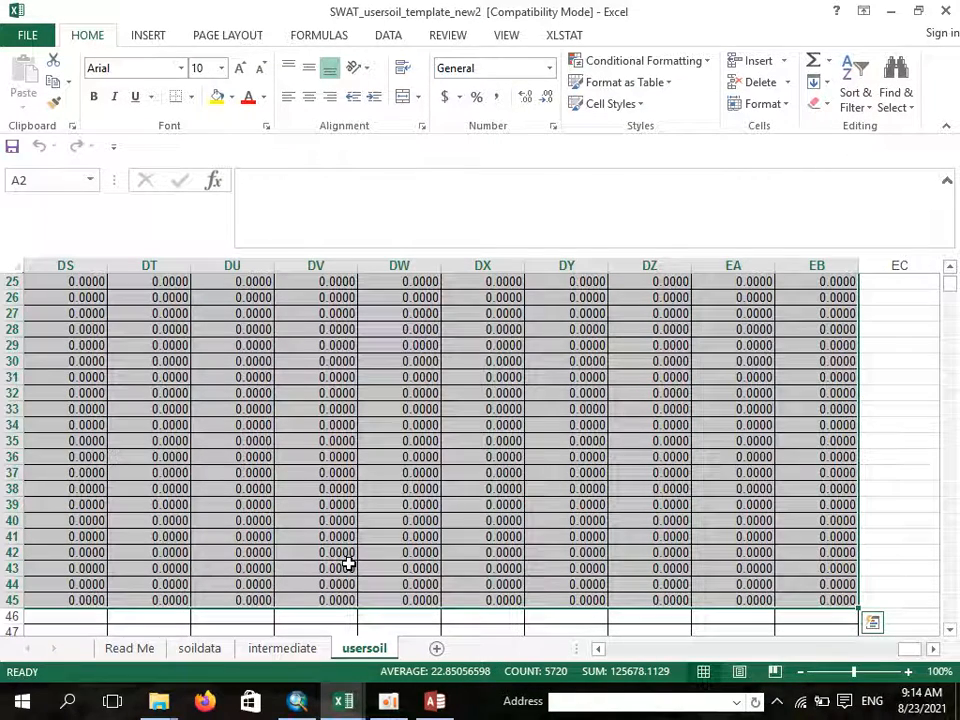
pyautogui.hotkey('ctrl', 'c')
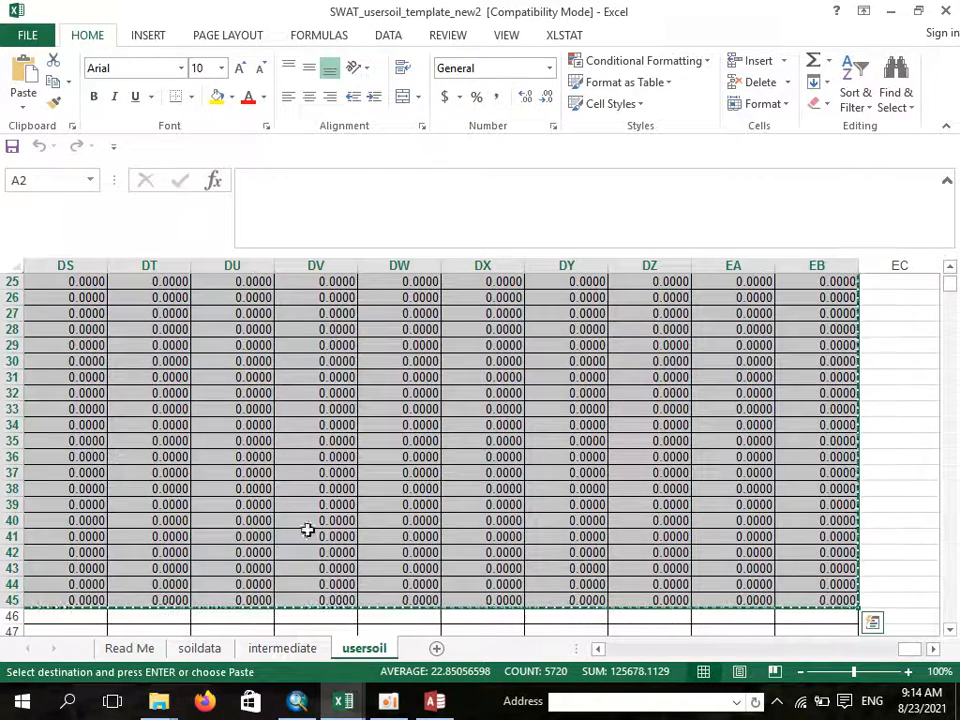
# Step: Open the MoWR_GA_SOILS workbook from the Data_for_Project folder without updating its external links
pyautogui.moveTo(159, 700)
pyautogui.moveTo(193, 672)
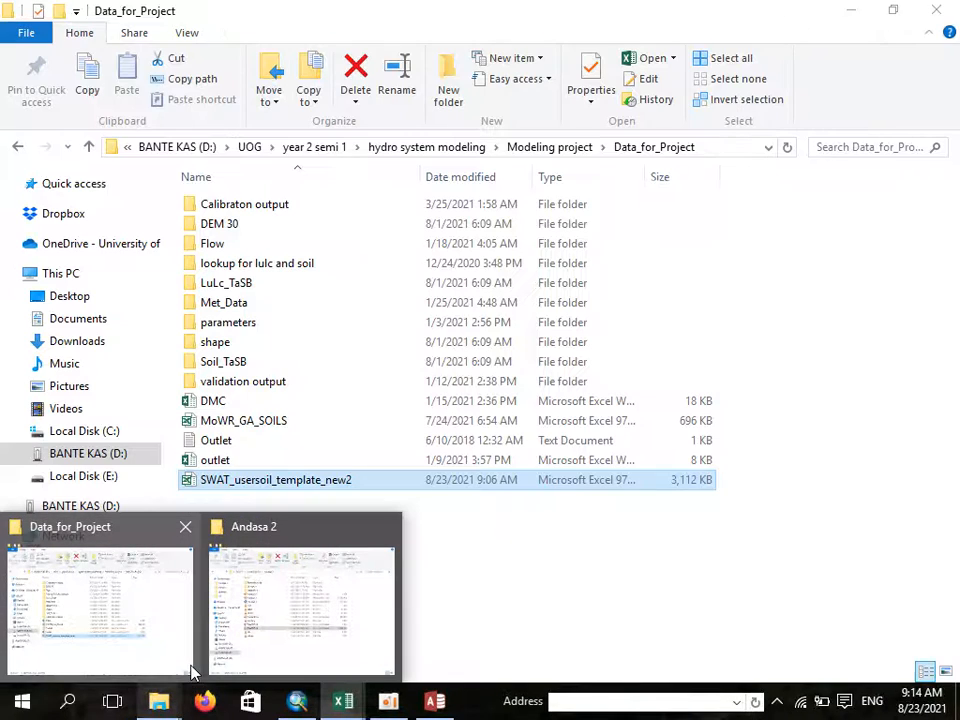
pyautogui.click(128, 620)
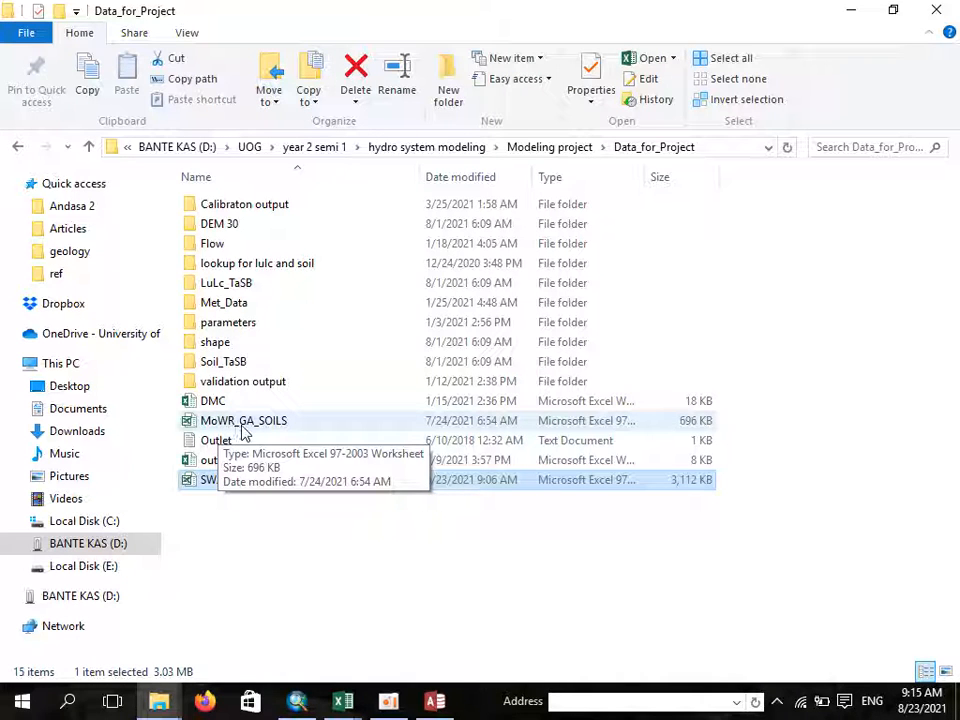
pyautogui.doubleClick(300, 428)
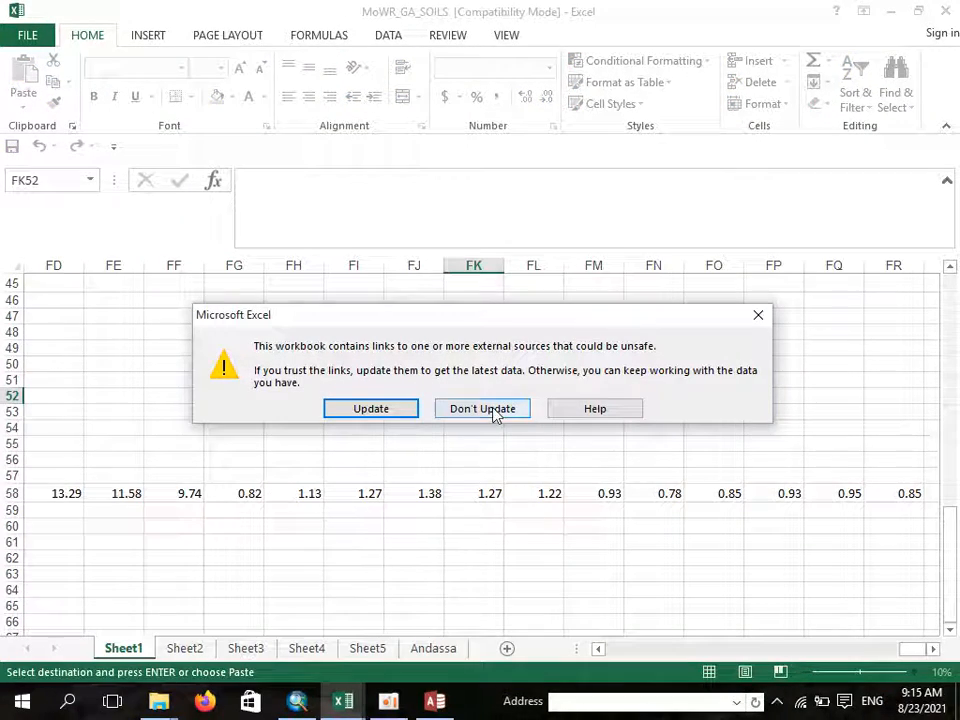
pyautogui.click(493, 412)
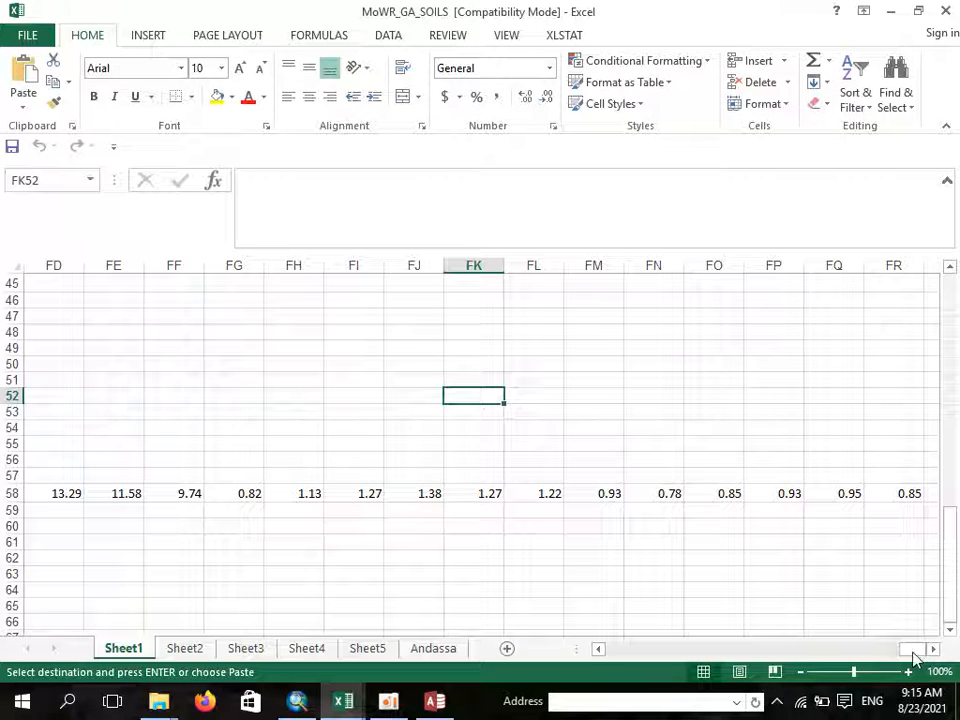
# Step: Paste the copied soil records as values into Sheet1 of MoWR_GA_SOILS, starting at cell A2
pyautogui.moveTo(915, 655); pyautogui.dragTo(620, 650)
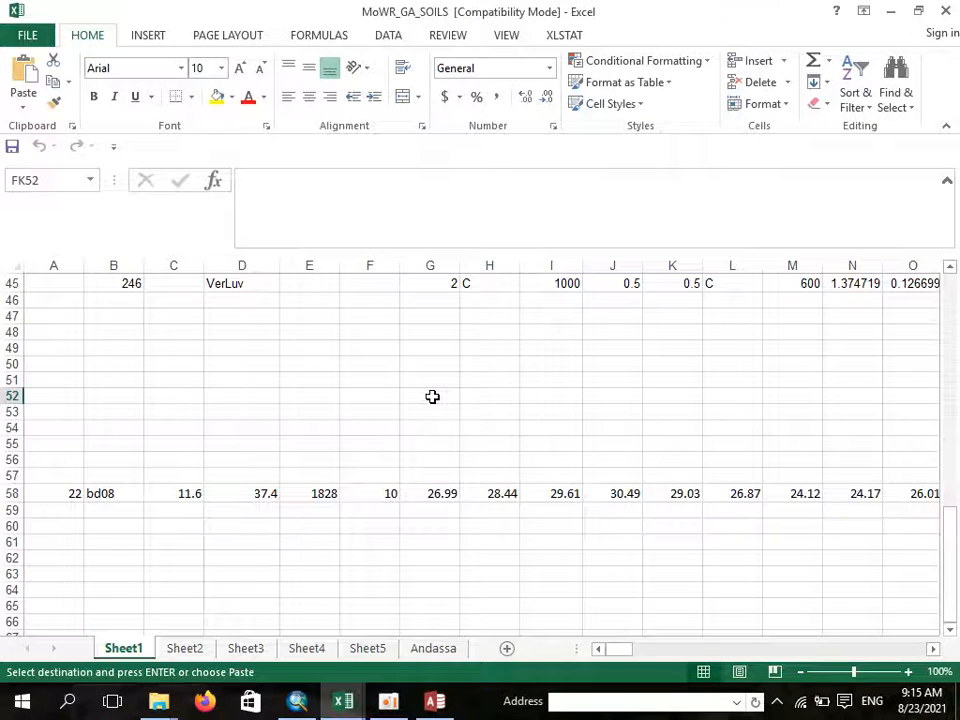
pyautogui.scroll(15, 432, 397)
pyautogui.click(57, 301)
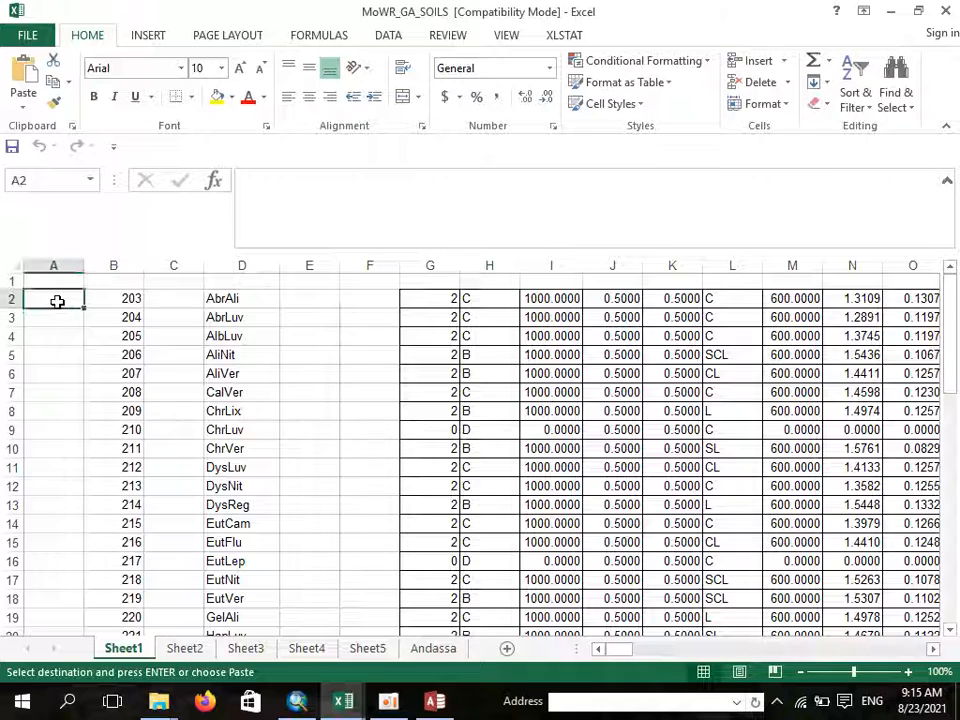
pyautogui.rightClick(58, 305)
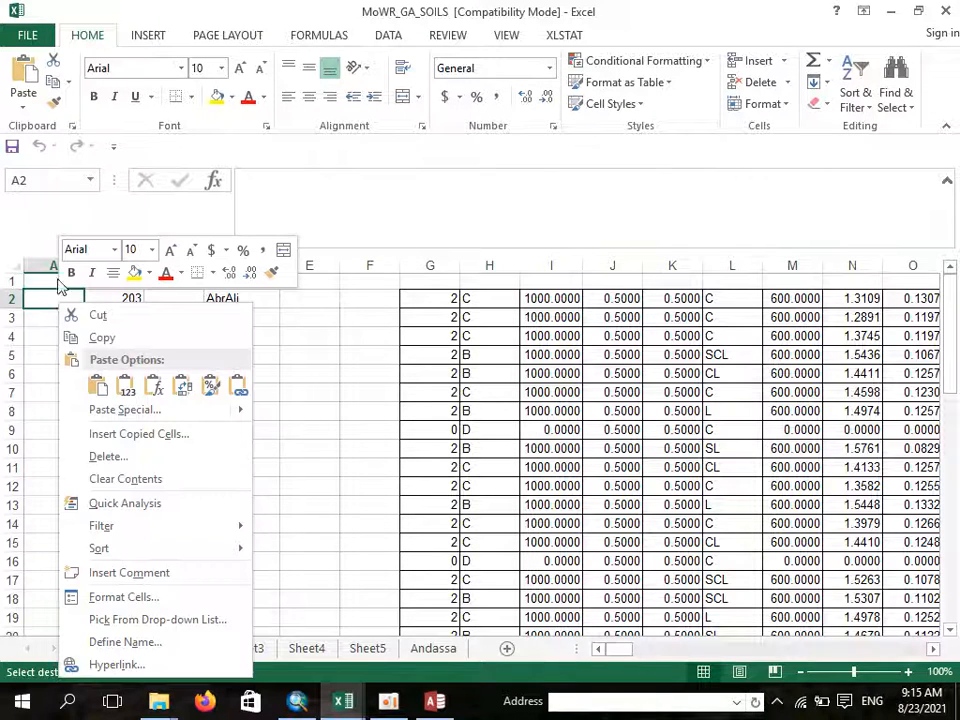
pyautogui.click(125, 386)
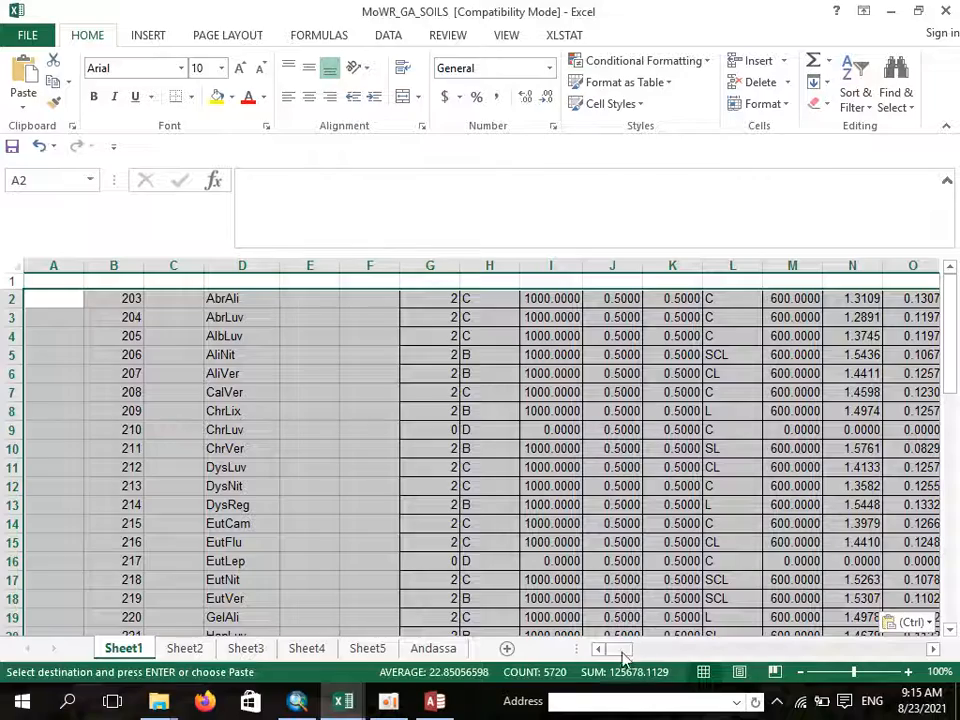
# Step: Examine the trailing columns of the records on Sheet1 through column EV
pyautogui.moveTo(622, 655); pyautogui.dragTo(881, 650)
pyautogui.click(660, 300)
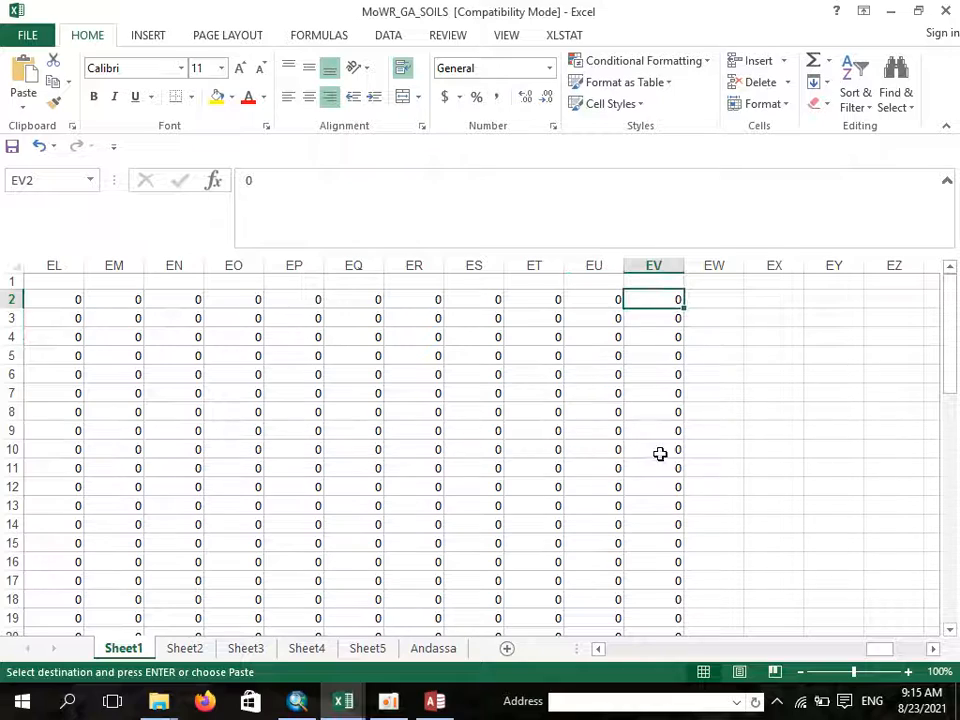
pyautogui.click(557, 431)
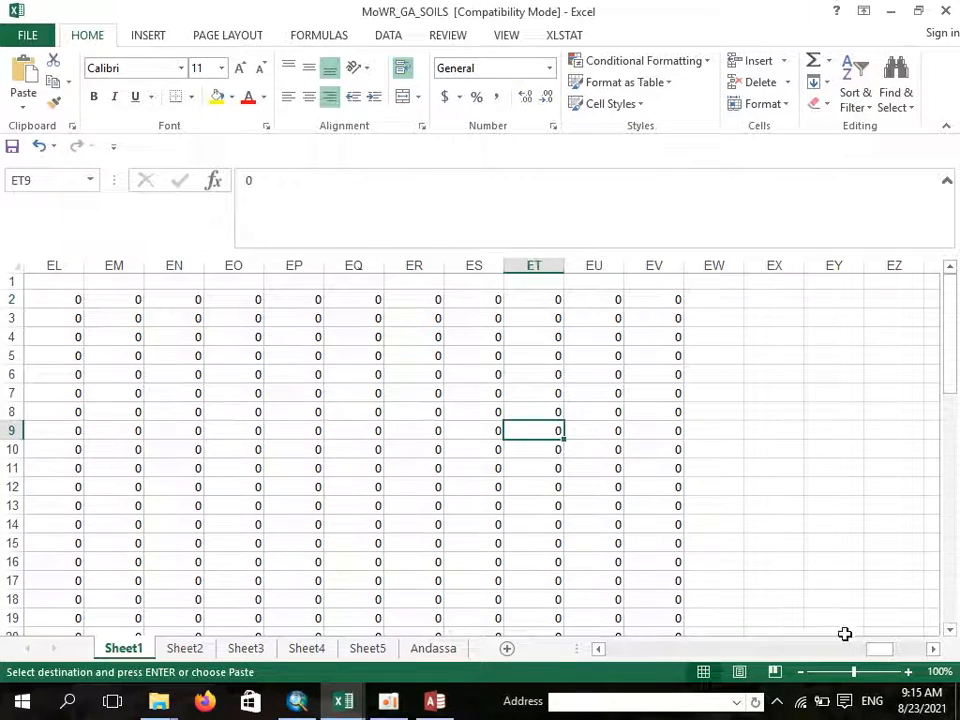
pyautogui.moveTo(878, 653); pyautogui.dragTo(607, 656)
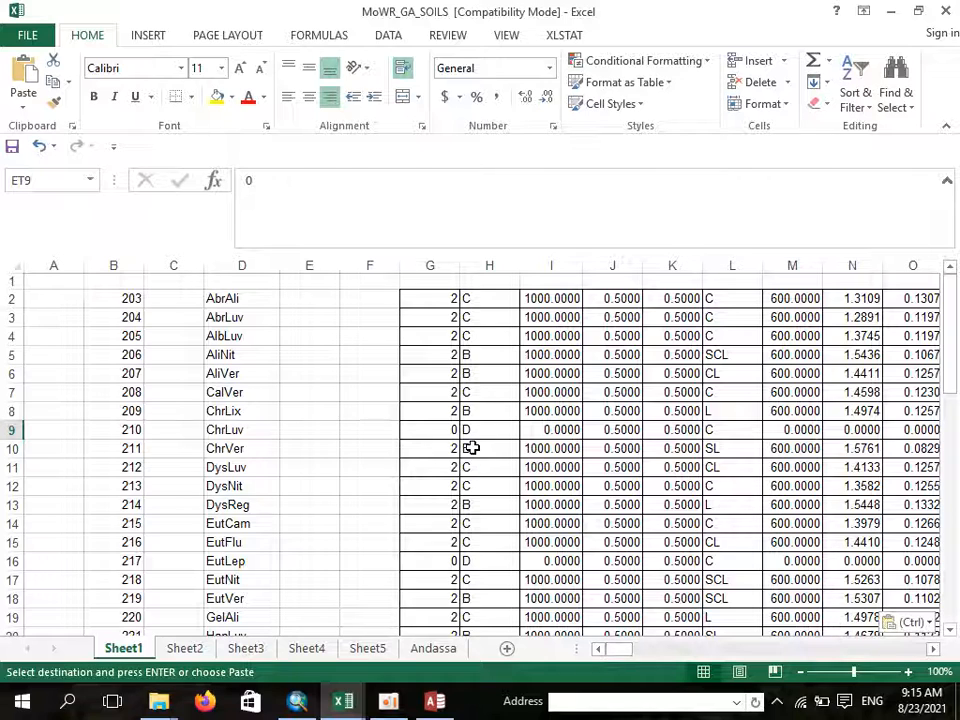
pyautogui.click(62, 302)
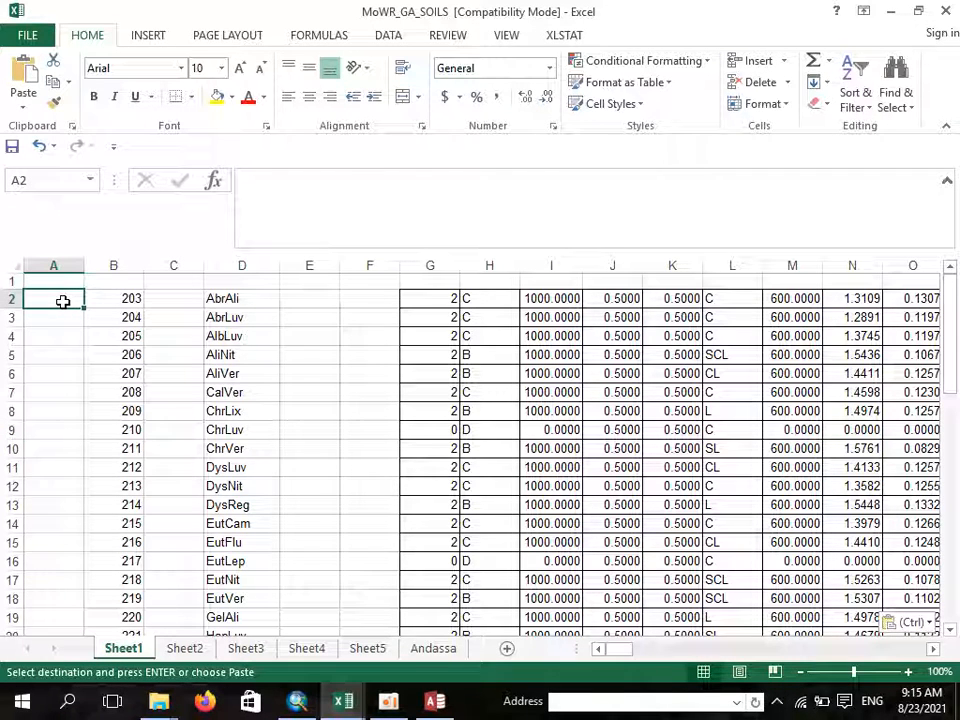
pyautogui.hotkey('ctrl', 'shift', 'Right')
pyautogui.hotkey('ctrl', 'shift', 'Right')
pyautogui.hotkey('ctrl', 'shift', 'Right')
pyautogui.hotkey('ctrl', 'shift', 'Right')
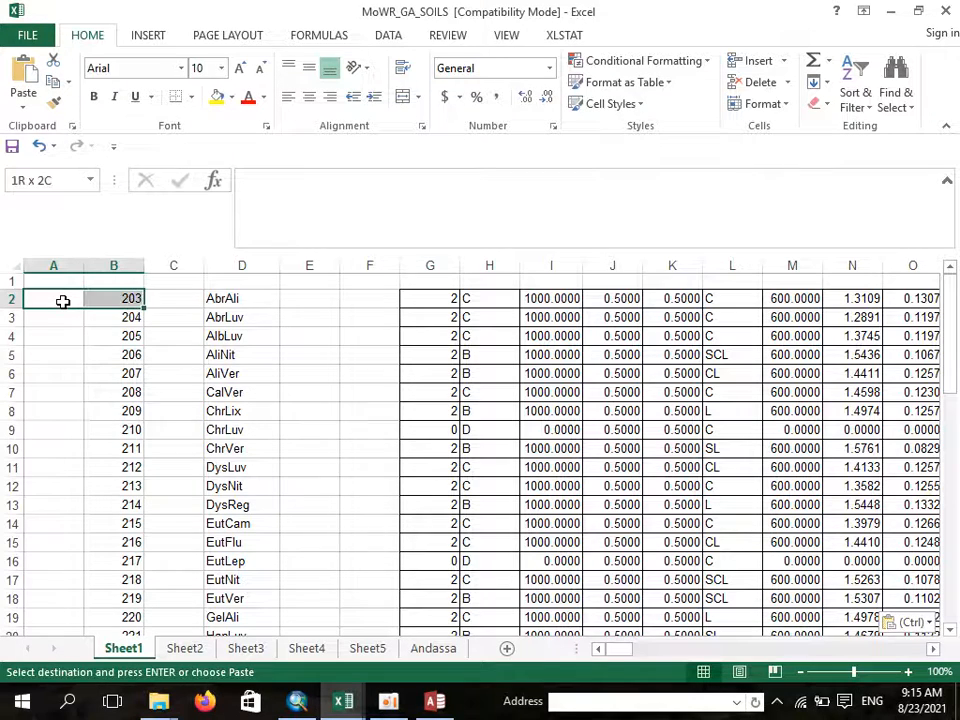
pyautogui.hotkey('ctrl', 'shift', 'Down')
pyautogui.hotkey('ctrl', 'shift', 'Down')
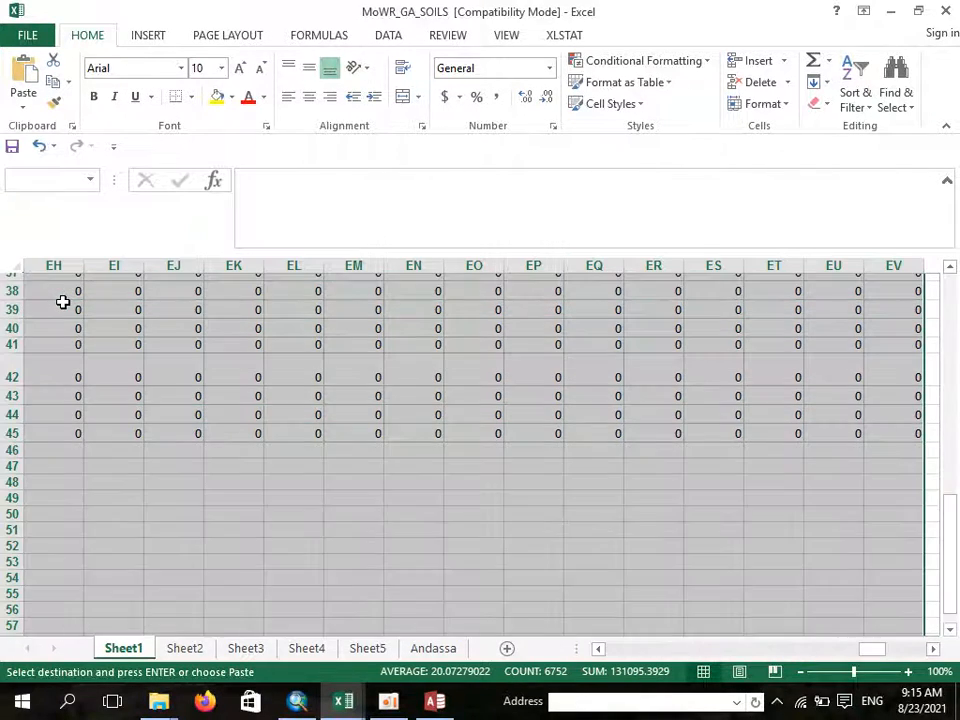
pyautogui.hotkey('ctrl', 'q')
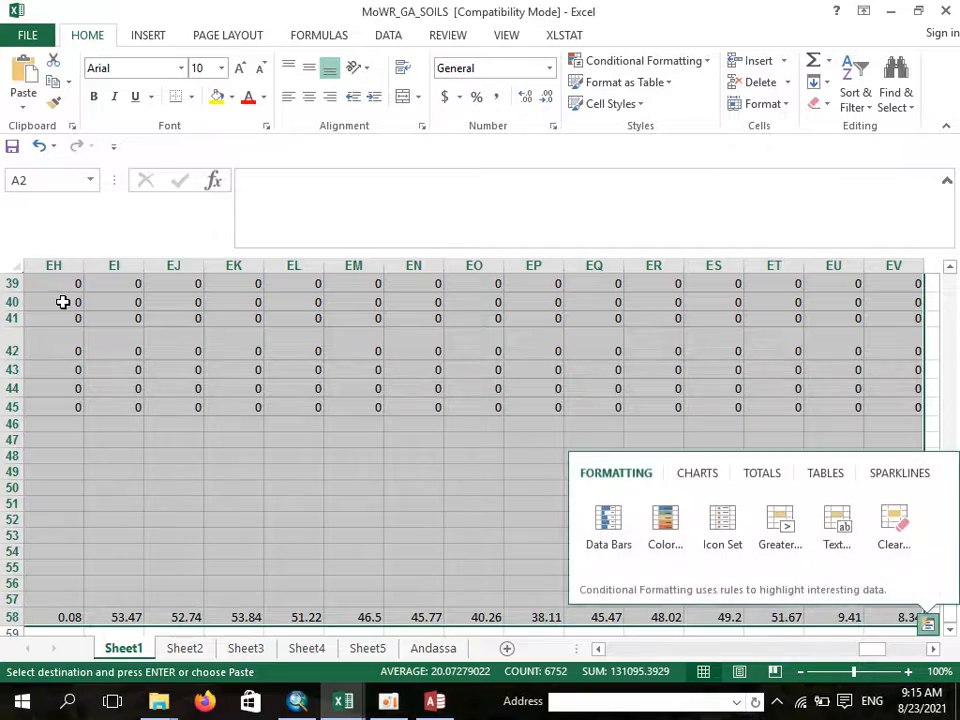
pyautogui.click(245, 180)
pyautogui.click(242, 400)
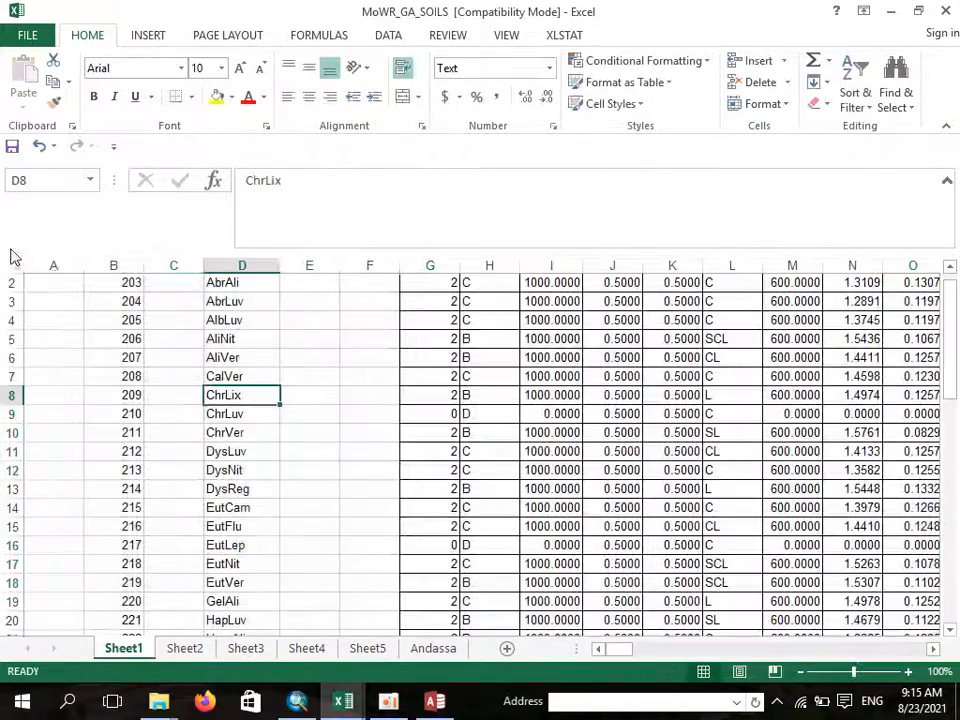
# Step: Copy the full block of soil records in A2:EV45 on Sheet1, from AbrAli to VerLuv
pyautogui.moveTo(60, 285); pyautogui.dragTo(266, 585)
pyautogui.hotkey('ctrl', 'shift', 'Right')
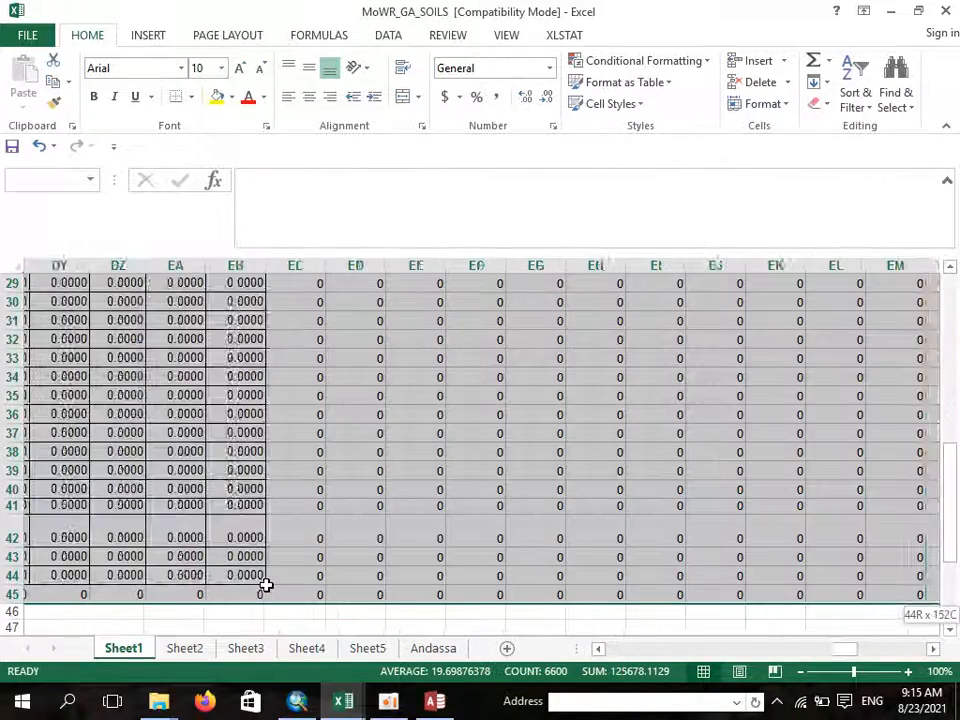
pyautogui.hotkey('ctrl', 'c')
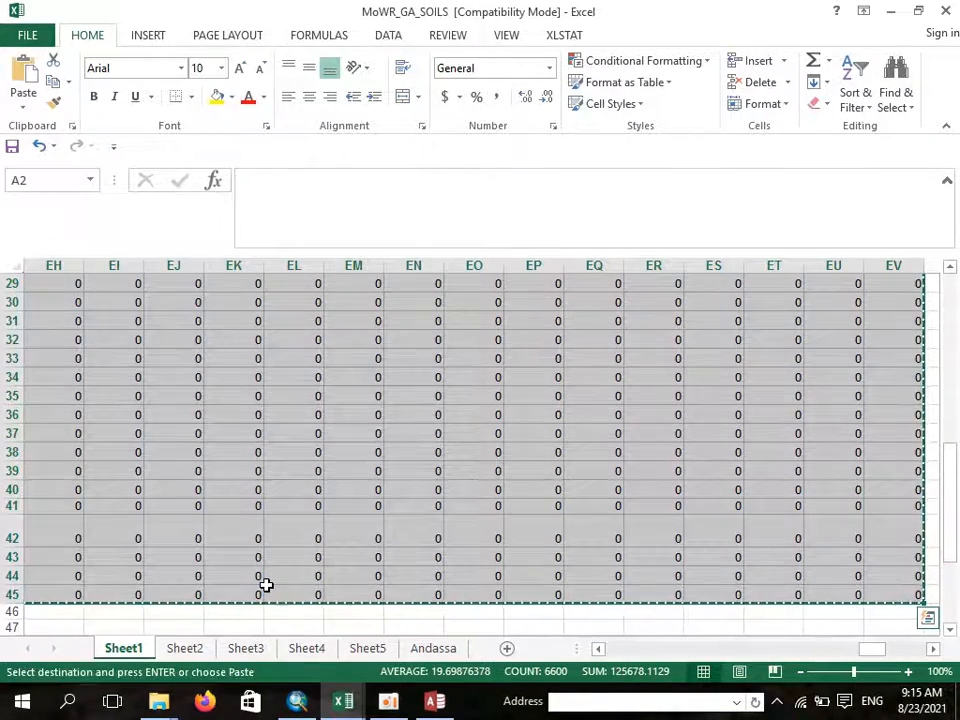
# Step: Switch to the SWAT2012 database in Access and view the paste option for the blank new record at the end of the usersoil table
pyautogui.moveTo(435, 701)
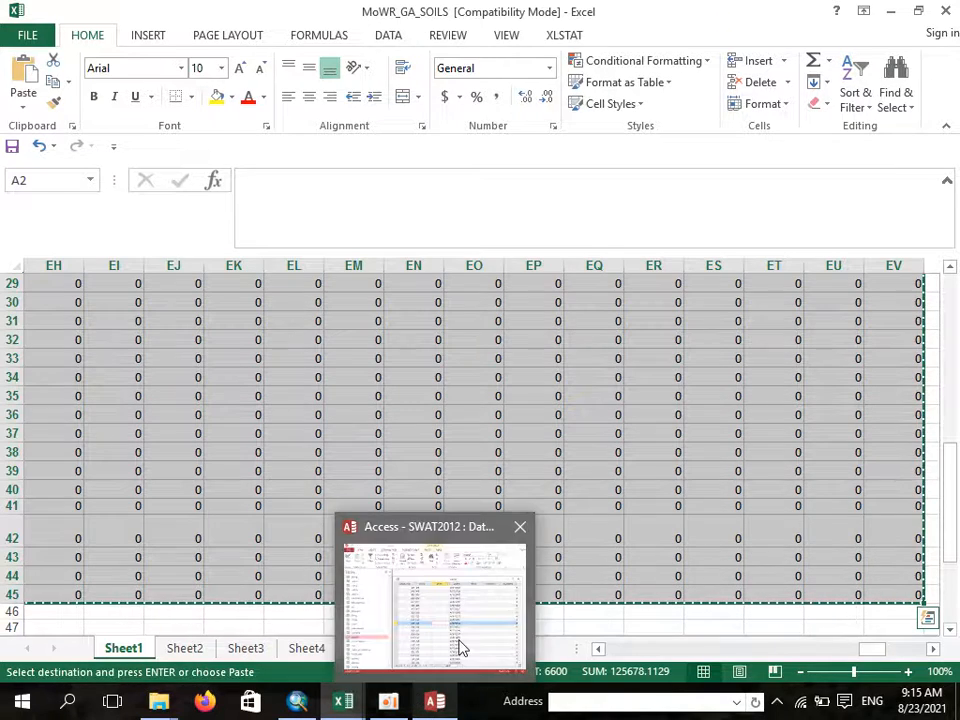
pyautogui.click(457, 642)
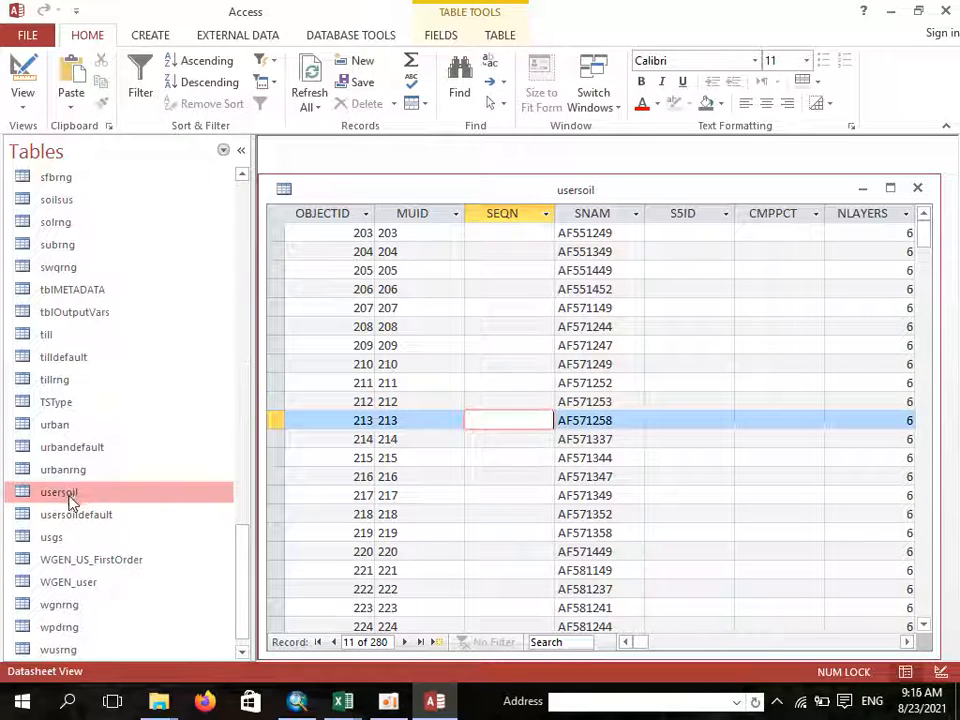
pyautogui.scroll(-5, 366, 449)
pyautogui.scroll(-15, 366, 449)
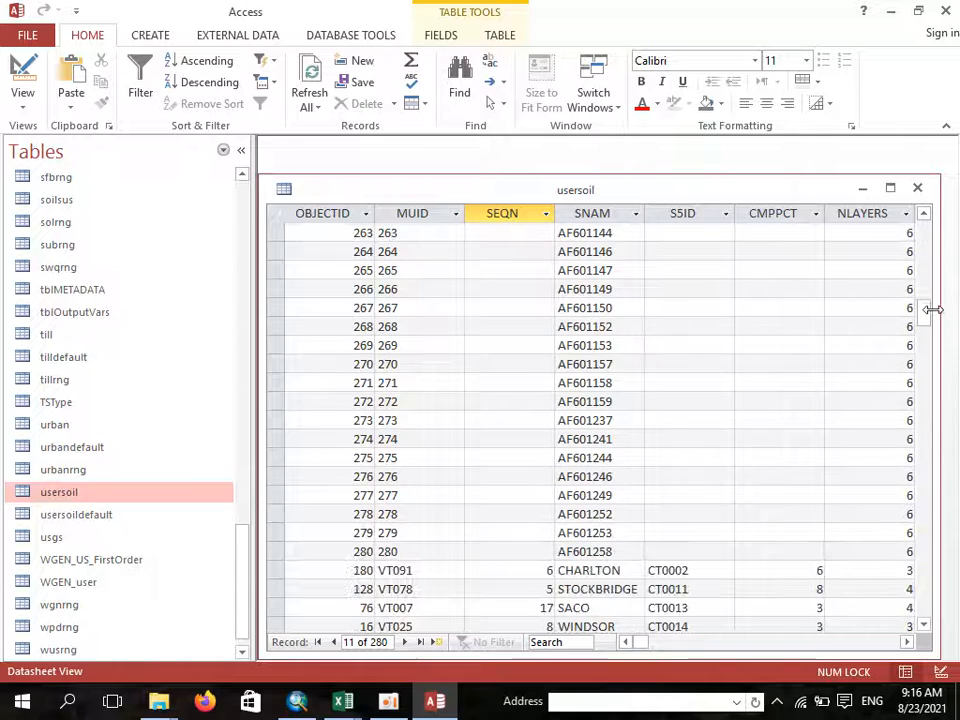
pyautogui.moveTo(926, 317); pyautogui.dragTo(926, 405)
pyautogui.scroll(-8, 926, 570)
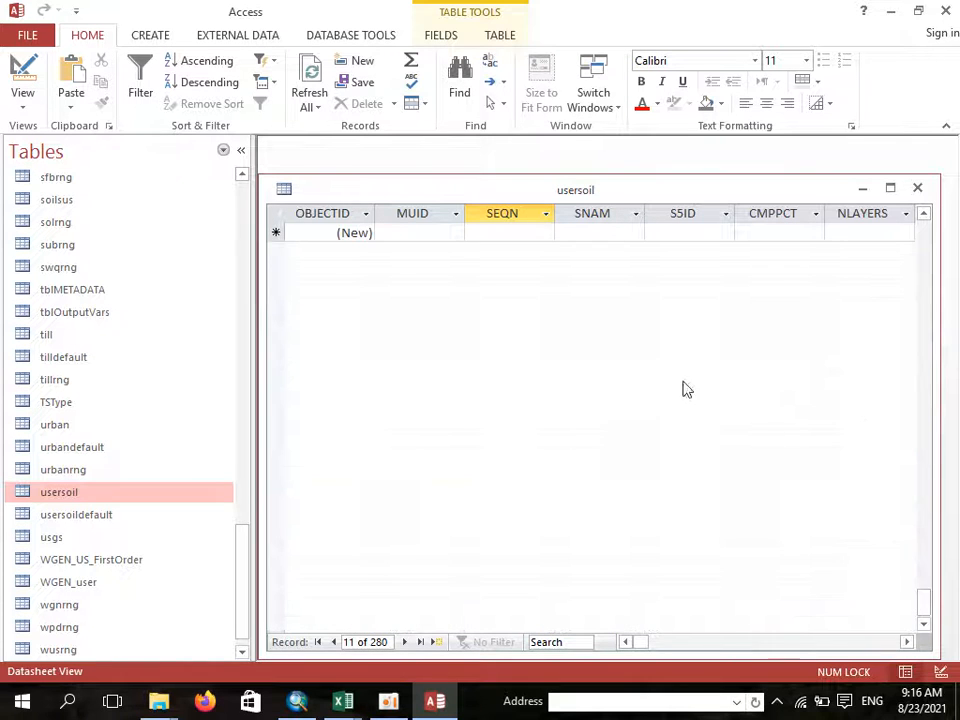
pyautogui.scroll(3, 683, 388)
pyautogui.click(274, 401)
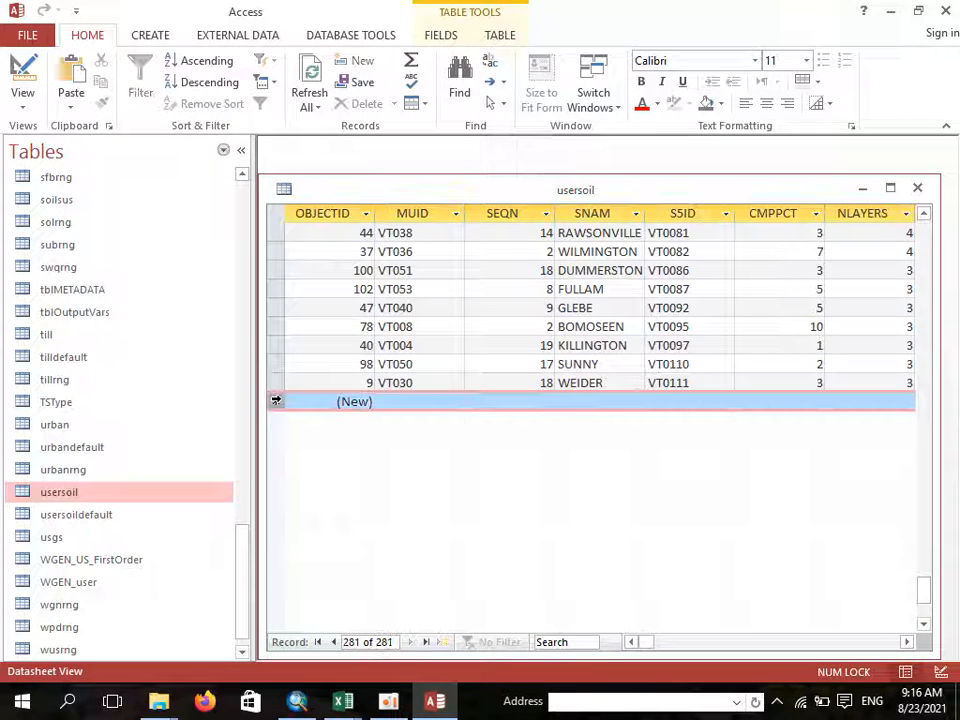
pyautogui.rightClick(277, 405)
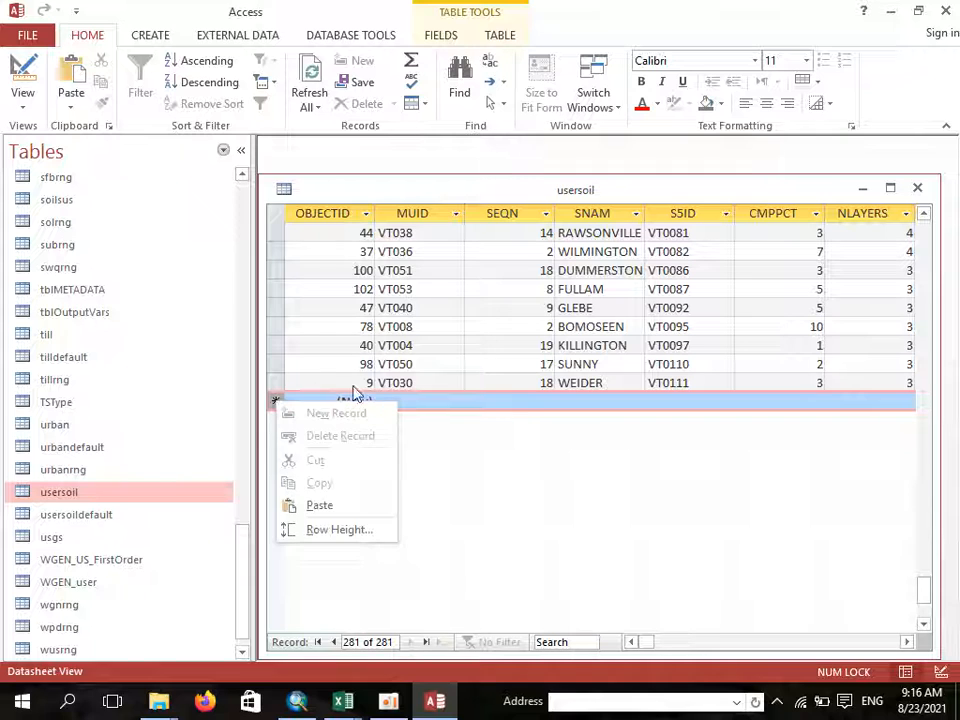
pyautogui.click(485, 435)
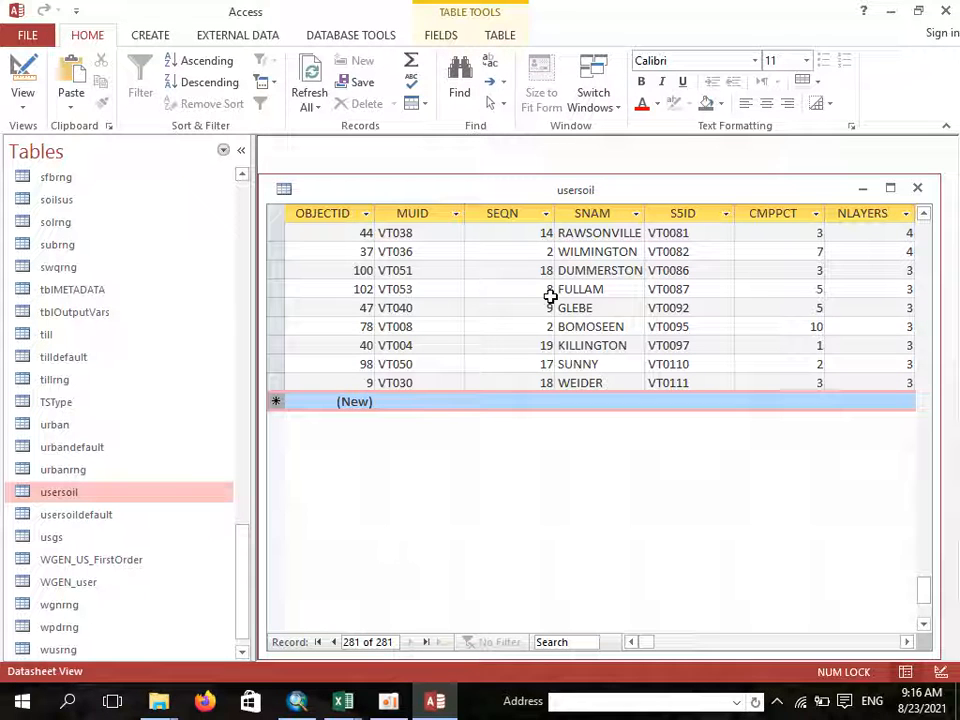
pyautogui.click(507, 331)
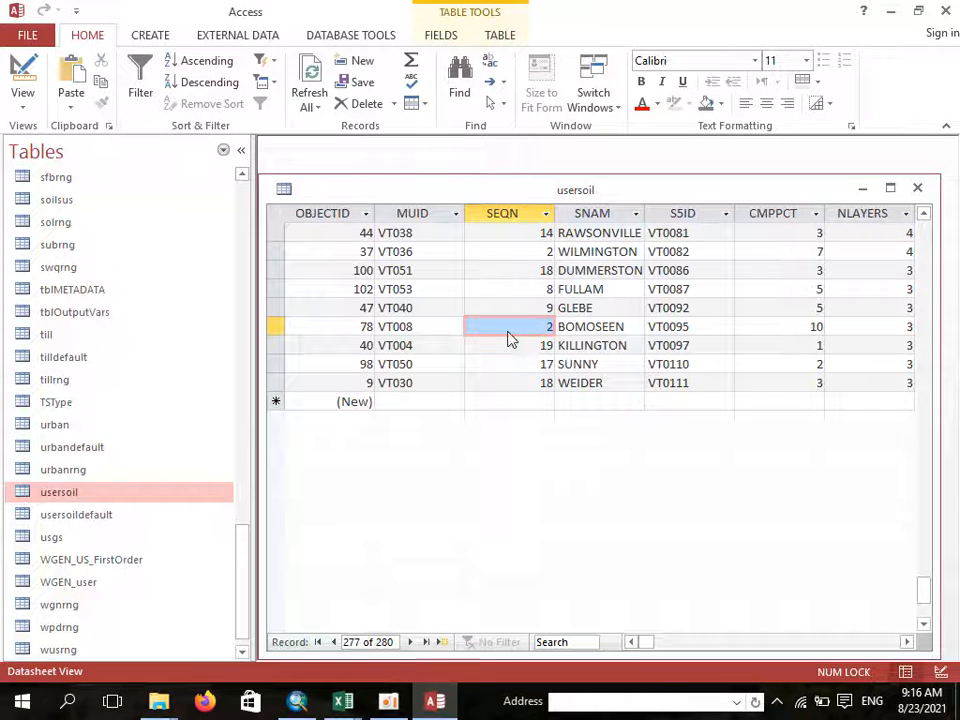
pyautogui.click(562, 327)
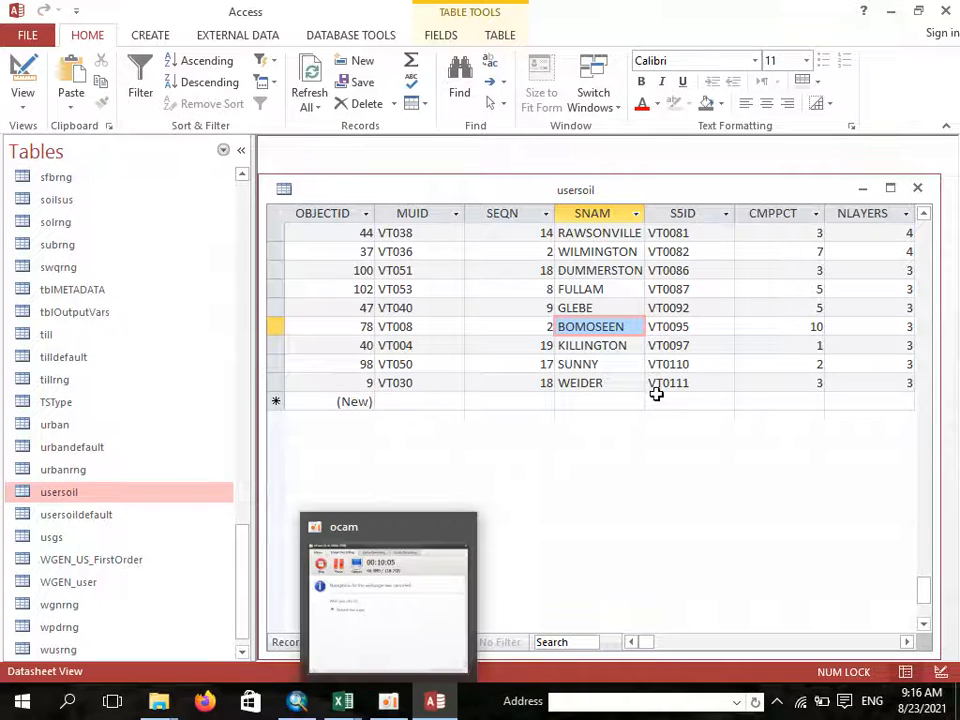
pyautogui.click(624, 291)
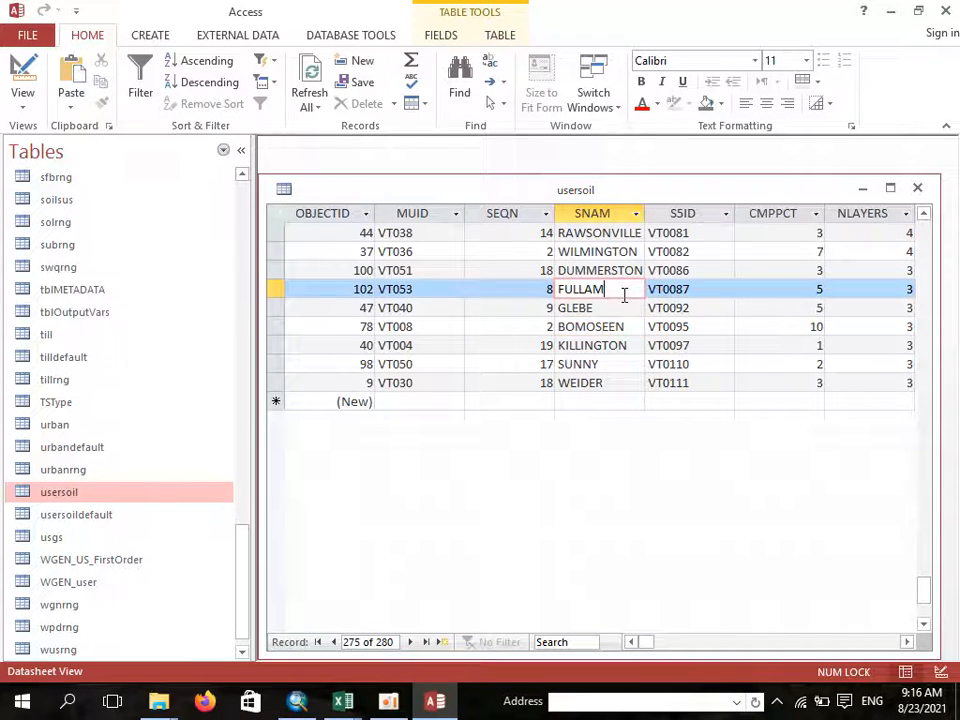
# Step: Check the soil names in the last records of the usersoil table and close the SWAT2012 database
pyautogui.click(602, 308)
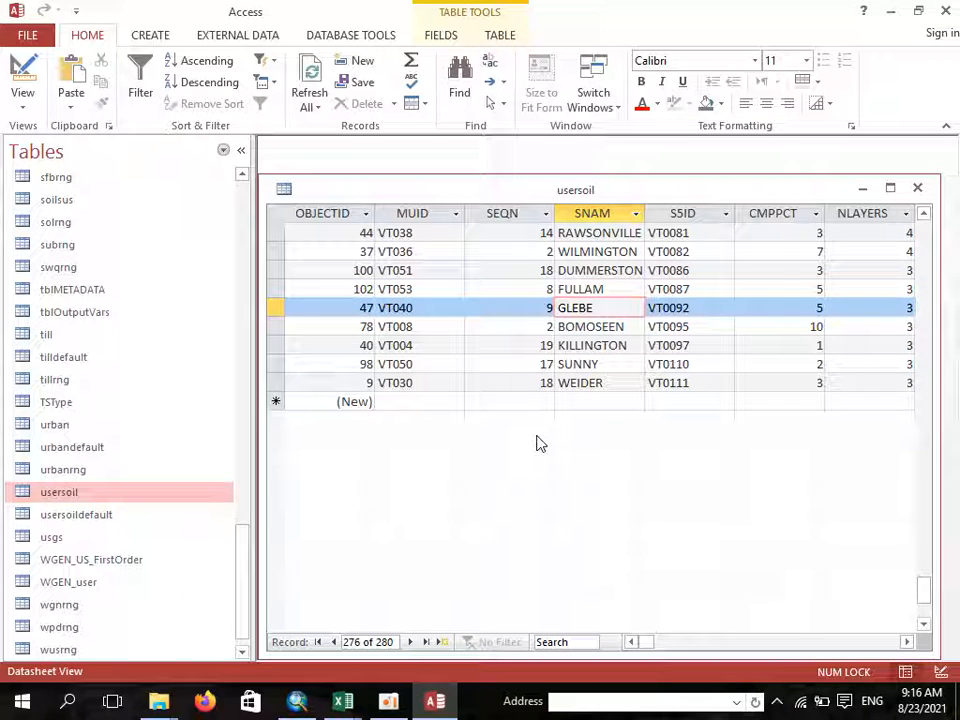
pyautogui.click(596, 345)
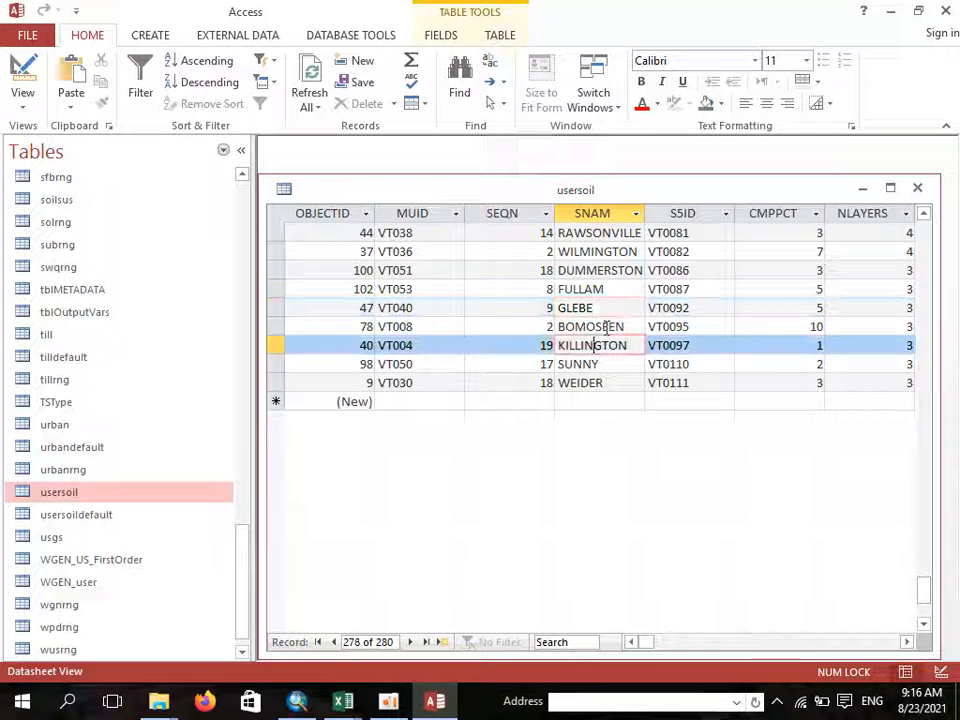
pyautogui.press('Up')
pyautogui.click(606, 364)
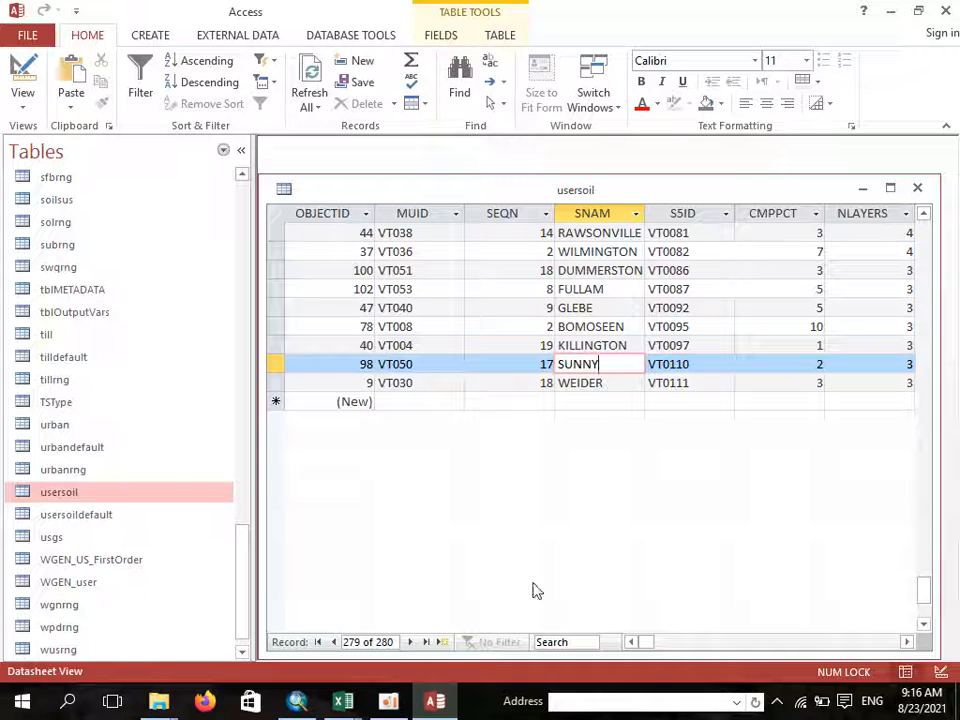
pyautogui.click(565, 386)
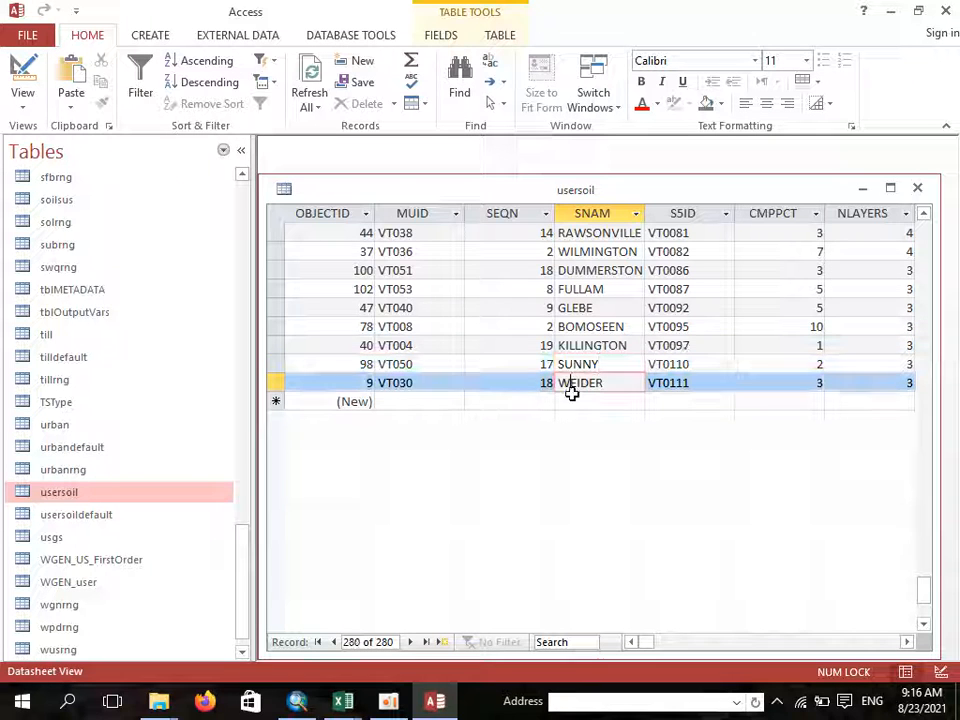
pyautogui.click(945, 10)
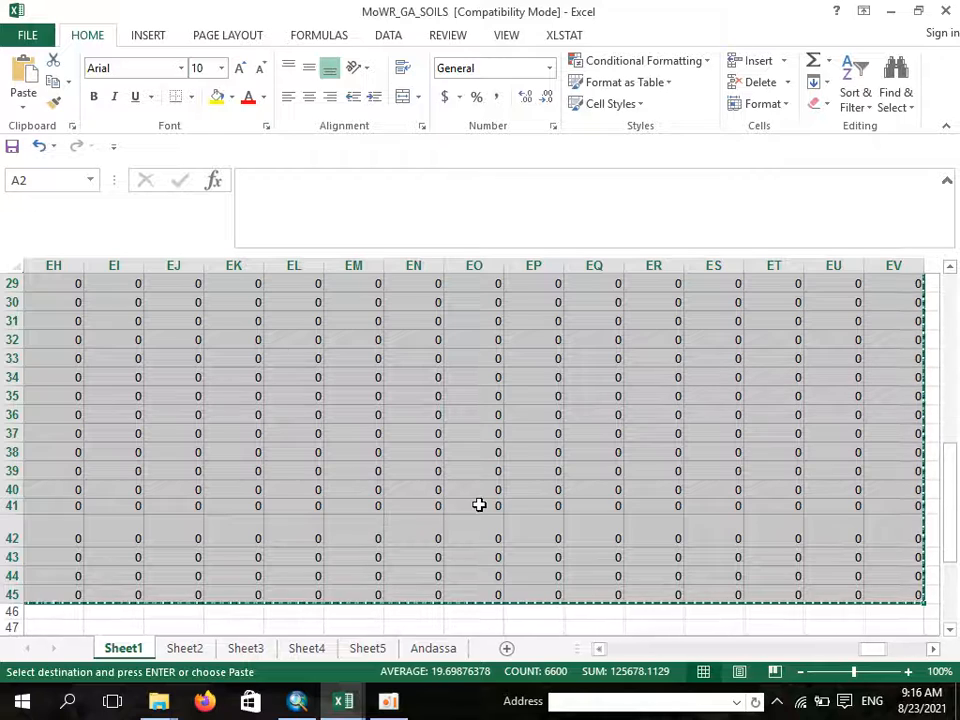
# Step: End the pending copy on Sheet1 of MoWR_GA_SOILS, then switch to ArcMap and view the Gumera_shape layer in the layer list
pyautogui.press('Return')
pyautogui.click(385, 355)
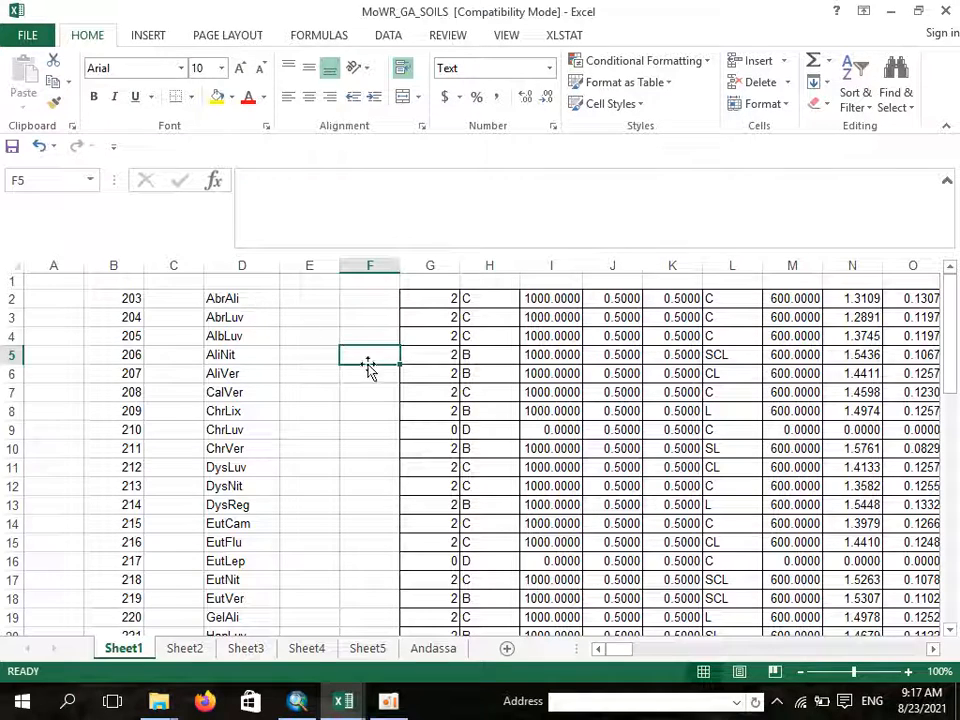
pyautogui.moveTo(308, 710)
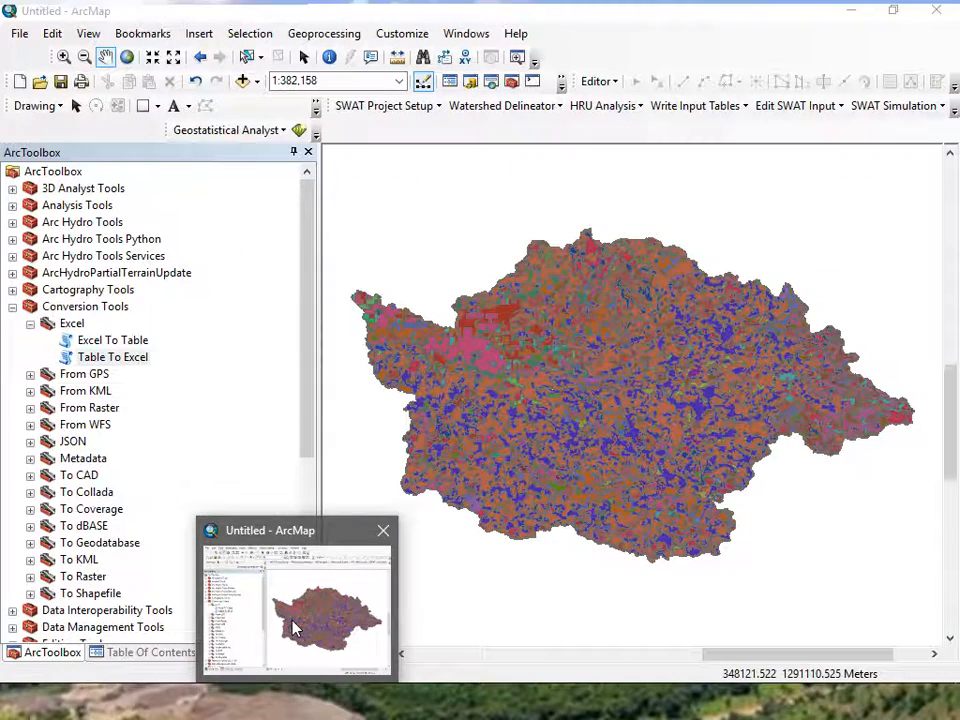
pyautogui.click(292, 624)
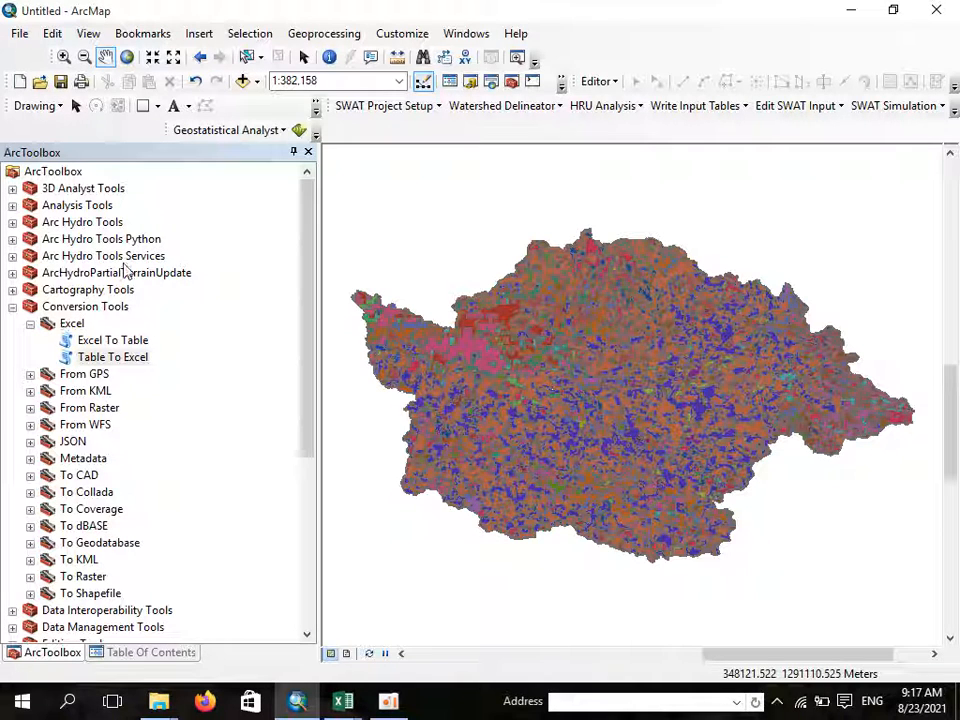
pyautogui.click(135, 652)
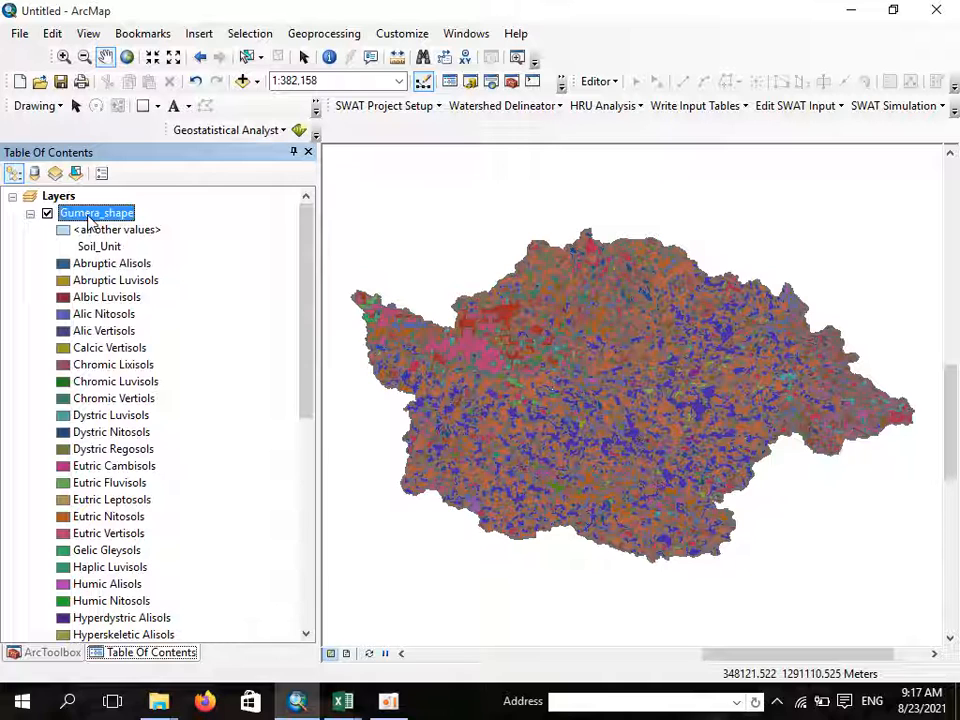
pyautogui.rightClick(90, 220)
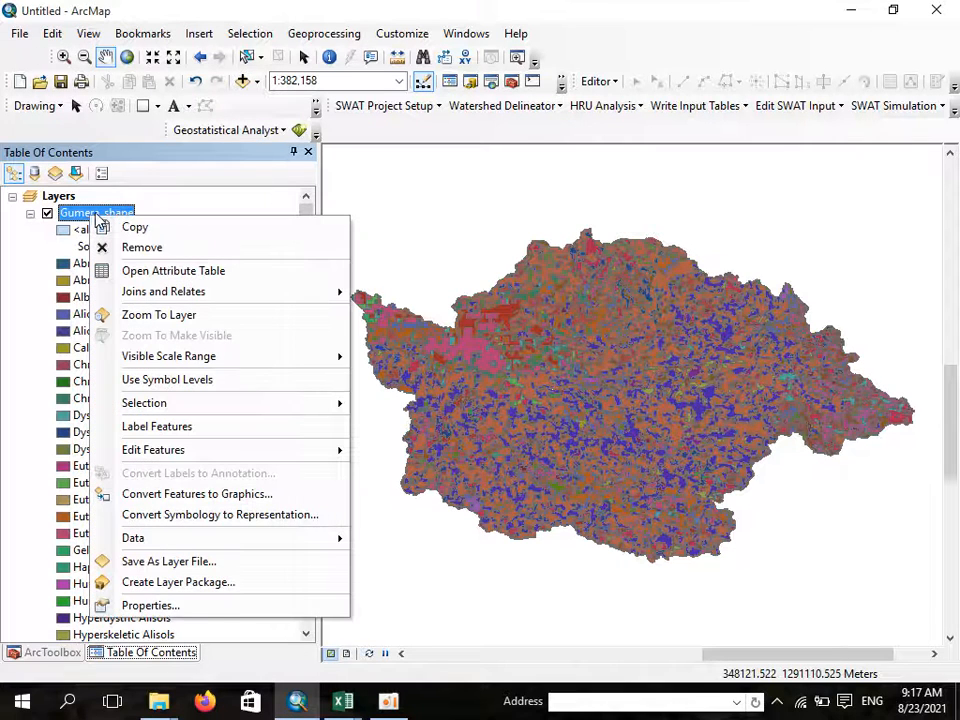
pyautogui.click(183, 203)
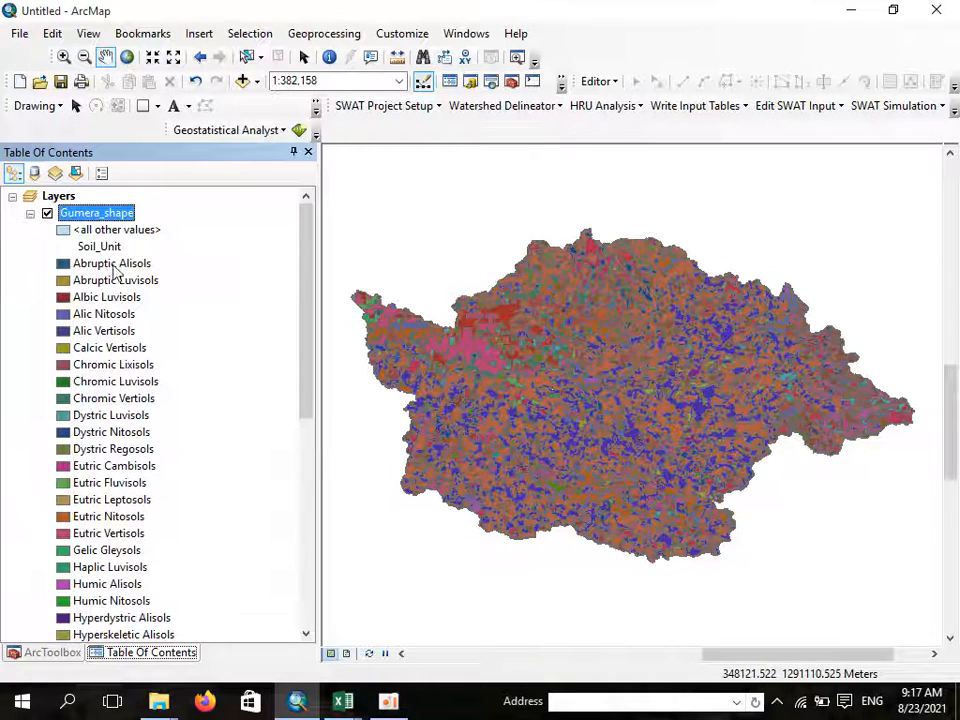
# Step: Set up a Polygon to Raster conversion with Gumera_shape as the input features and SNAM as the value field
pyautogui.click(36, 656)
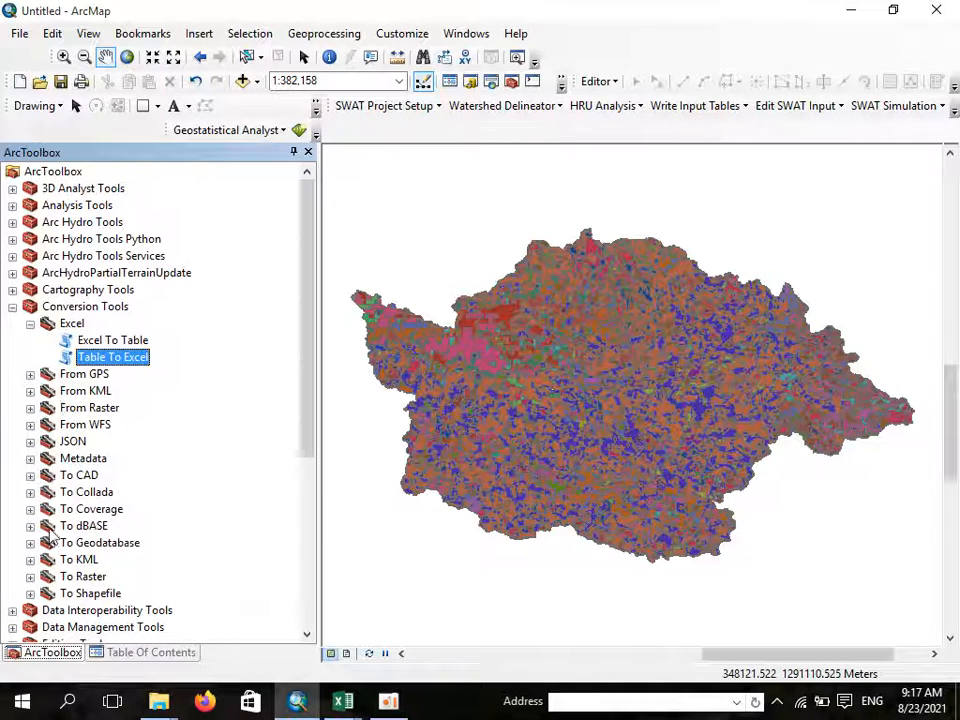
pyautogui.click(30, 576)
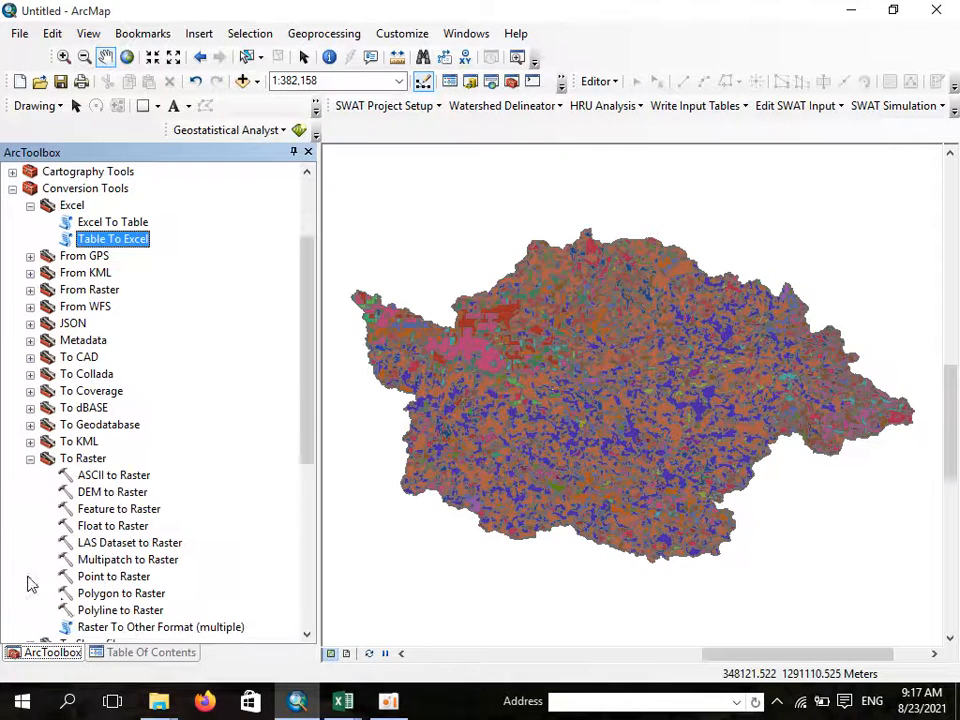
pyautogui.doubleClick(115, 594)
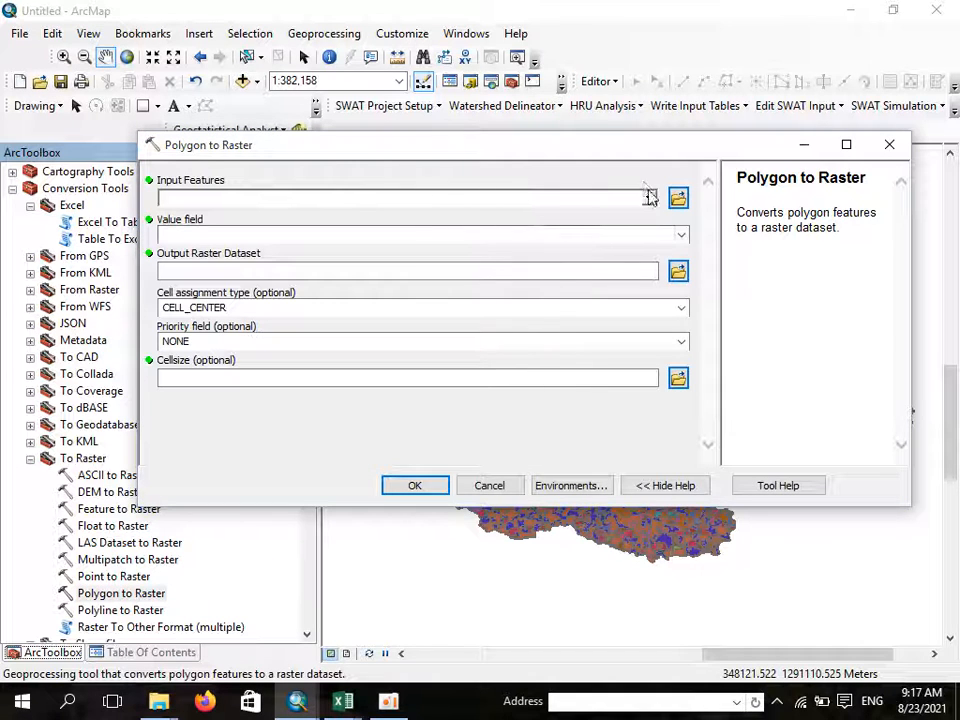
pyautogui.click(649, 198)
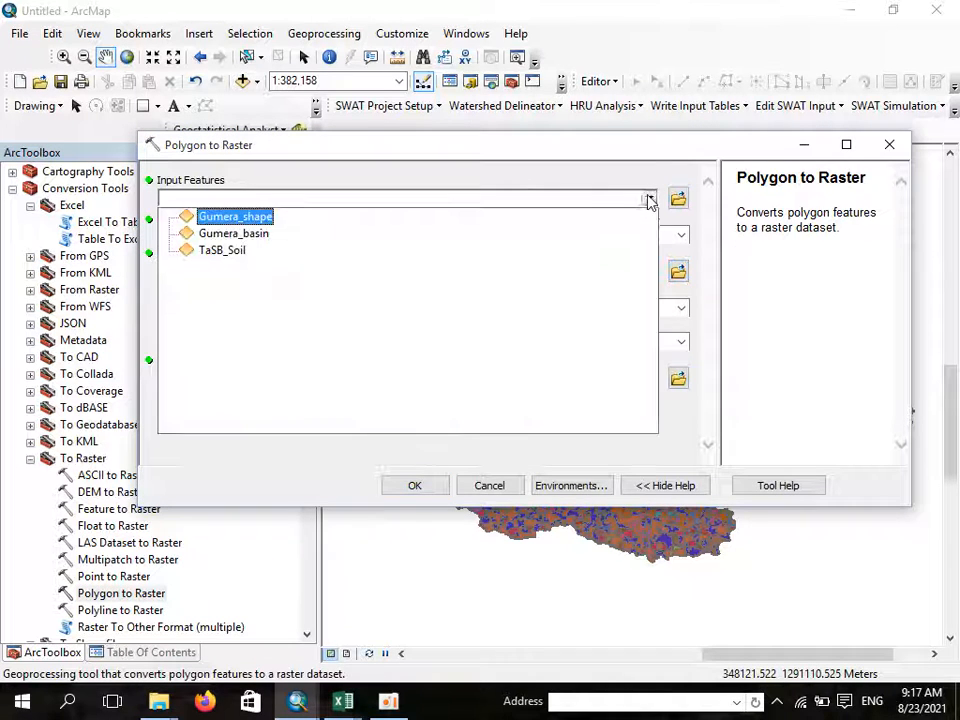
pyautogui.click(250, 220)
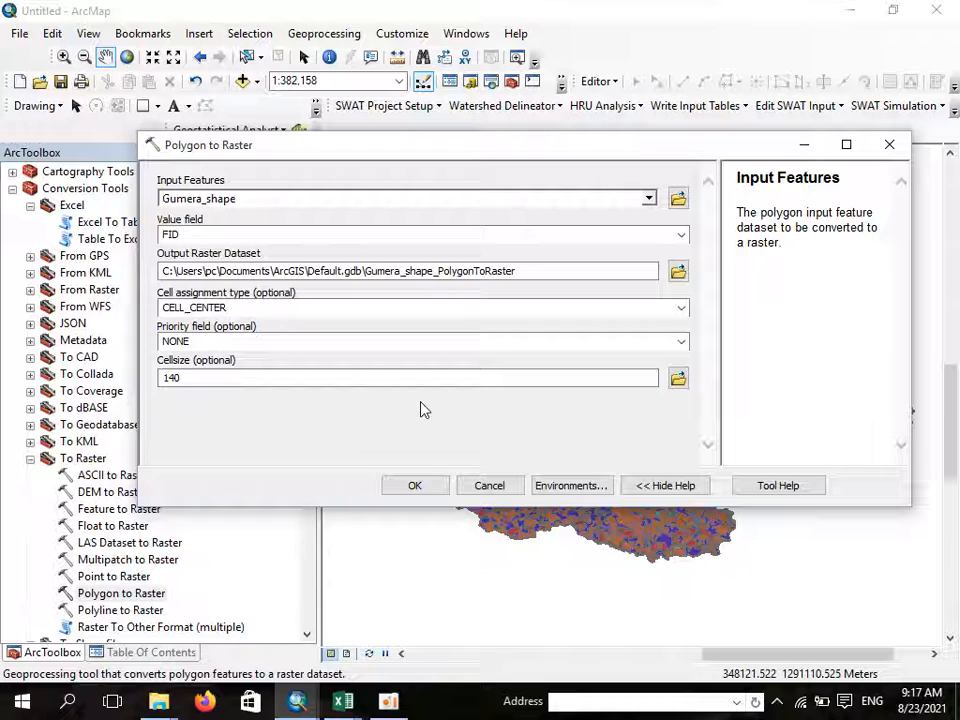
pyautogui.click(681, 235)
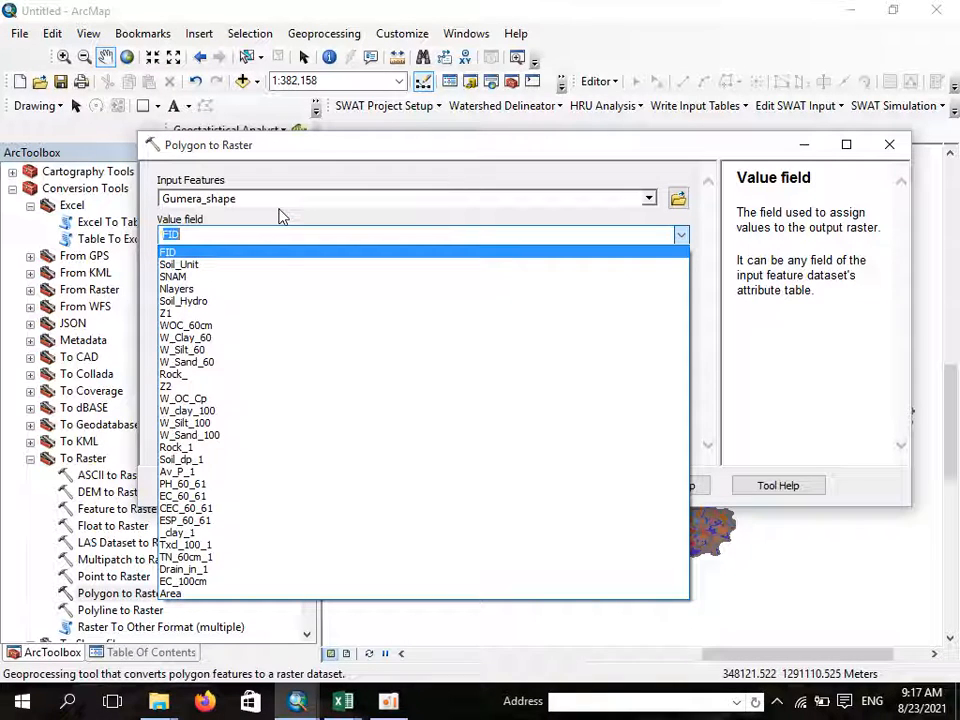
pyautogui.scroll(-2, 272, 611)
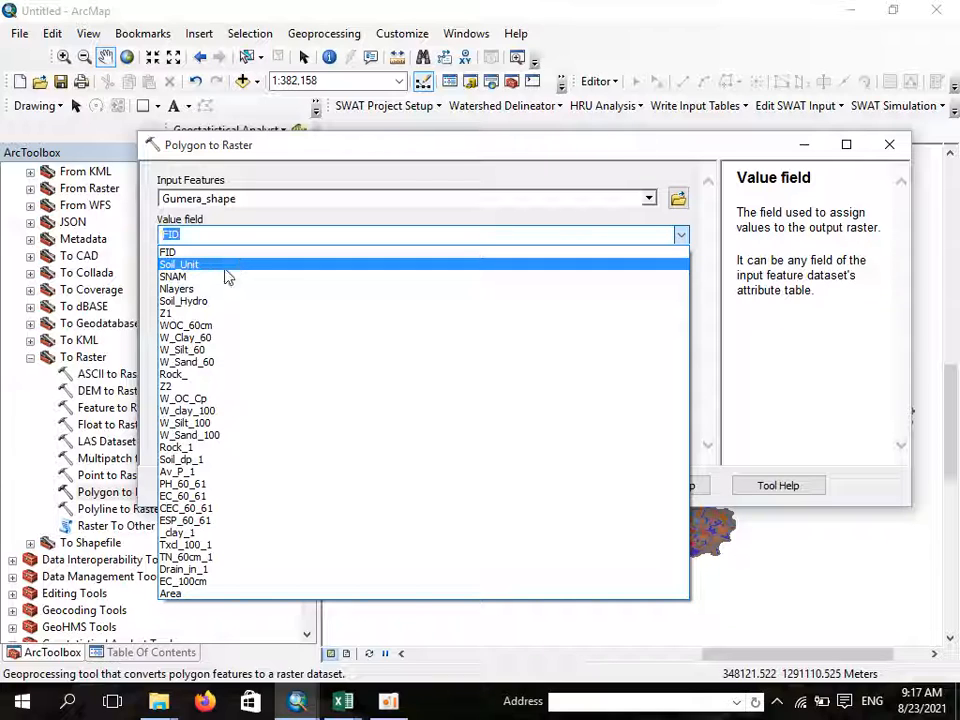
pyautogui.click(173, 279)
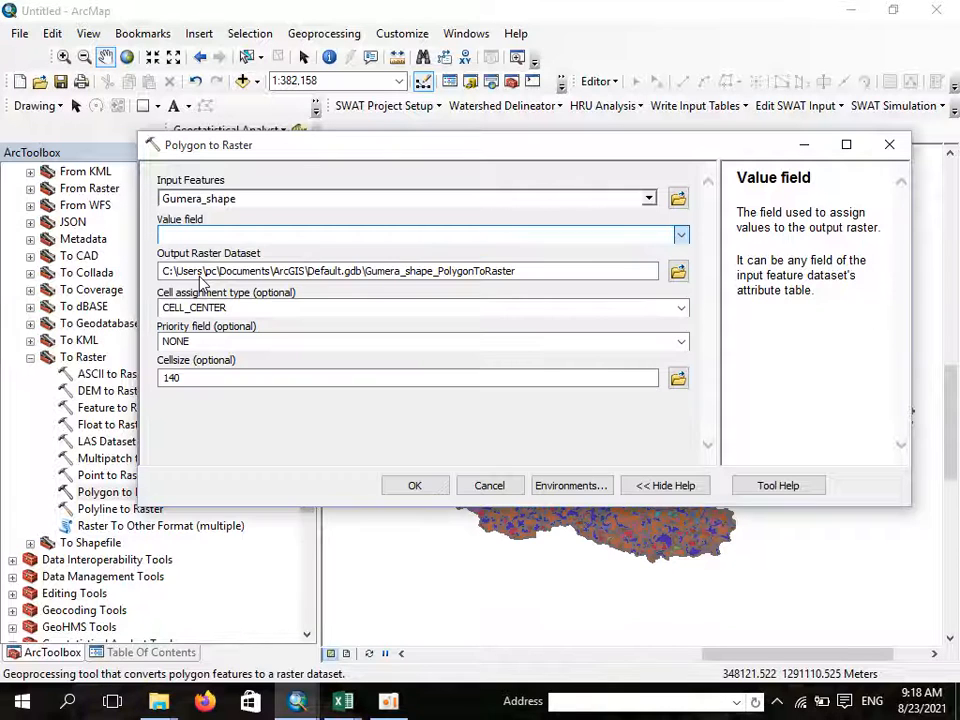
pyautogui.click(482, 292)
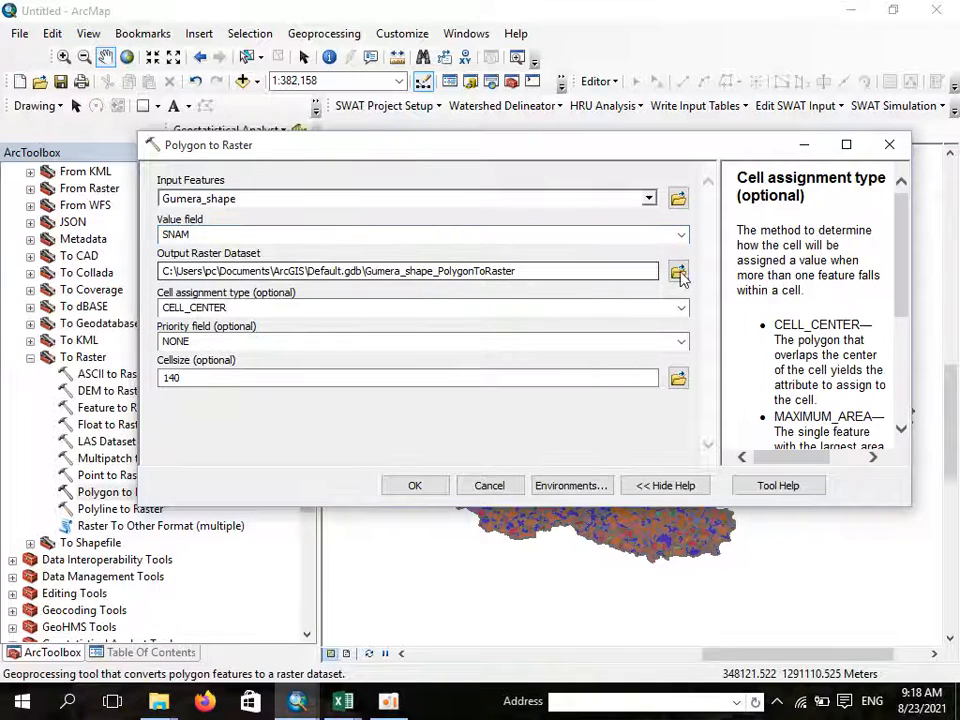
# Step: Name the output raster raster_soil in New Folder, keep the cell size of 140 and run the conversion
pyautogui.click(677, 271)
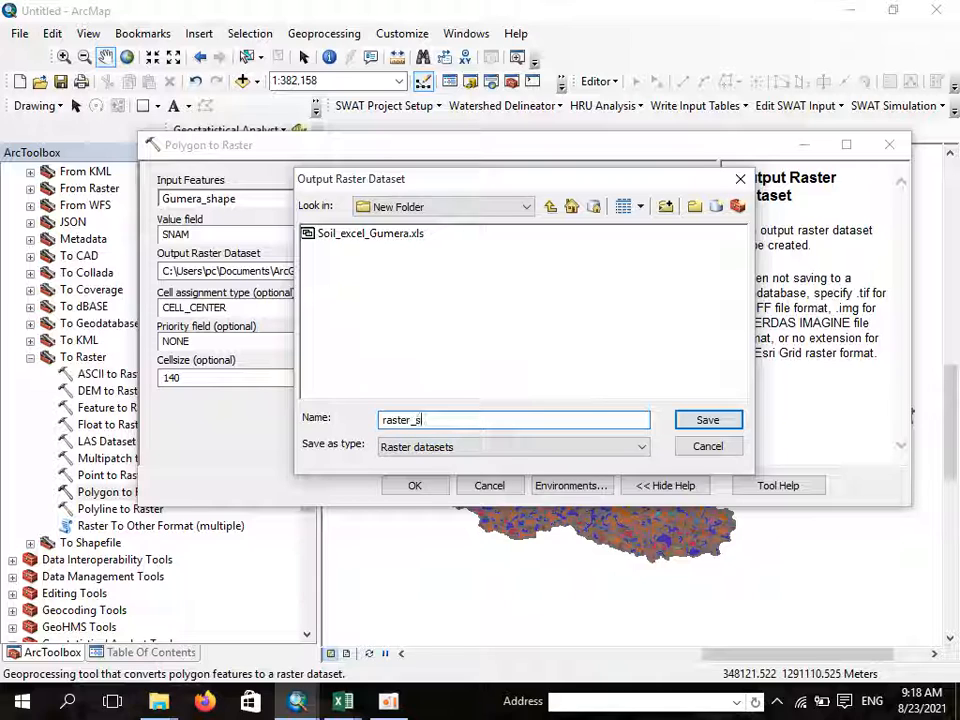
pyautogui.write('il')
pyautogui.press('Return')
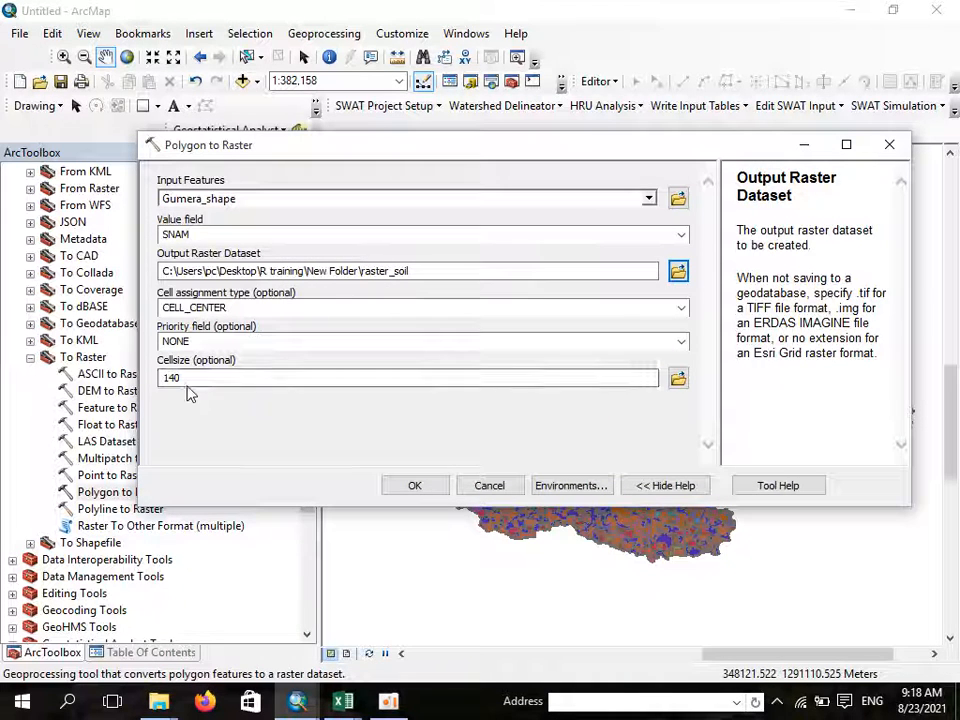
pyautogui.click(187, 385)
pyautogui.doubleClick(171, 379)
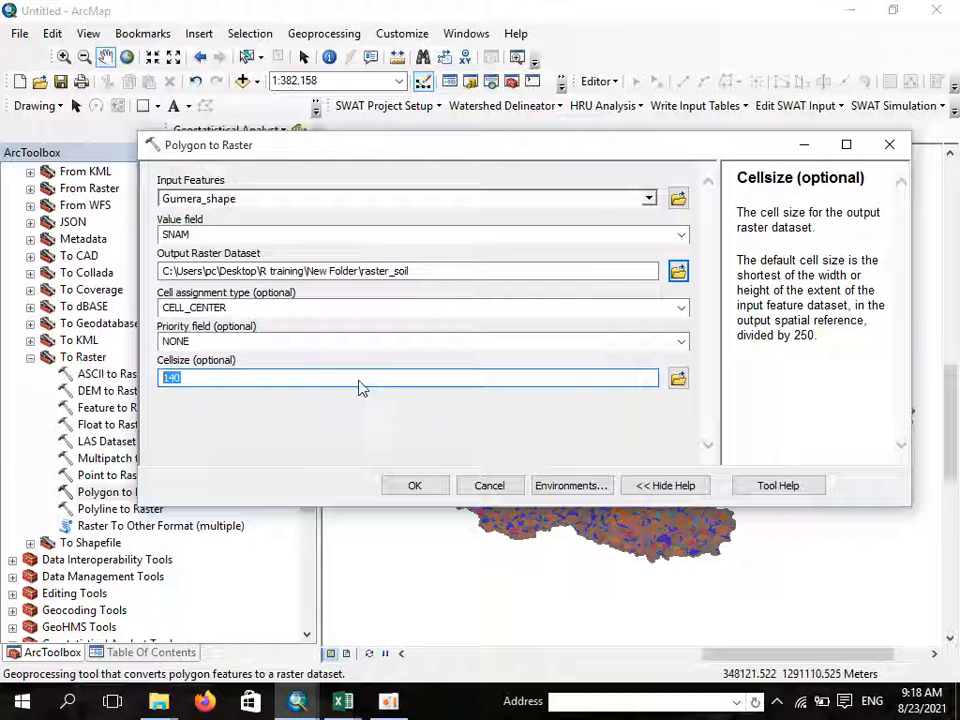
pyautogui.click(400, 489)
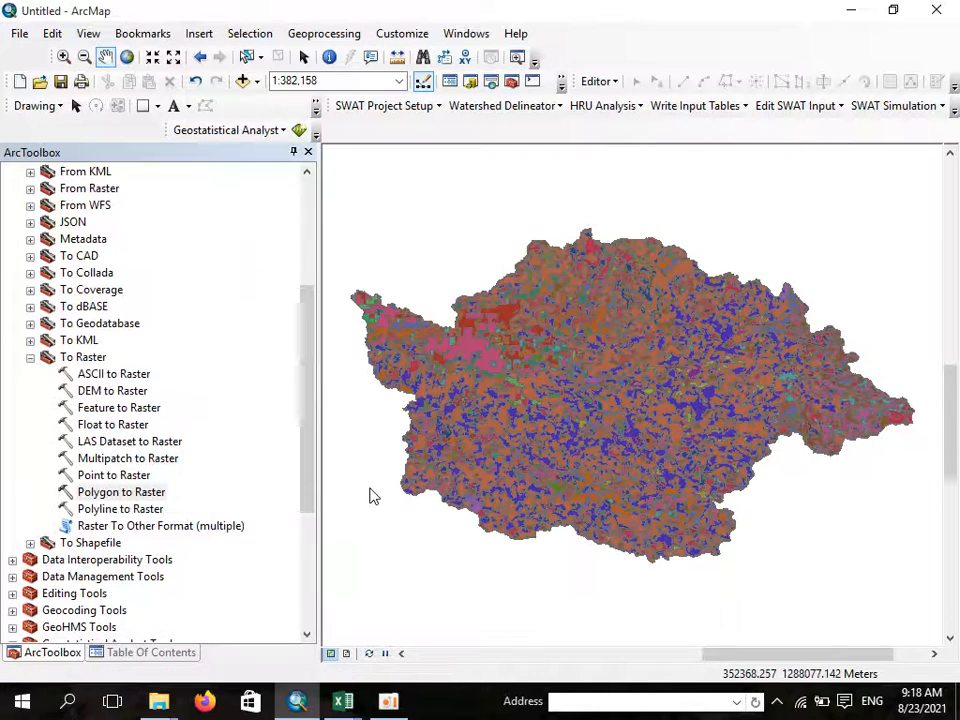
# Step: Expand the raster_soil legend, and hide and collapse the Gumera_shape layer so the soil raster shows on the map
pyautogui.click(152, 653)
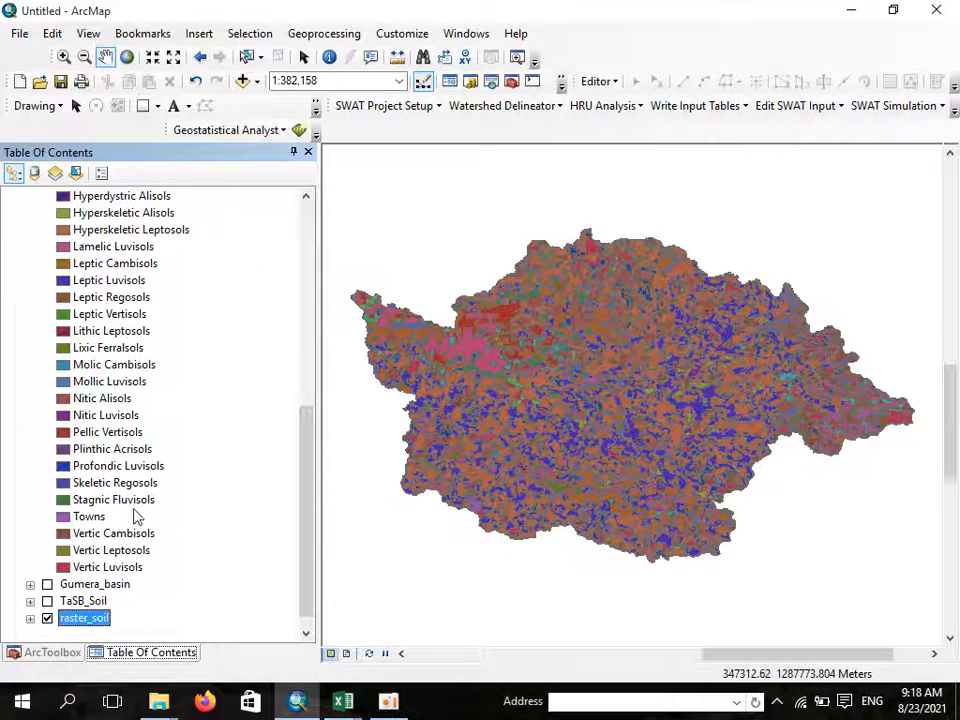
pyautogui.scroll(-1, 137, 516)
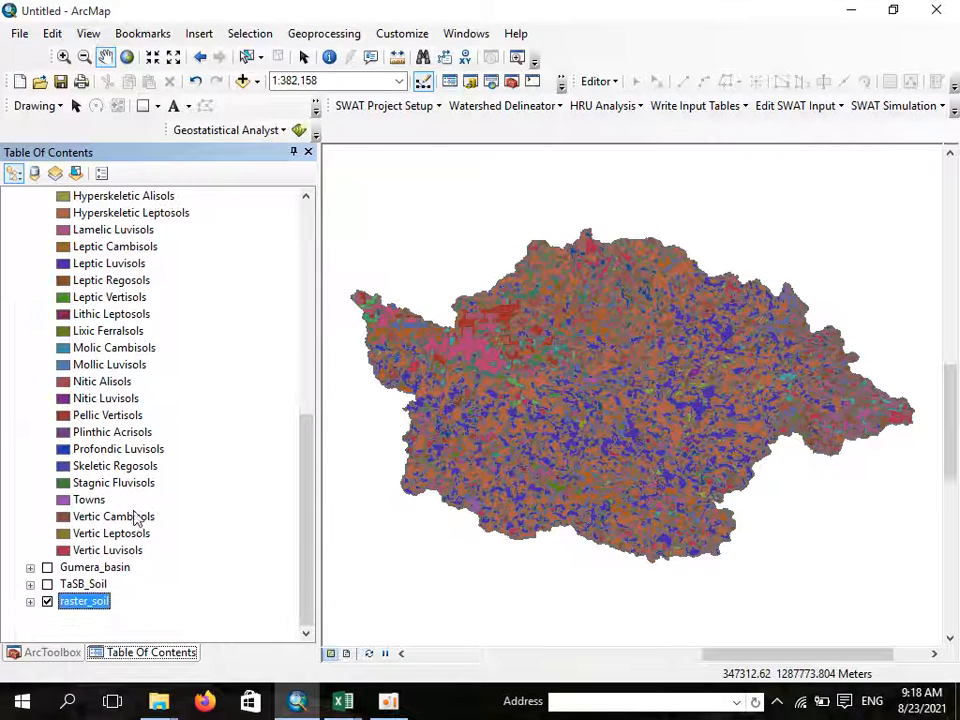
pyautogui.click(30, 601)
pyautogui.scroll(6, 113, 481)
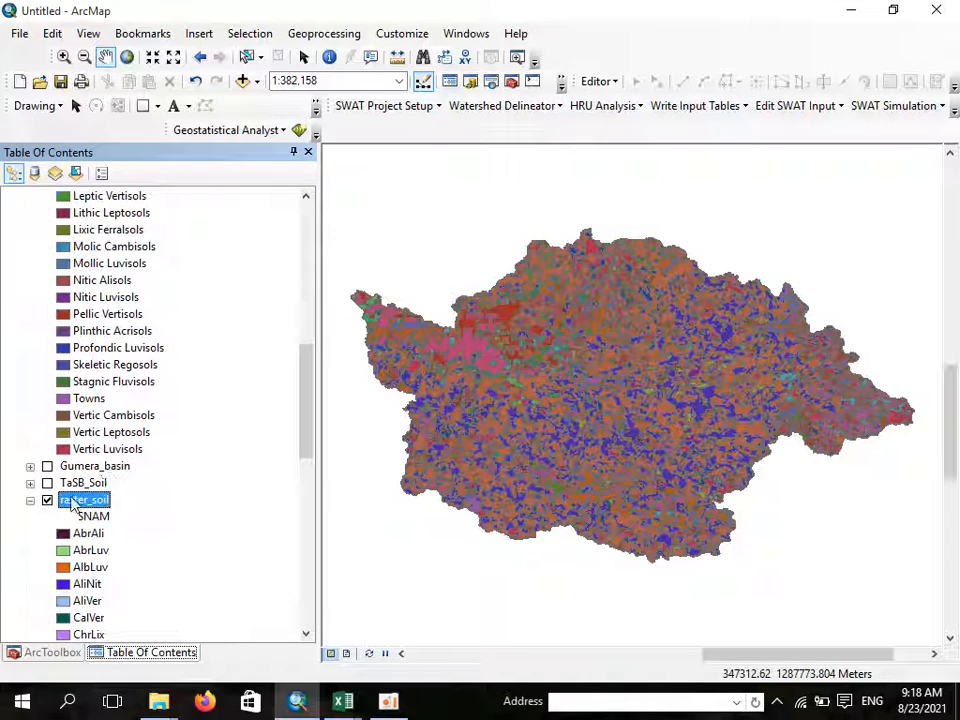
pyautogui.scroll(4, 70, 507)
pyautogui.scroll(7, 70, 507)
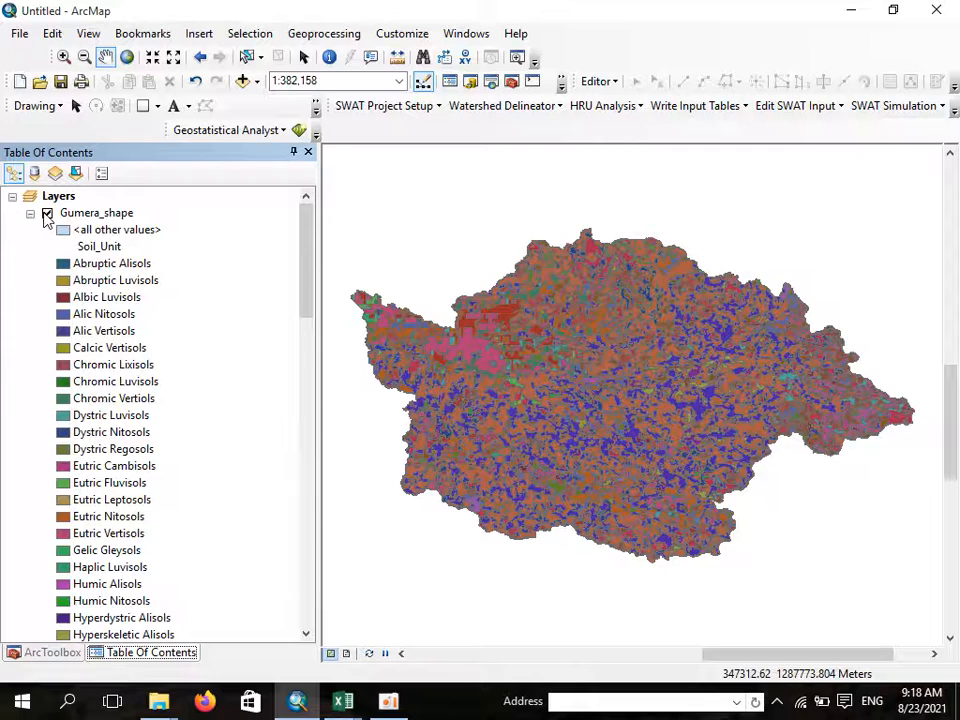
pyautogui.click(47, 213)
pyautogui.click(31, 213)
pyautogui.scroll(-1, 137, 392)
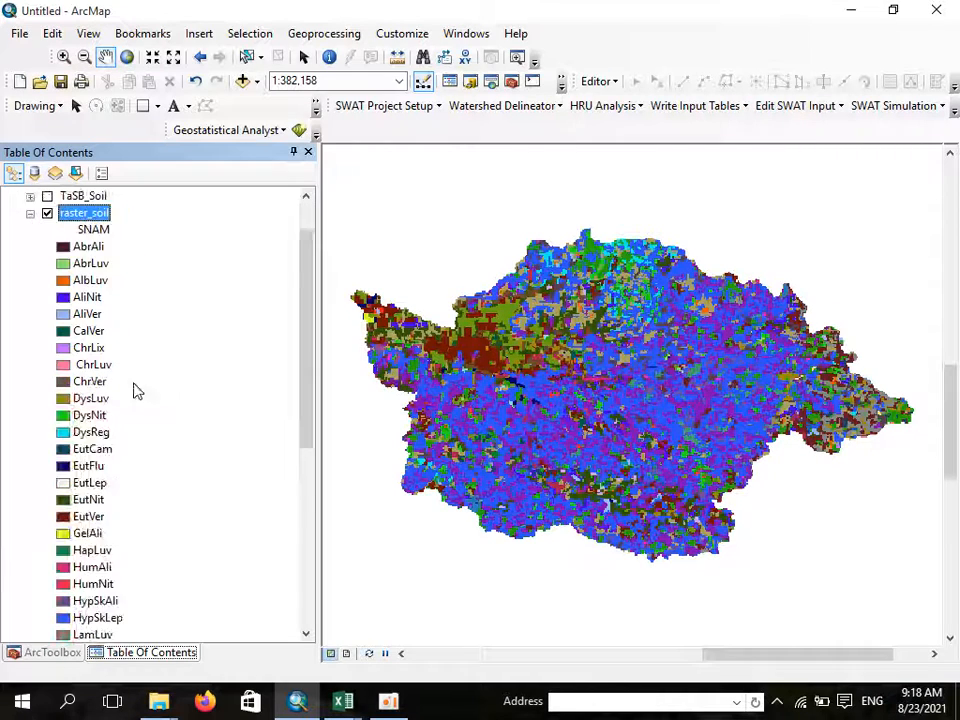
pyautogui.scroll(-2, 137, 392)
pyautogui.scroll(2, 50, 389)
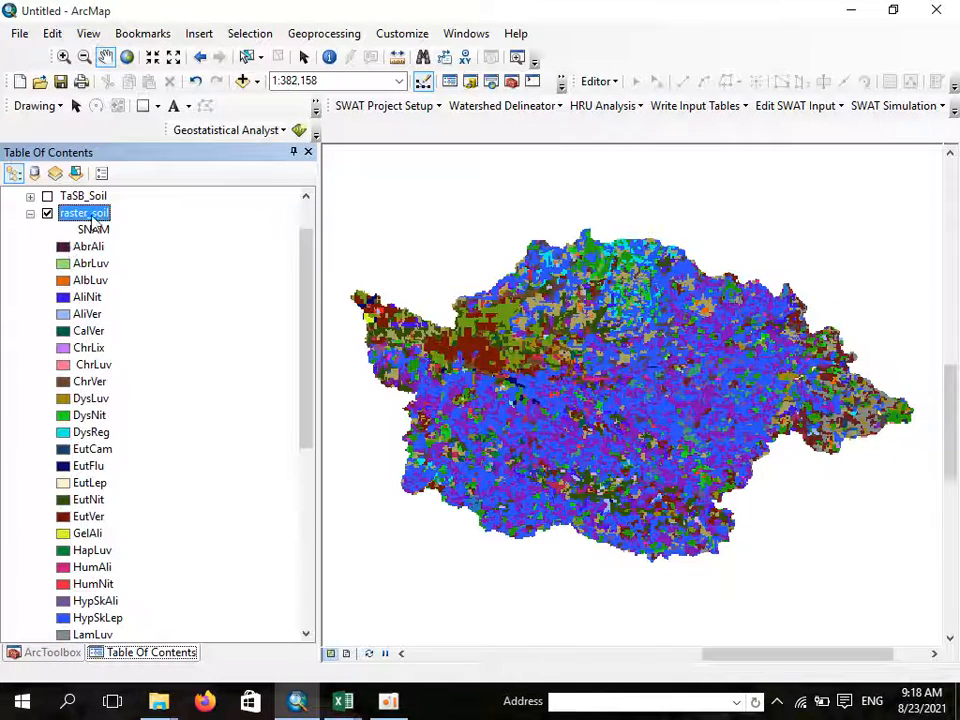
# Step: Open the attribute table of raster_soil and examine the SNAM and VALUE columns down to the last soil classes
pyautogui.rightClick(93, 217)
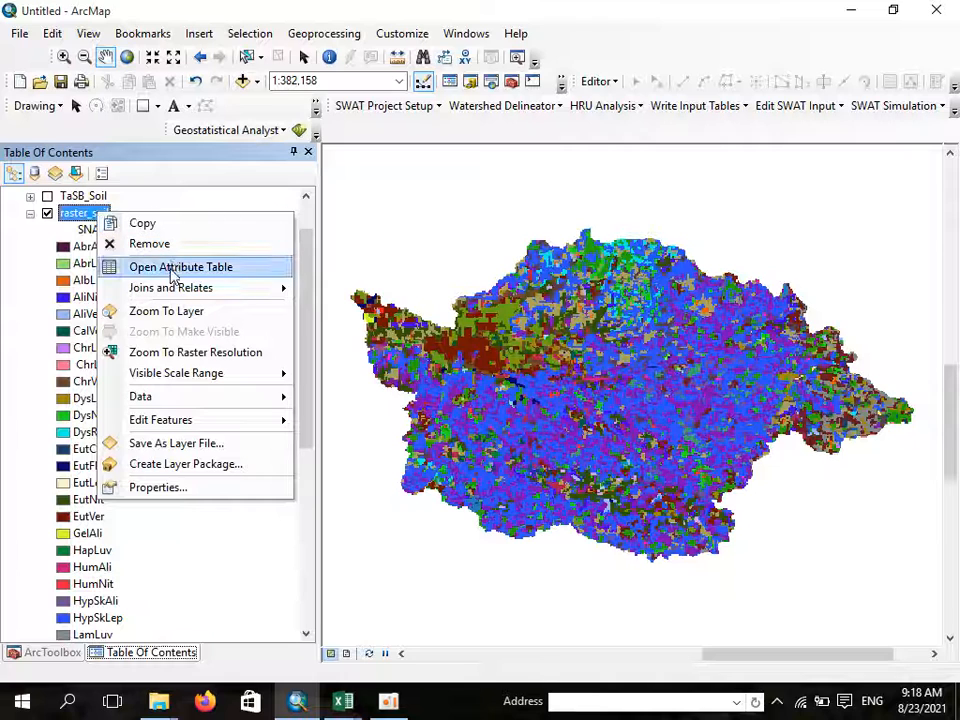
pyautogui.click(175, 270)
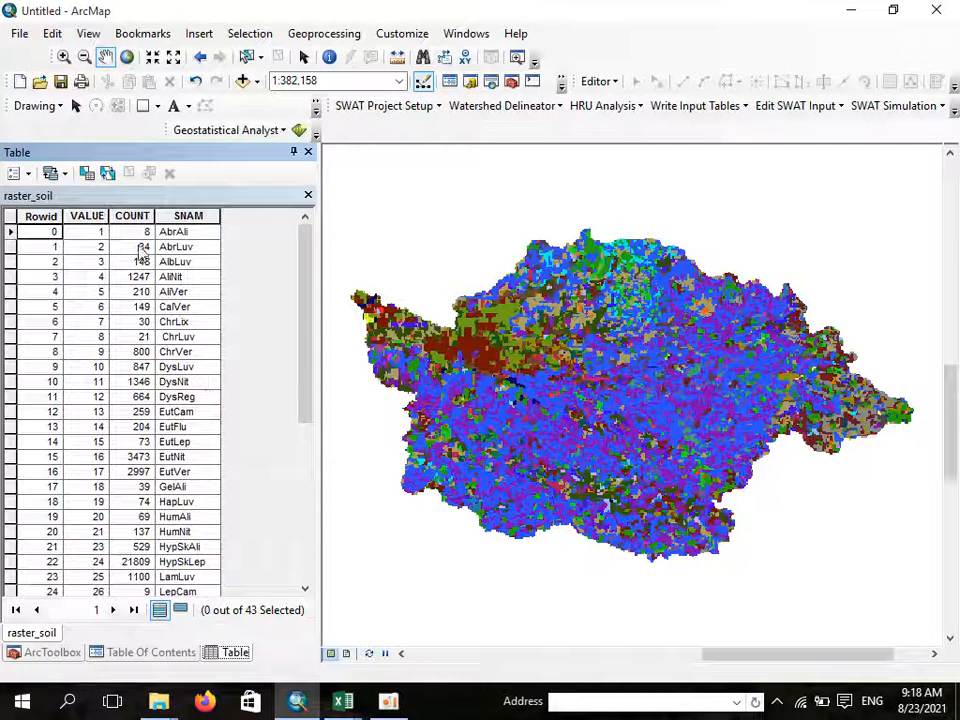
pyautogui.click(203, 218)
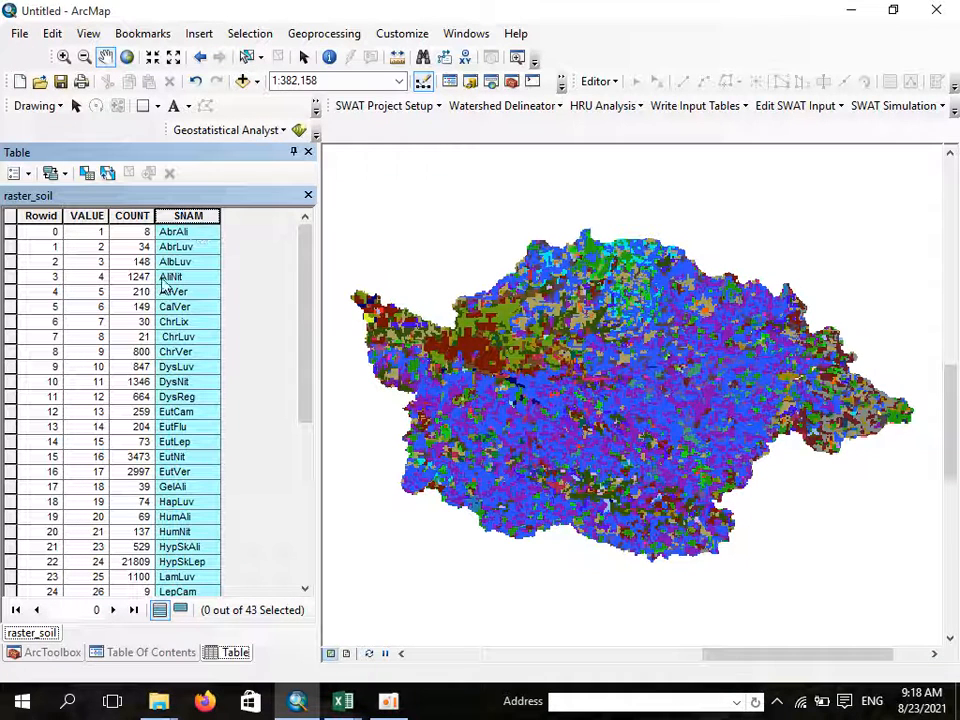
pyautogui.click(86, 216)
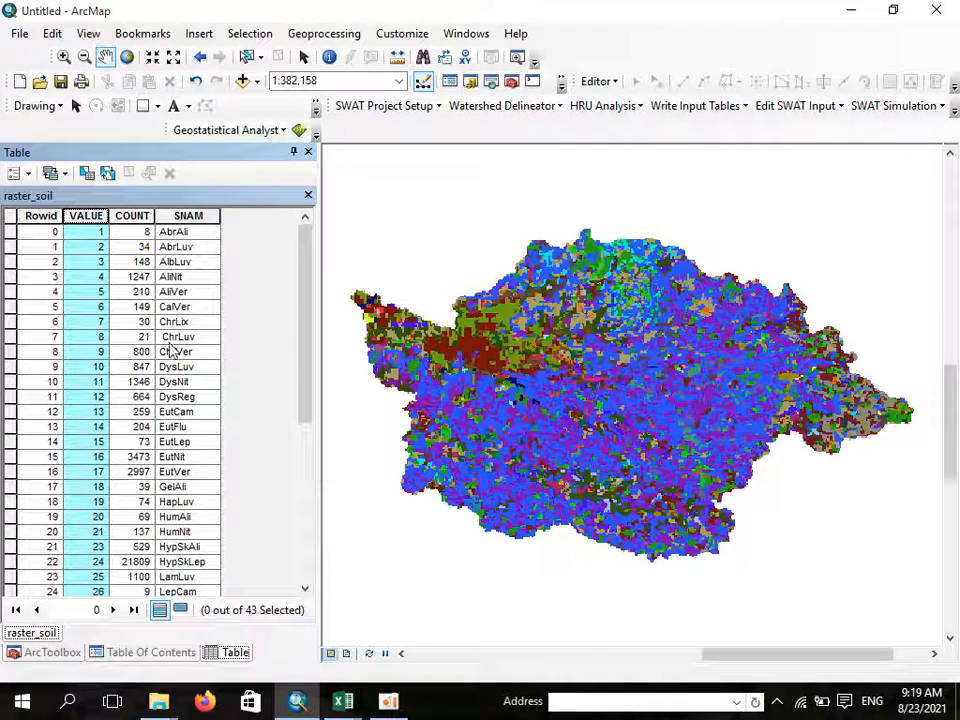
pyautogui.scroll(-6, 170, 349)
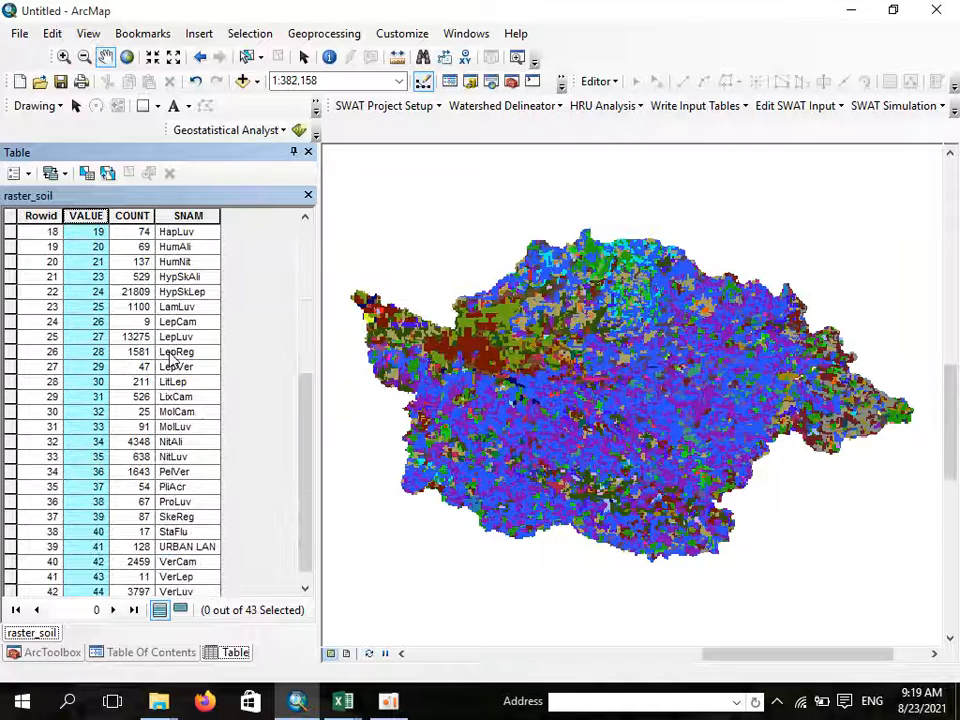
# Step: Review the VALUE and SNAM pairs in the raster_soil attribute table back up to the first record
pyautogui.scroll(-1, 173, 360)
pyautogui.scroll(4, 173, 365)
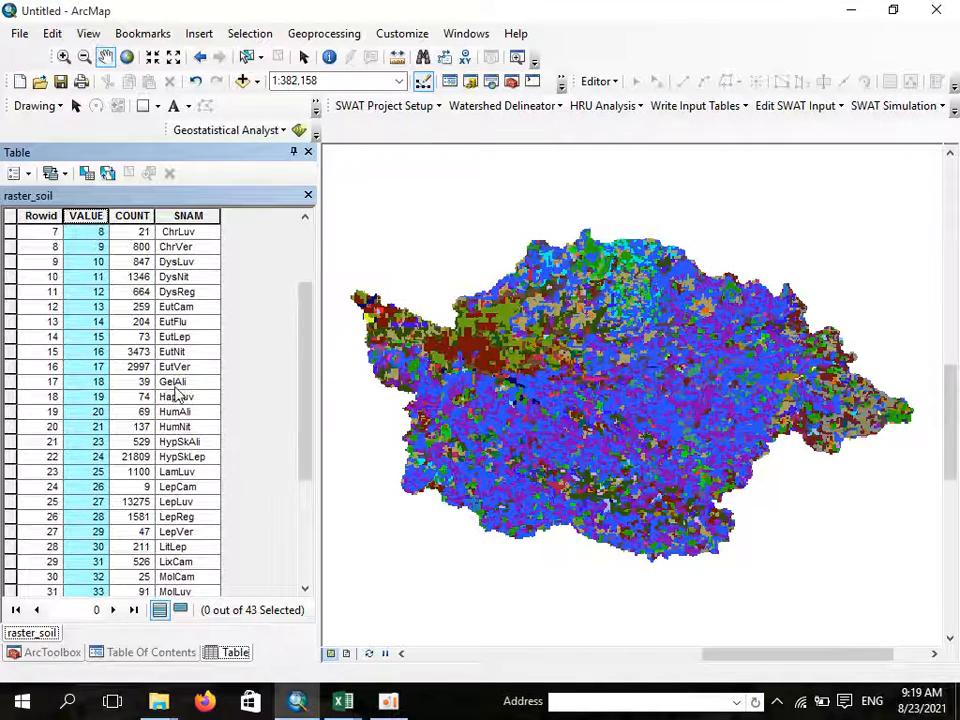
pyautogui.scroll(3, 175, 395)
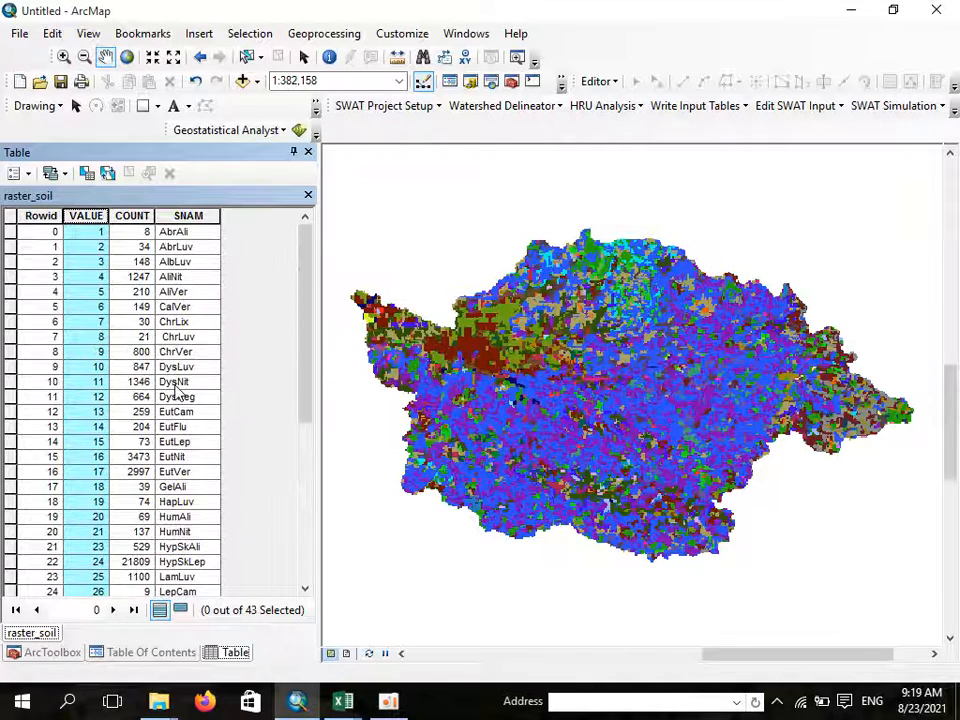
# Step: Minimize ArcMap, the Excel workbook and both File Explorer windows to reach the desktop
pyautogui.click(851, 10)
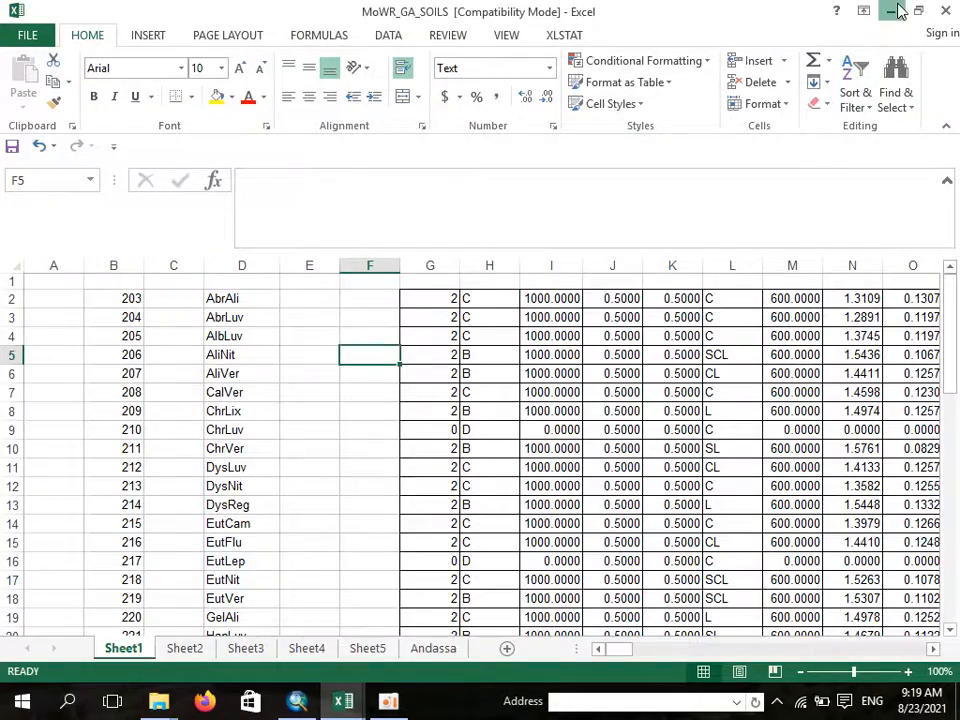
pyautogui.click(897, 10)
pyautogui.click(889, 10)
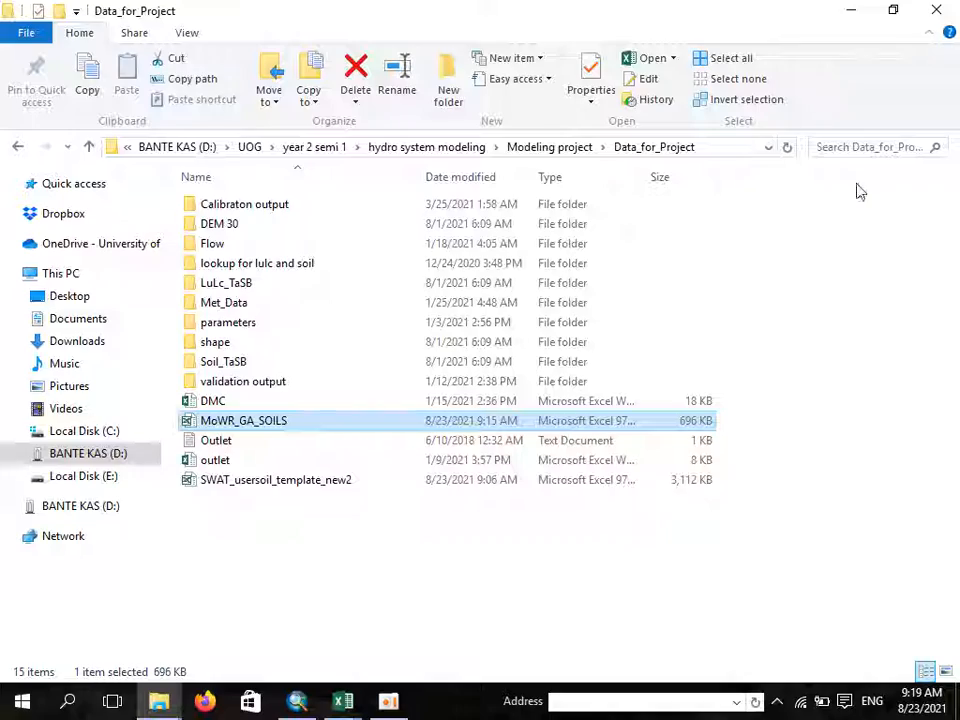
pyautogui.click(848, 10)
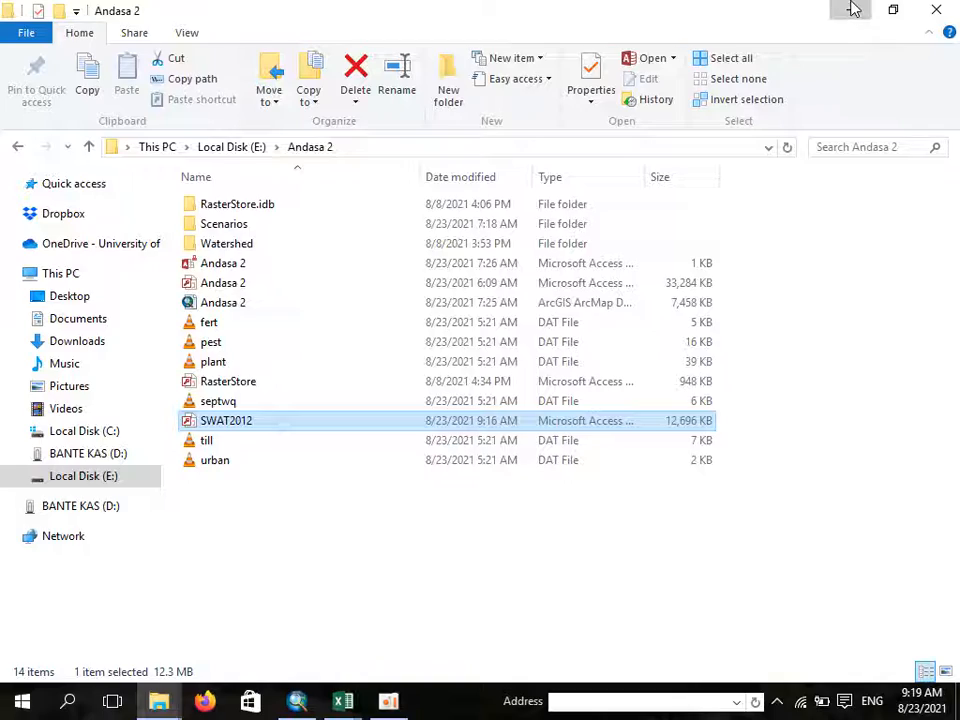
pyautogui.click(849, 7)
# Step: Create a new text document on the desktop and name it Soil lookup
pyautogui.rightClick(778, 174)
pyautogui.moveTo(803, 334)
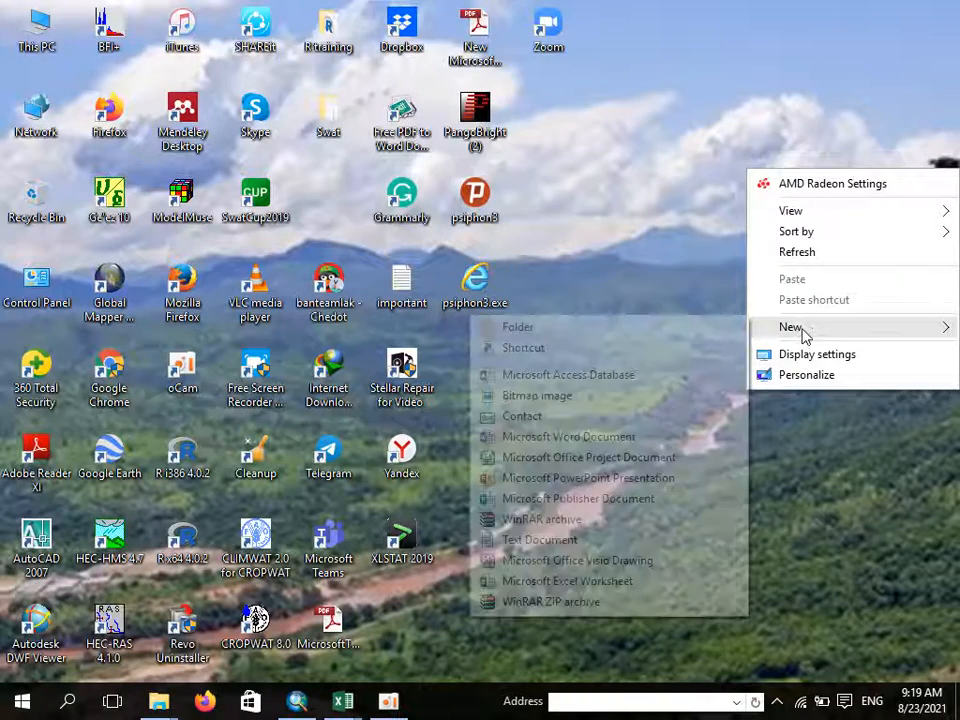
pyautogui.click(548, 540)
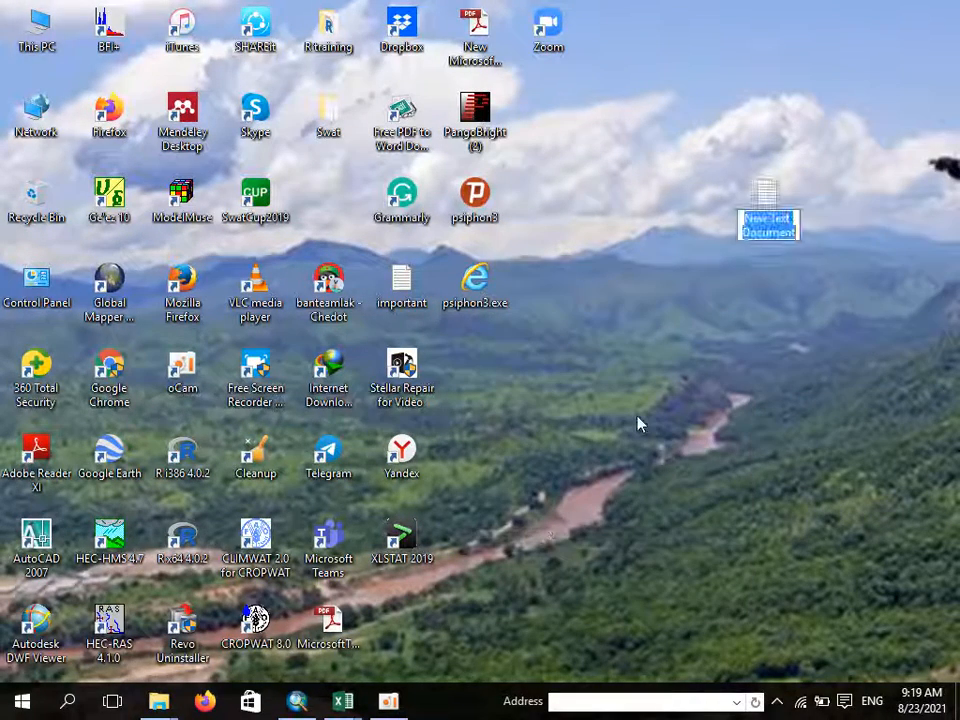
pyautogui.write('S')
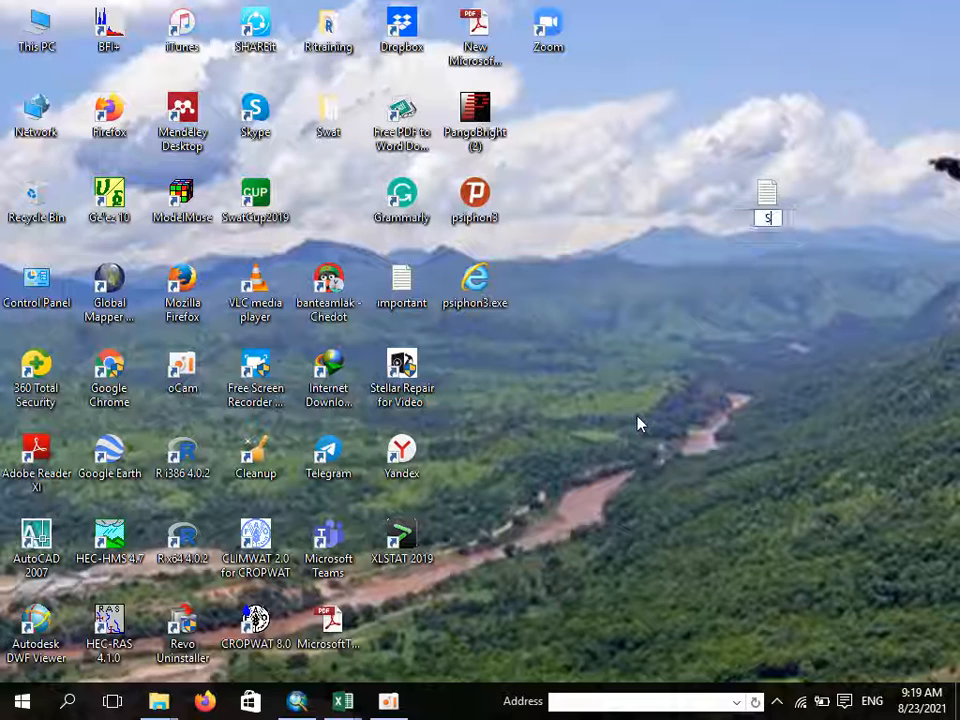
pyautogui.write('oil lookup')
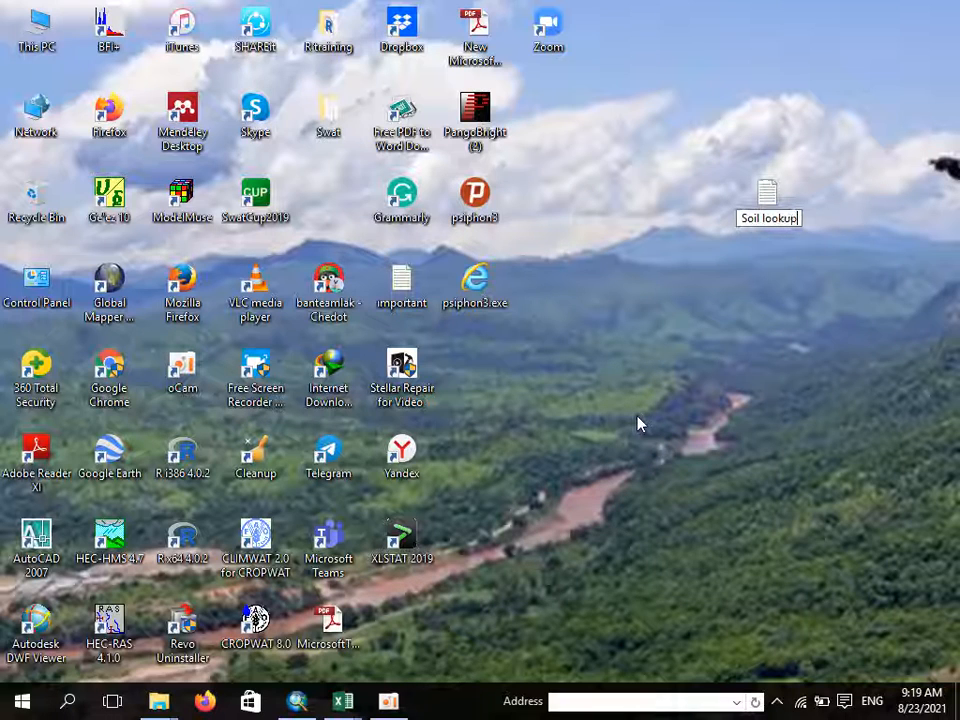
pyautogui.press('Return')
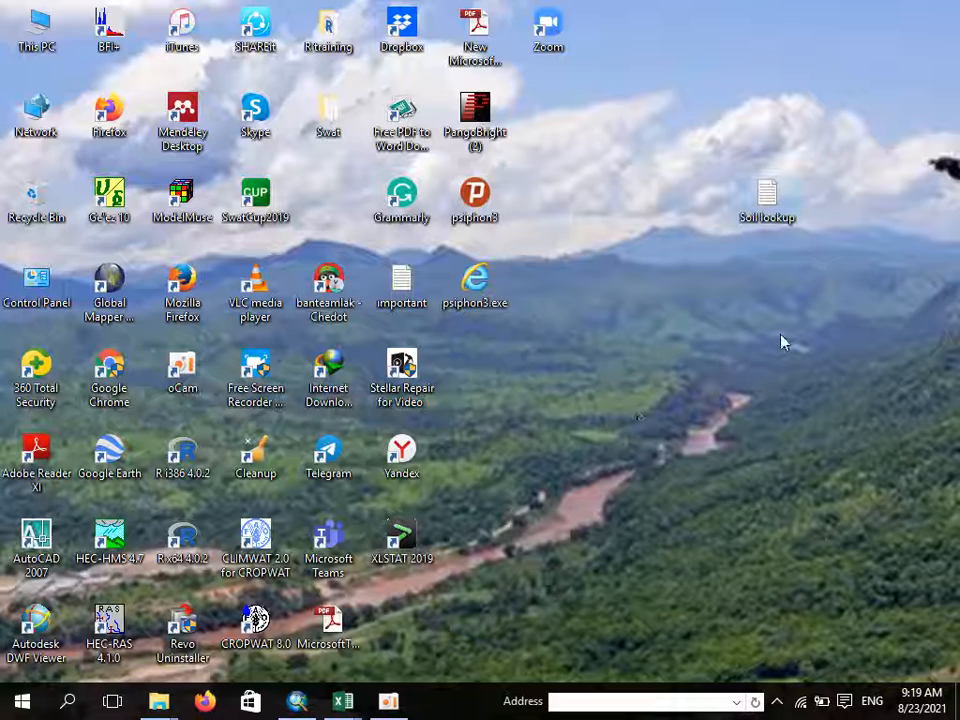
# Step: Open the Soil lookup file over the raster_soil table in ArcMap and enter the header line VALUE,NAME
pyautogui.doubleClick(780, 208)
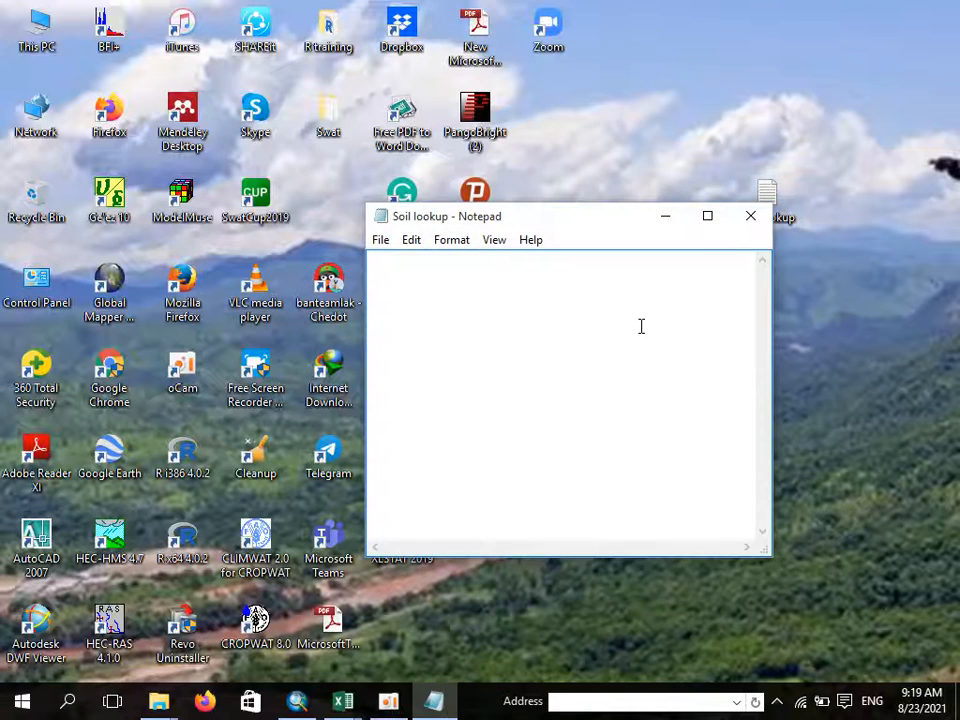
pyautogui.click(296, 700)
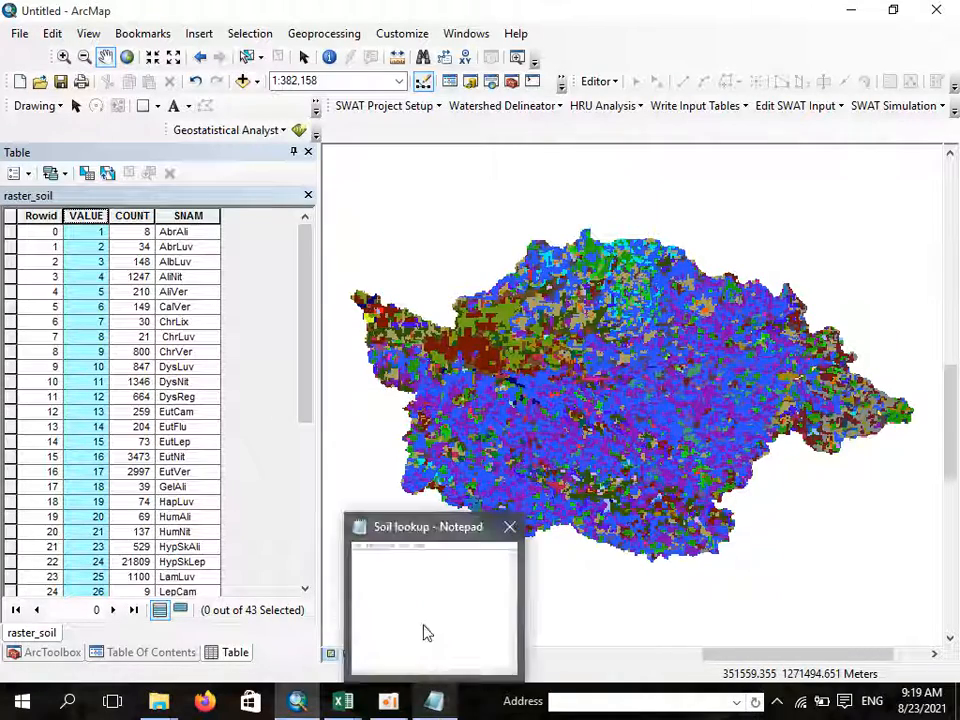
pyautogui.click(422, 632)
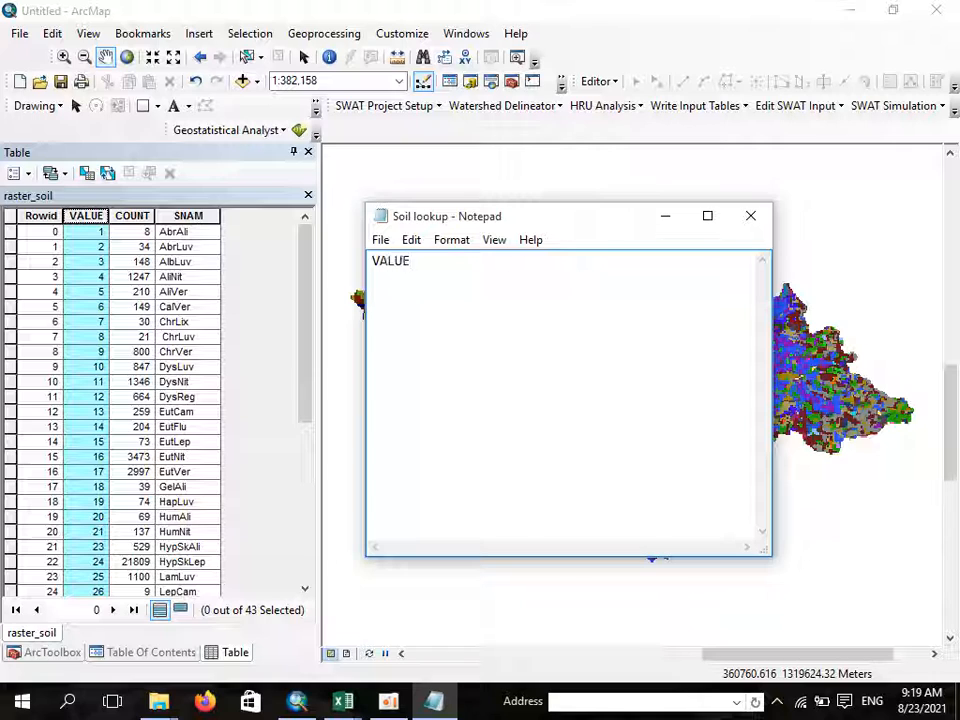
pyautogui.write(',NAME')
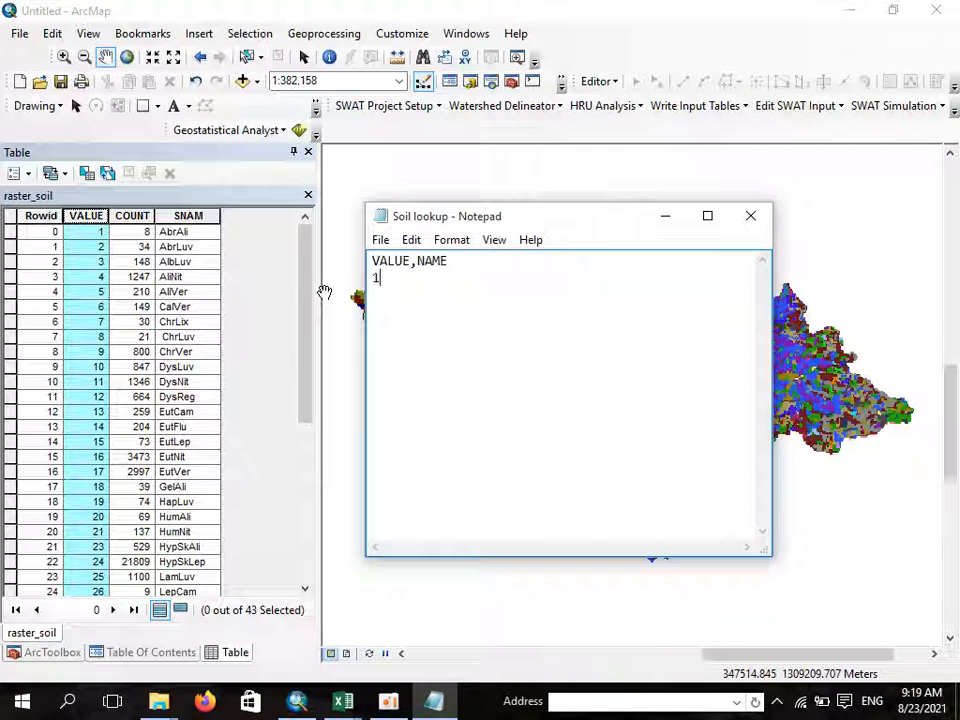
# Step: Enter the first lookup record below the header as 1,AbriAli
pyautogui.click(92, 232)
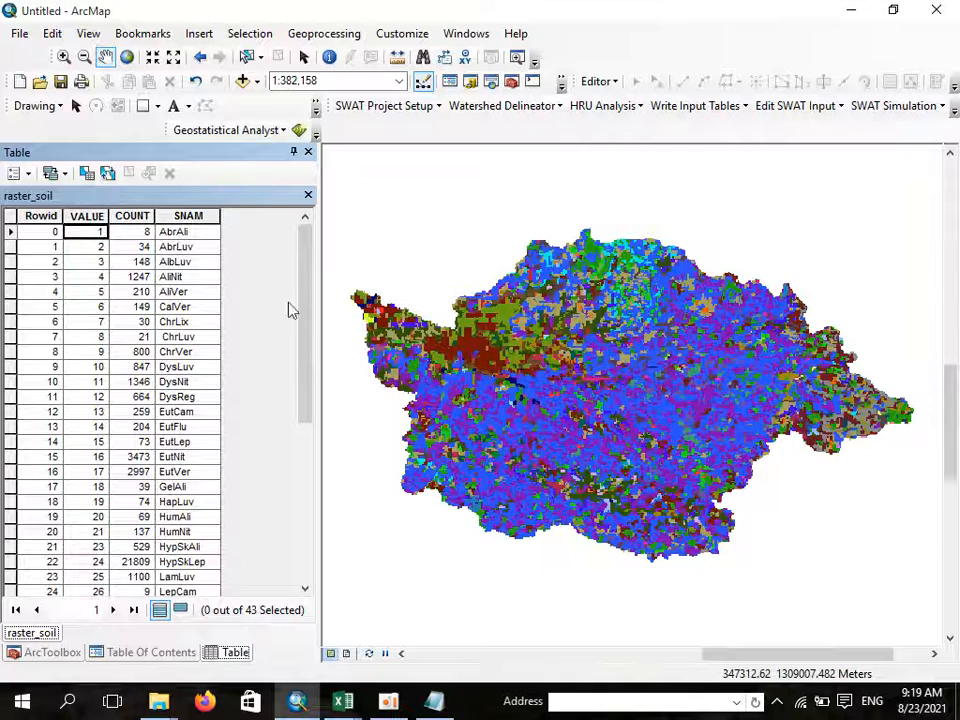
pyautogui.click(433, 701)
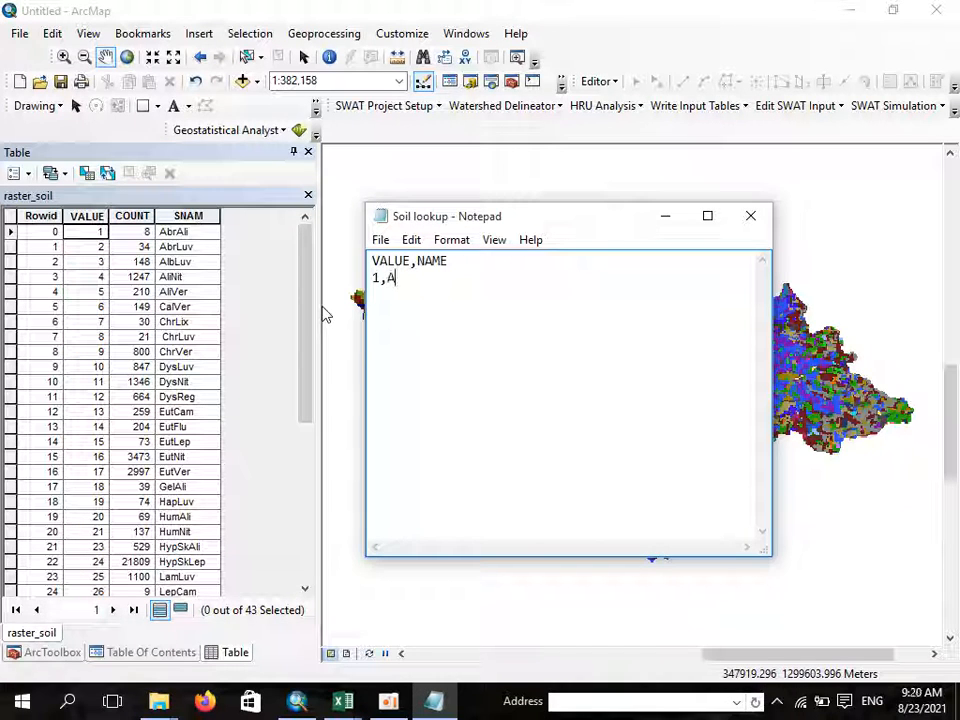
pyautogui.write('briA')
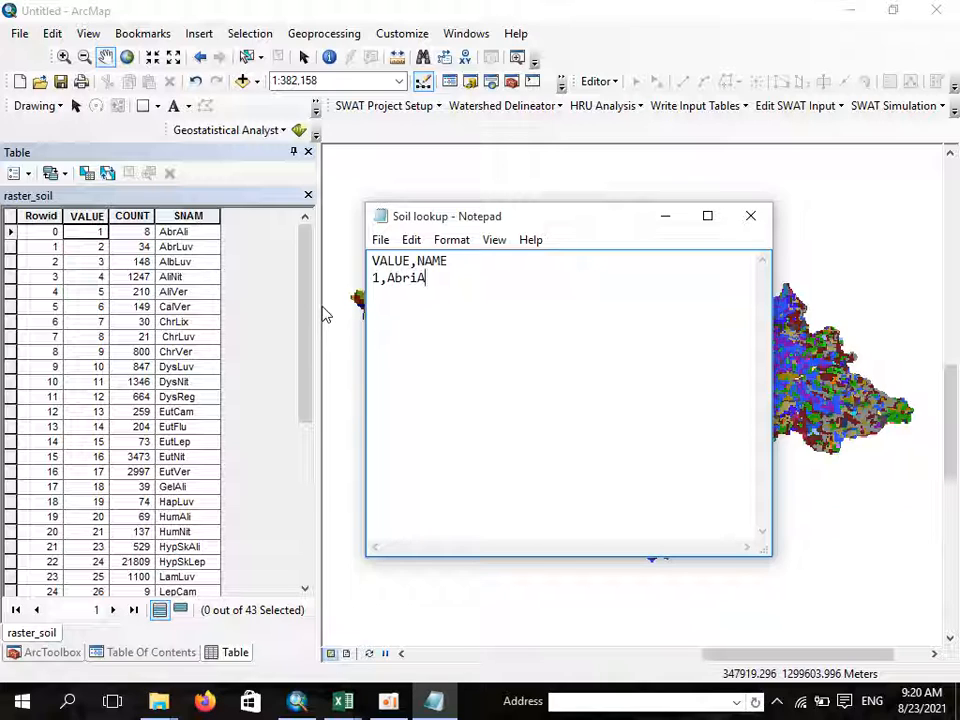
pyautogui.write('li ')
# Step: Add the second lookup record as 2,AbriLuv on its own line
pyautogui.write('2,')
pyautogui.write('aabri')
pyautogui.press('BackSpace')
pyautogui.press('BackSpace')
pyautogui.press('BackSpace')
pyautogui.press('BackSpace')
pyautogui.press('BackSpace')
pyautogui.write('AbriLuvi')
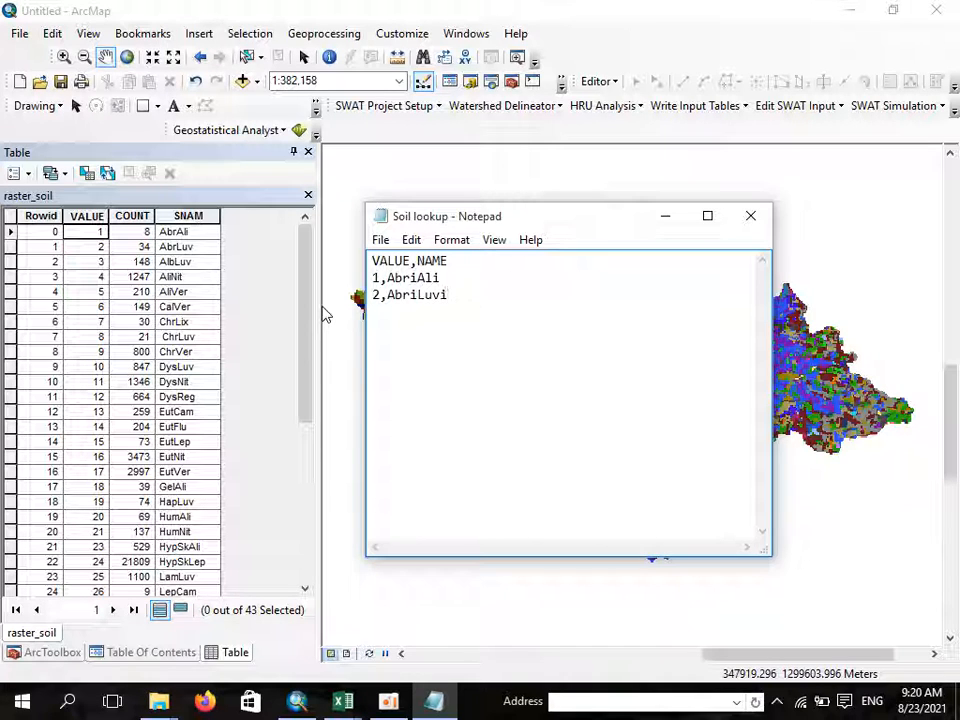
pyautogui.press('BackSpace')
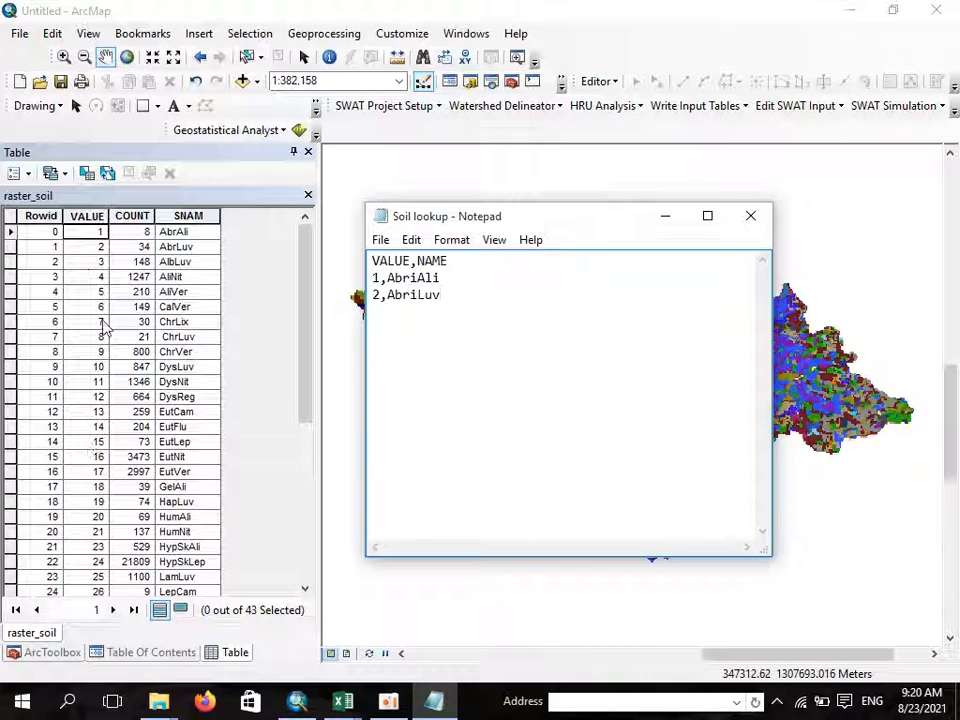
# Step: Look through the remaining VALUE and SNAM pairs in the raster_soil table for the further lookup records
pyautogui.scroll(-2, 96, 540)
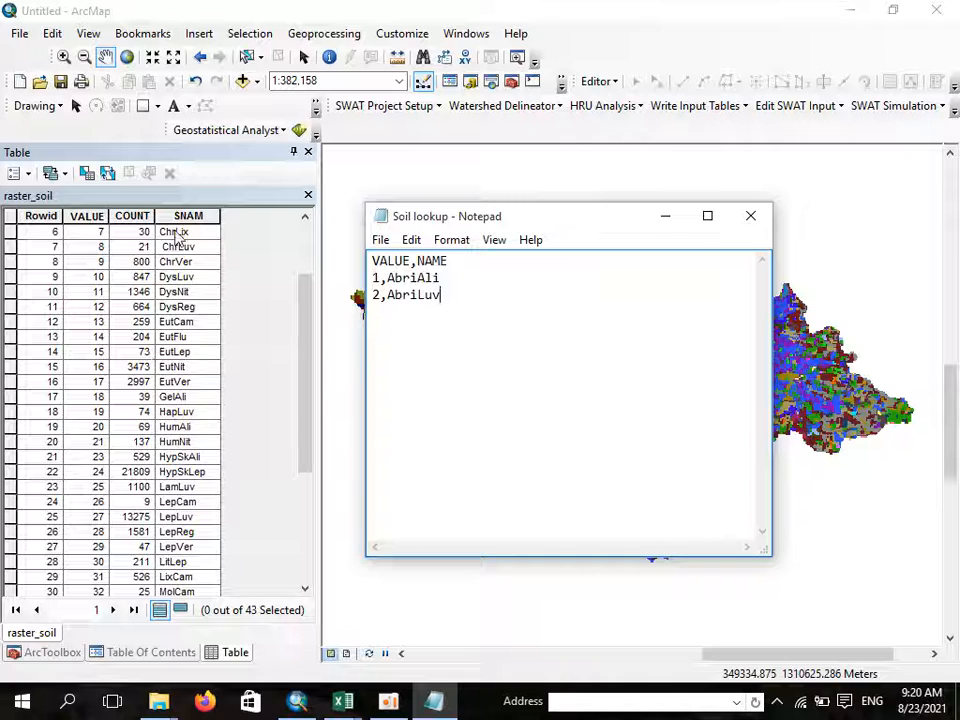
pyautogui.scroll(2, 215, 360)
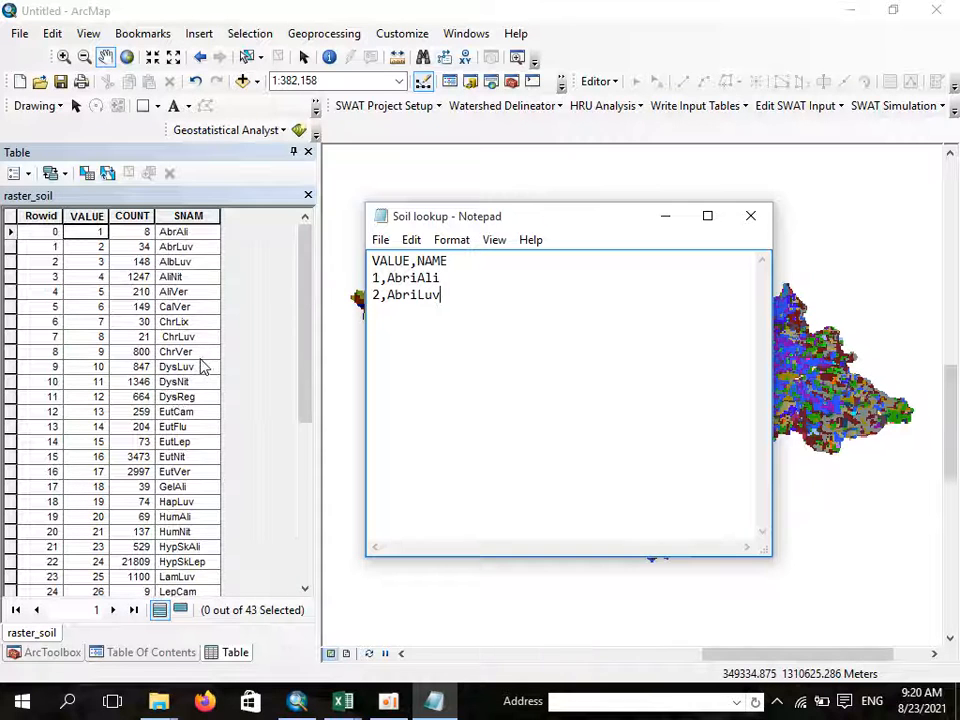
pyautogui.scroll(-4, 187, 490)
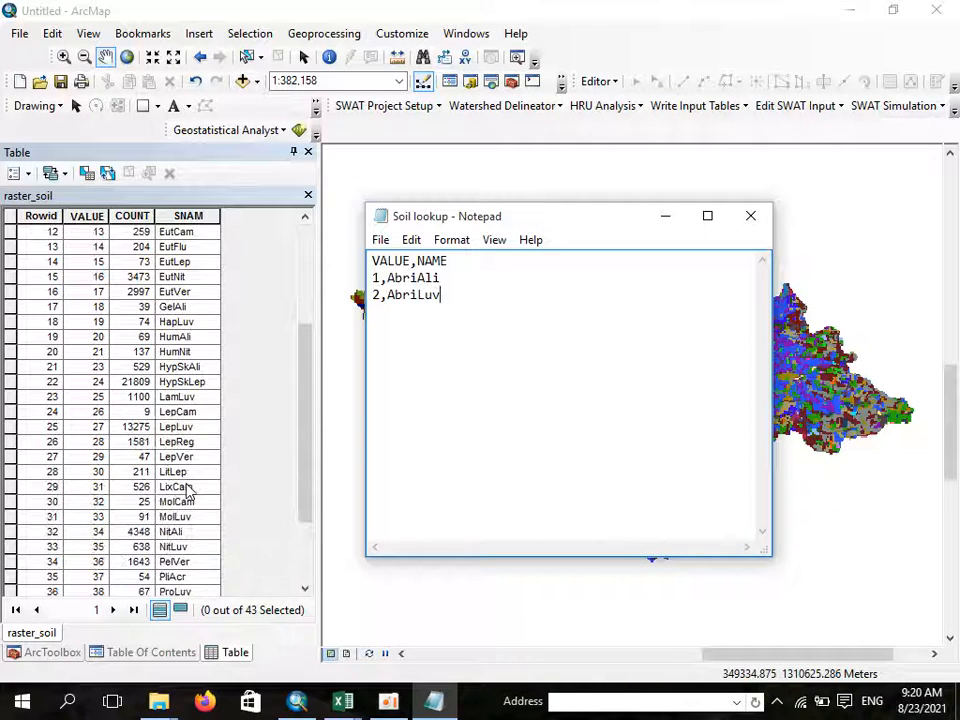
pyautogui.scroll(-1, 187, 490)
pyautogui.moveTo(388, 700)
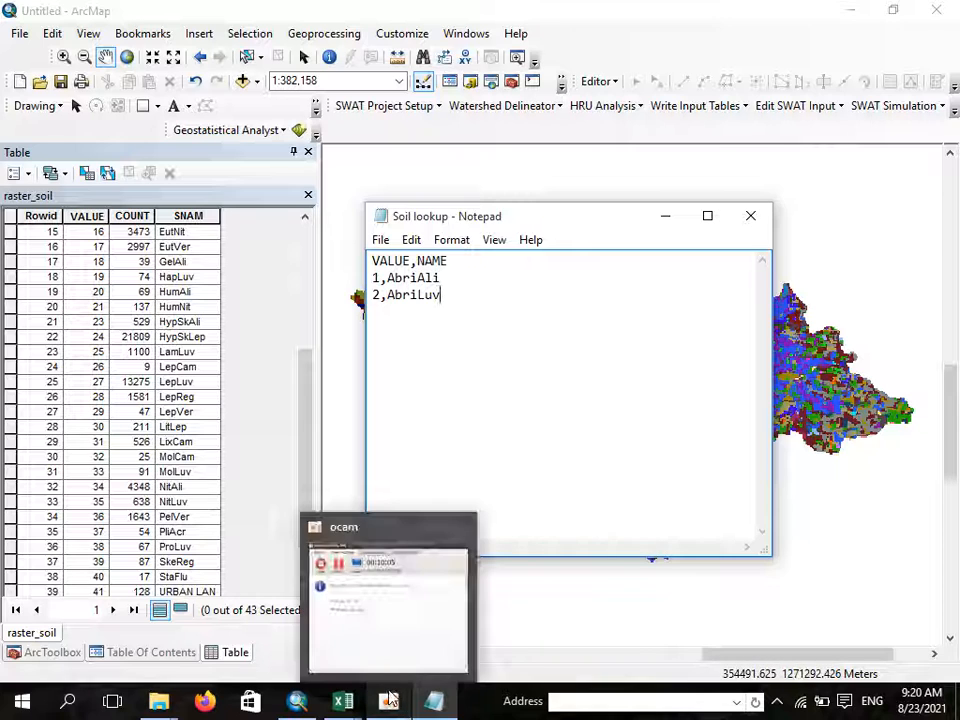
pyautogui.click(390, 644)
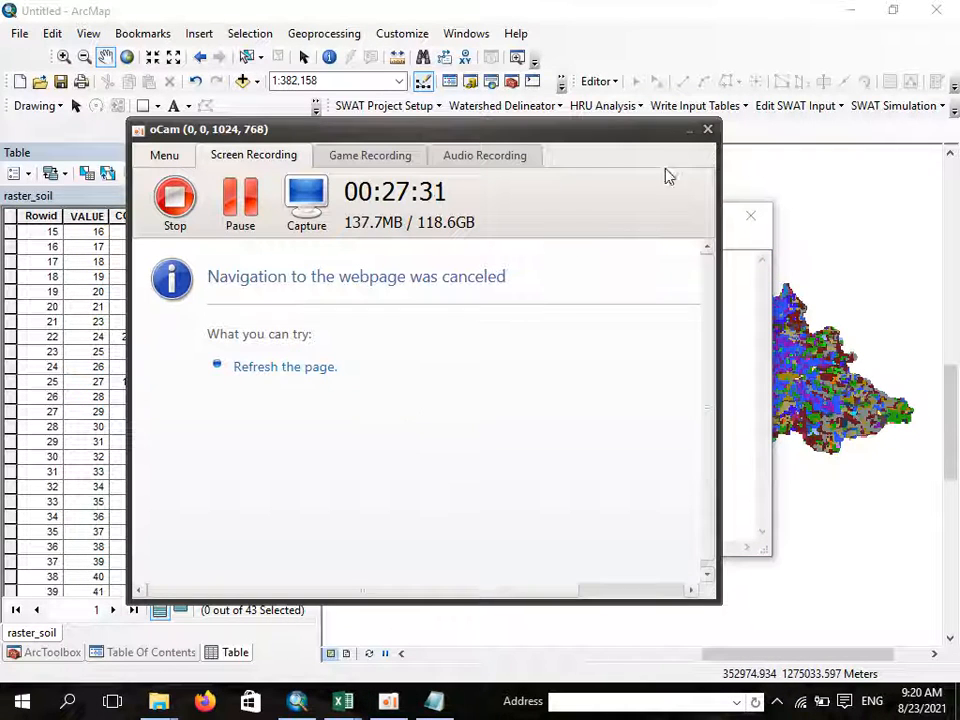
pyautogui.click(689, 134)
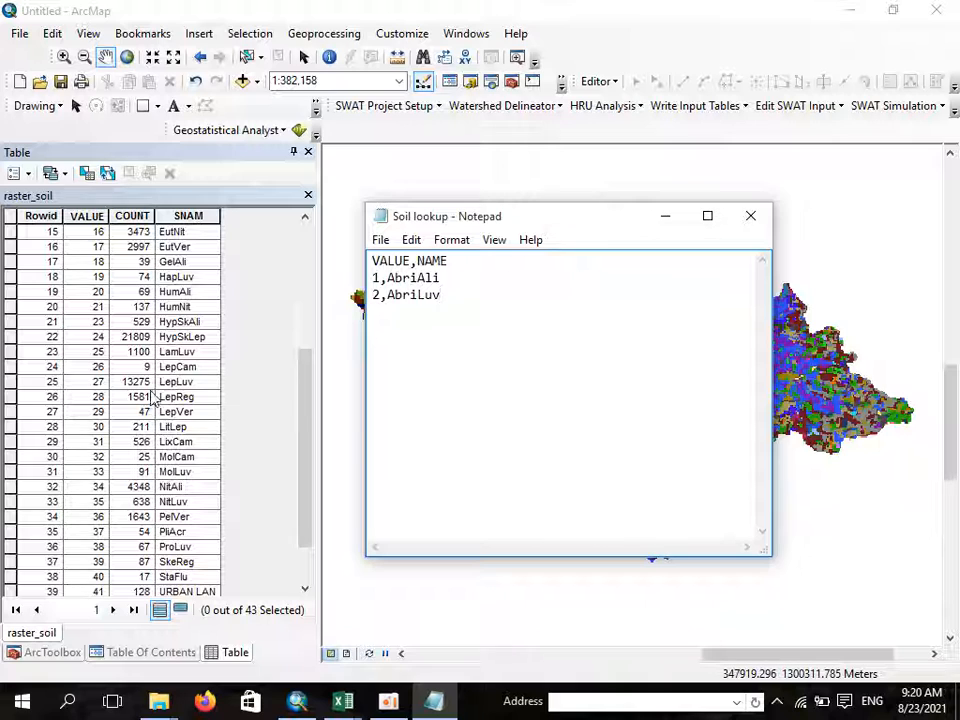
# Step: Below the second record, leave blank lines, add "..." for the omitted soil classes and enter the final record 44,VerLuv
pyautogui.scroll(-2, 157, 548)
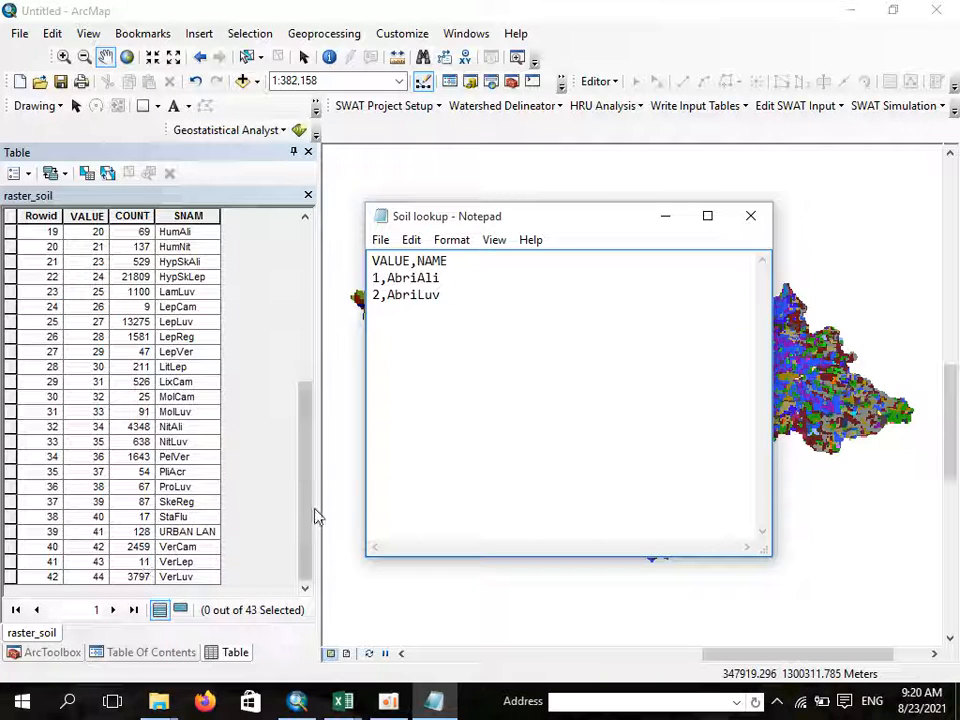
pyautogui.press('Return')
pyautogui.press('Return')
pyautogui.press('Return')
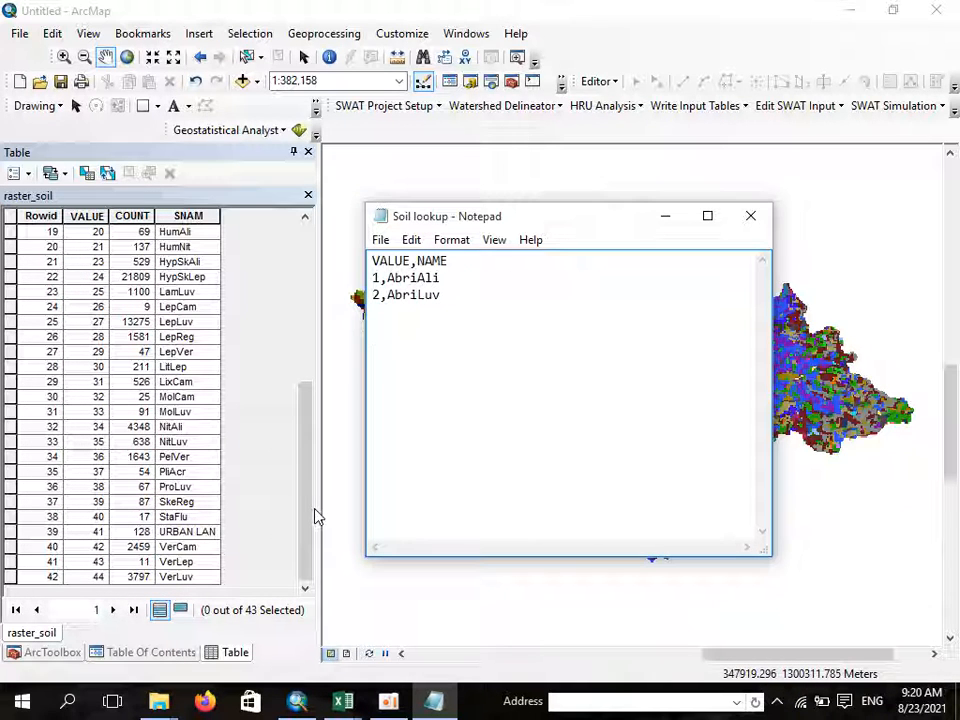
pyautogui.write('...')
pyautogui.press('Return')
pyautogui.write('44,VerLun')
pyautogui.press('BackSpace')
pyautogui.write('v')
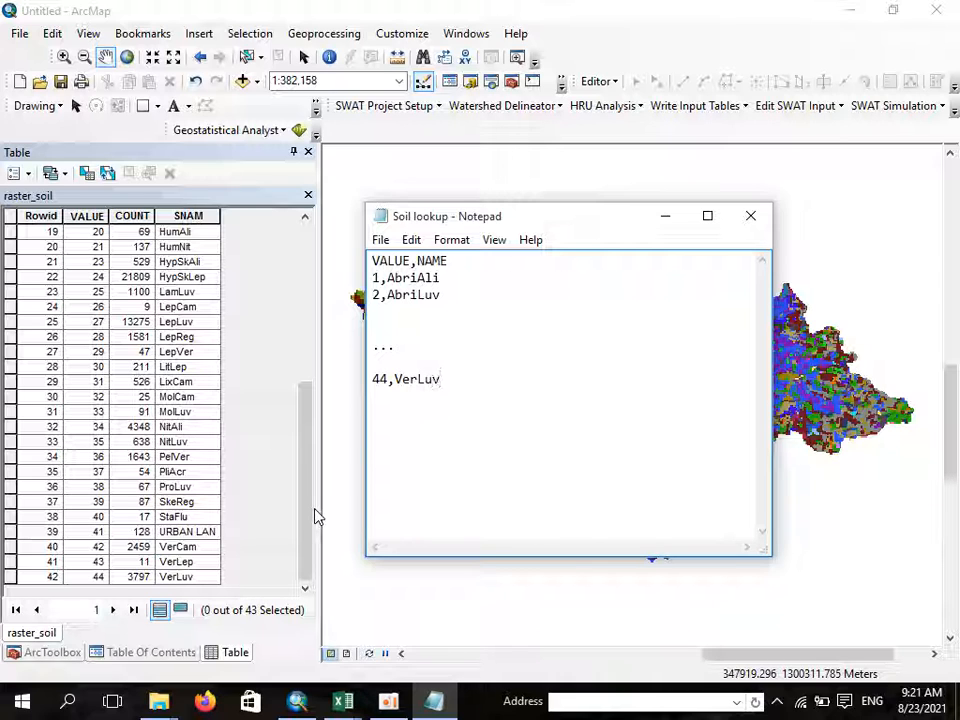
# Step: Close the Soil lookup file, saving its changes, and go back to the first raster_soil records
pyautogui.click(752, 217)
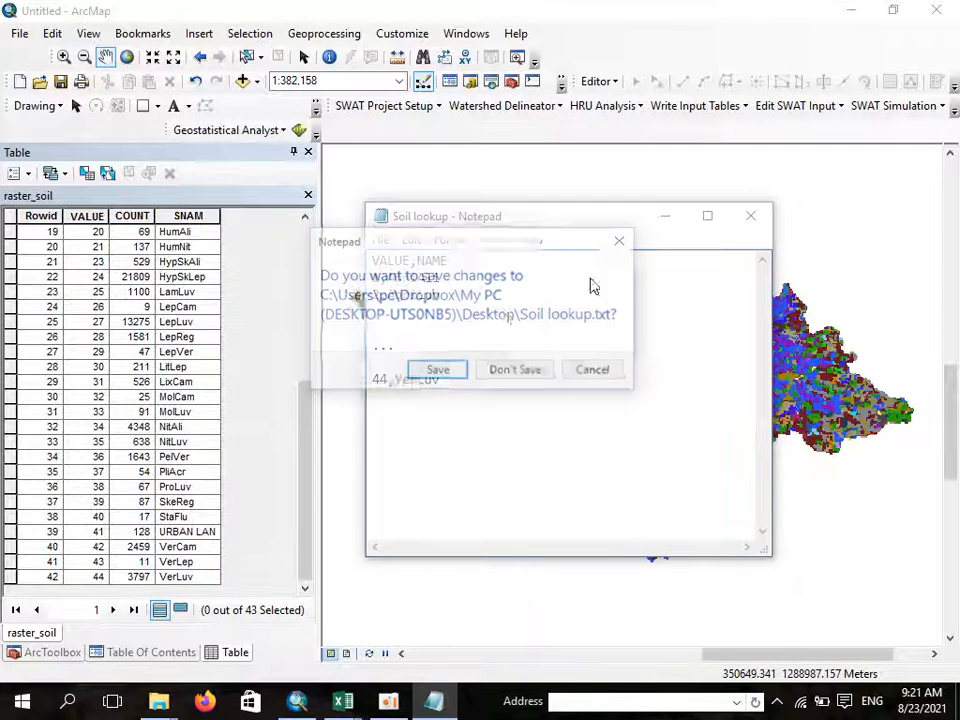
pyautogui.click(438, 371)
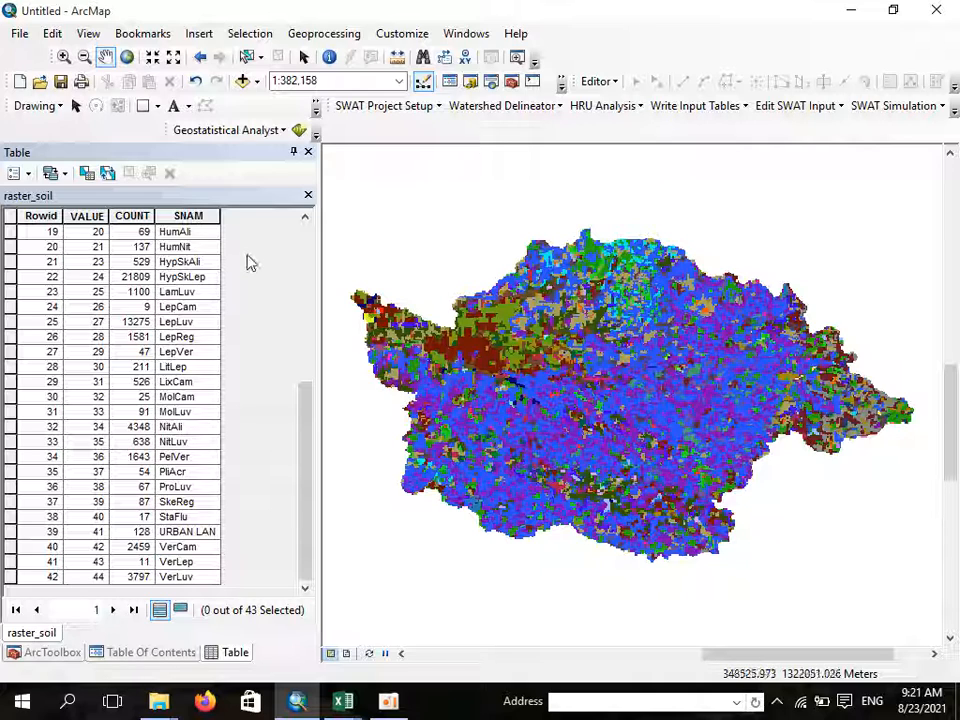
pyautogui.moveTo(304, 403); pyautogui.dragTo(317, 216)
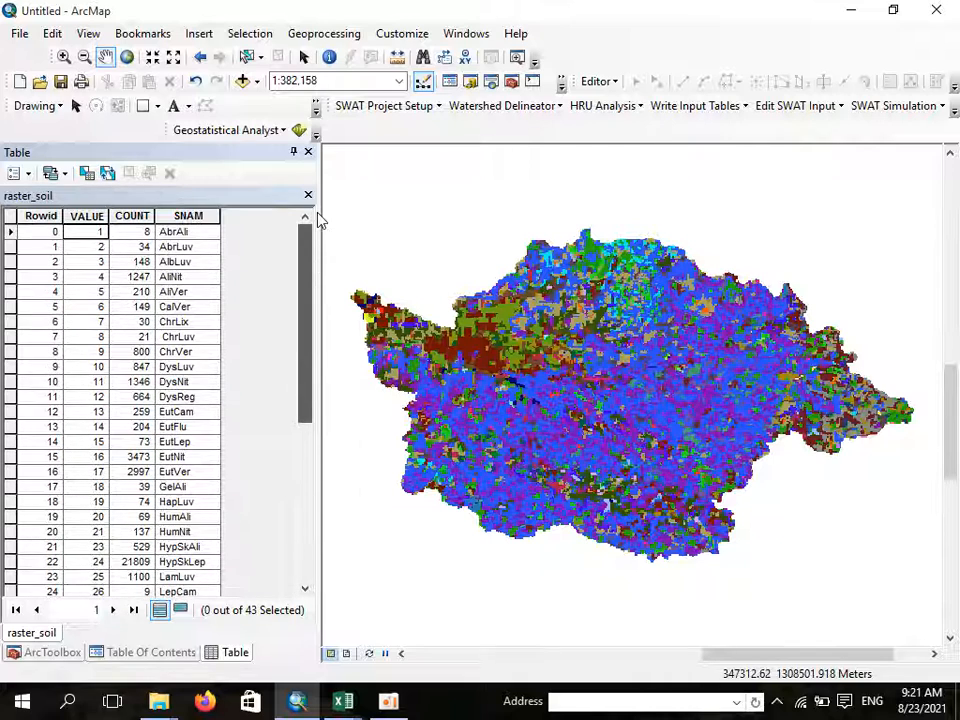